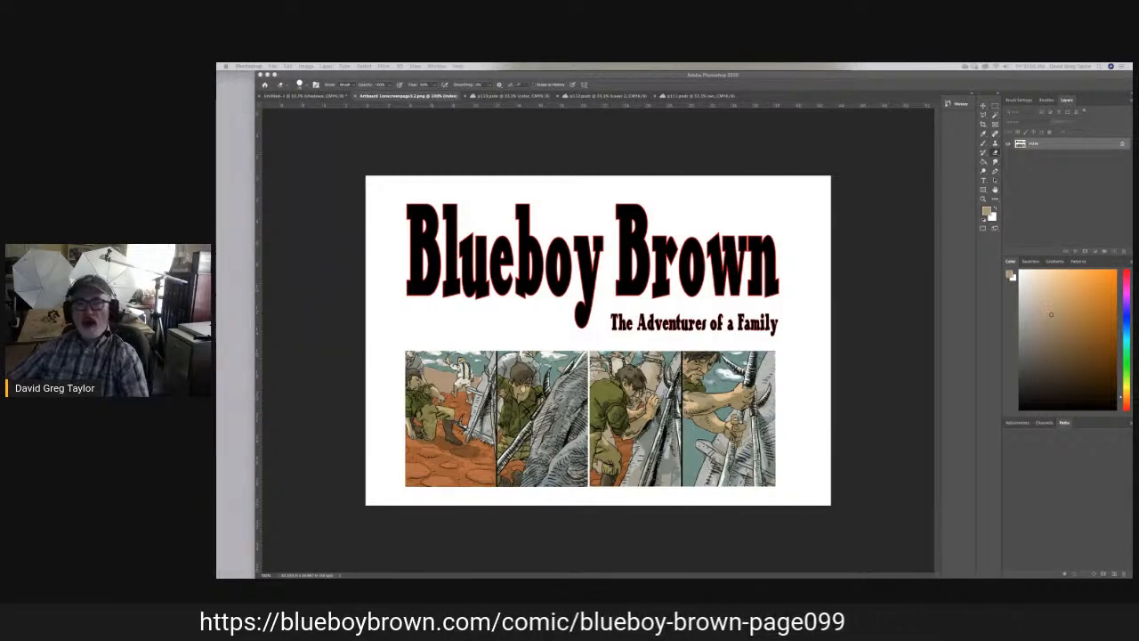
- Reposition the workspace window and look over the partly colored comic page and the uncolored Untitled-1 page
{"action": "left_click_drag", "start_coordinate": [781, 75], "coordinate": [749, 75]}
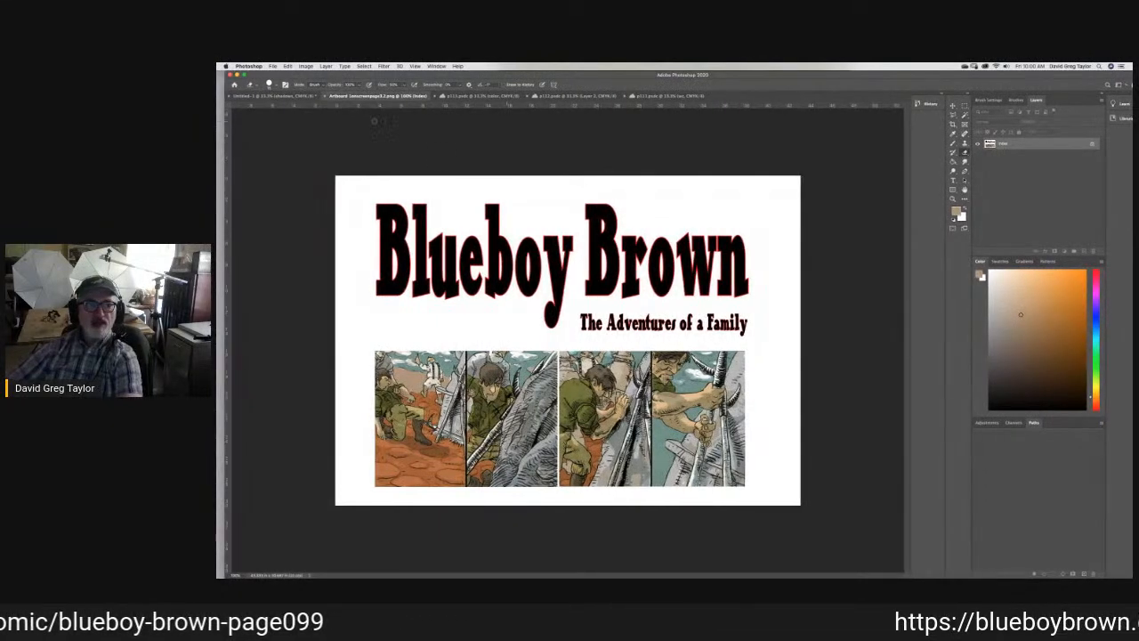
{"action": "left_click", "coordinate": [472, 95]}
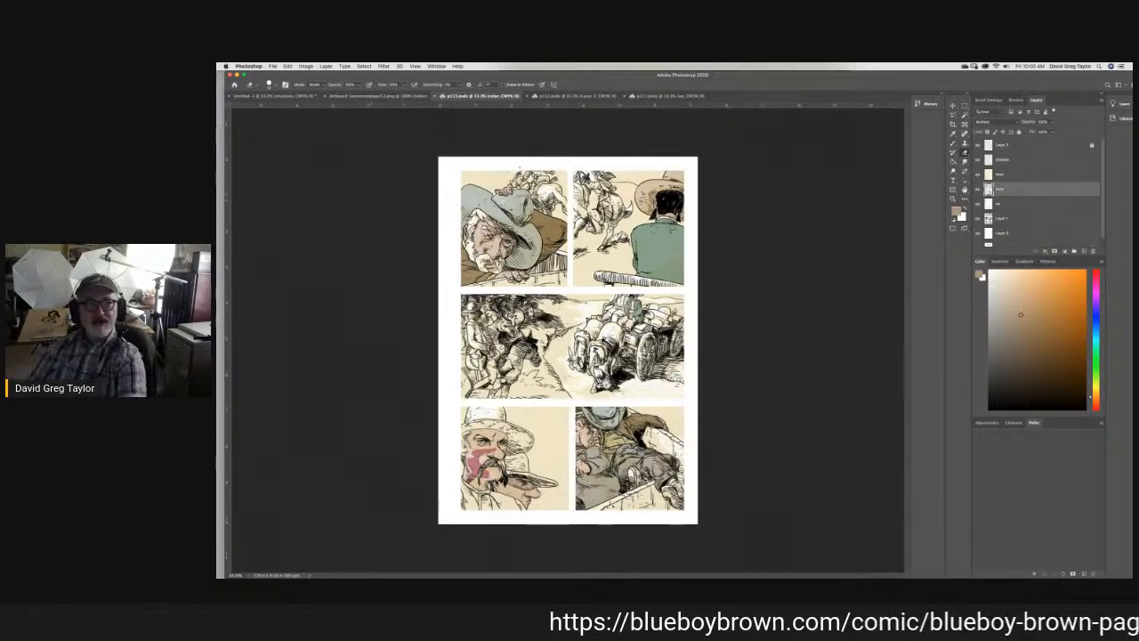
{"action": "left_click", "coordinate": [272, 96]}
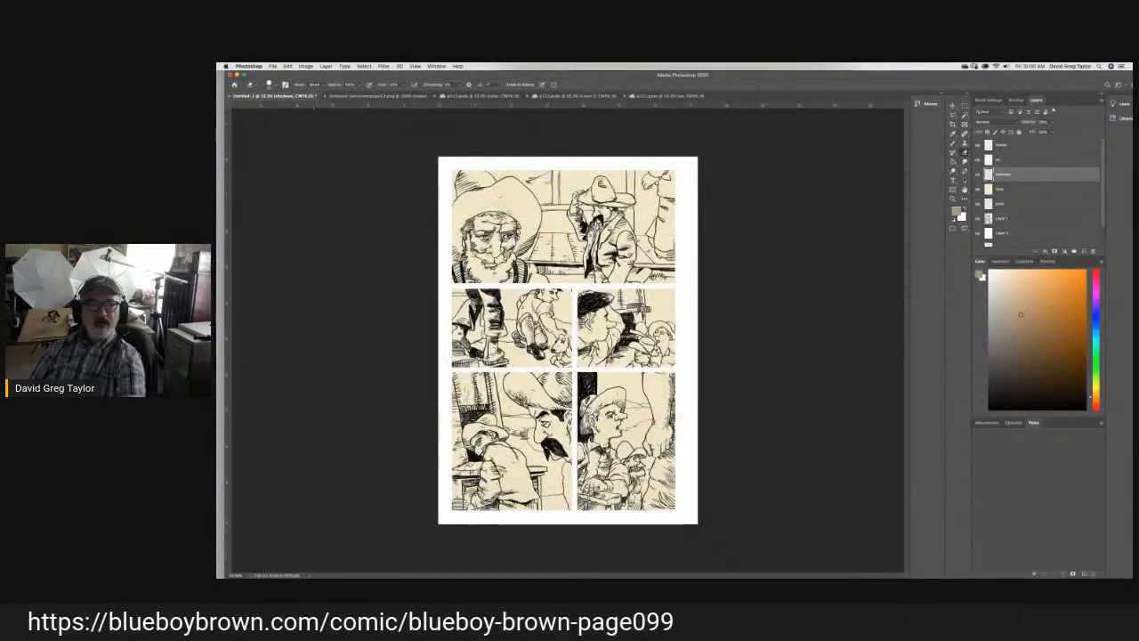
- Move the workspace window aside, close the scanner import window behind it, and restore the workspace position
{"action": "left_click_drag", "start_coordinate": [331, 74], "coordinate": [335, 280]}
{"action": "left_click_drag", "start_coordinate": [481, 101], "coordinate": [478, 98]}
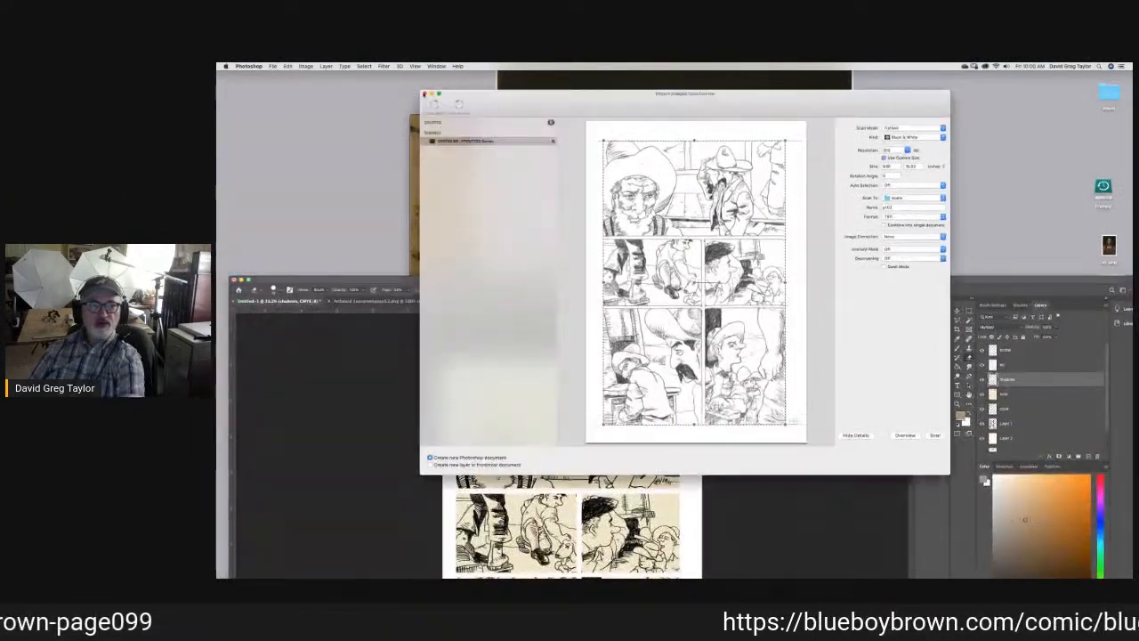
{"action": "left_click", "coordinate": [425, 93]}
{"action": "left_click_drag", "start_coordinate": [611, 282], "coordinate": [595, 75]}
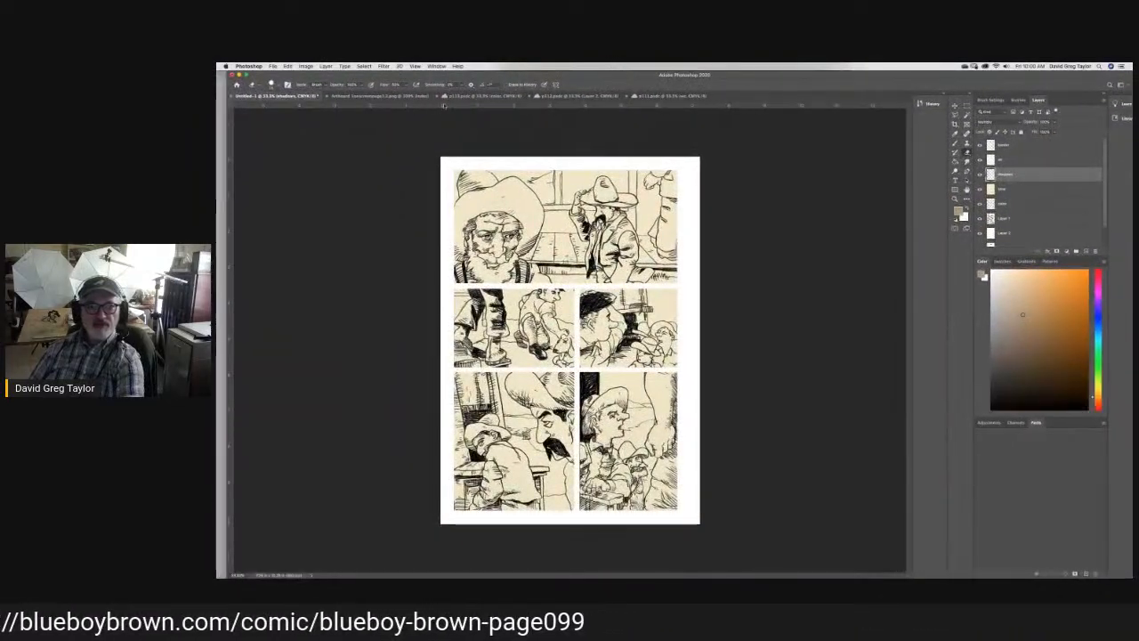
- Compare the partly colored comic page with the uncolored Untitled-1 page
{"action": "left_click", "coordinate": [481, 95]}
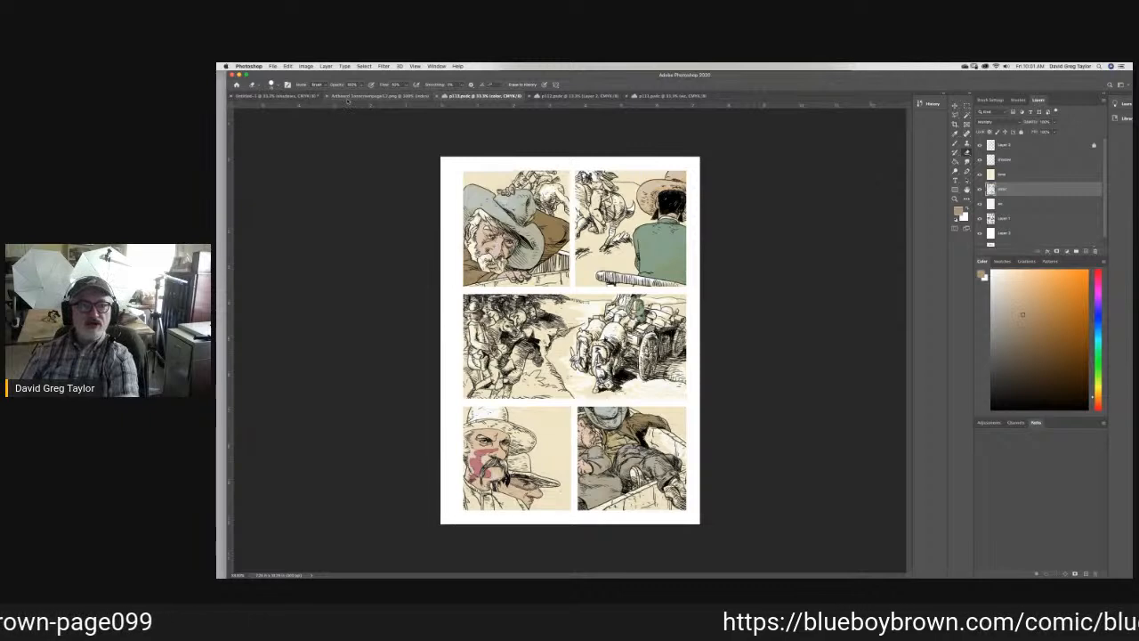
{"action": "left_click", "coordinate": [278, 96]}
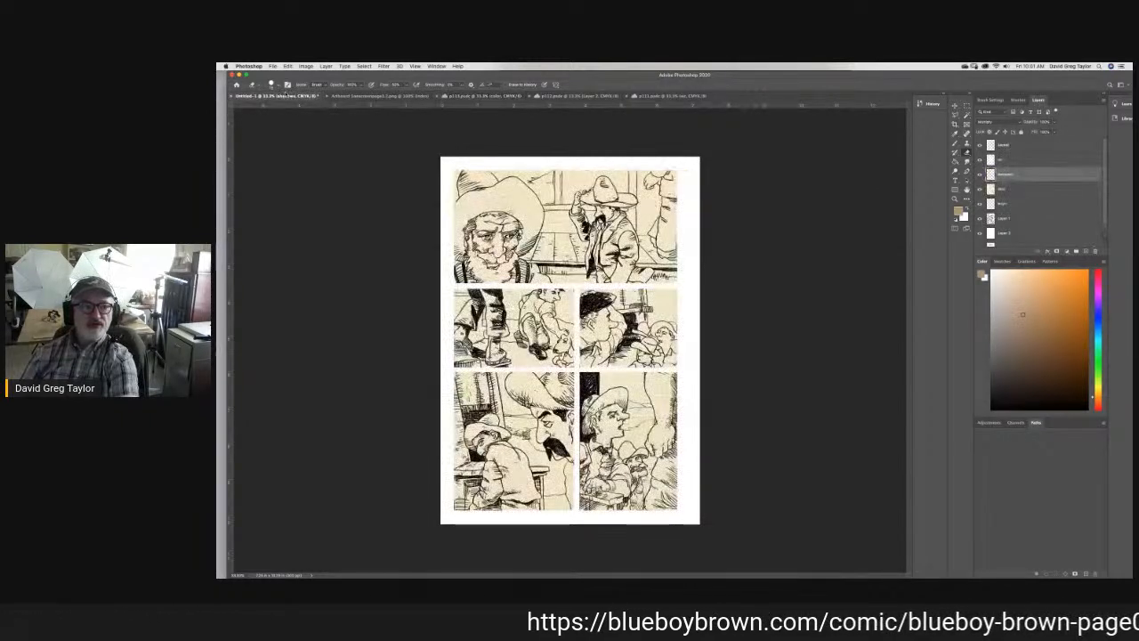
{"action": "left_click", "coordinate": [392, 96]}
{"action": "left_click", "coordinate": [472, 97]}
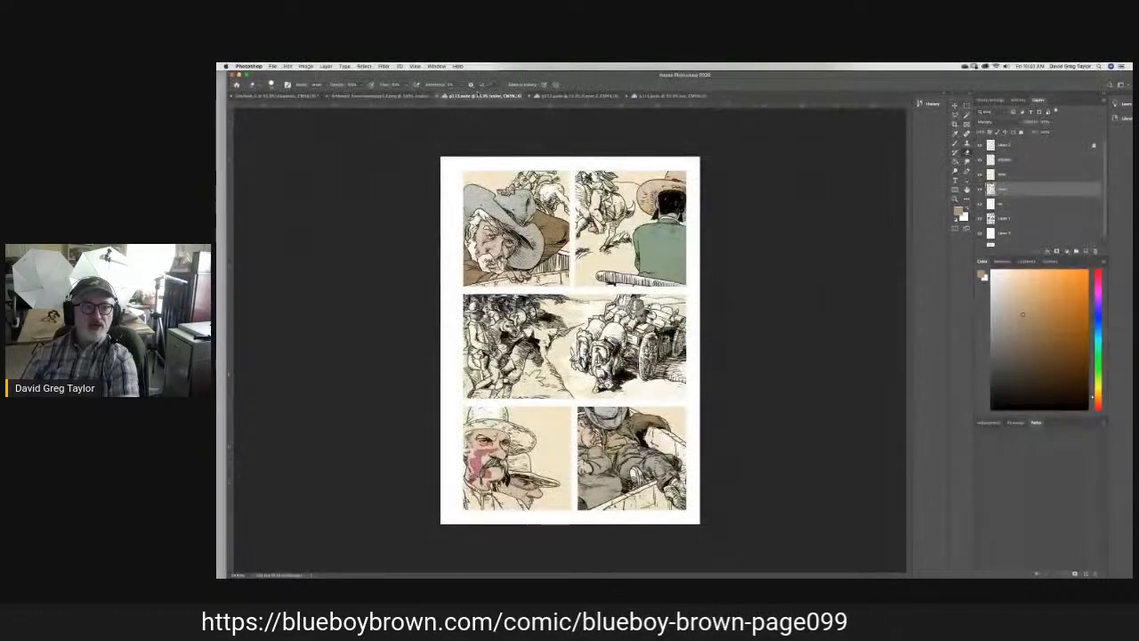
- Sample the sandy yellow ground from the fully colored page's lower-left panel and make it slightly lighter
{"action": "left_click", "coordinate": [616, 98]}
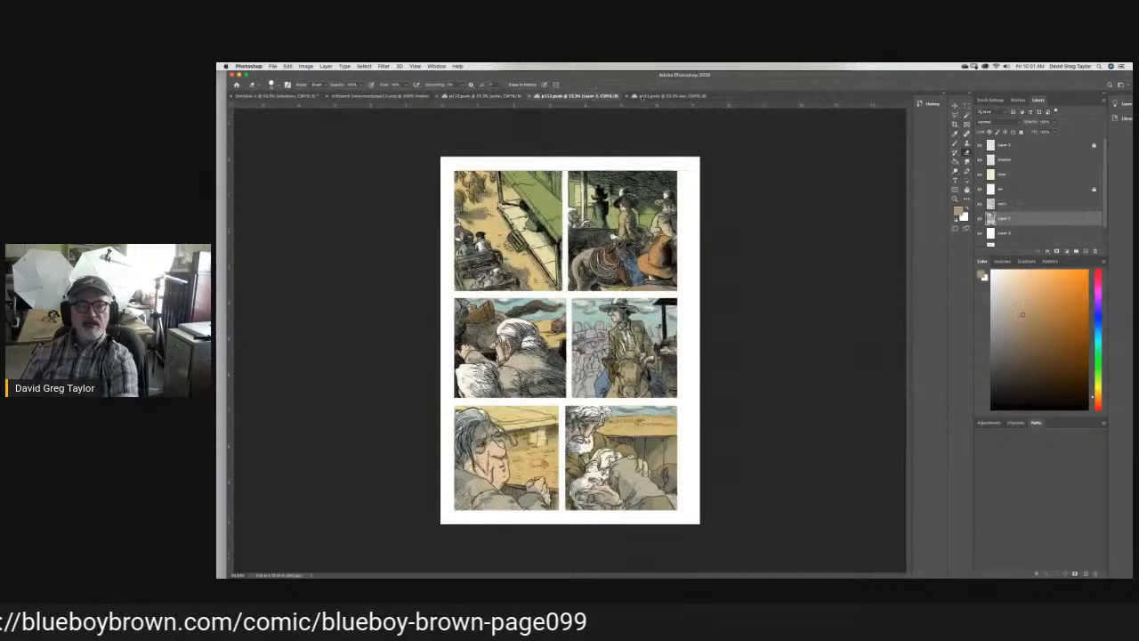
{"action": "left_click", "coordinate": [956, 135]}
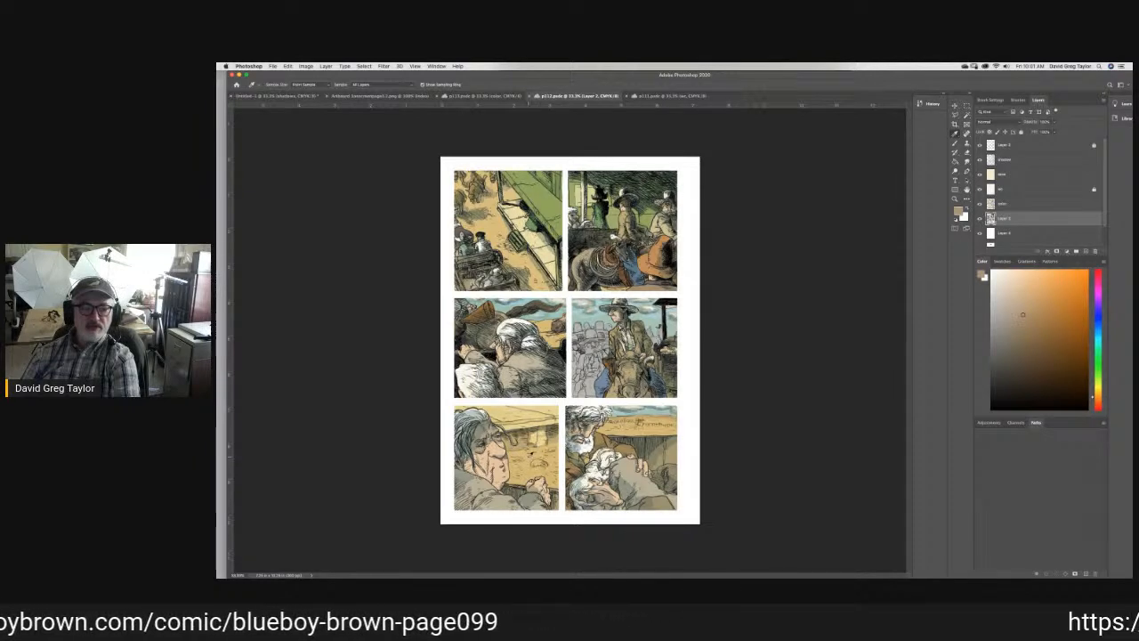
{"action": "left_click", "coordinate": [527, 458]}
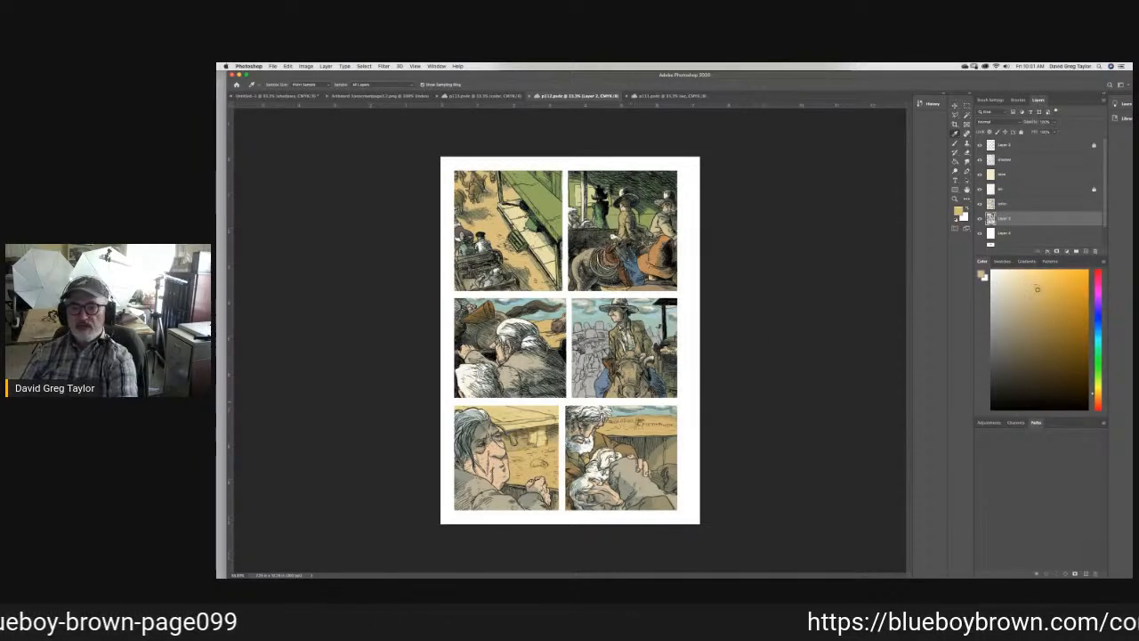
{"action": "left_click_drag", "start_coordinate": [1039, 289], "coordinate": [1036, 285]}
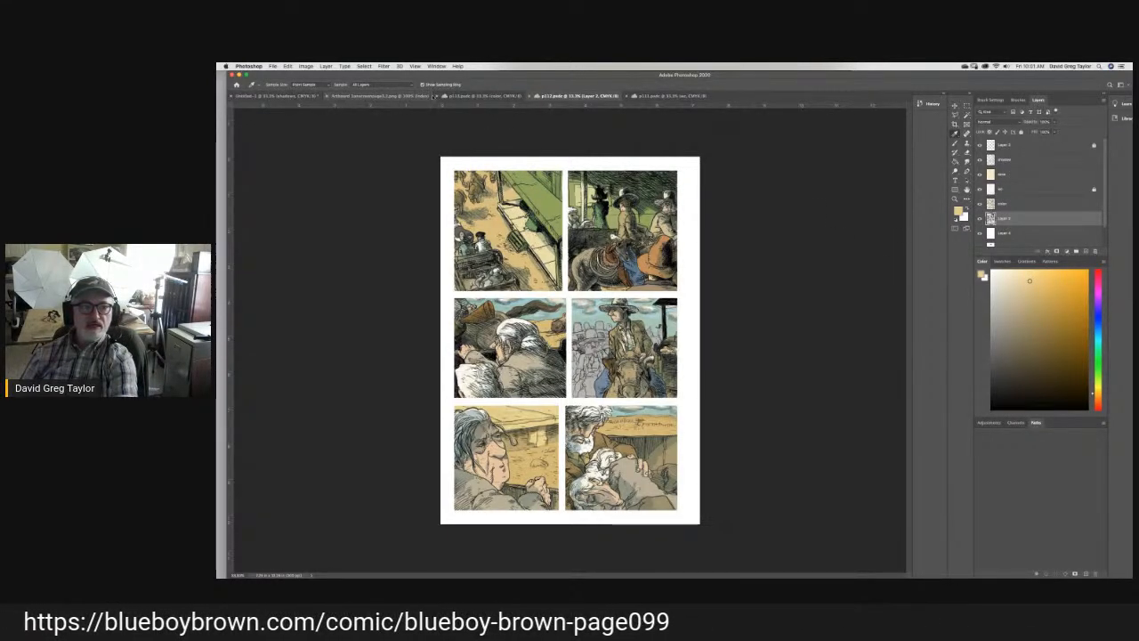
- On the partly colored page's color layer, brush sandy yellow along the edges of the ground in the second panel
{"action": "left_click", "coordinate": [472, 95]}
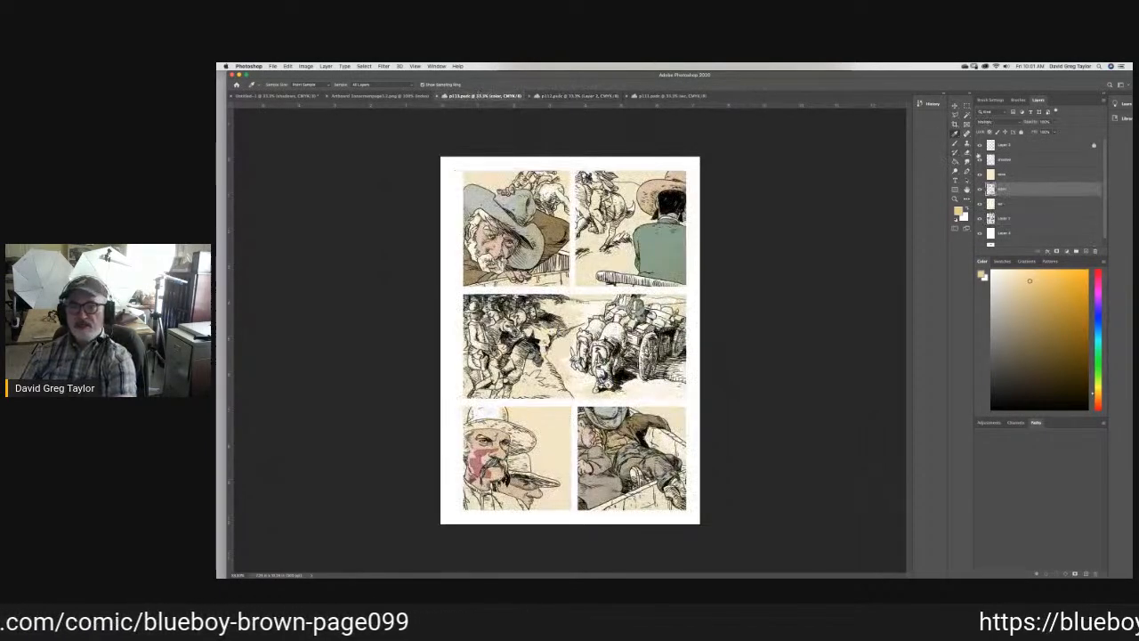
{"action": "left_click", "coordinate": [955, 143]}
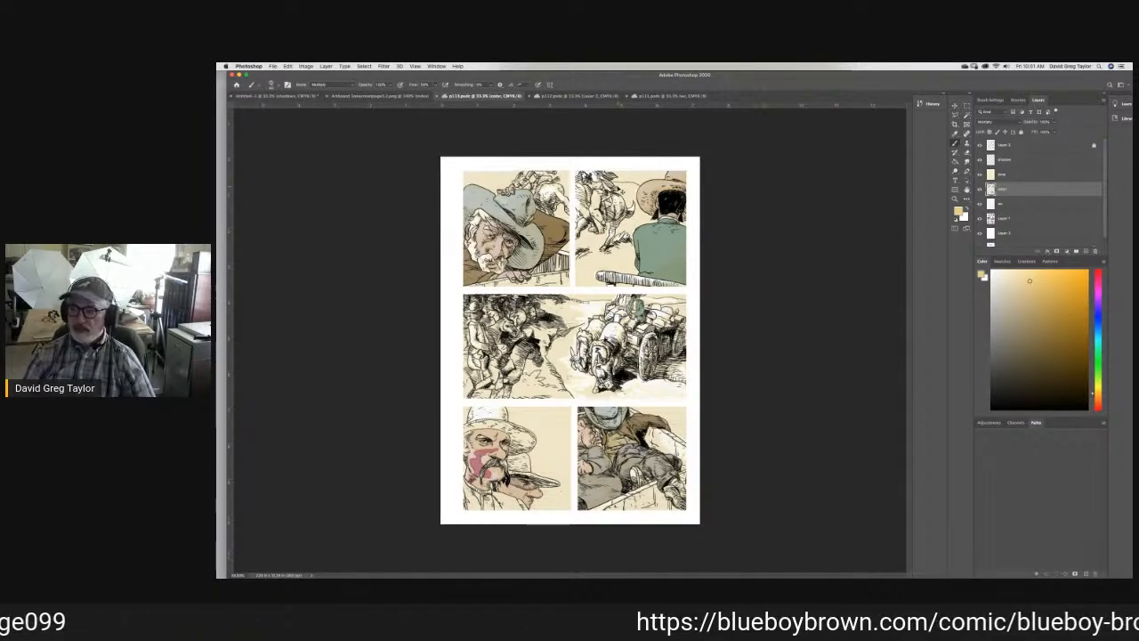
{"action": "key", "text": "super+equal"}
{"action": "key", "text": "super+equal"}
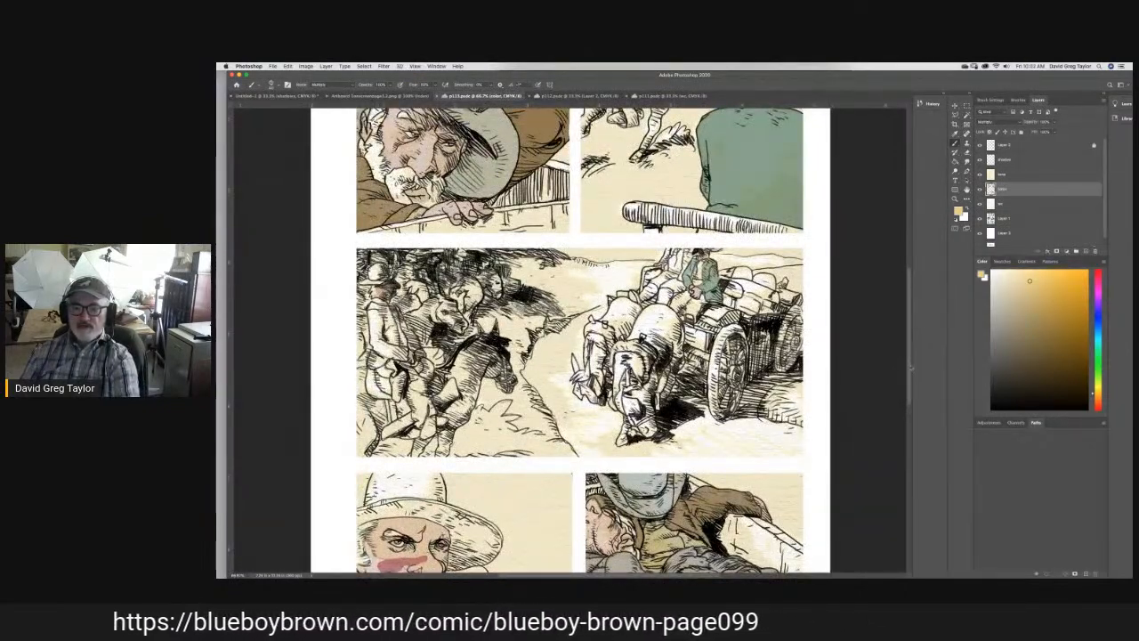
{"action": "scroll", "coordinate": [911, 365], "scroll_direction": "up", "scroll_amount": 5}
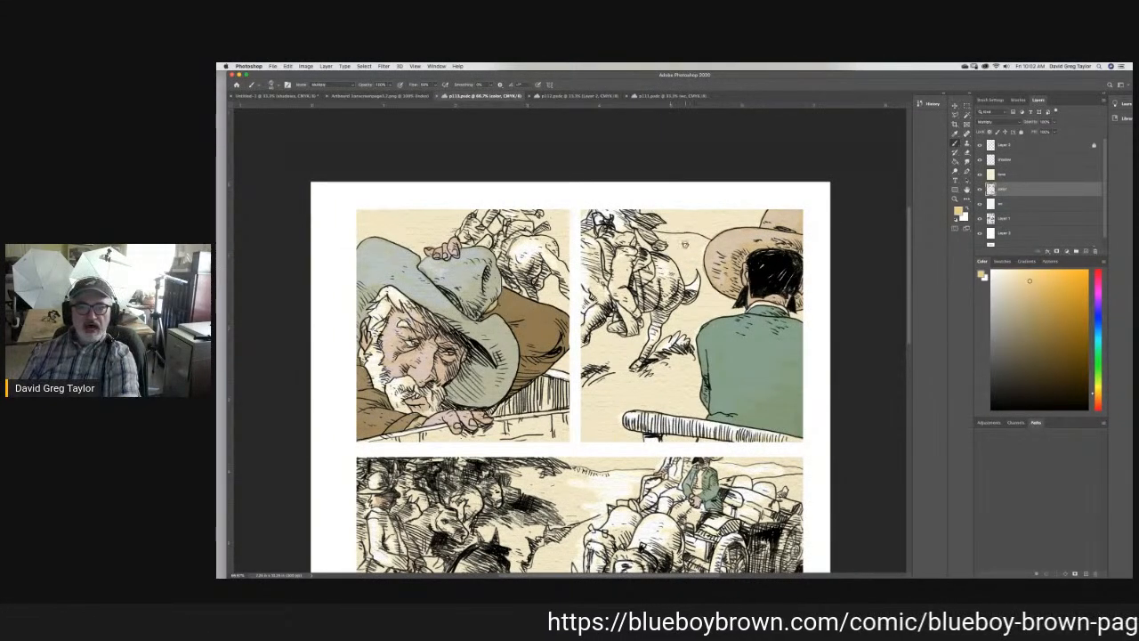
{"action": "mouse_move", "coordinate": [690, 247]}
{"action": "left_mouse_down"}
{"action": "mouse_move", "coordinate": [660, 236]}
{"action": "mouse_move", "coordinate": [710, 240]}
{"action": "mouse_move", "coordinate": [704, 279]}
{"action": "mouse_move", "coordinate": [743, 309]}
{"action": "mouse_move", "coordinate": [691, 333]}
{"action": "mouse_move", "coordinate": [703, 415]}
{"action": "mouse_move", "coordinate": [623, 419]}
{"action": "mouse_move", "coordinate": [629, 433]}
{"action": "mouse_move", "coordinate": [692, 441]}
{"action": "mouse_move", "coordinate": [582, 436]}
{"action": "mouse_move", "coordinate": [591, 338]}
{"action": "mouse_move", "coordinate": [632, 336]}
{"action": "mouse_move", "coordinate": [646, 322]}
{"action": "mouse_move", "coordinate": [626, 367]}
{"action": "mouse_move", "coordinate": [641, 368]}
{"action": "mouse_move", "coordinate": [682, 306]}
{"action": "mouse_move", "coordinate": [703, 295]}
{"action": "mouse_move", "coordinate": [702, 275]}
{"action": "mouse_move", "coordinate": [691, 279]}
{"action": "mouse_move", "coordinate": [662, 244]}
{"action": "left_mouse_up"}
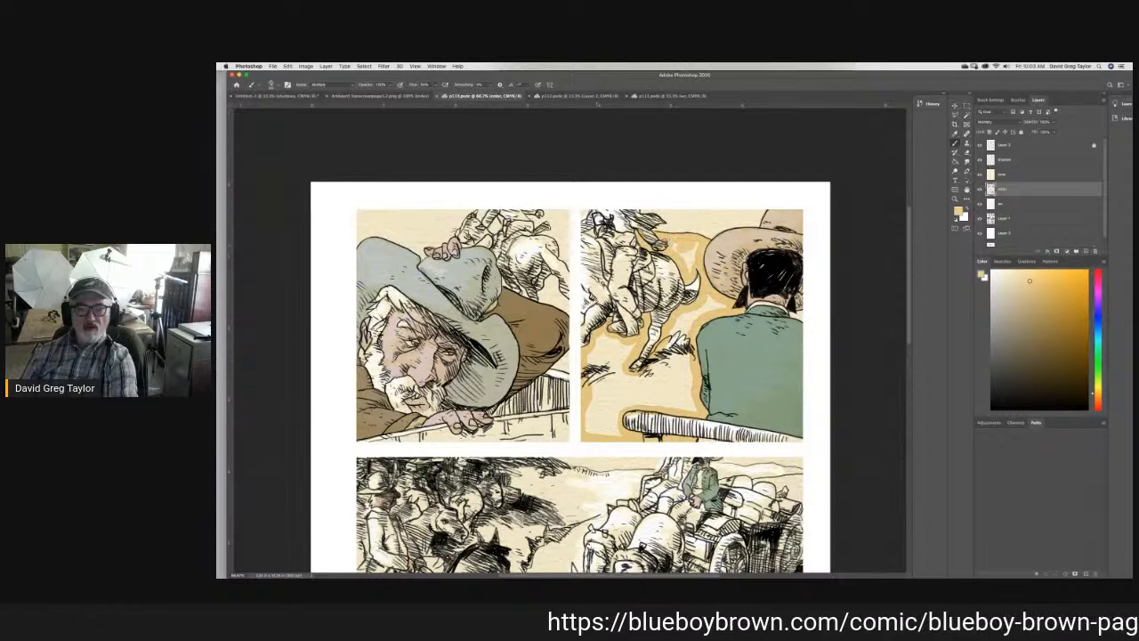
- Fill the unpainted ground inside the second panel's brushed edges with sandy yellow using the Paint Bucket, and ready the Brush and Eraser for touch-ups
{"action": "left_click", "coordinate": [956, 162]}
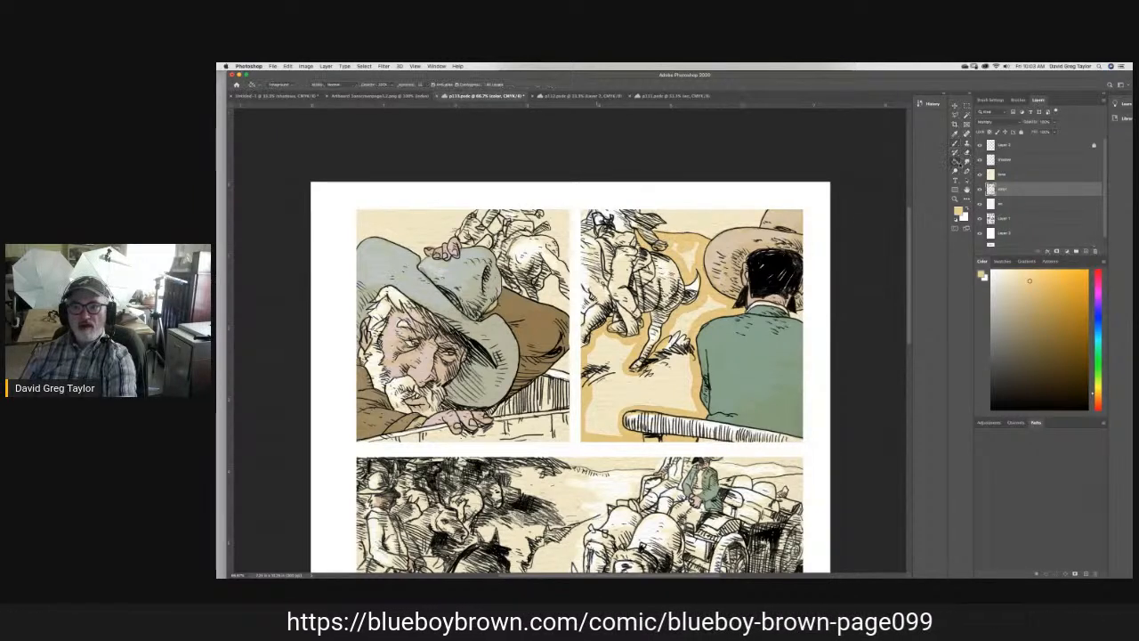
{"action": "left_click", "coordinate": [691, 260]}
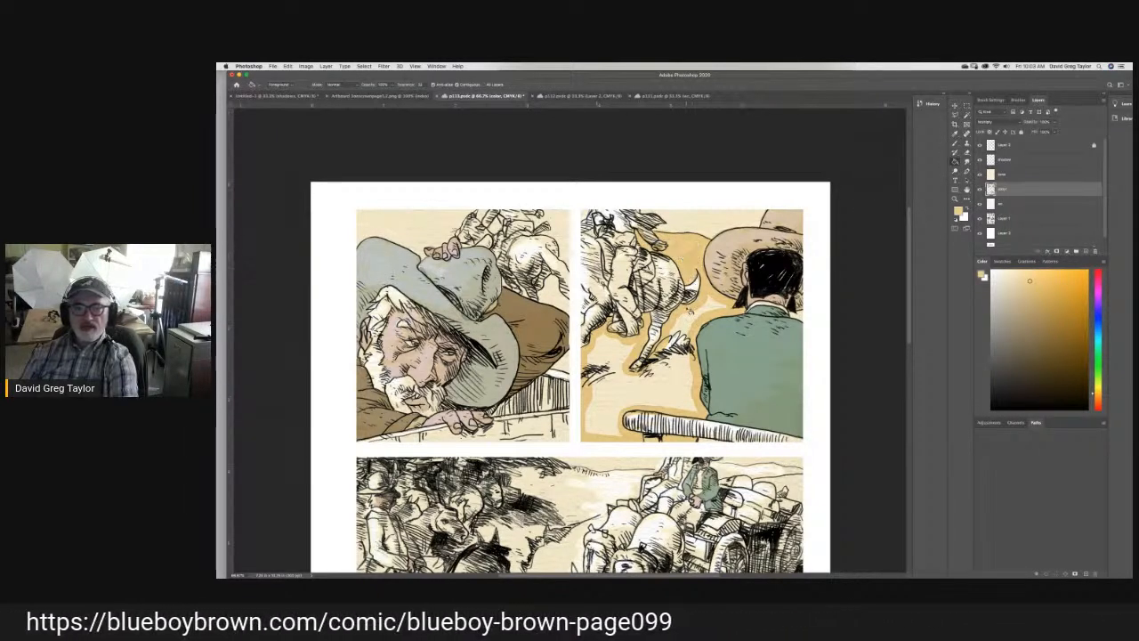
{"action": "left_click", "coordinate": [689, 320]}
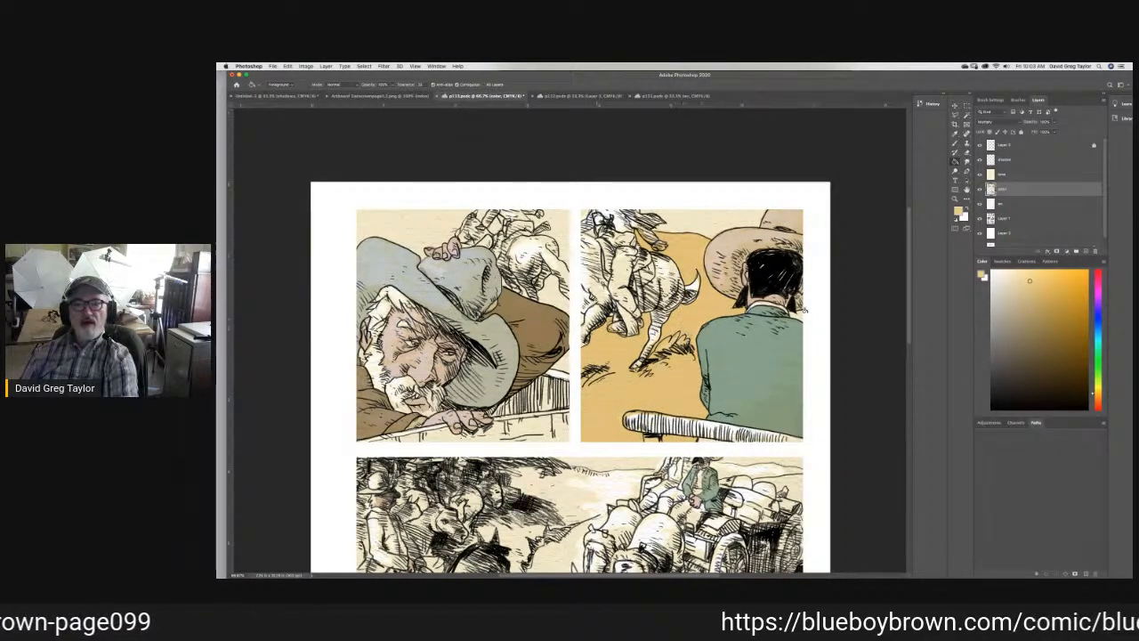
{"action": "left_click", "coordinate": [956, 141]}
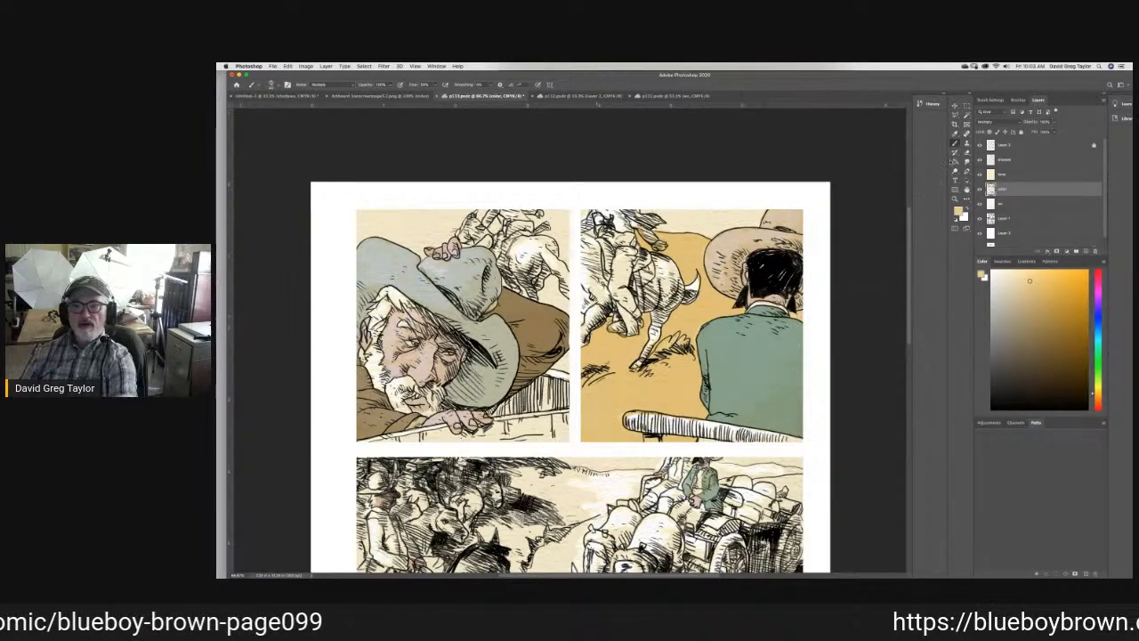
{"action": "left_click", "coordinate": [967, 152]}
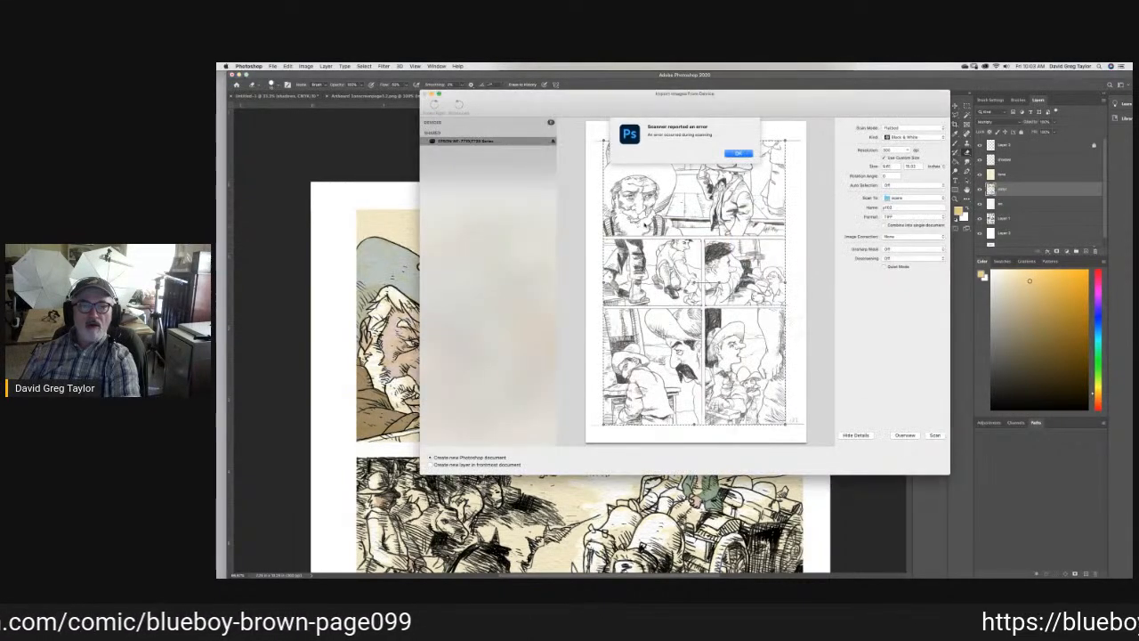
- Dismiss the scanner error, close the image import window, and return to touching up the second panel's ground with Brush and Eraser
{"action": "left_click", "coordinate": [738, 154]}
{"action": "left_click", "coordinate": [426, 93]}
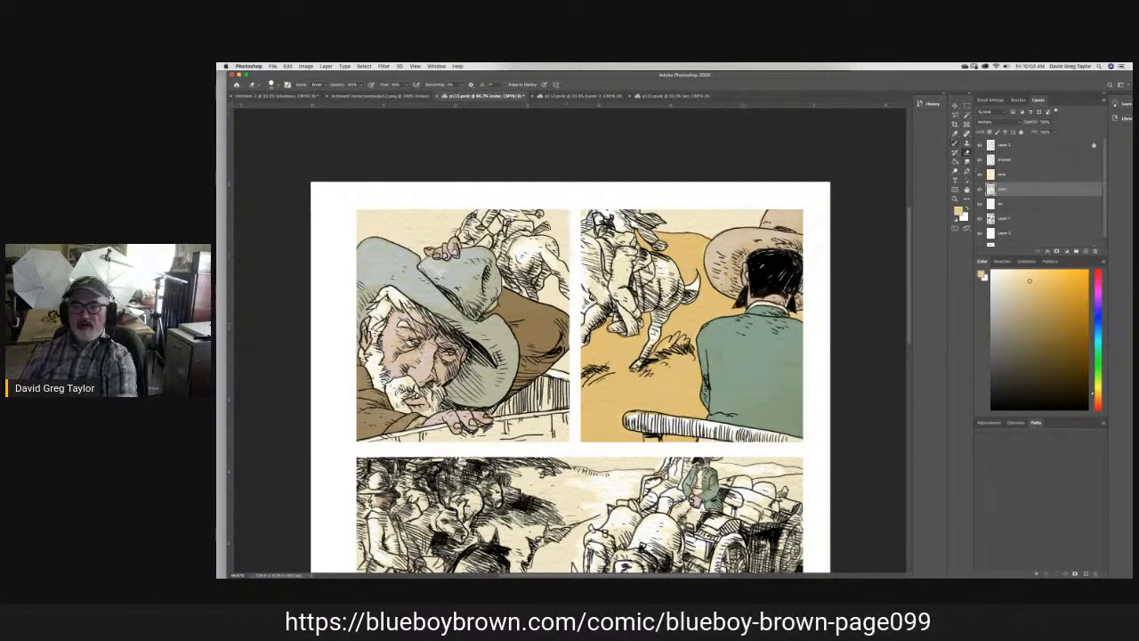
{"action": "key", "text": "b"}
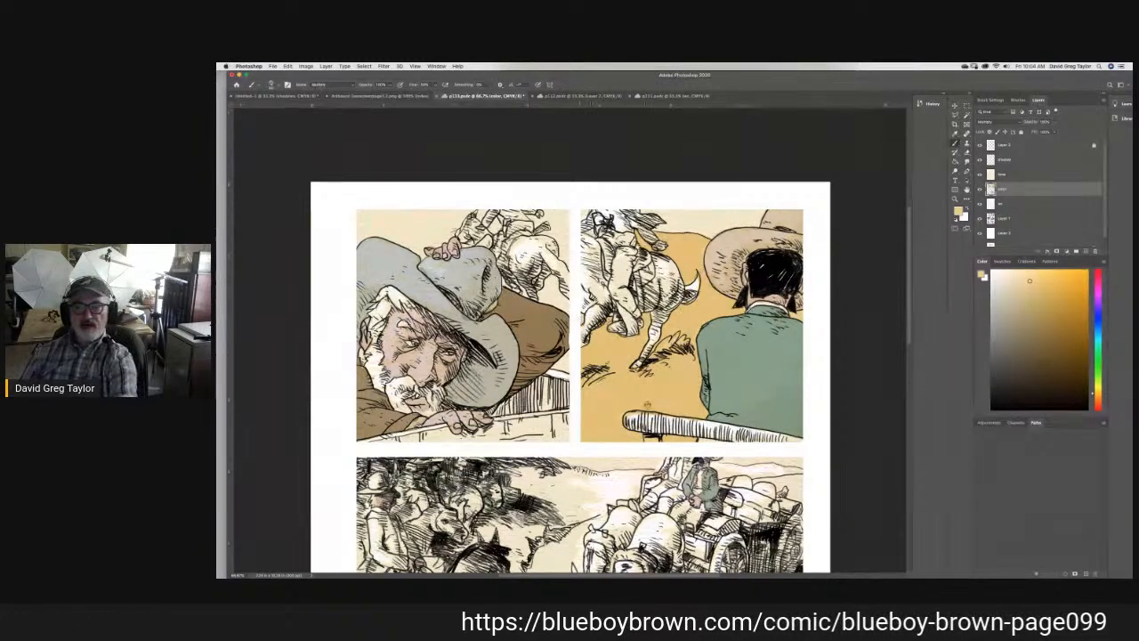
{"action": "key", "text": "e"}
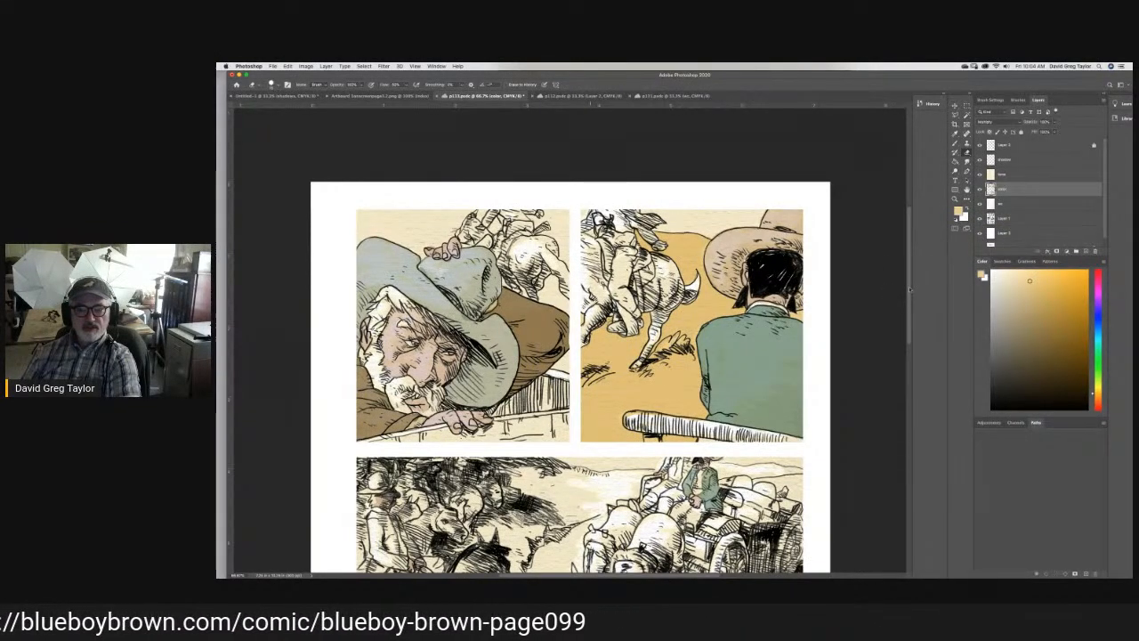
- Brush a thin near-black horizon line across the background of the first panel, behind the old man's hat
{"action": "mouse_move", "coordinate": [909, 290]}
{"action": "left_mouse_down"}
{"action": "mouse_move", "coordinate": [913, 322]}
{"action": "mouse_move", "coordinate": [917, 297]}
{"action": "left_mouse_up"}
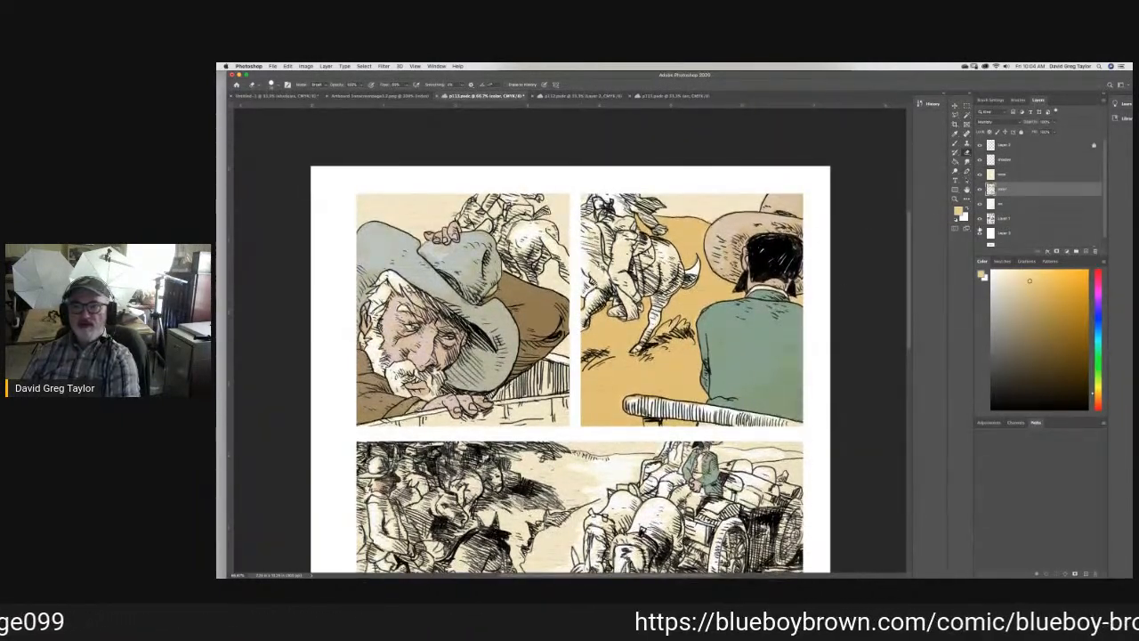
{"action": "left_click", "coordinate": [992, 383]}
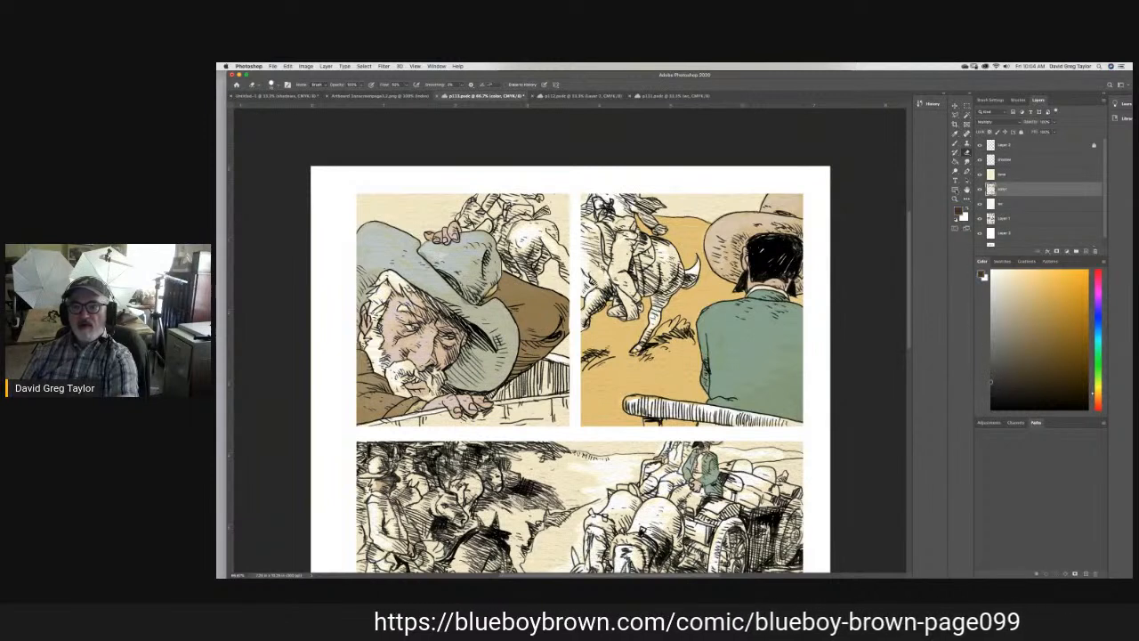
{"action": "left_click", "coordinate": [955, 143]}
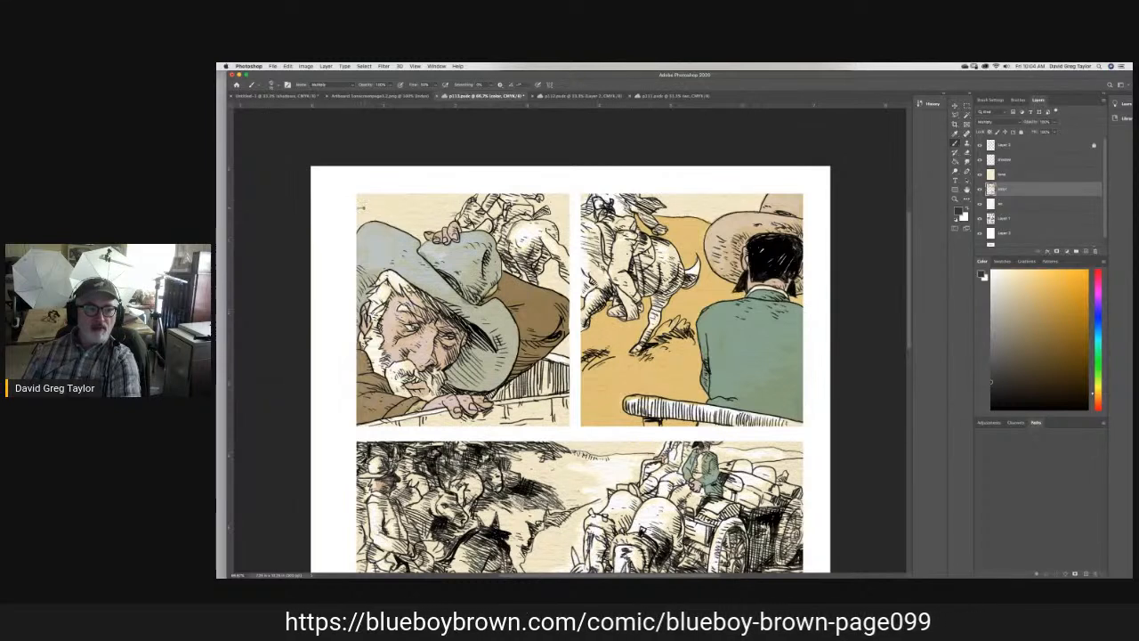
{"action": "left_click_drag", "start_coordinate": [367, 208], "coordinate": [457, 210]}
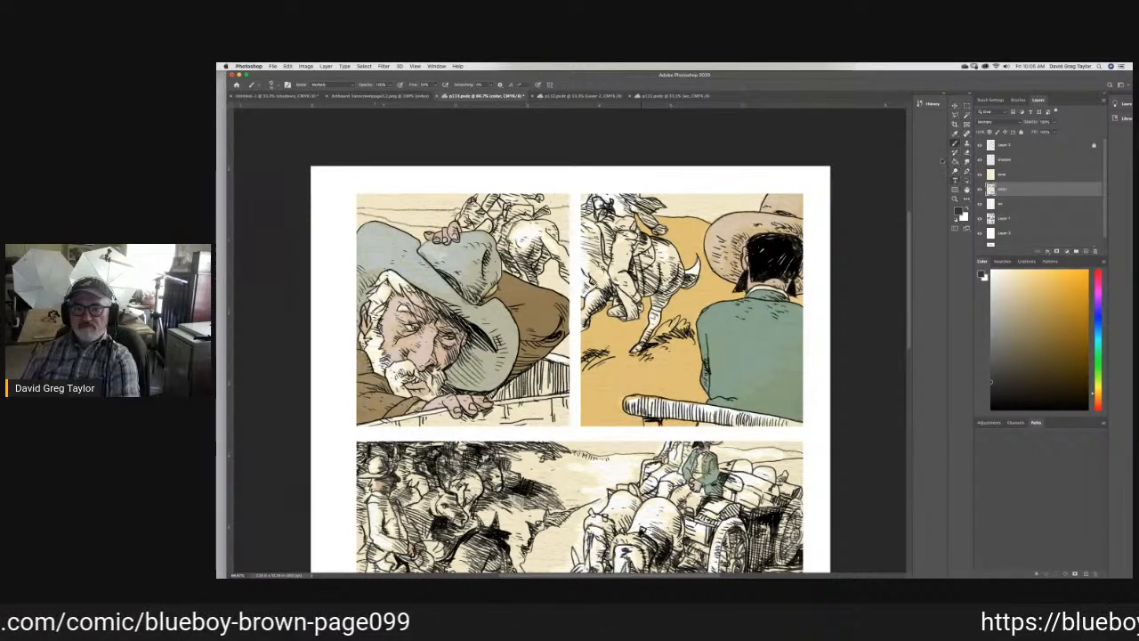
- Sample the second panel's sandy yellow with the beige tone layer temporarily hidden, and paint the first panel's ground below the horizon line
{"action": "left_click", "coordinate": [955, 135]}
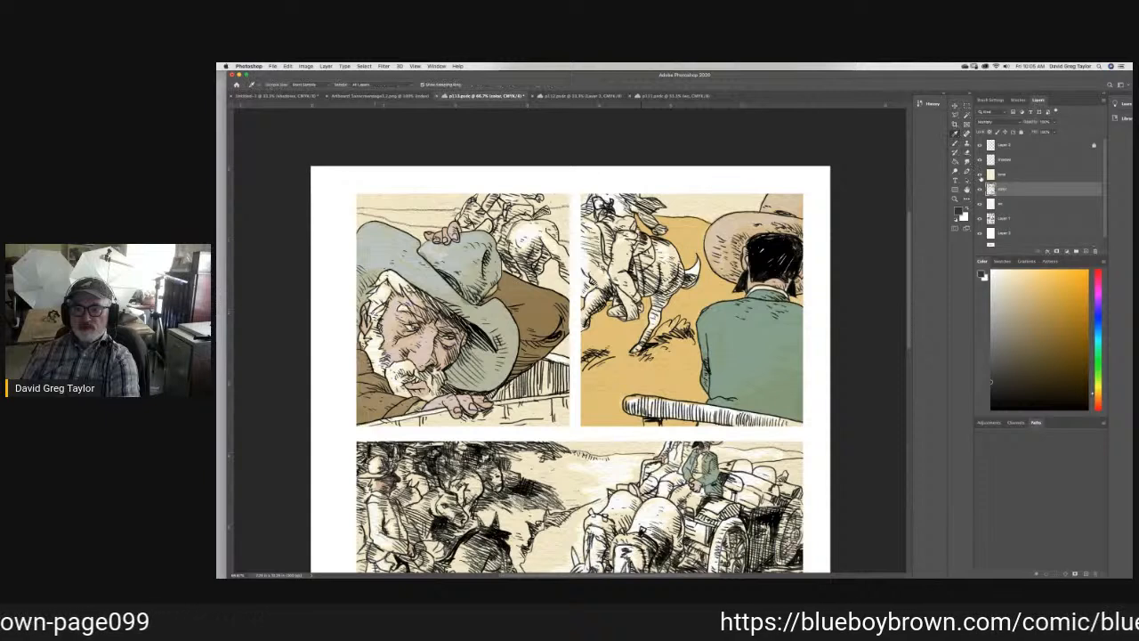
{"action": "left_click", "coordinate": [980, 173]}
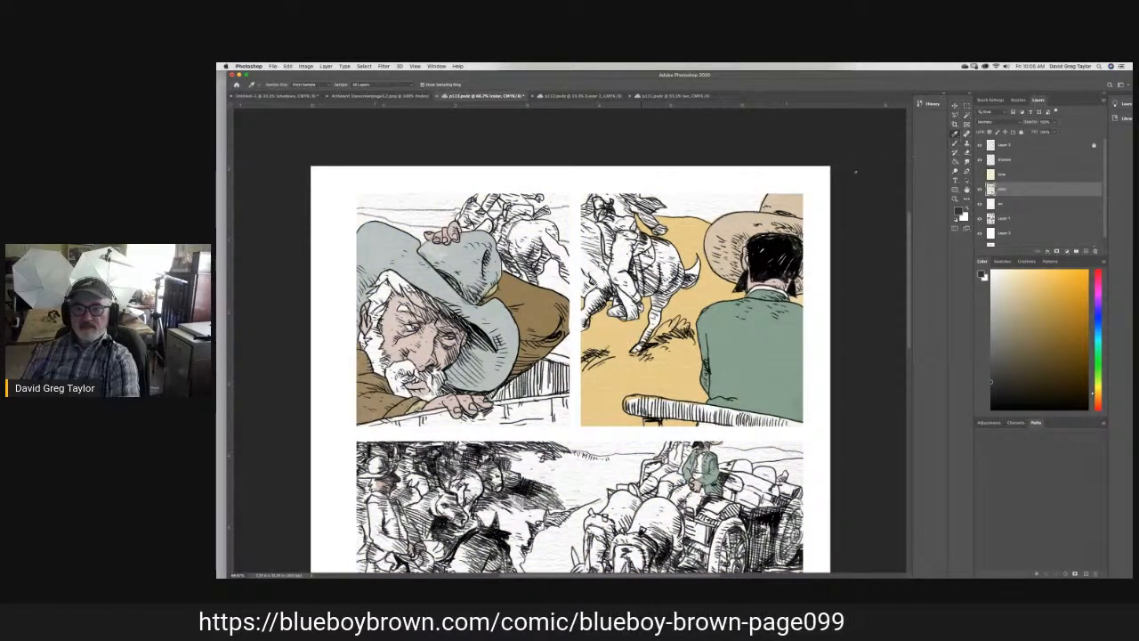
{"action": "left_click", "coordinate": [711, 287]}
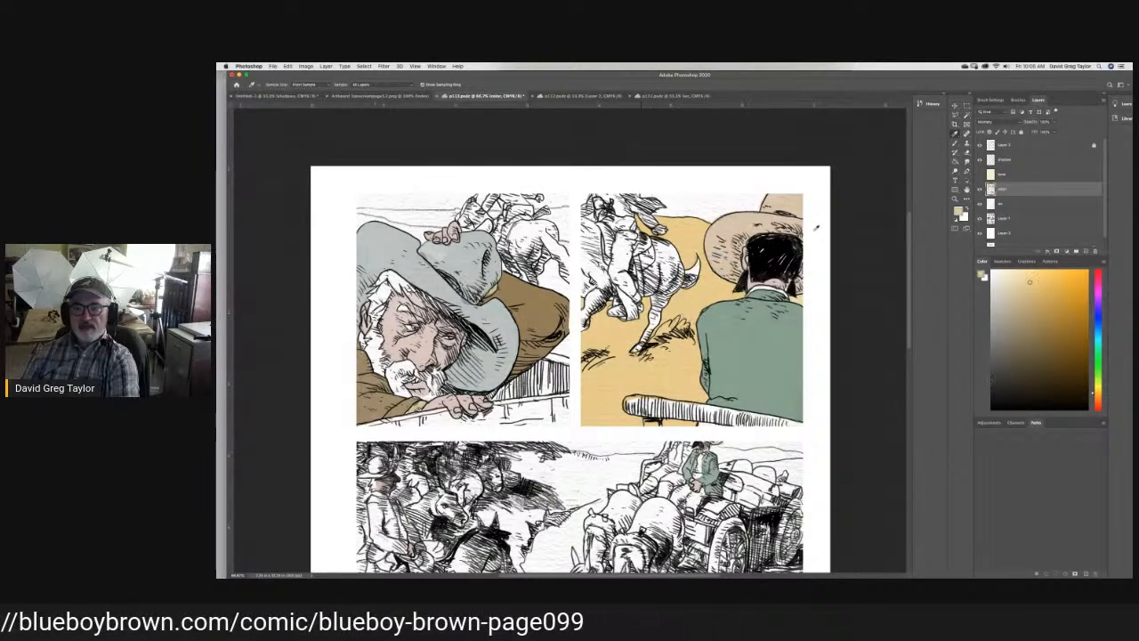
{"action": "left_click", "coordinate": [980, 174]}
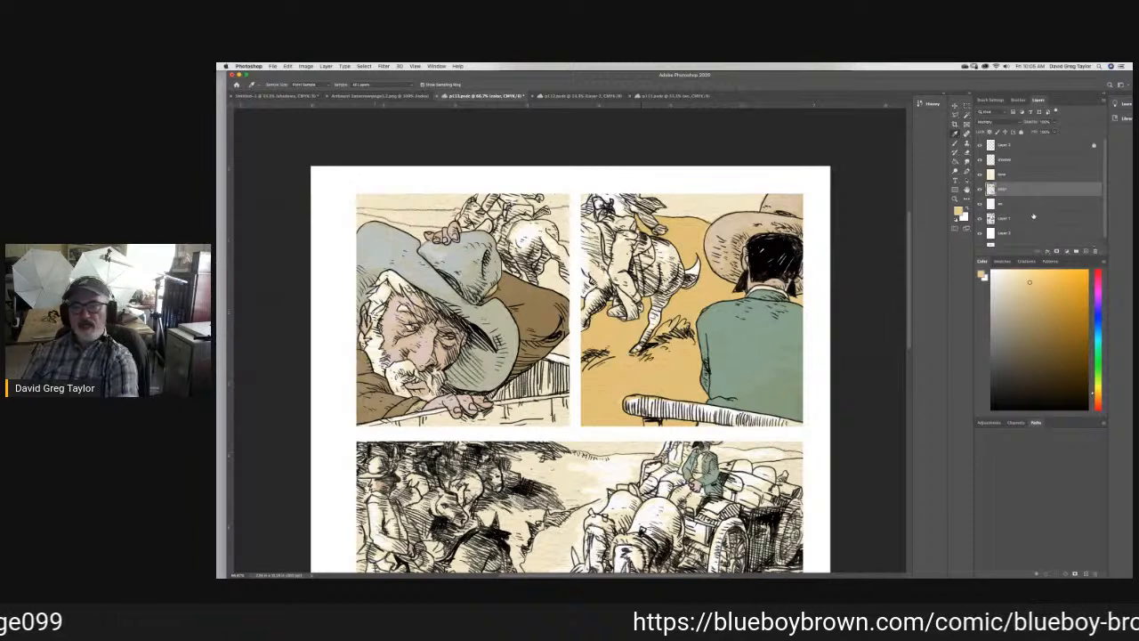
{"action": "left_click", "coordinate": [955, 144]}
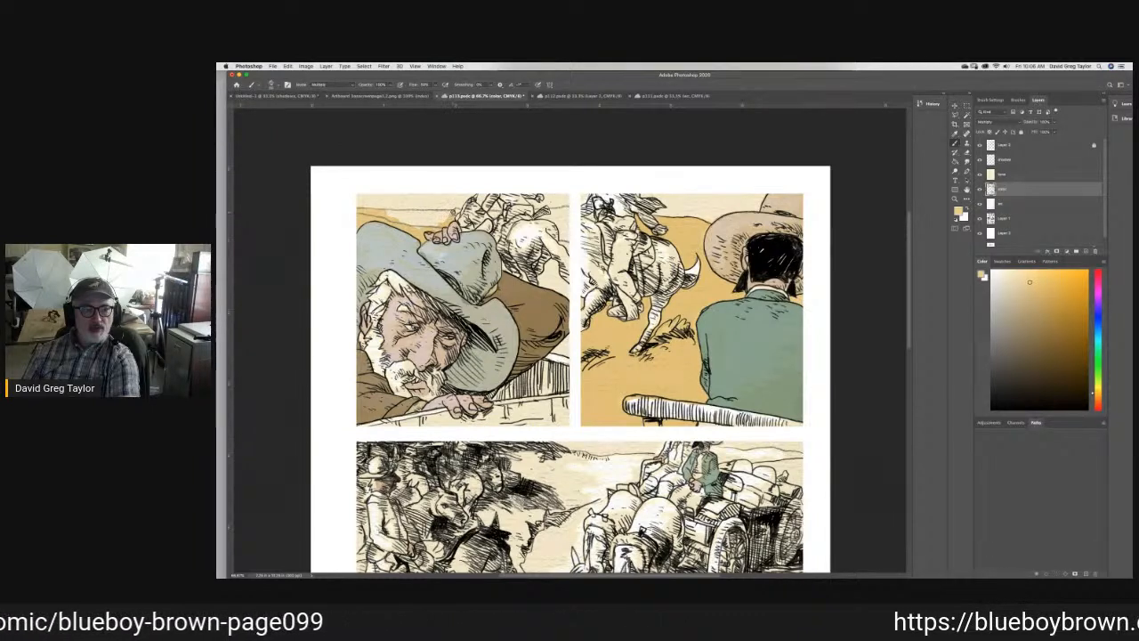
{"action": "mouse_move", "coordinate": [457, 211]}
{"action": "left_mouse_down"}
{"action": "mouse_move", "coordinate": [383, 214]}
{"action": "mouse_move", "coordinate": [416, 227]}
{"action": "mouse_move", "coordinate": [494, 214]}
{"action": "left_mouse_up"}
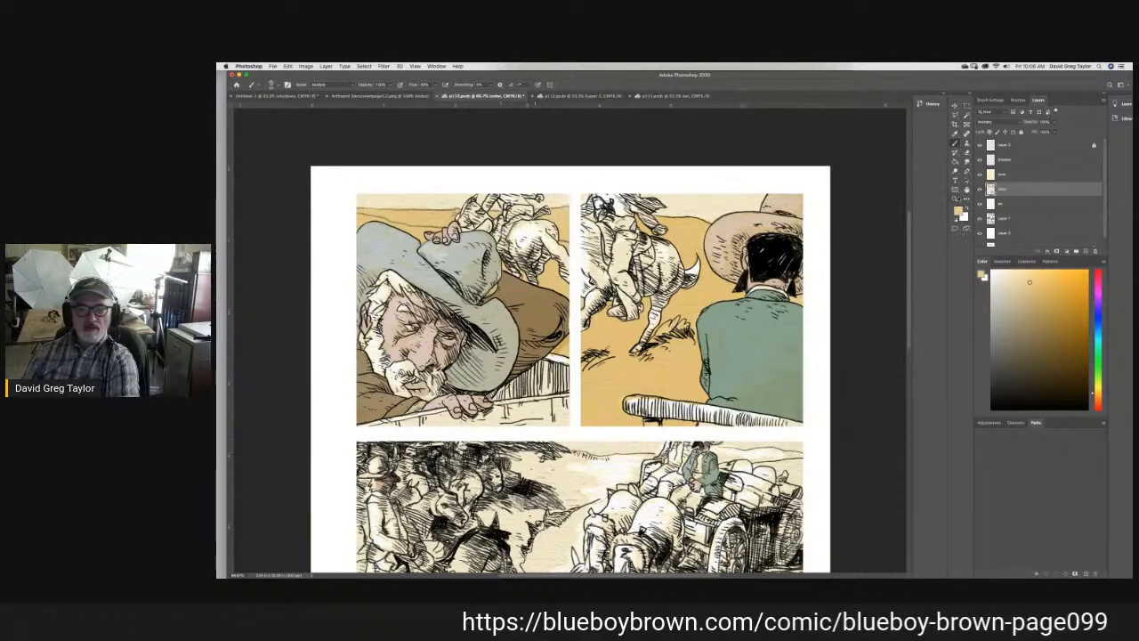
- Touch up the first panel's sandy ground with the Eraser and Smudge tools, and ready the Brush for more painting
{"action": "left_click", "coordinate": [956, 133]}
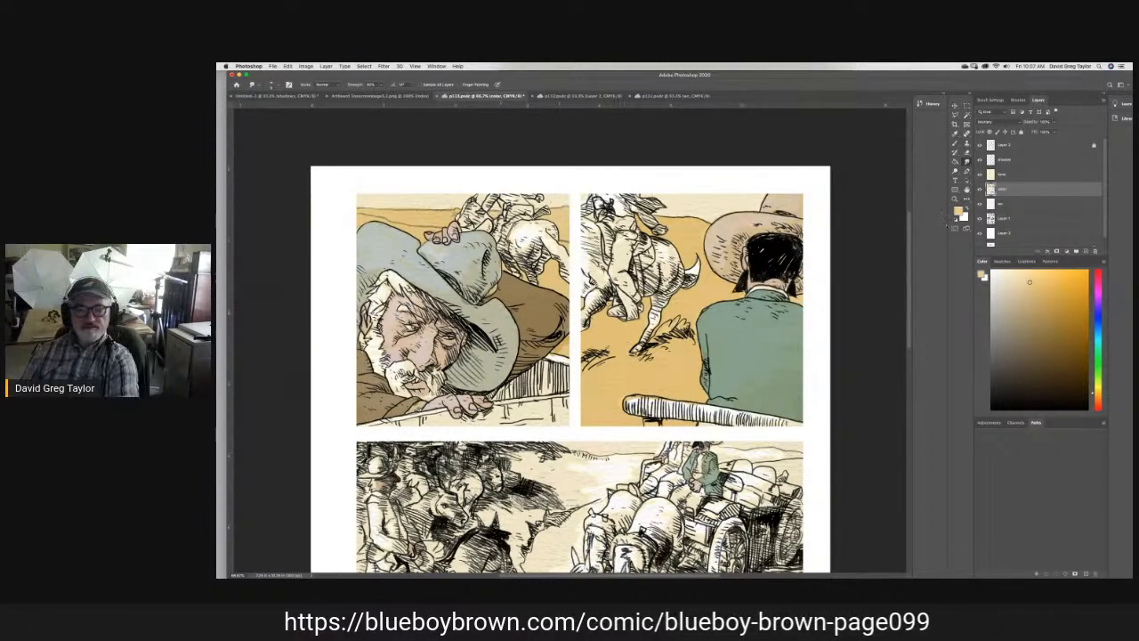
{"action": "left_click", "coordinate": [967, 152]}
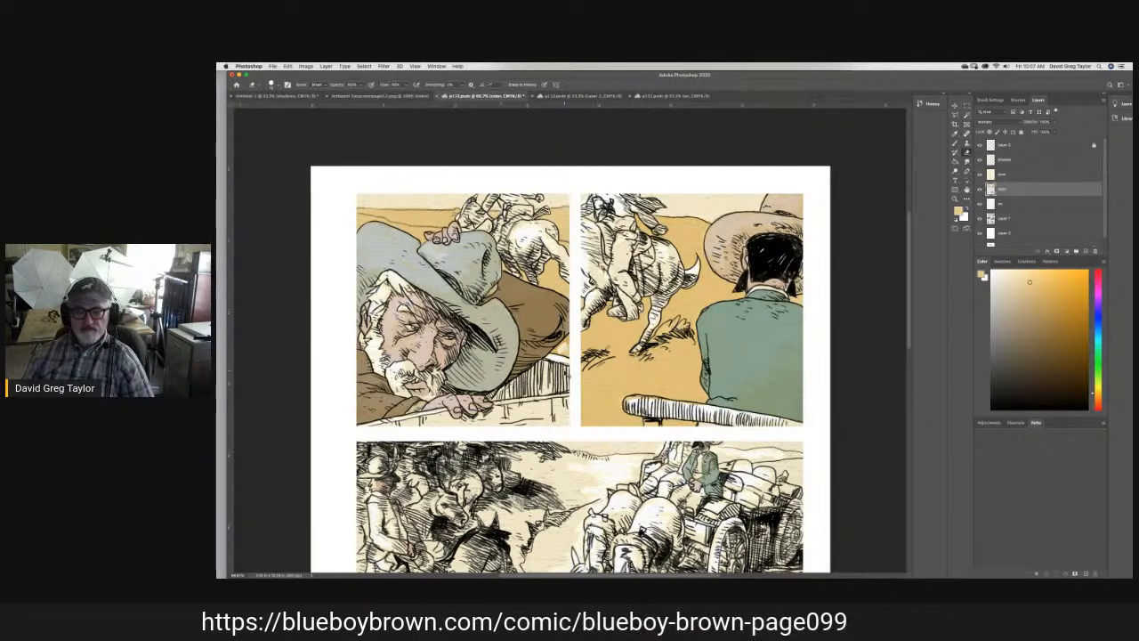
{"action": "left_click", "coordinate": [968, 162]}
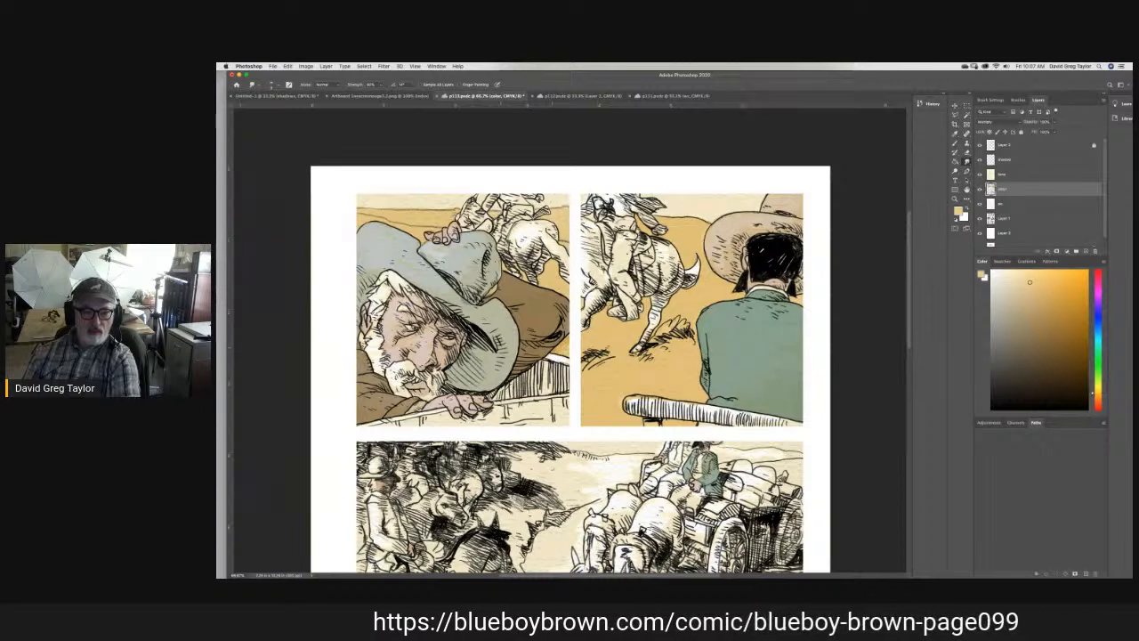
{"action": "left_click", "coordinate": [955, 144]}
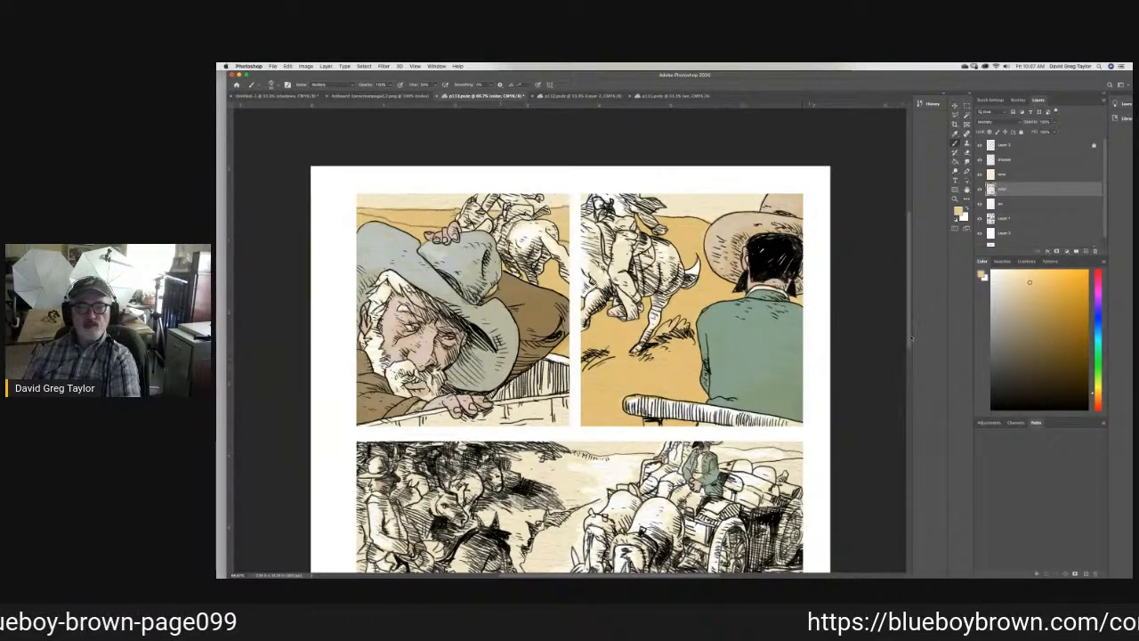
- Brush sandy yellow over the distant ground between the riders and the wagon in the wide third panel
{"action": "scroll", "coordinate": [912, 338], "scroll_direction": "down", "scroll_amount": 5}
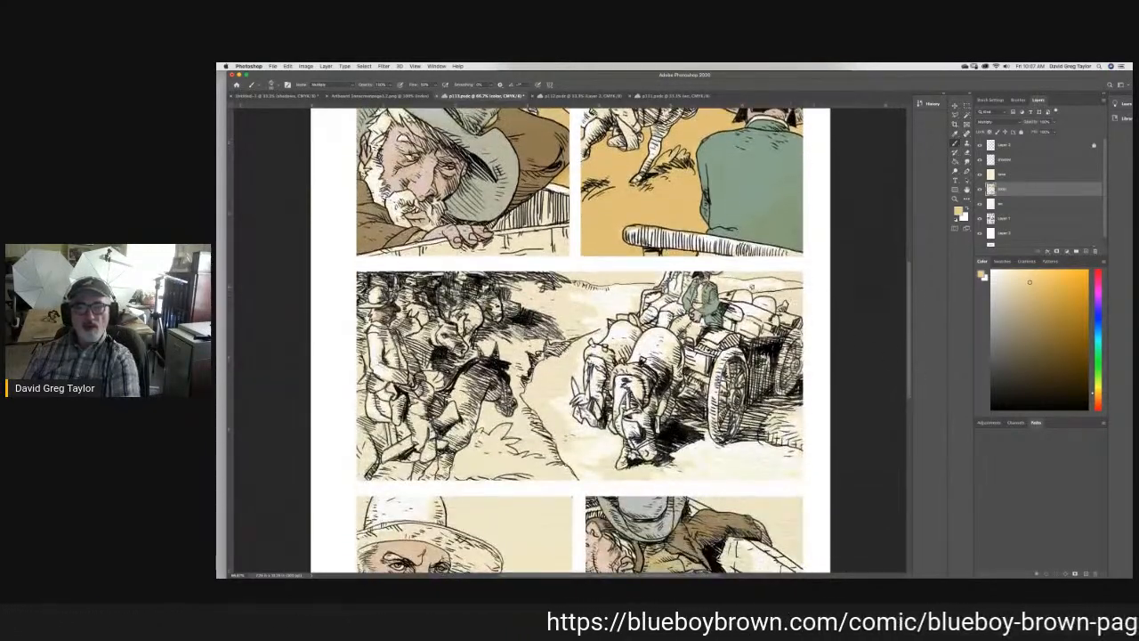
{"action": "left_click_drag", "start_coordinate": [532, 305], "coordinate": [516, 296]}
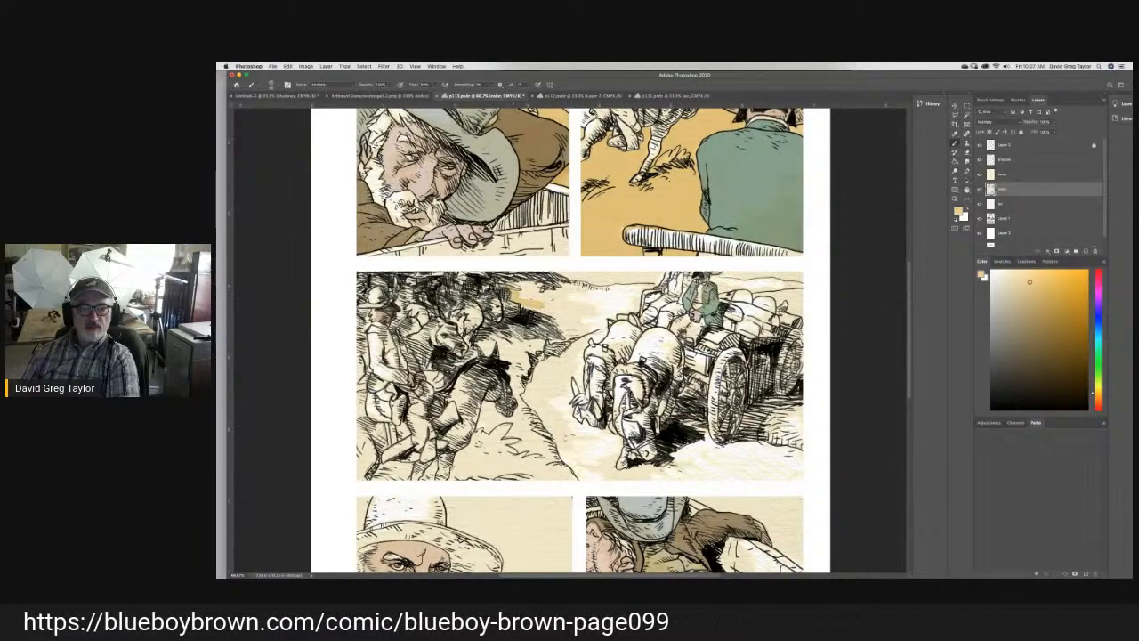
{"action": "left_click_drag", "start_coordinate": [510, 302], "coordinate": [506, 309]}
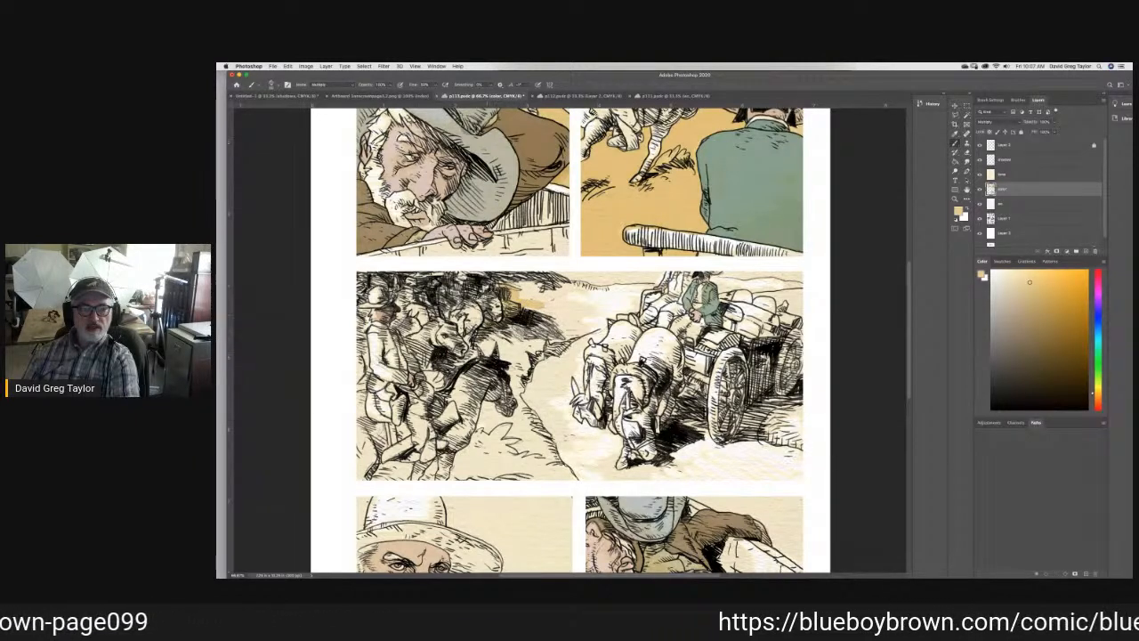
{"action": "mouse_move", "coordinate": [479, 339]}
{"action": "left_mouse_down"}
{"action": "mouse_move", "coordinate": [504, 354]}
{"action": "mouse_move", "coordinate": [556, 343]}
{"action": "mouse_move", "coordinate": [546, 313]}
{"action": "mouse_move", "coordinate": [520, 333]}
{"action": "mouse_move", "coordinate": [543, 301]}
{"action": "mouse_move", "coordinate": [505, 279]}
{"action": "mouse_move", "coordinate": [638, 288]}
{"action": "left_mouse_up"}
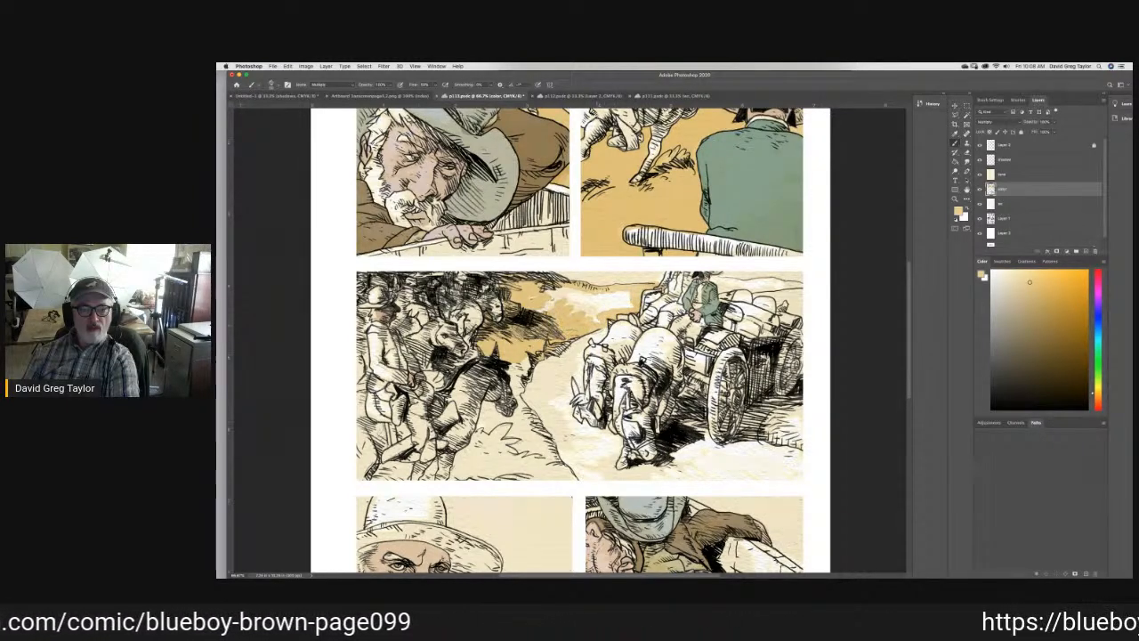
{"action": "mouse_move", "coordinate": [585, 298]}
{"action": "left_mouse_down"}
{"action": "mouse_move", "coordinate": [557, 290]}
{"action": "mouse_move", "coordinate": [627, 294]}
{"action": "mouse_move", "coordinate": [594, 318]}
{"action": "mouse_move", "coordinate": [571, 304]}
{"action": "mouse_move", "coordinate": [609, 300]}
{"action": "left_mouse_up"}
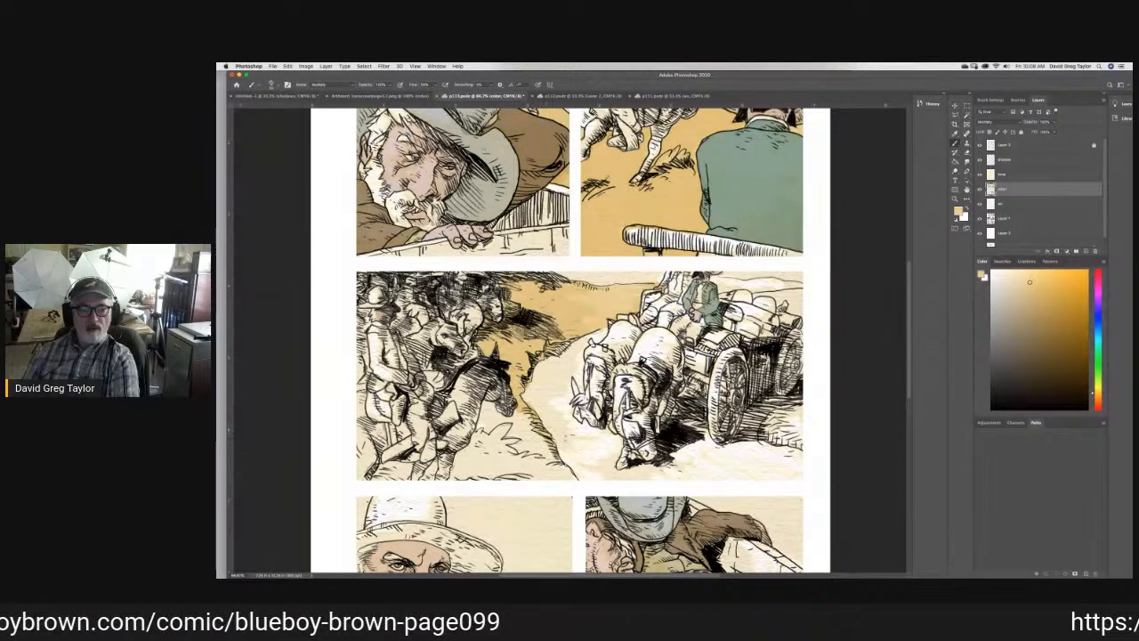
- Paint the third panel's foreground between the riders' horses and the road edge sandy yellow, and save the document
{"action": "left_click_drag", "start_coordinate": [574, 474], "coordinate": [452, 473]}
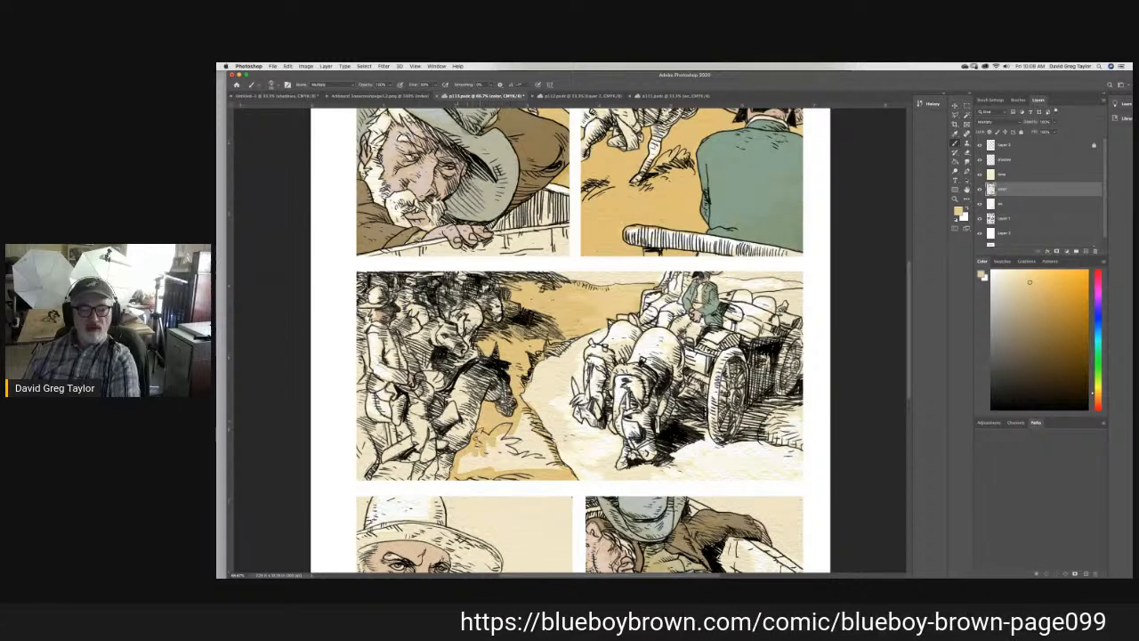
{"action": "mouse_move", "coordinate": [472, 461]}
{"action": "left_mouse_down"}
{"action": "mouse_move", "coordinate": [515, 469]}
{"action": "mouse_move", "coordinate": [482, 460]}
{"action": "mouse_move", "coordinate": [521, 410]}
{"action": "mouse_move", "coordinate": [545, 463]}
{"action": "mouse_move", "coordinate": [552, 456]}
{"action": "mouse_move", "coordinate": [544, 468]}
{"action": "mouse_move", "coordinate": [487, 459]}
{"action": "left_mouse_up"}
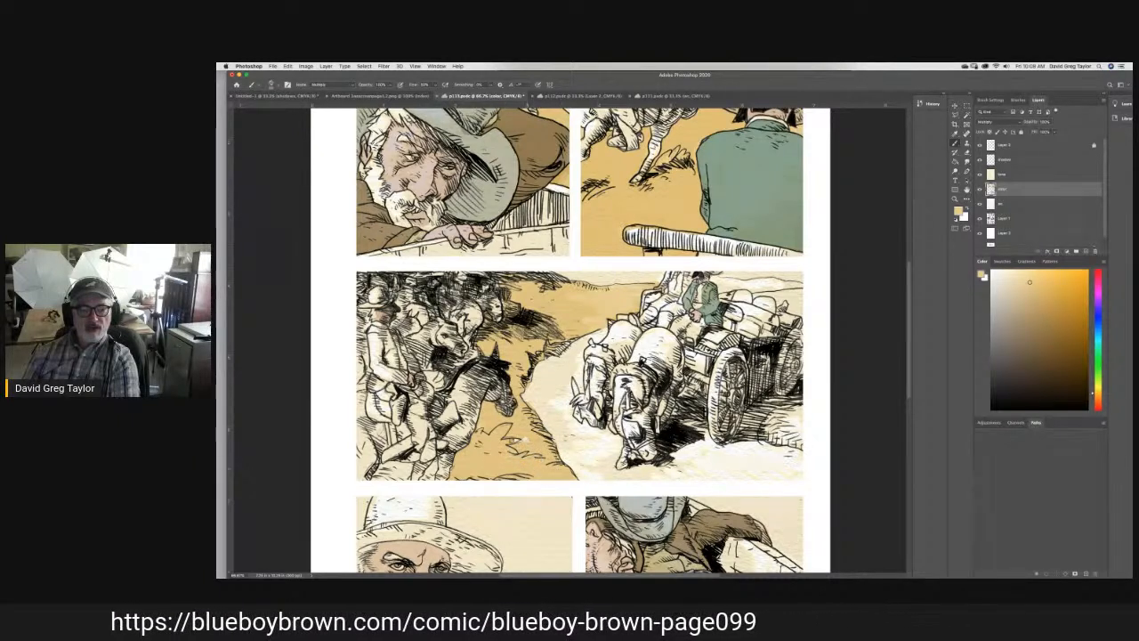
{"action": "key", "text": "super+s"}
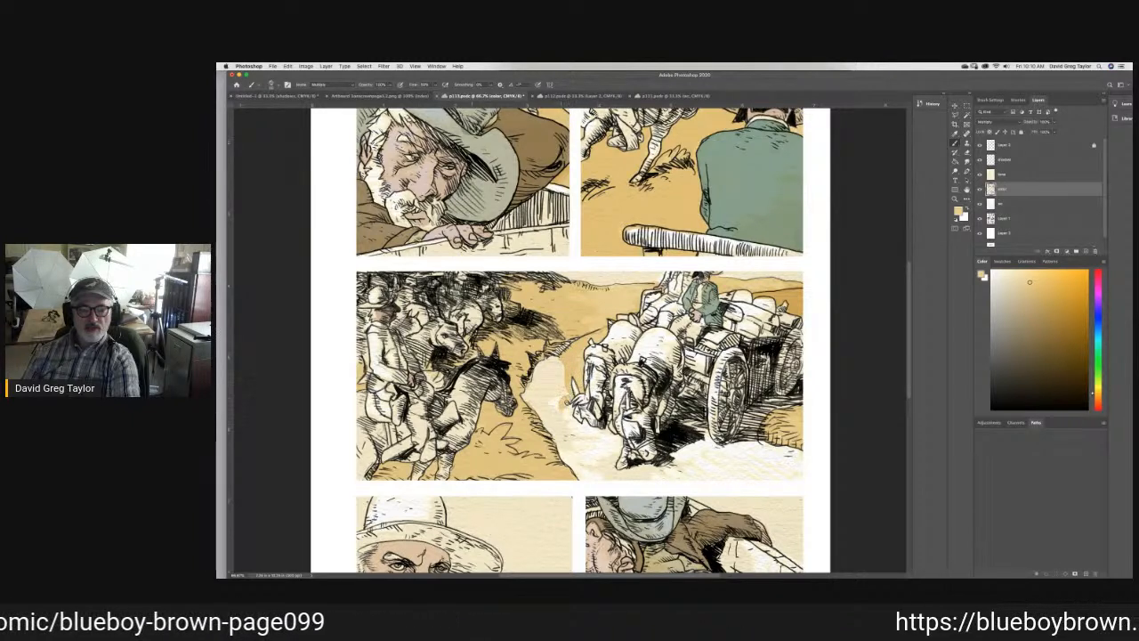
- Brush sandy yellow along the third panel's road edges and around the wagon team, and fill the enclosed road with the Paint Bucket
{"action": "mouse_move", "coordinate": [564, 406]}
{"action": "left_mouse_down"}
{"action": "mouse_move", "coordinate": [551, 366]}
{"action": "mouse_move", "coordinate": [565, 357]}
{"action": "mouse_move", "coordinate": [545, 355]}
{"action": "mouse_move", "coordinate": [530, 384]}
{"action": "left_mouse_up"}
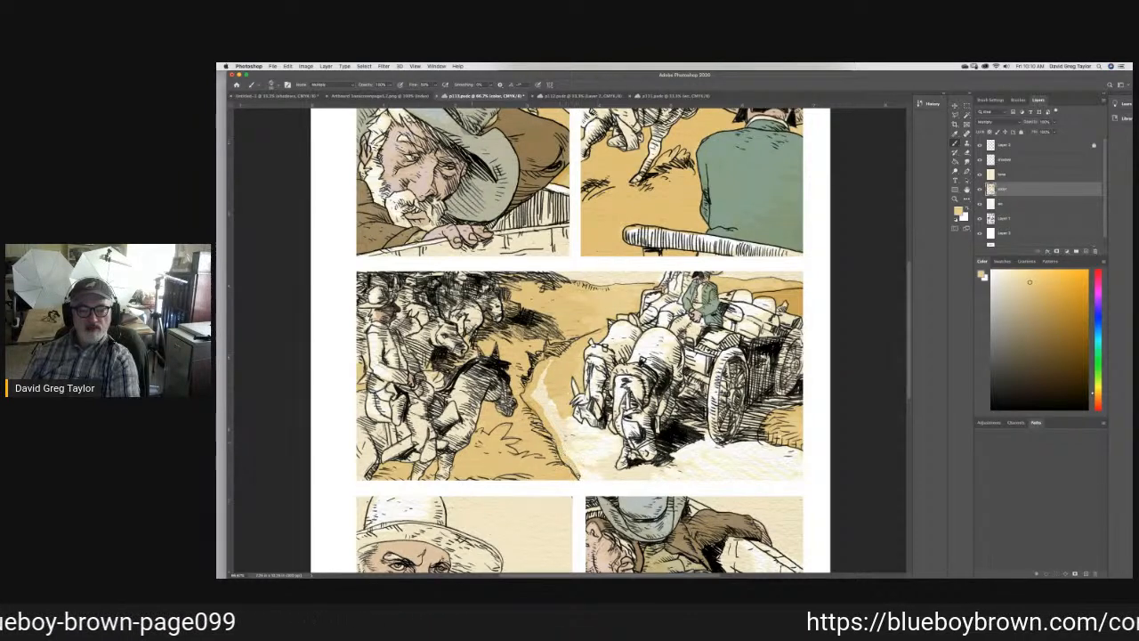
{"action": "left_click_drag", "start_coordinate": [639, 481], "coordinate": [802, 480]}
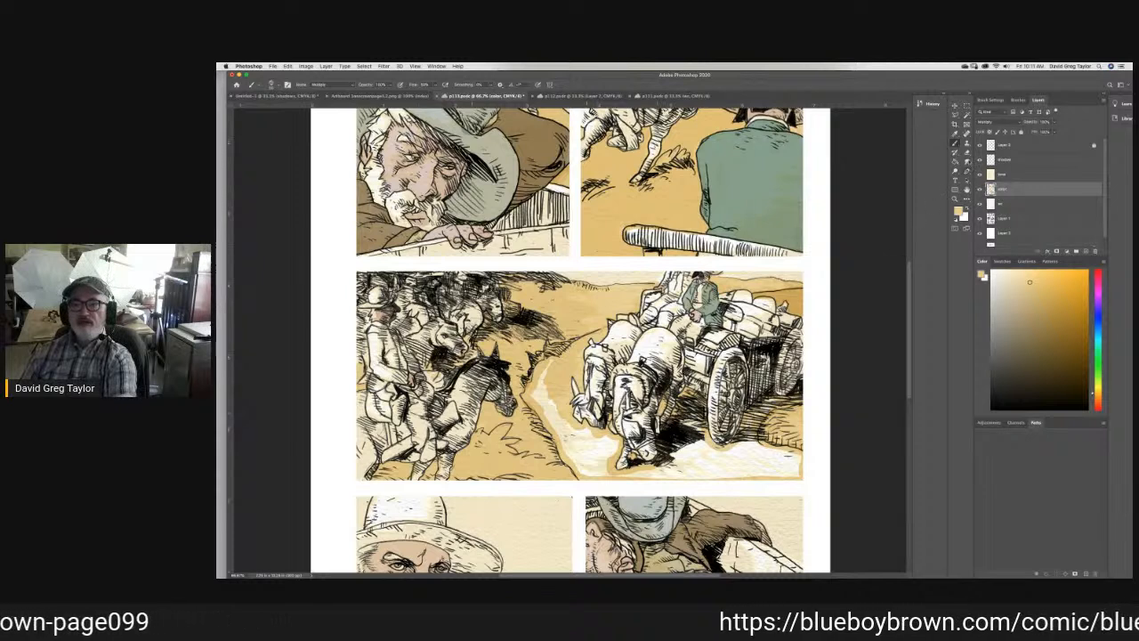
{"action": "key", "text": "g"}
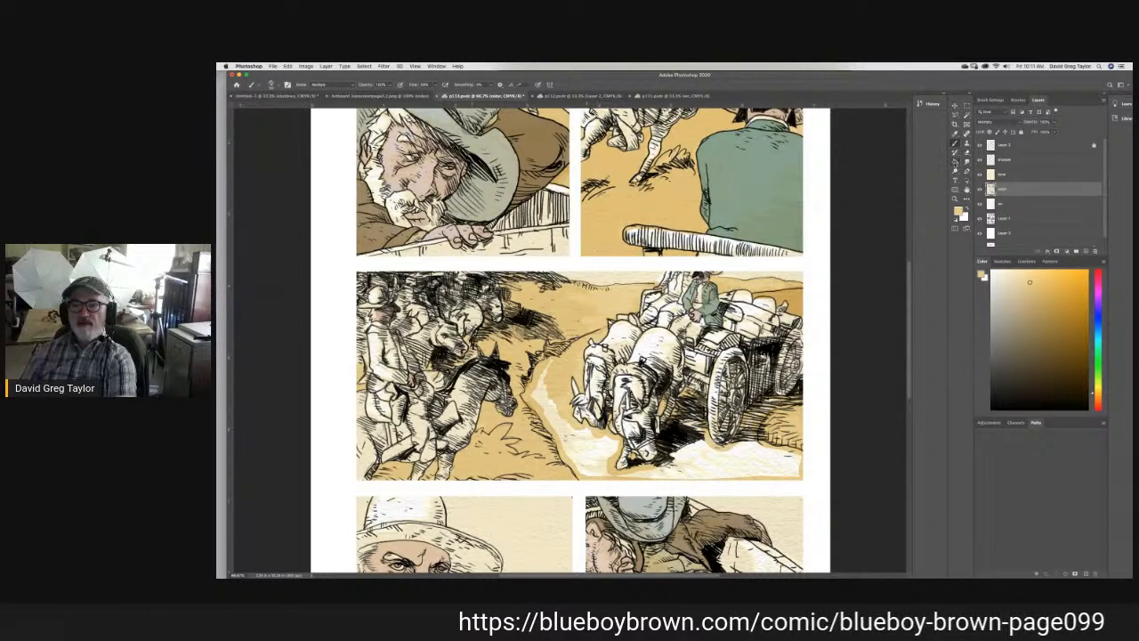
{"action": "left_click", "coordinate": [702, 458]}
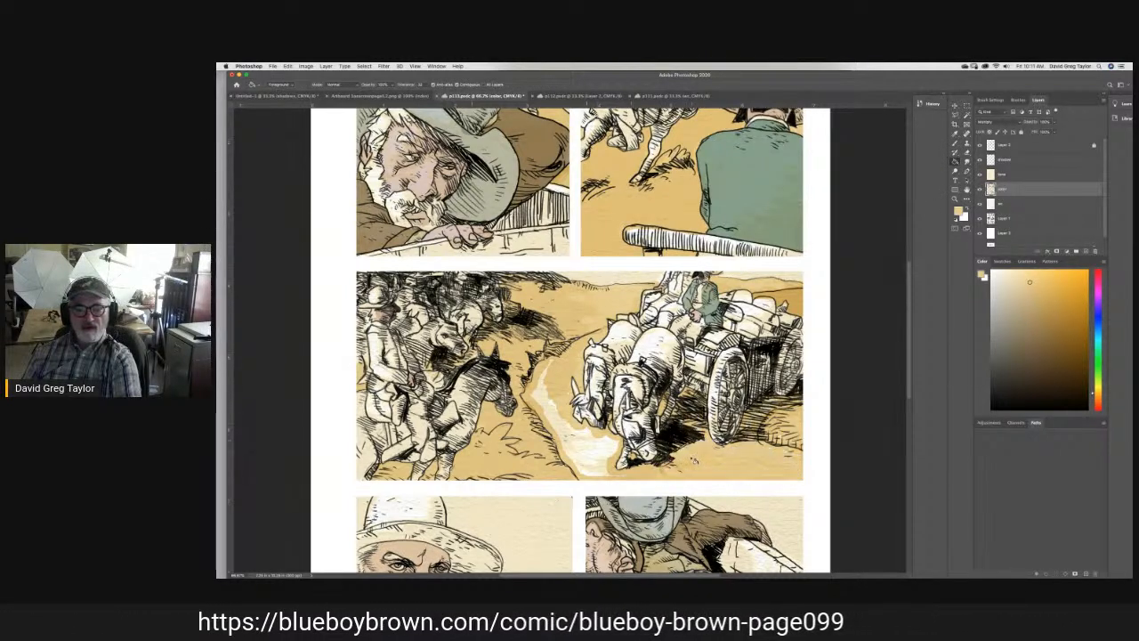
{"action": "left_click", "coordinate": [578, 449]}
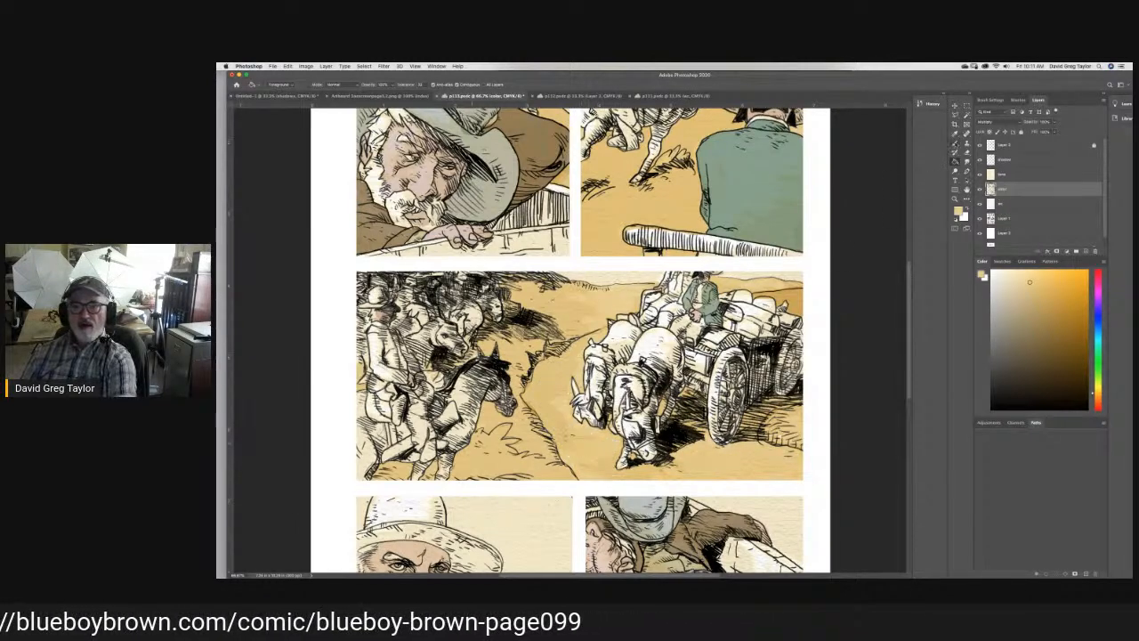
- Darken the third panel's road by brushing a second coat of the same sandy yellow over it around the wagon and its team
{"action": "key", "text": "b"}
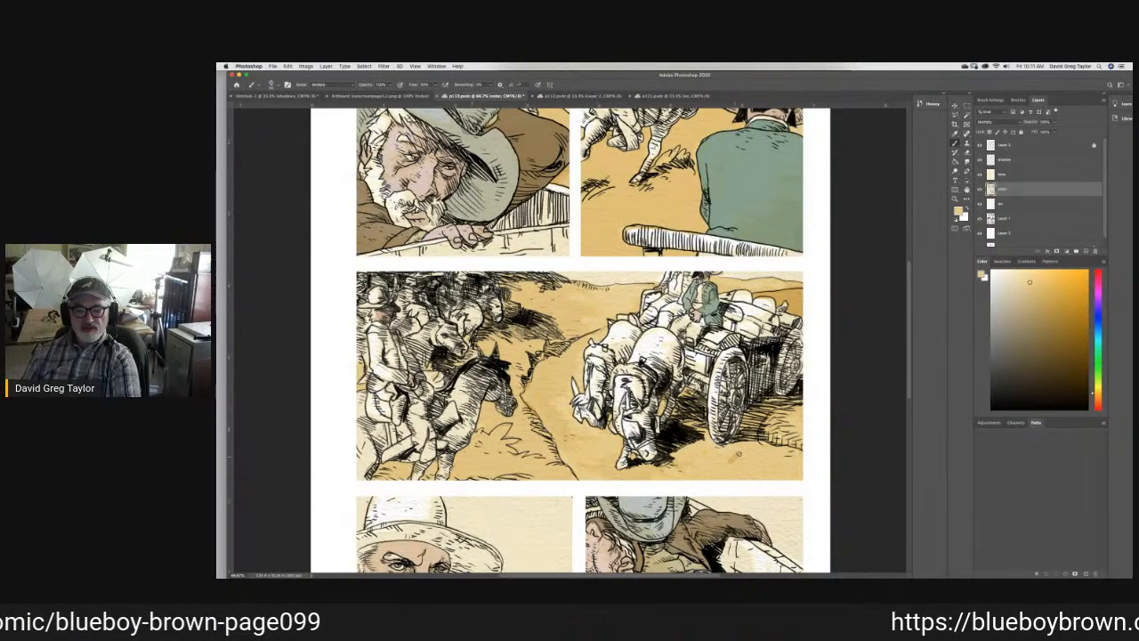
{"action": "left_click_drag", "start_coordinate": [733, 456], "coordinate": [745, 435]}
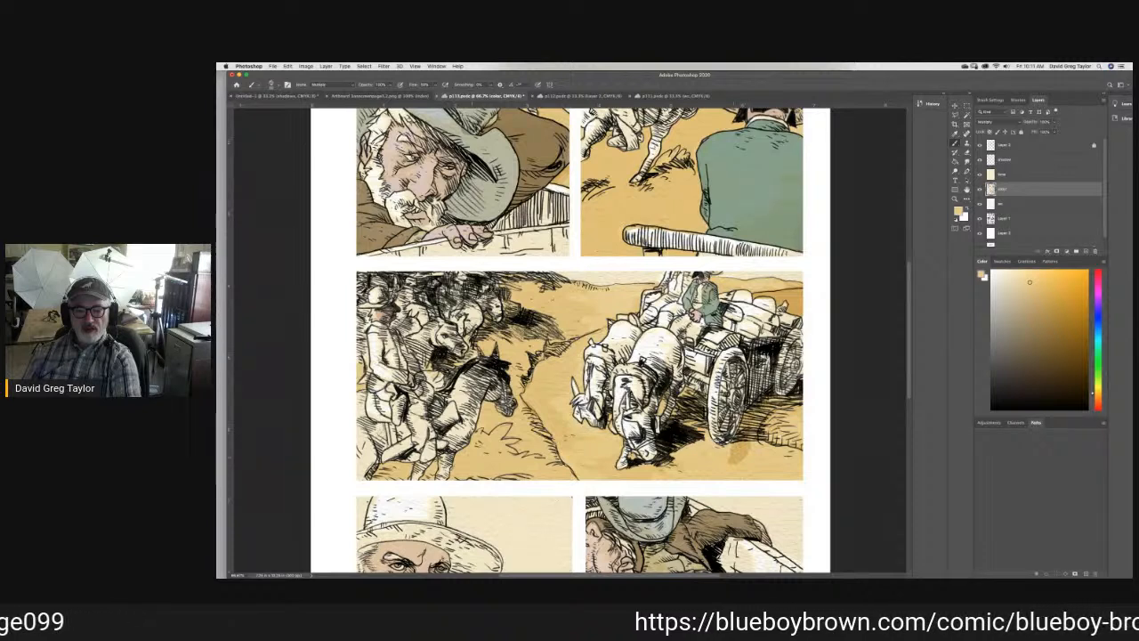
{"action": "mouse_move", "coordinate": [748, 440]}
{"action": "left_mouse_down"}
{"action": "mouse_move", "coordinate": [795, 455]}
{"action": "mouse_move", "coordinate": [757, 467]}
{"action": "mouse_move", "coordinate": [763, 479]}
{"action": "mouse_move", "coordinate": [807, 461]}
{"action": "mouse_move", "coordinate": [727, 458]}
{"action": "mouse_move", "coordinate": [690, 399]}
{"action": "left_mouse_up"}
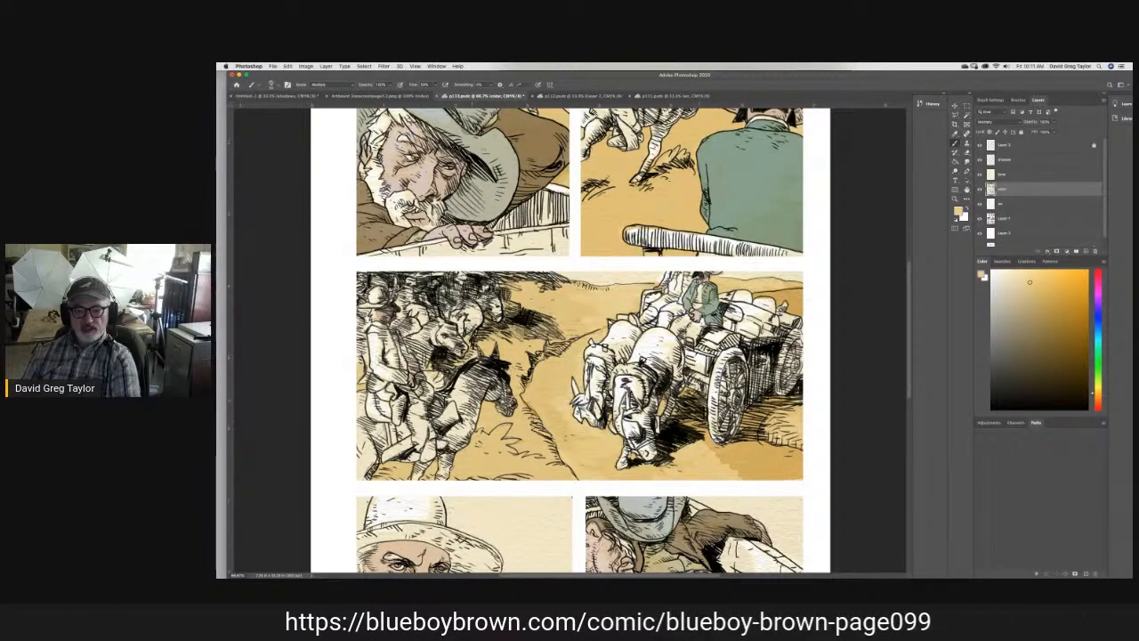
{"action": "mouse_move", "coordinate": [677, 456]}
{"action": "left_mouse_down"}
{"action": "mouse_move", "coordinate": [746, 474]}
{"action": "mouse_move", "coordinate": [638, 467]}
{"action": "mouse_move", "coordinate": [565, 419]}
{"action": "mouse_move", "coordinate": [554, 442]}
{"action": "mouse_move", "coordinate": [574, 467]}
{"action": "mouse_move", "coordinate": [603, 464]}
{"action": "mouse_move", "coordinate": [616, 476]}
{"action": "mouse_move", "coordinate": [543, 405]}
{"action": "mouse_move", "coordinate": [533, 426]}
{"action": "mouse_move", "coordinate": [547, 360]}
{"action": "mouse_move", "coordinate": [602, 332]}
{"action": "mouse_move", "coordinate": [579, 390]}
{"action": "mouse_move", "coordinate": [570, 373]}
{"action": "mouse_move", "coordinate": [566, 408]}
{"action": "mouse_move", "coordinate": [541, 390]}
{"action": "mouse_move", "coordinate": [549, 365]}
{"action": "mouse_move", "coordinate": [571, 353]}
{"action": "mouse_move", "coordinate": [559, 392]}
{"action": "left_mouse_up"}
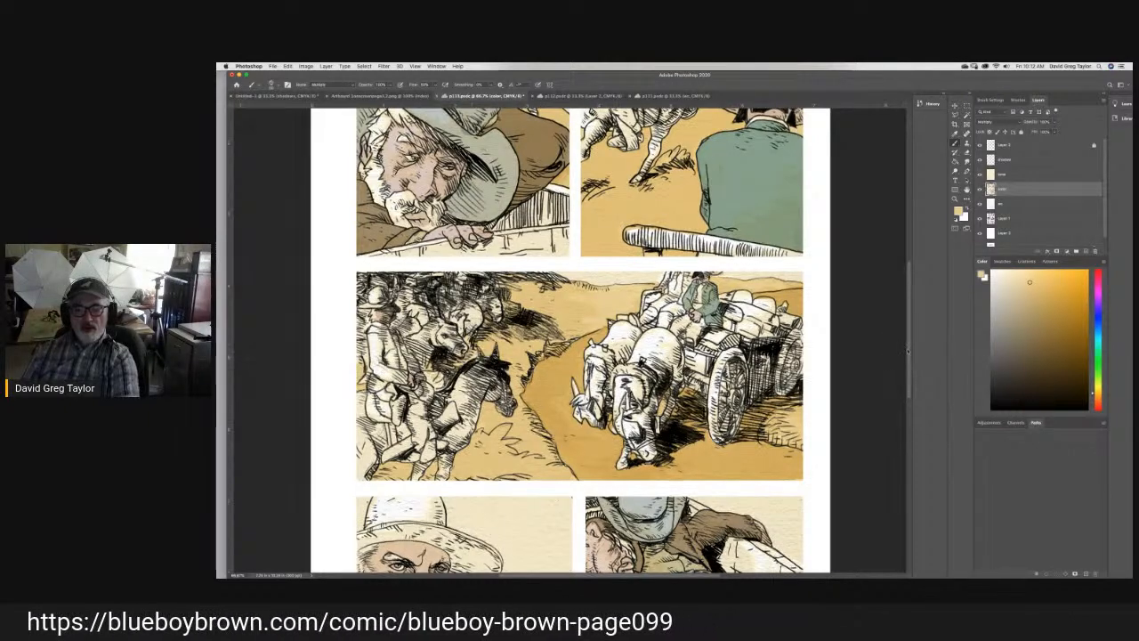
- Paint the ground behind the wagon and the slumped figures in the last panel sandy yellow
{"action": "scroll", "coordinate": [908, 347], "scroll_direction": "down", "scroll_amount": 5}
{"action": "scroll", "coordinate": [571, 338], "scroll_direction": "up", "scroll_amount": 1}
{"action": "mouse_move", "coordinate": [702, 250]}
{"action": "left_mouse_down"}
{"action": "mouse_move", "coordinate": [776, 279]}
{"action": "mouse_move", "coordinate": [806, 318]}
{"action": "mouse_move", "coordinate": [792, 286]}
{"action": "mouse_move", "coordinate": [793, 272]}
{"action": "mouse_move", "coordinate": [804, 298]}
{"action": "mouse_move", "coordinate": [802, 247]}
{"action": "mouse_move", "coordinate": [712, 248]}
{"action": "mouse_move", "coordinate": [781, 254]}
{"action": "mouse_move", "coordinate": [751, 257]}
{"action": "mouse_move", "coordinate": [789, 296]}
{"action": "left_mouse_up"}
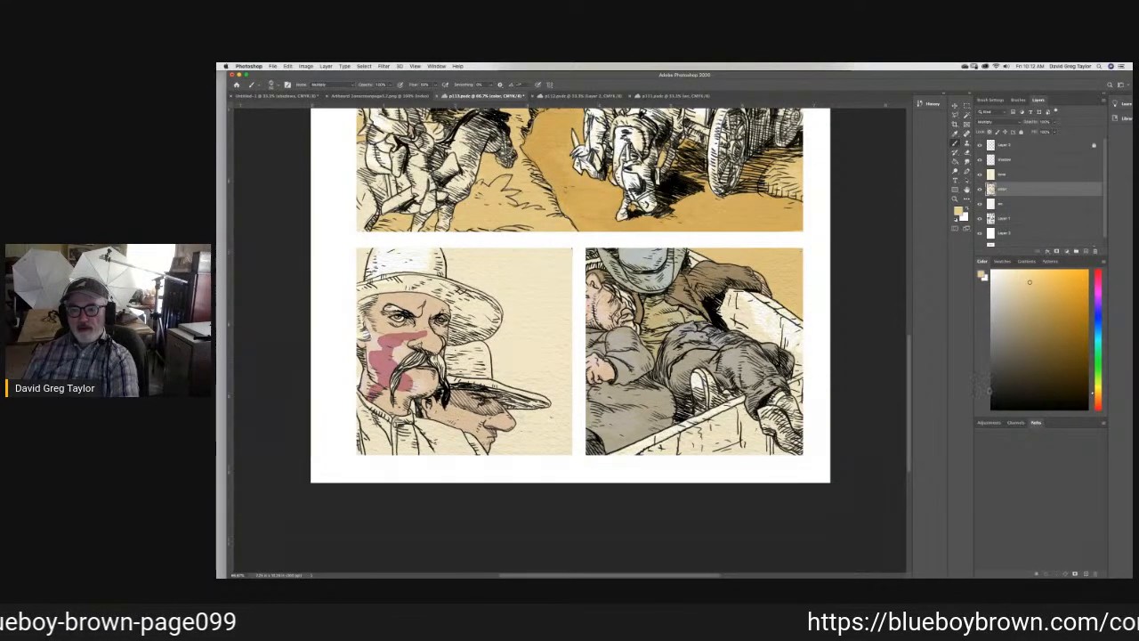
- Draw near-black clouds on Layer 1 behind the two men in hats in the fourth panel, and smudge them into soft shading
{"action": "left_click", "coordinate": [997, 393]}
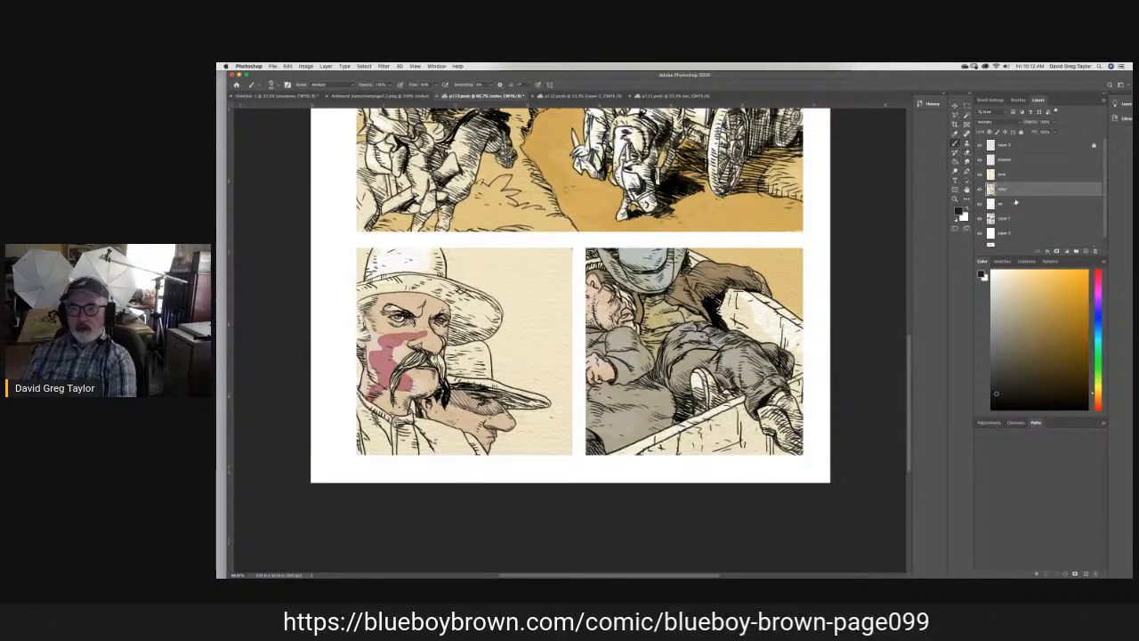
{"action": "left_click", "coordinate": [1007, 219]}
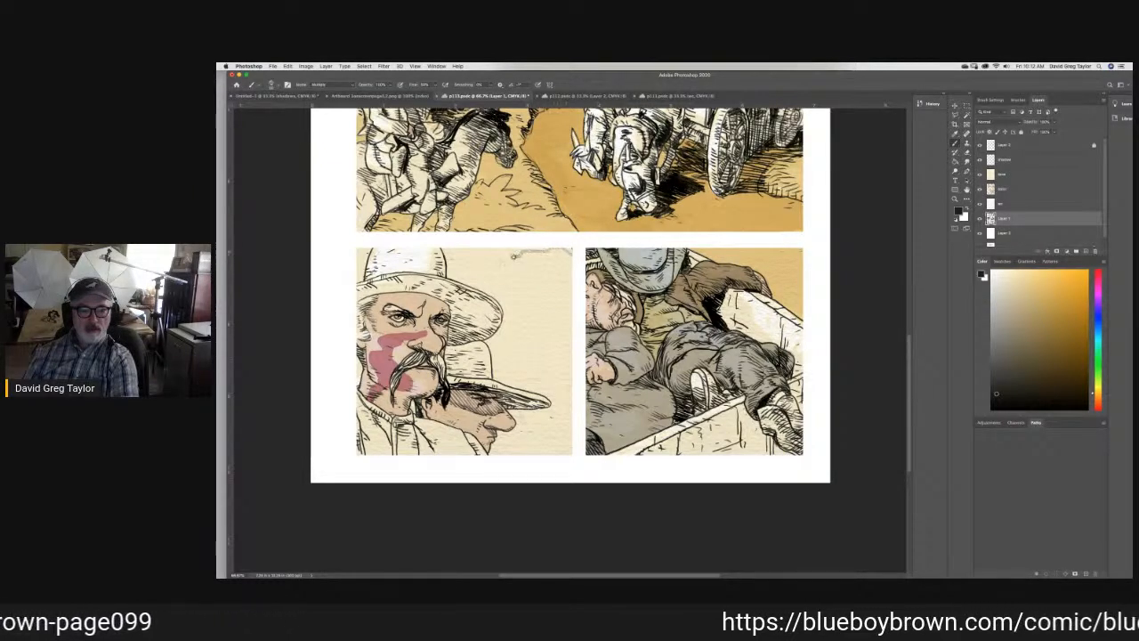
{"action": "mouse_move", "coordinate": [500, 260]}
{"action": "left_mouse_down"}
{"action": "mouse_move", "coordinate": [531, 286]}
{"action": "mouse_move", "coordinate": [518, 281]}
{"action": "mouse_move", "coordinate": [532, 271]}
{"action": "mouse_move", "coordinate": [526, 285]}
{"action": "mouse_move", "coordinate": [572, 289]}
{"action": "mouse_move", "coordinate": [522, 286]}
{"action": "mouse_move", "coordinate": [537, 299]}
{"action": "mouse_move", "coordinate": [538, 313]}
{"action": "left_mouse_up"}
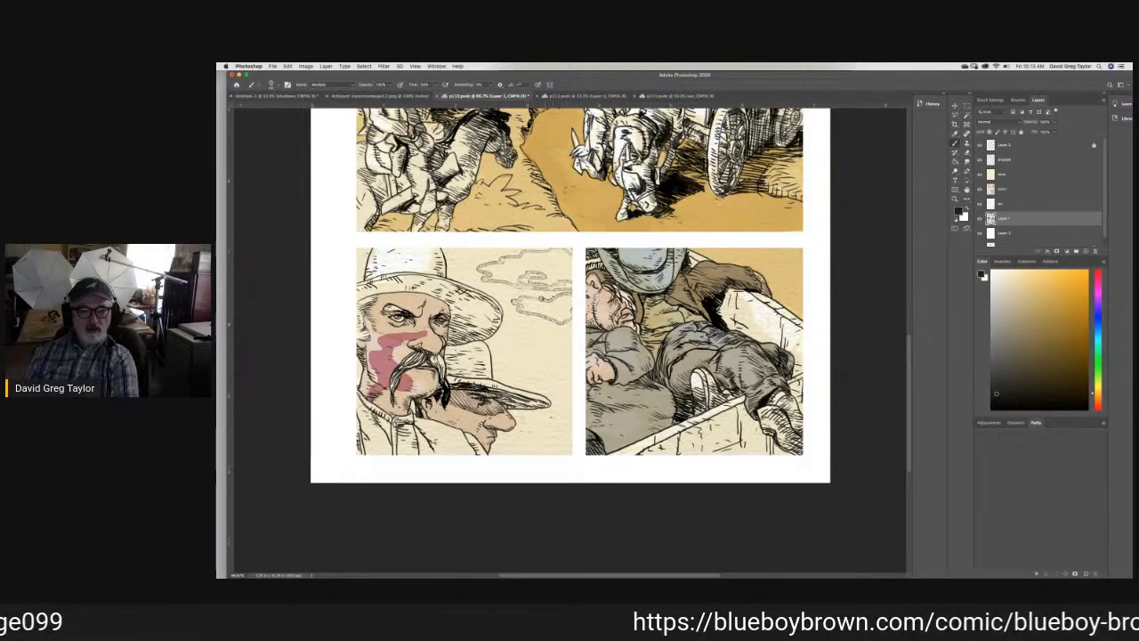
{"action": "mouse_move", "coordinate": [496, 326]}
{"action": "left_mouse_down"}
{"action": "mouse_move", "coordinate": [566, 344]}
{"action": "mouse_move", "coordinate": [516, 360]}
{"action": "mouse_move", "coordinate": [491, 357]}
{"action": "mouse_move", "coordinate": [546, 348]}
{"action": "mouse_move", "coordinate": [491, 350]}
{"action": "left_mouse_up"}
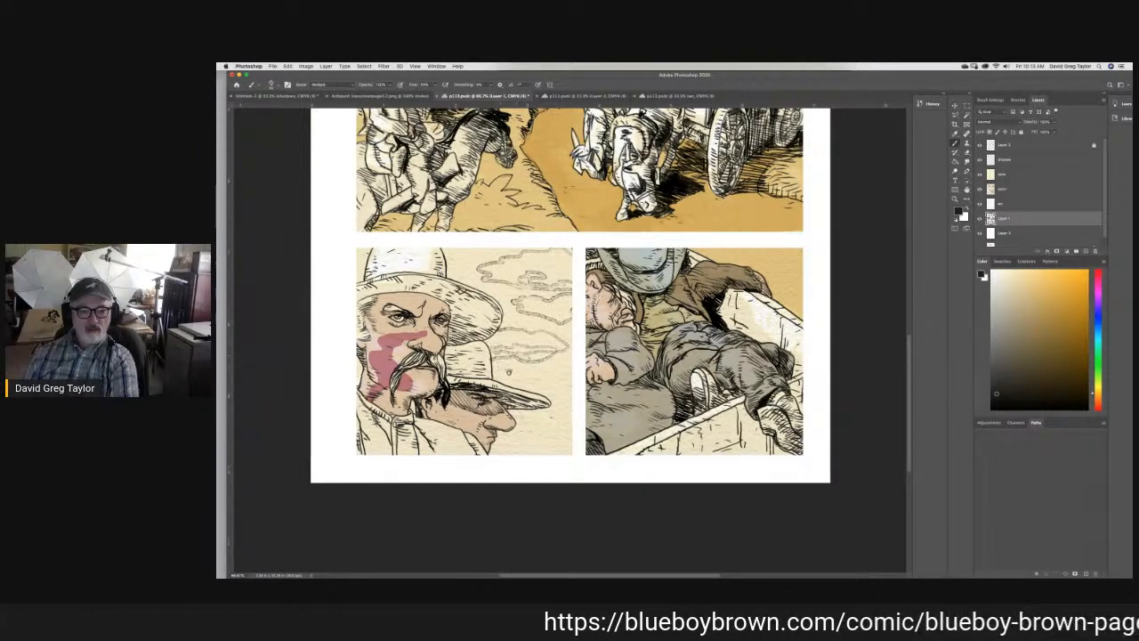
{"action": "left_click_drag", "start_coordinate": [441, 252], "coordinate": [472, 256]}
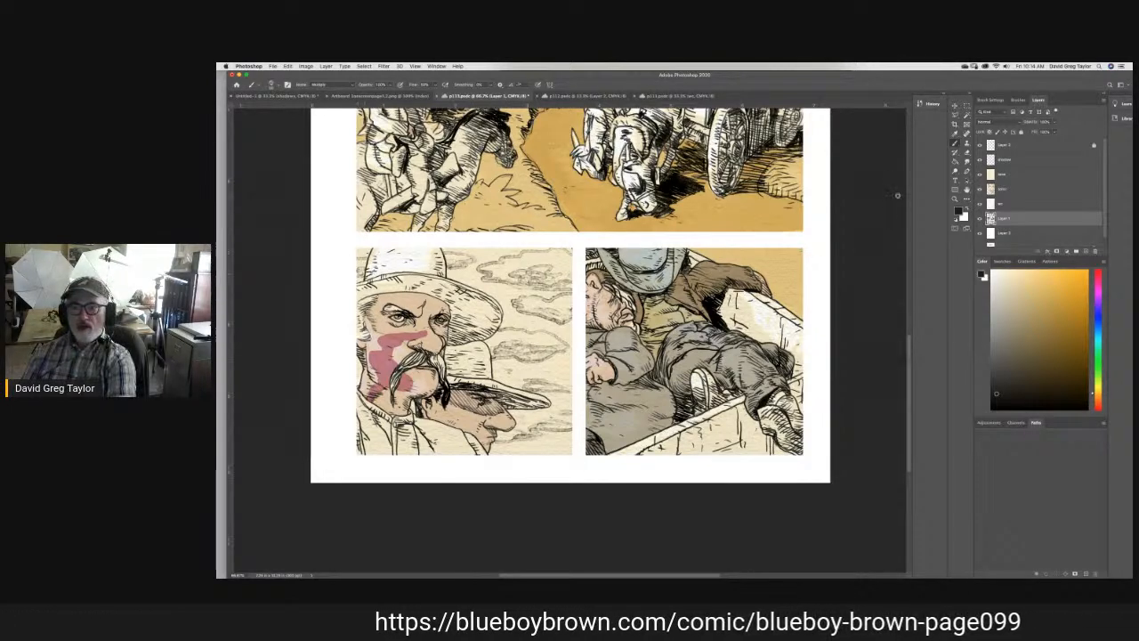
{"action": "left_click", "coordinate": [968, 162]}
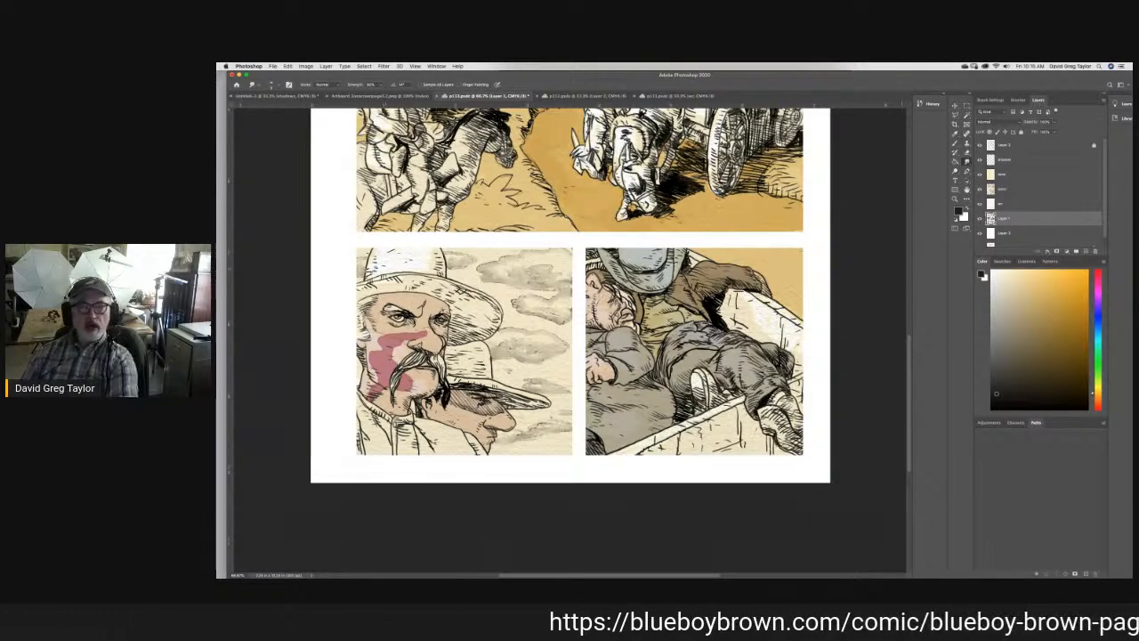
- Brush thin clouds into the skies of the first three panels, soften them with the Smudge tool, and reselect the color layer
{"action": "scroll", "coordinate": [904, 301], "scroll_direction": "up", "scroll_amount": 3}
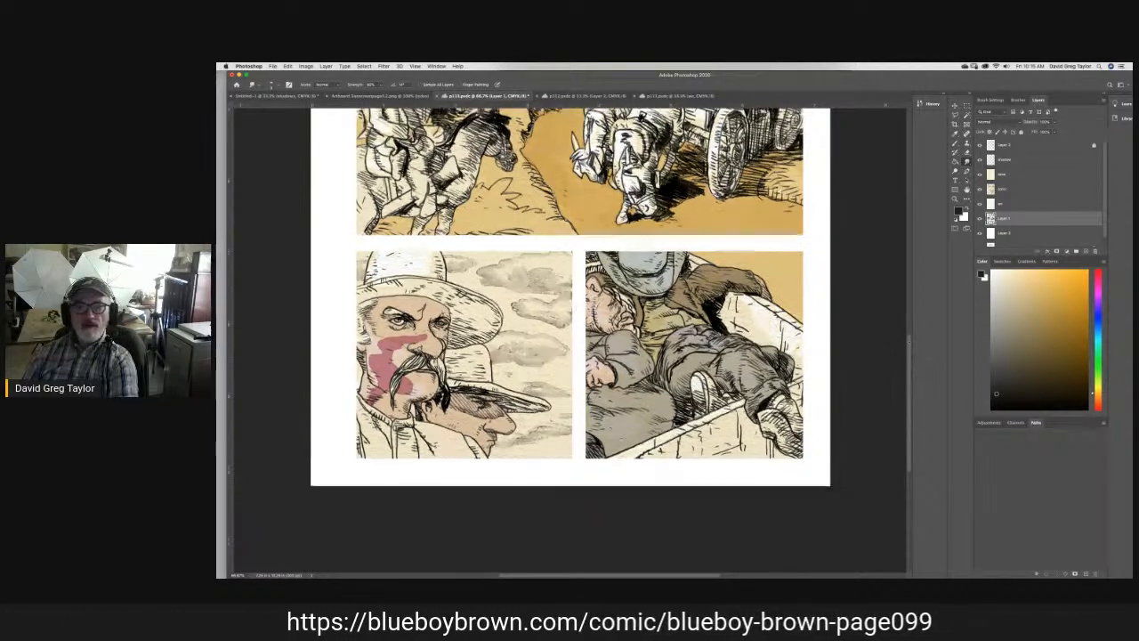
{"action": "scroll", "coordinate": [904, 301], "scroll_direction": "up", "scroll_amount": 5}
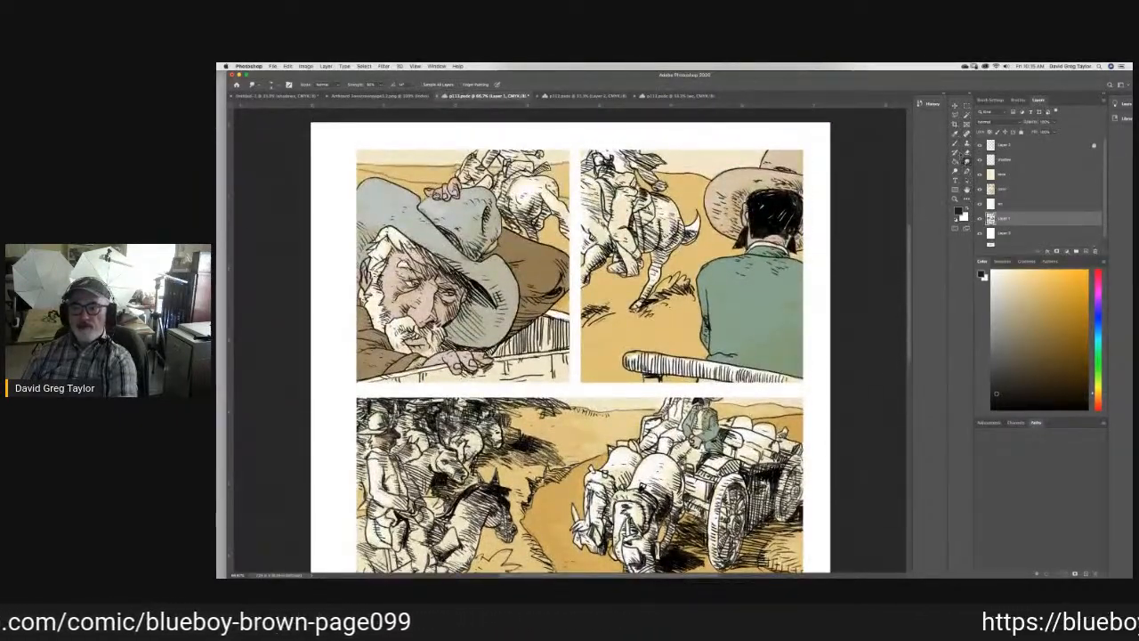
{"action": "key", "text": "b"}
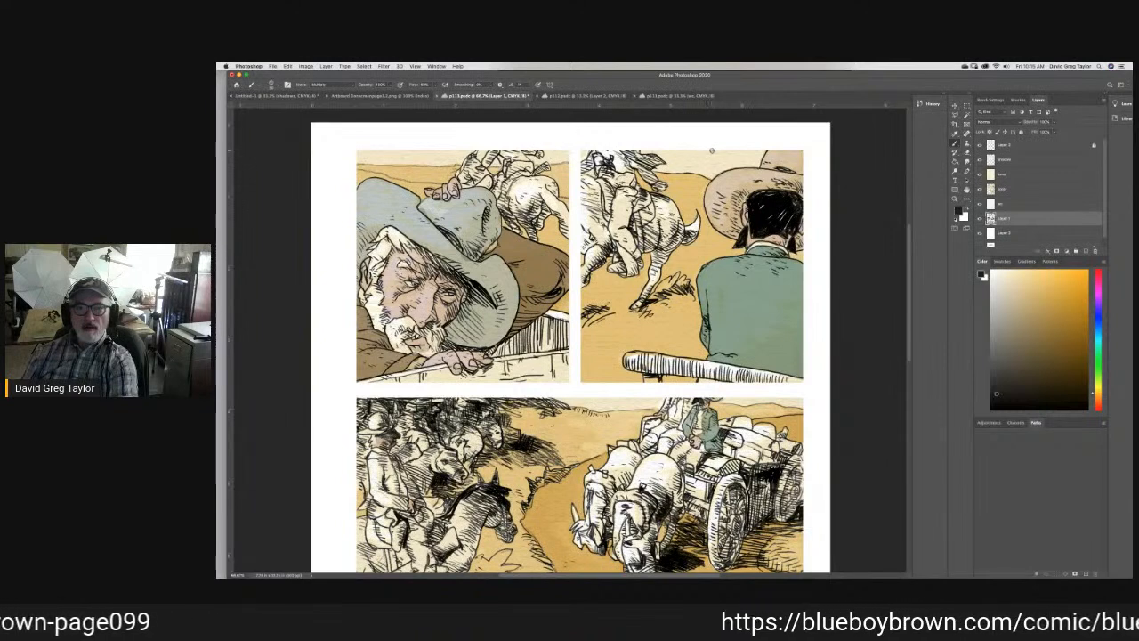
{"action": "left_click_drag", "start_coordinate": [676, 151], "coordinate": [760, 154]}
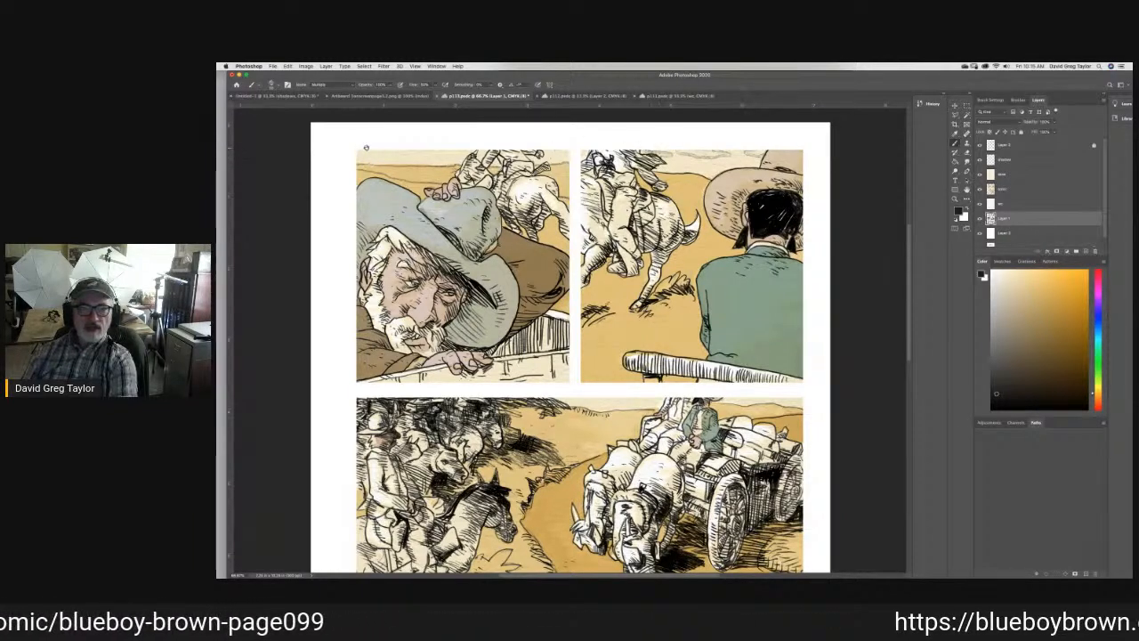
{"action": "mouse_move", "coordinate": [360, 154]}
{"action": "left_mouse_down"}
{"action": "mouse_move", "coordinate": [457, 158]}
{"action": "mouse_move", "coordinate": [427, 150]}
{"action": "left_mouse_up"}
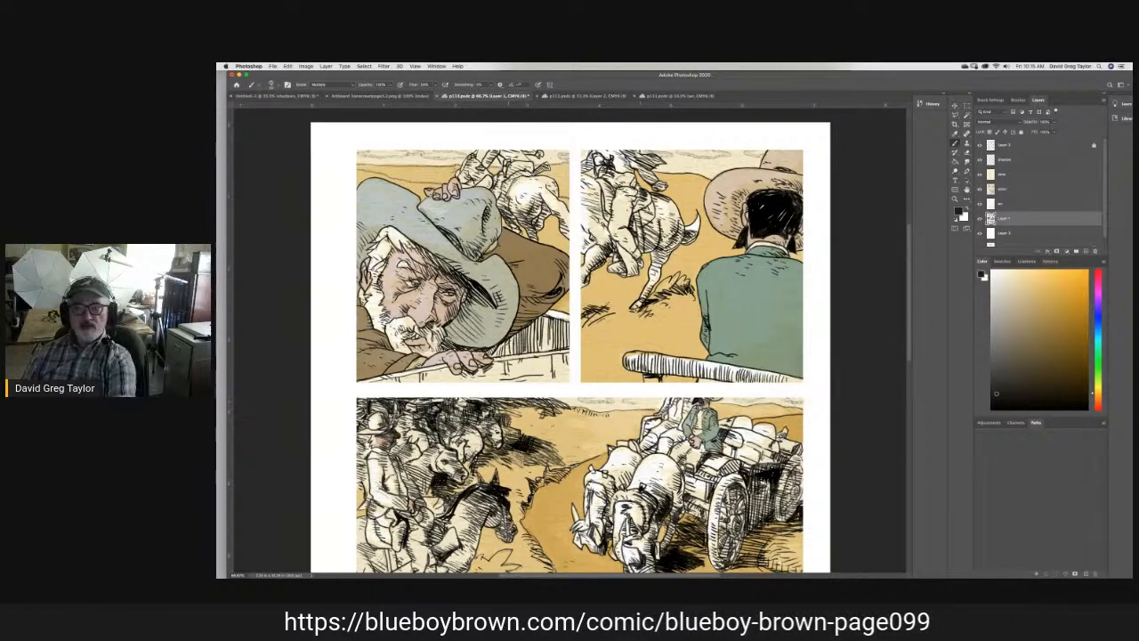
{"action": "left_click", "coordinate": [969, 160]}
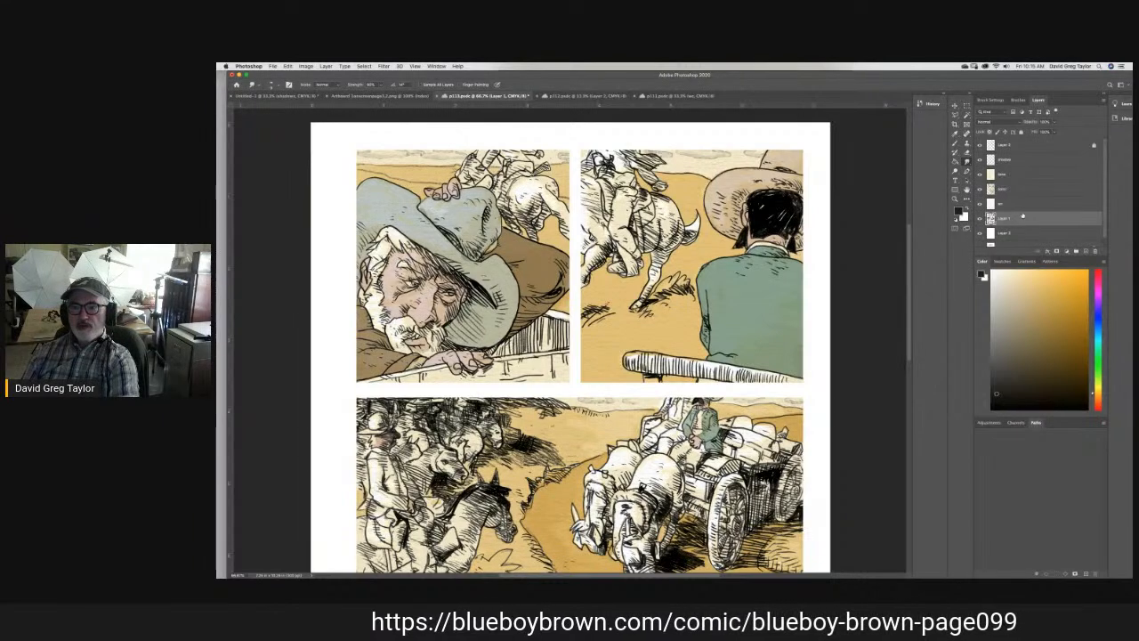
{"action": "left_click", "coordinate": [1012, 189]}
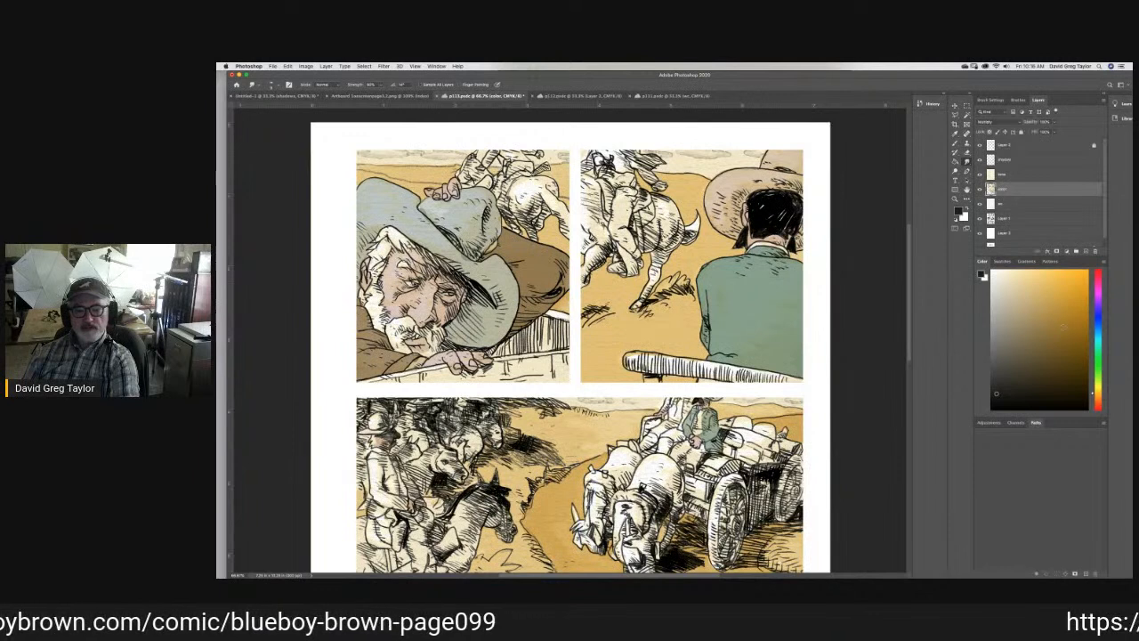
- Sample the brown from the white-shirted figure's trousers in p111's last panel, return to p113 with the brush, and undo the last stroke
{"action": "left_click", "coordinate": [955, 133]}
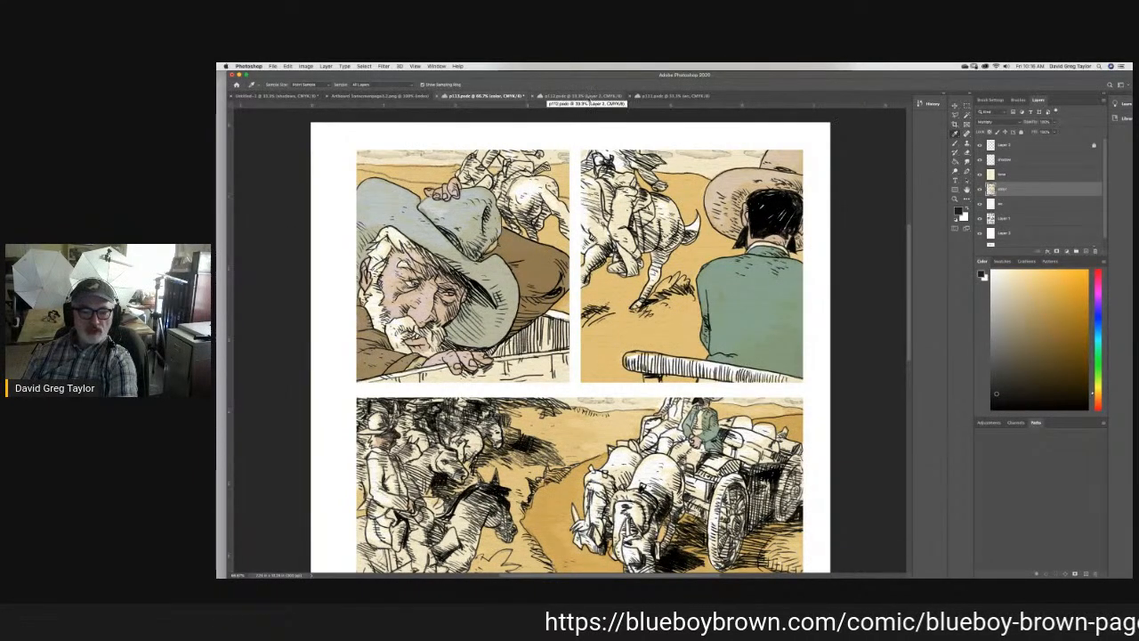
{"action": "left_click", "coordinate": [584, 96]}
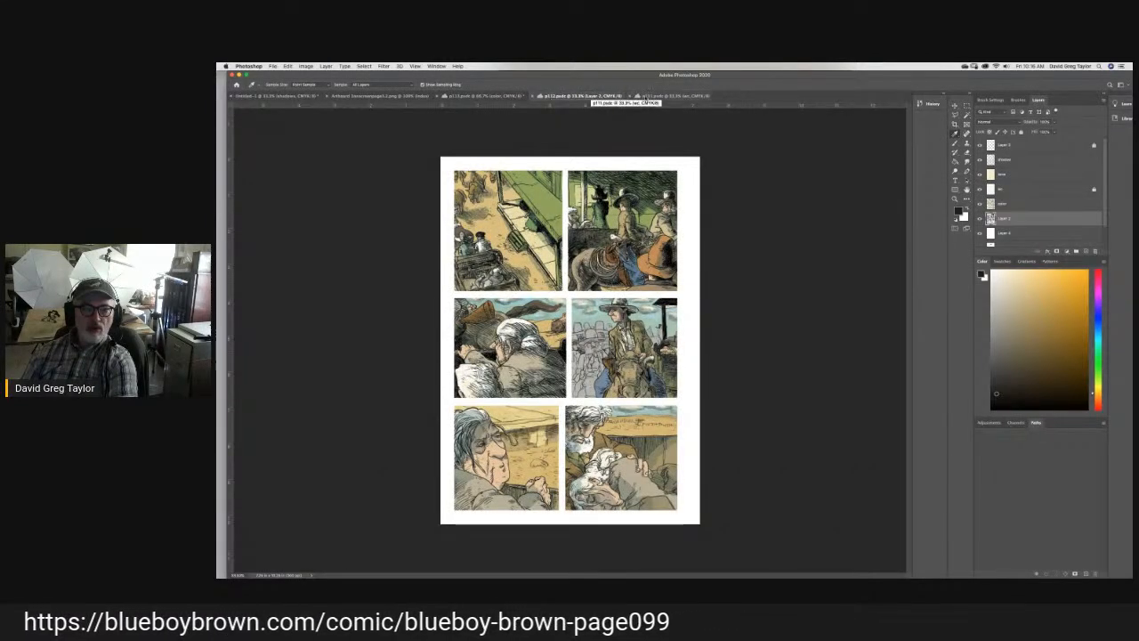
{"action": "left_click", "coordinate": [666, 95]}
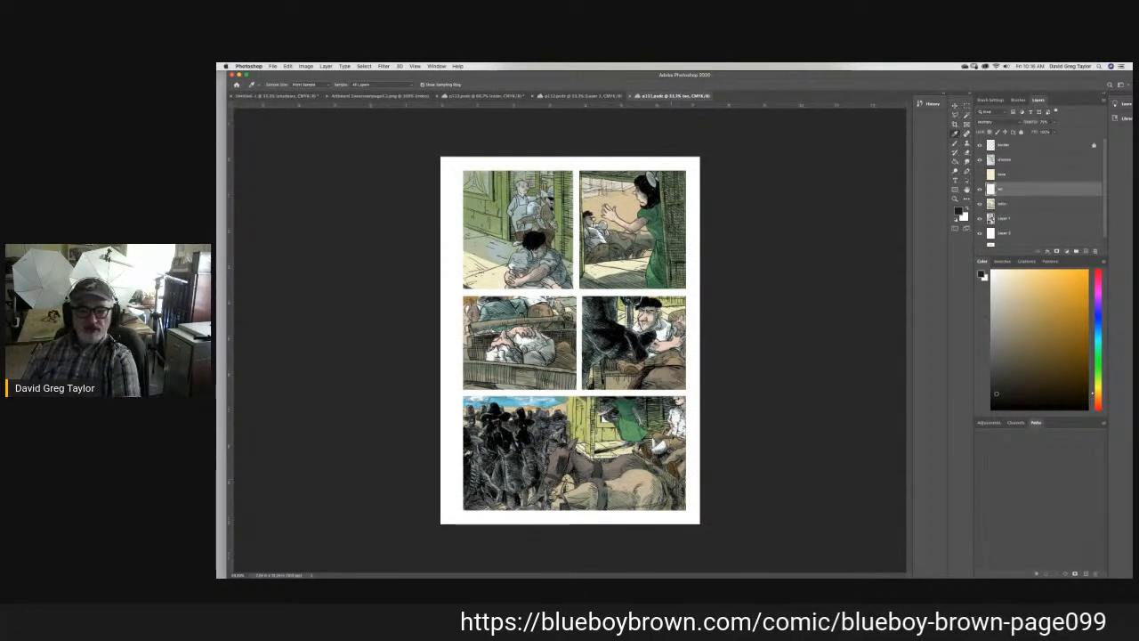
{"action": "left_click", "coordinate": [668, 443]}
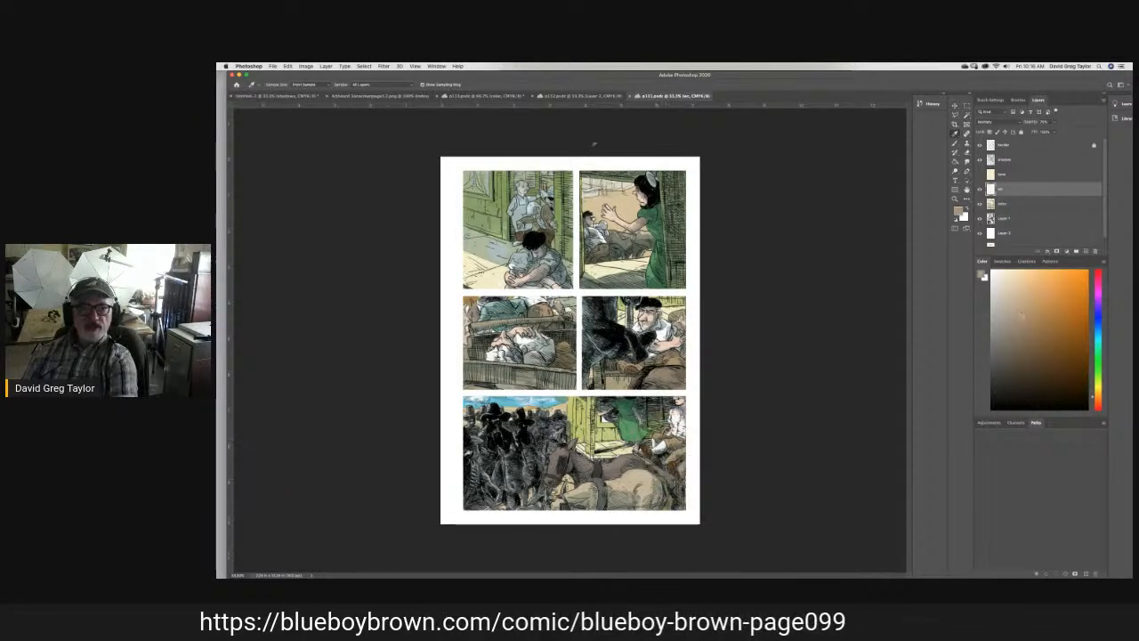
{"action": "left_click", "coordinate": [476, 97]}
{"action": "key", "text": "b"}
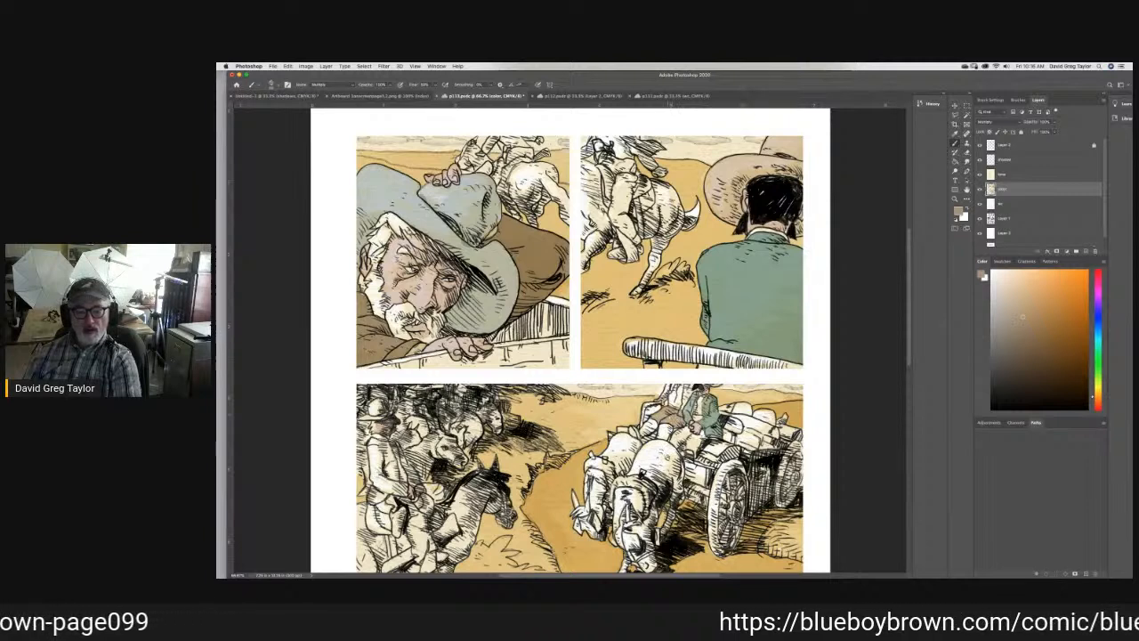
{"action": "key", "text": "super+z"}
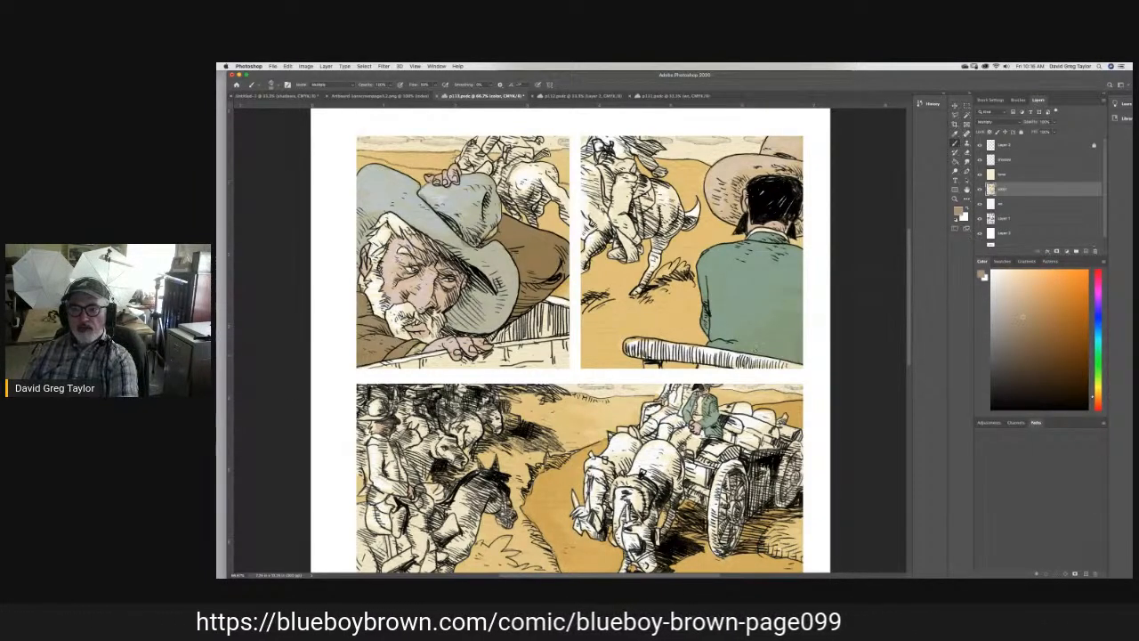
- Select Layer 1, look up the sampled brown's CMYK values, and reset the brush colors to default black and white
{"action": "left_click", "coordinate": [1020, 219]}
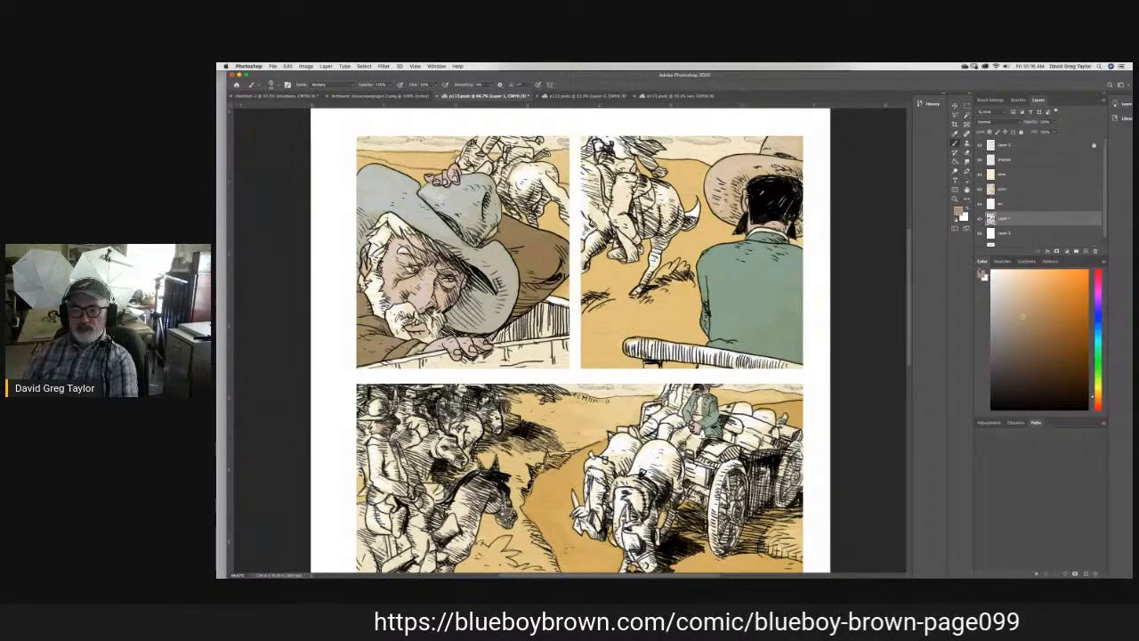
{"action": "left_click", "coordinate": [982, 277]}
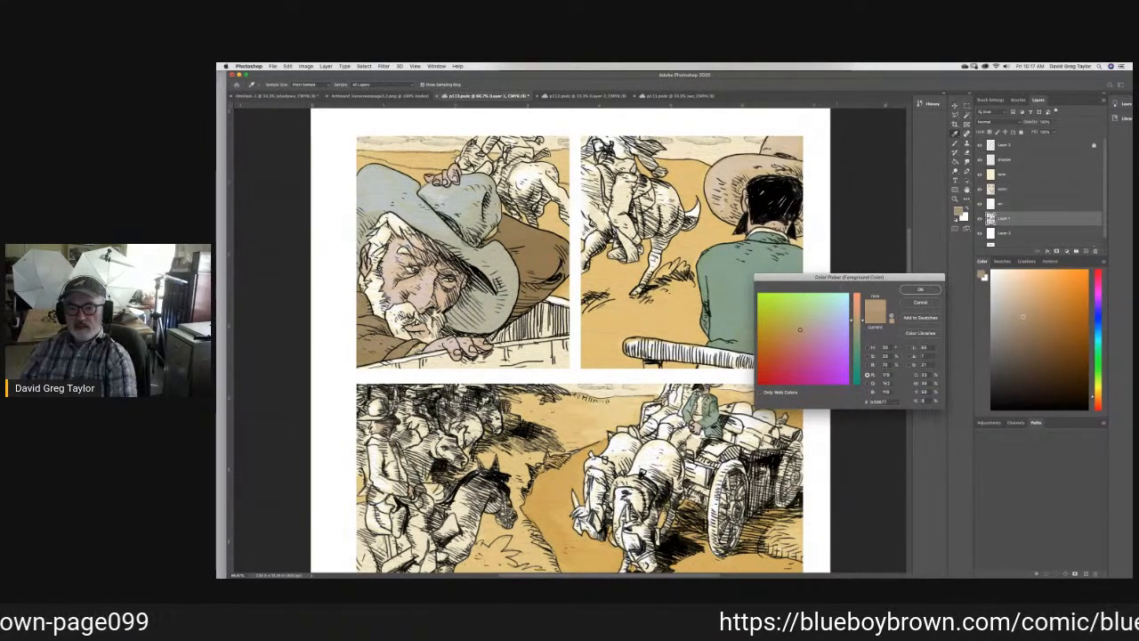
{"action": "key", "text": "Escape"}
{"action": "key", "text": "d"}
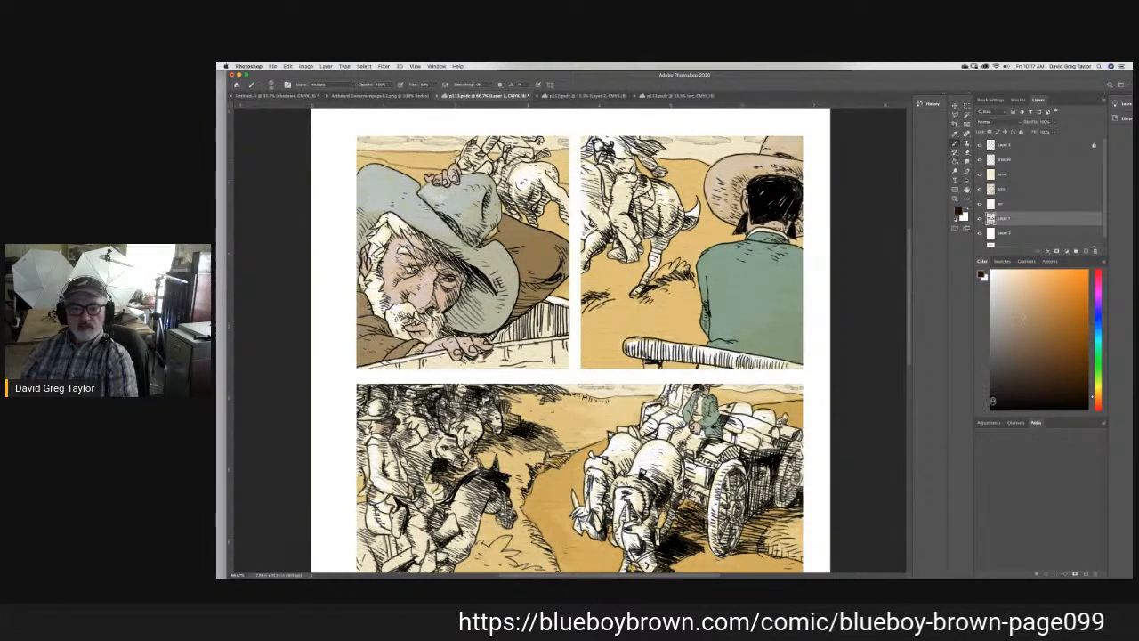
{"action": "left_click", "coordinate": [966, 153]}
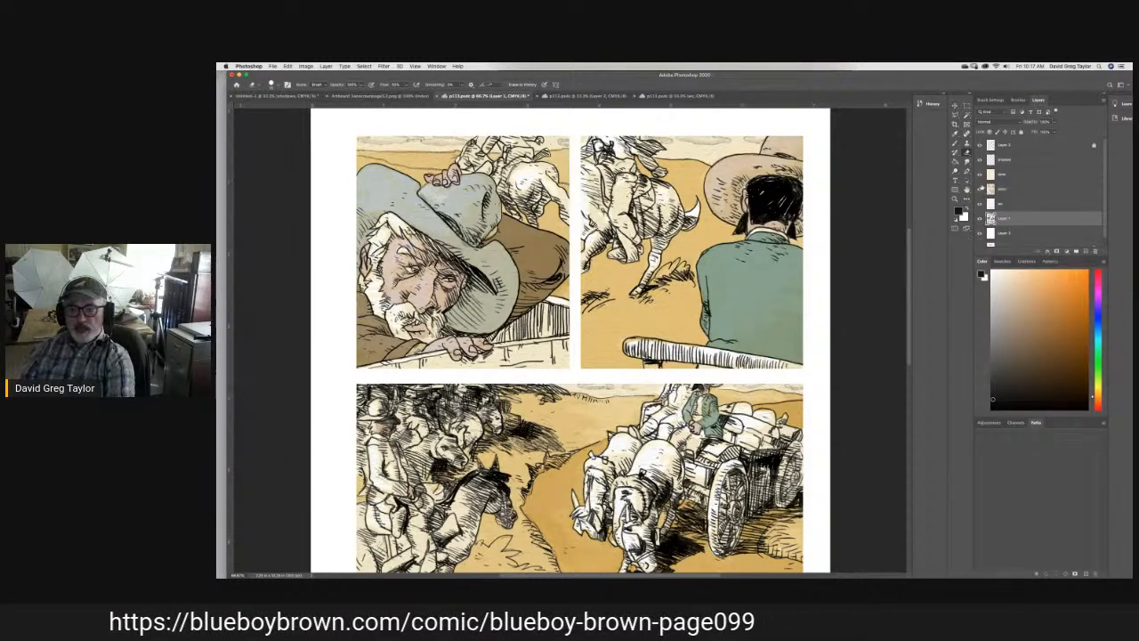
{"action": "key", "text": "b"}
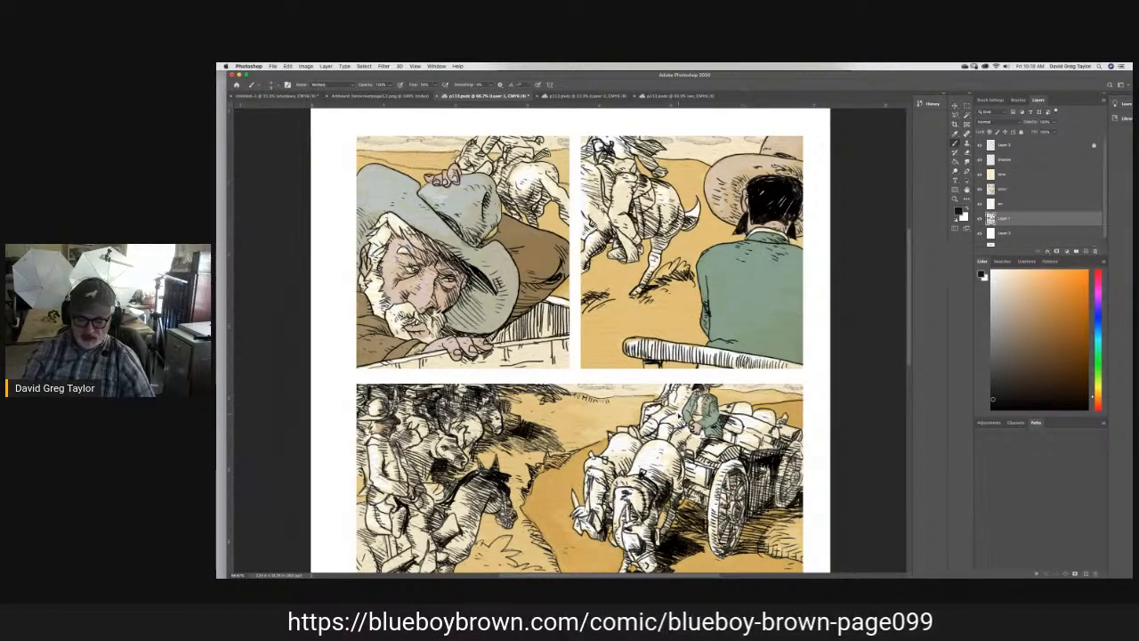
- On the color layer, sample the teal-jacketed man's skin tone, brush it over his companion's forearm in the third panel, and save
{"action": "key", "text": "super+equal"}
{"action": "key", "text": "super+equal"}
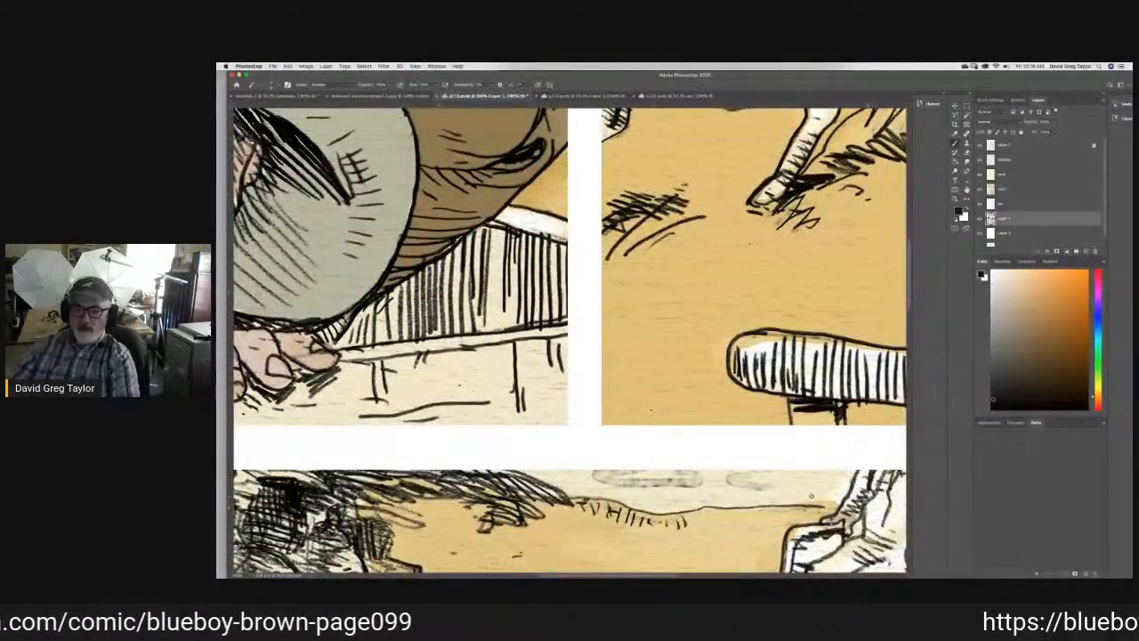
{"action": "scroll", "coordinate": [736, 452], "scroll_direction": "down", "scroll_amount": 2}
{"action": "scroll", "coordinate": [736, 452], "scroll_direction": "down", "scroll_amount": 3}
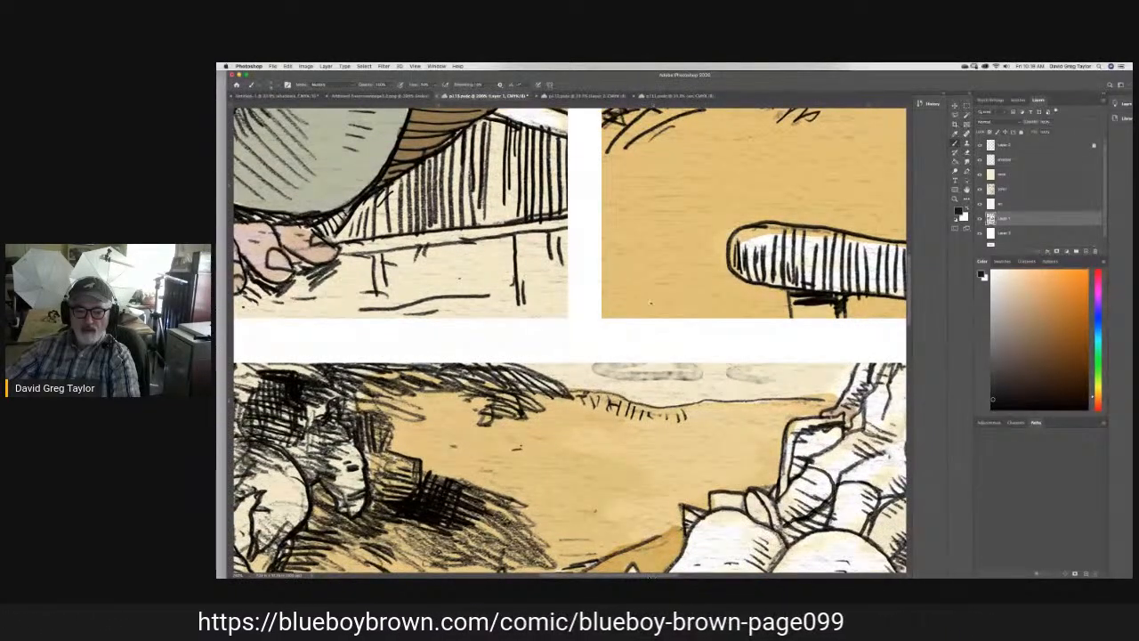
{"action": "scroll", "coordinate": [570, 338], "scroll_direction": "right", "scroll_amount": 5}
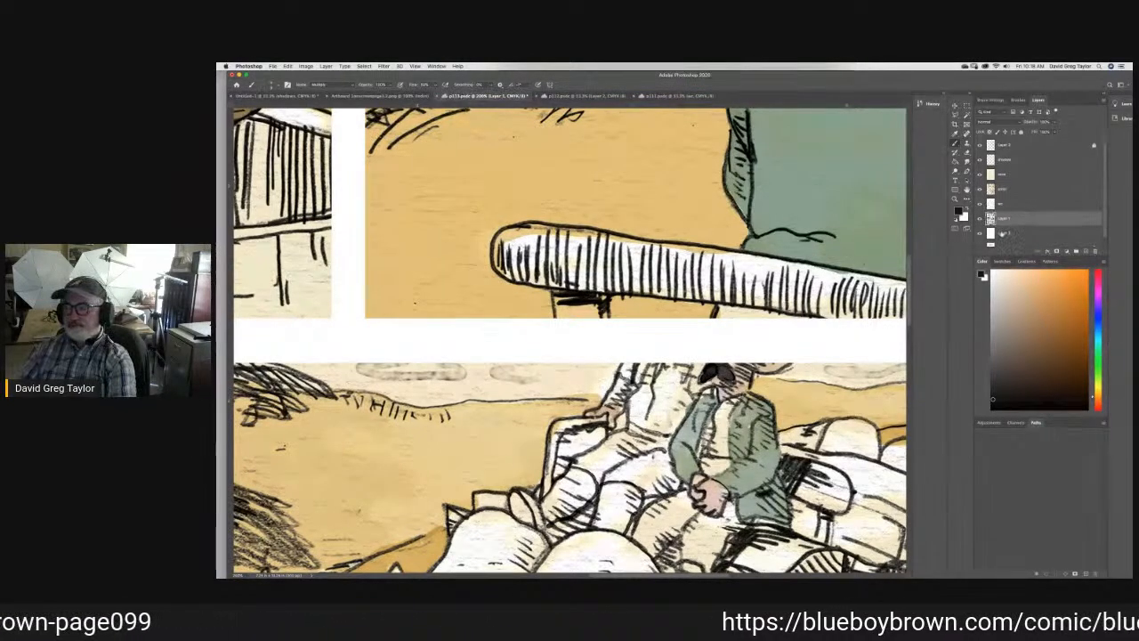
{"action": "left_click", "coordinate": [1015, 190]}
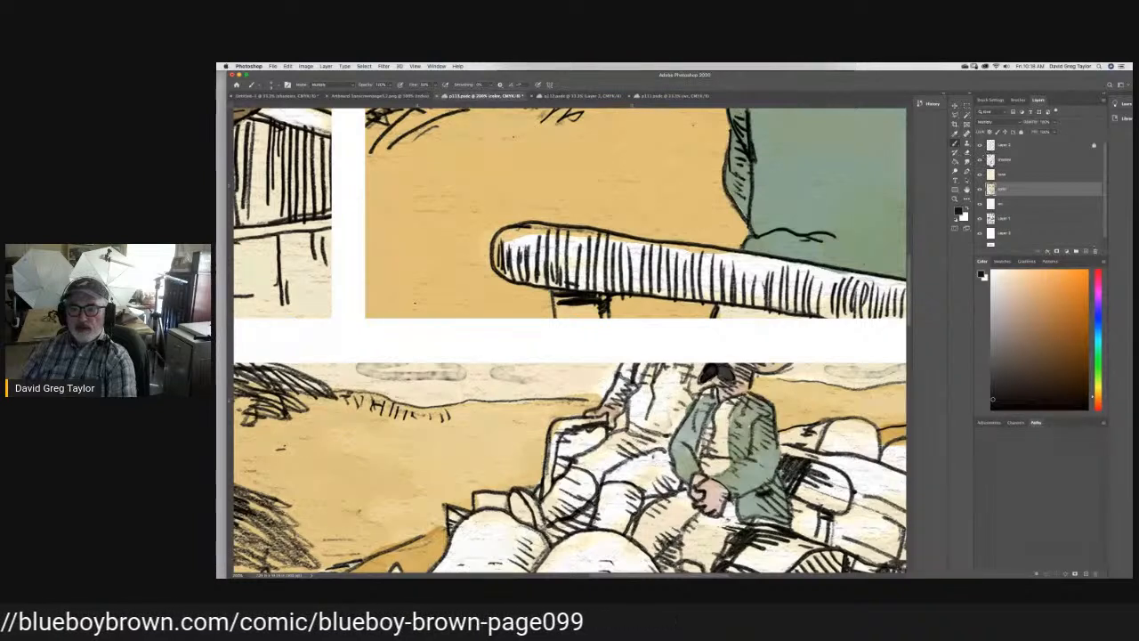
{"action": "key", "text": "i"}
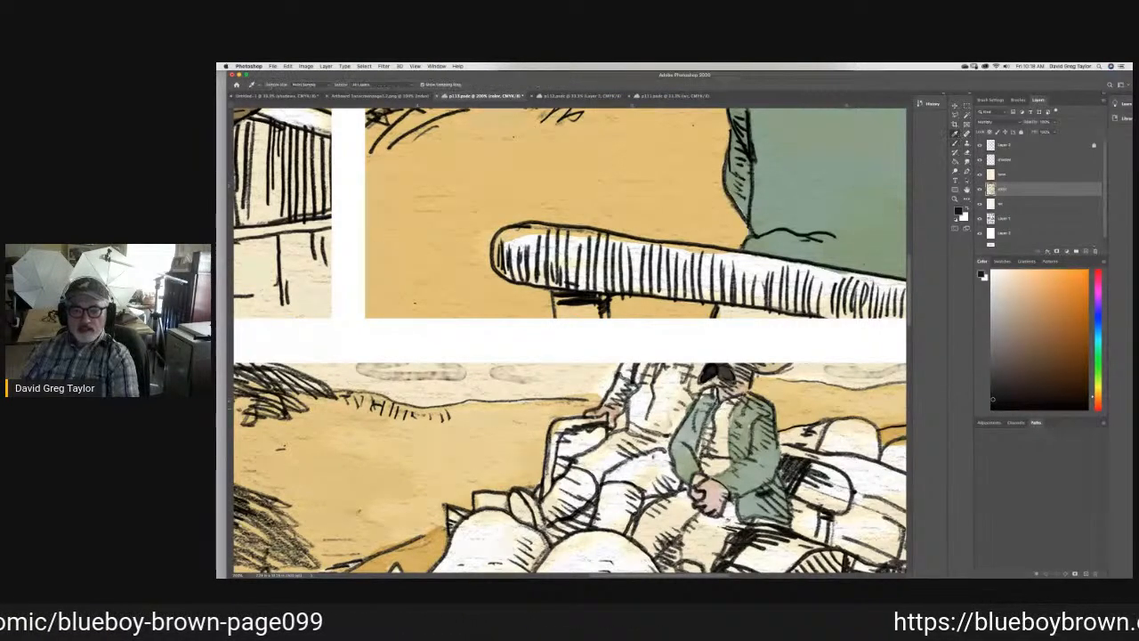
{"action": "left_click", "coordinate": [723, 395]}
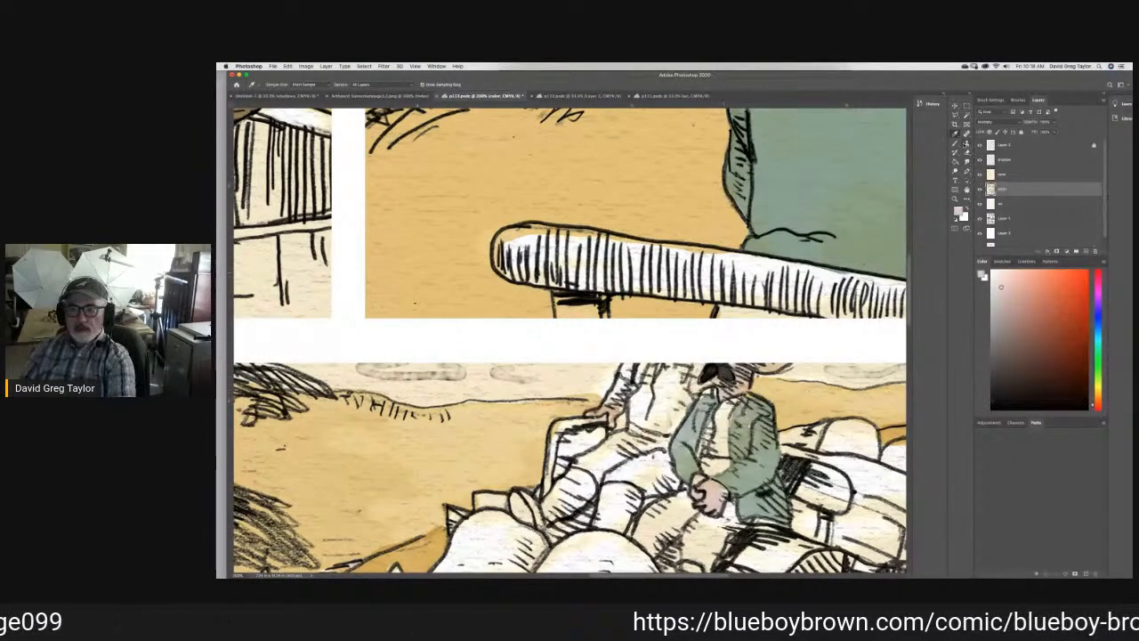
{"action": "key", "text": "b"}
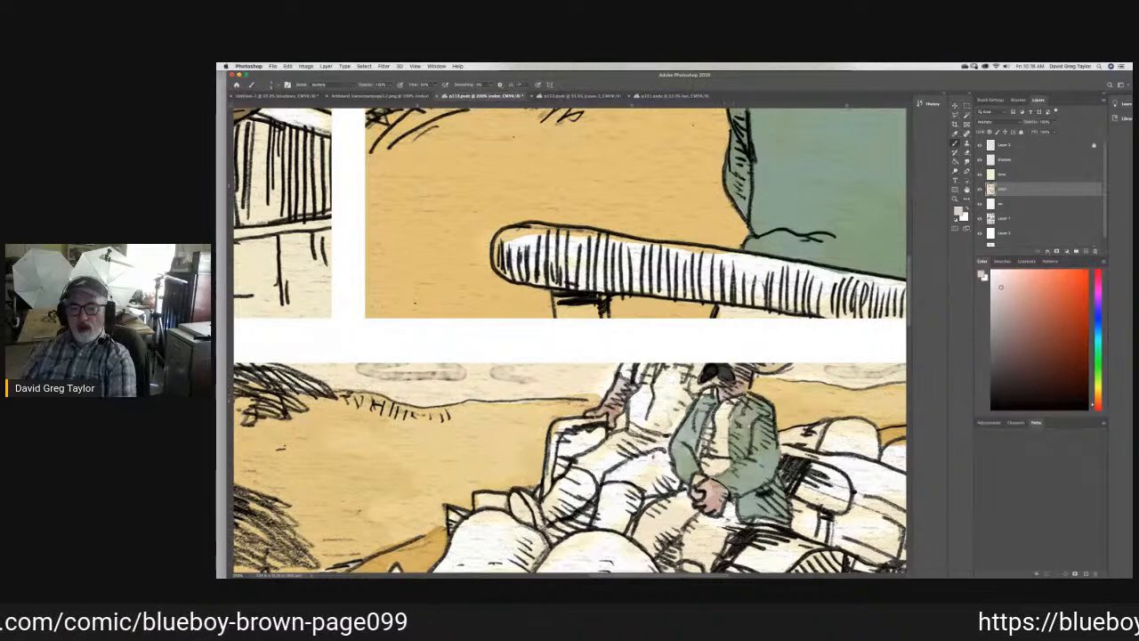
{"action": "key", "text": "super+s"}
- Sample the sandy yellow from the ground behind the seated figures in the third panel as the brush color
{"action": "key", "text": "i"}
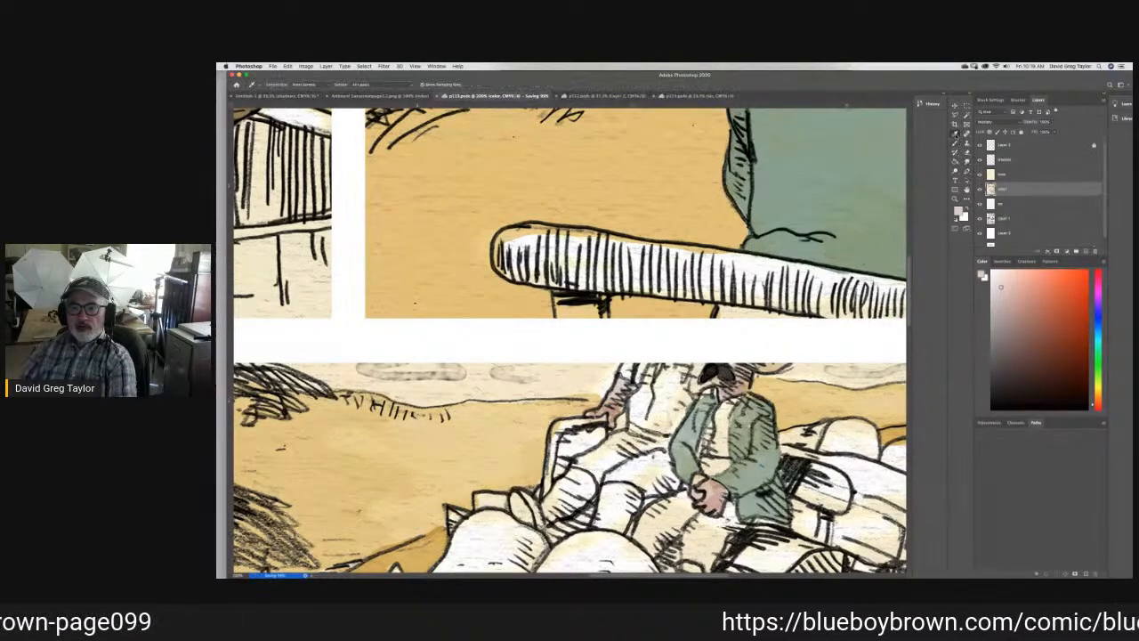
{"action": "left_click", "coordinate": [804, 394]}
{"action": "key", "text": "b"}
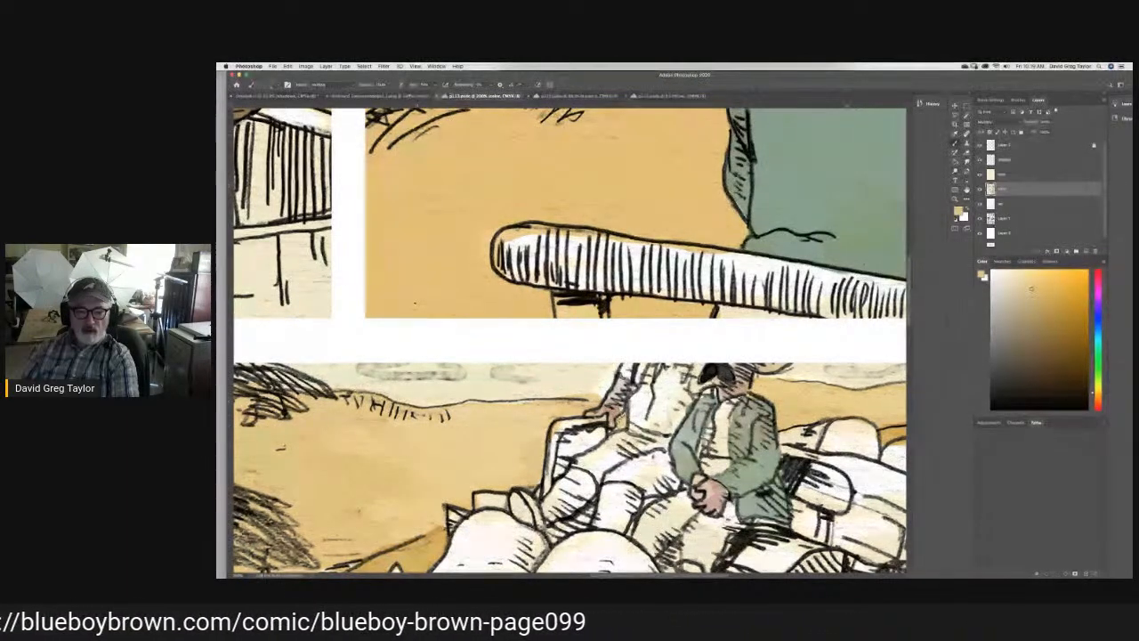
- Examine the coloring of the whole page at a reduced view and the third panel up close
{"action": "left_click", "coordinate": [415, 66]}
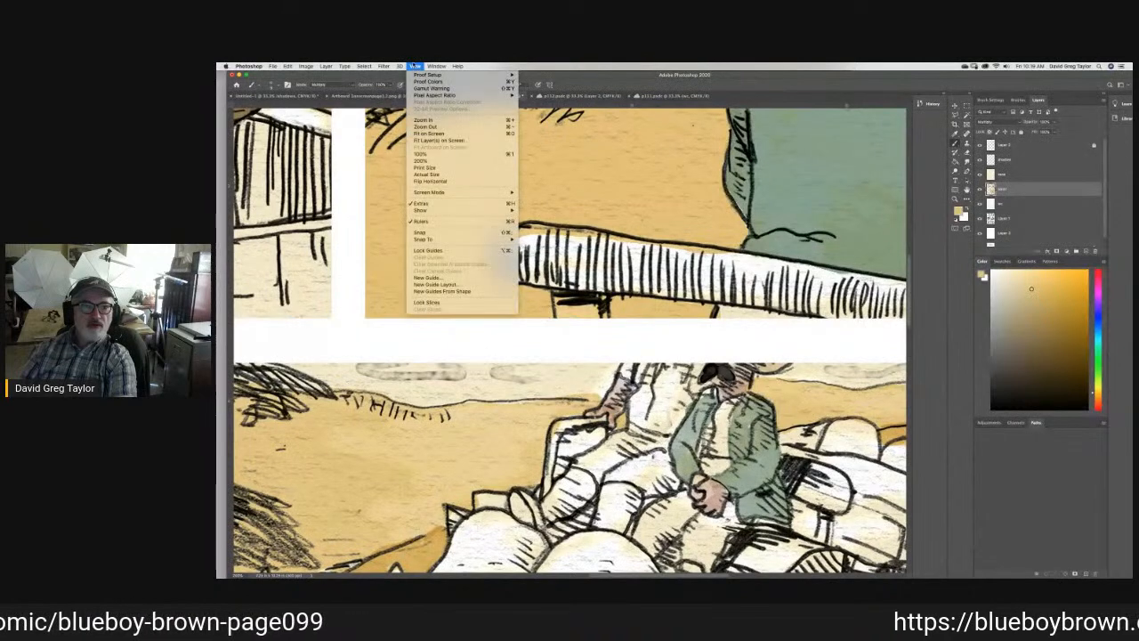
{"action": "left_click", "coordinate": [445, 160]}
{"action": "key", "text": "super+0"}
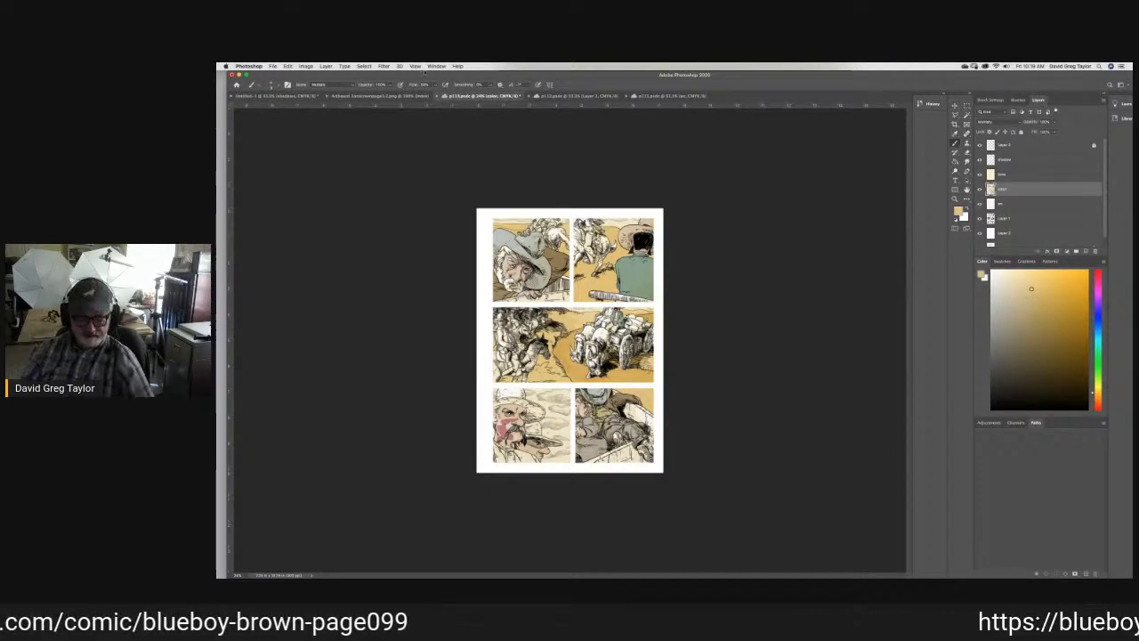
{"action": "left_click", "coordinate": [416, 68]}
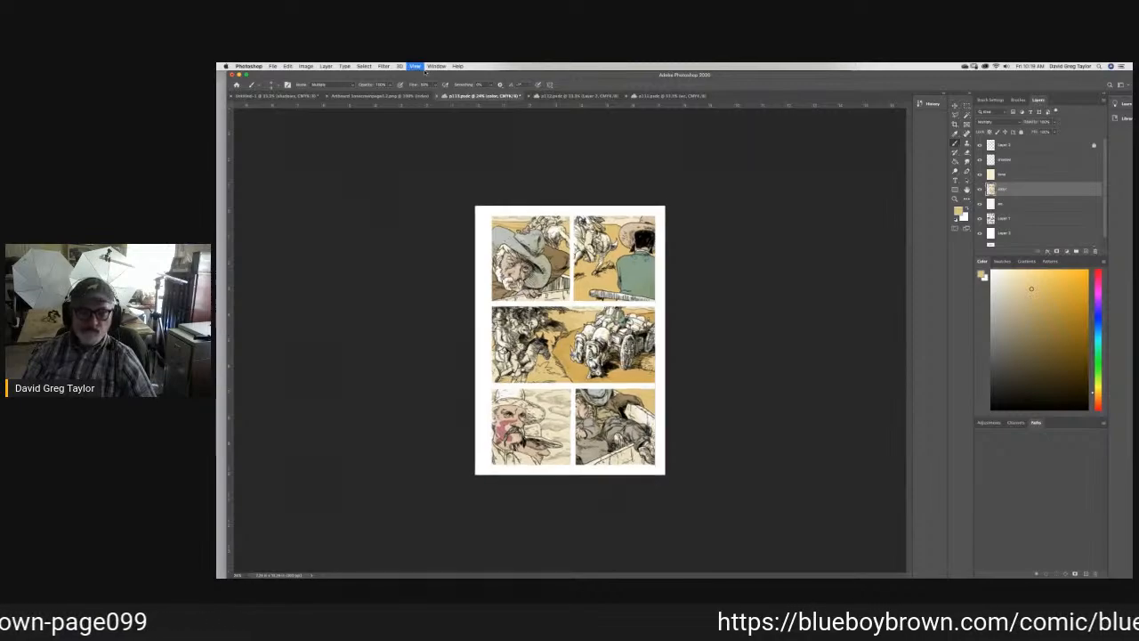
{"action": "key", "text": "super+equal"}
{"action": "key", "text": "super+equal"}
{"action": "key", "text": "super+equal"}
{"action": "key", "text": "super+equal"}
{"action": "key", "text": "super+equal"}
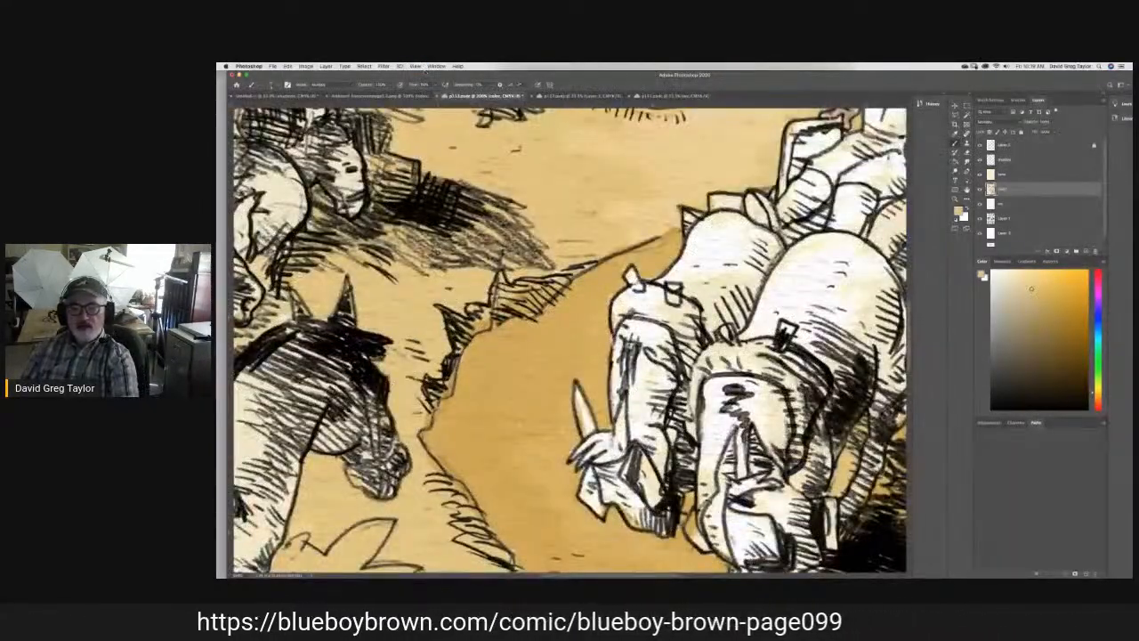
{"action": "scroll", "coordinate": [569, 339], "scroll_direction": "up", "scroll_amount": 5}
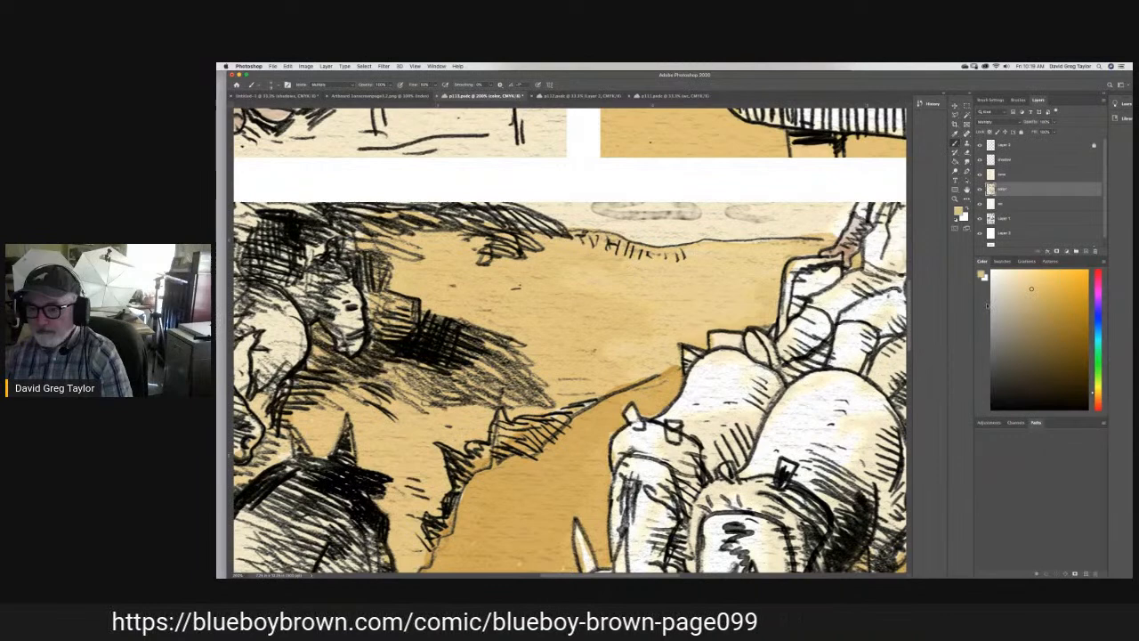
- Set the foreground color to a brown of 33% cyan, 39% magenta and 58% yellow
{"action": "left_click", "coordinate": [959, 211]}
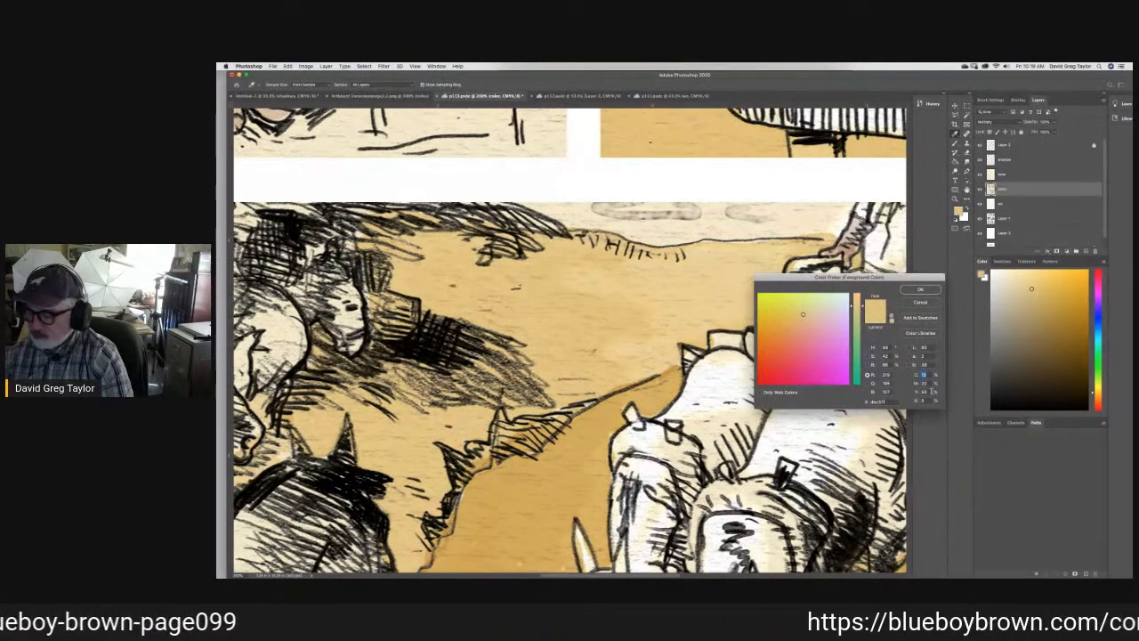
{"action": "type", "text": "33"}
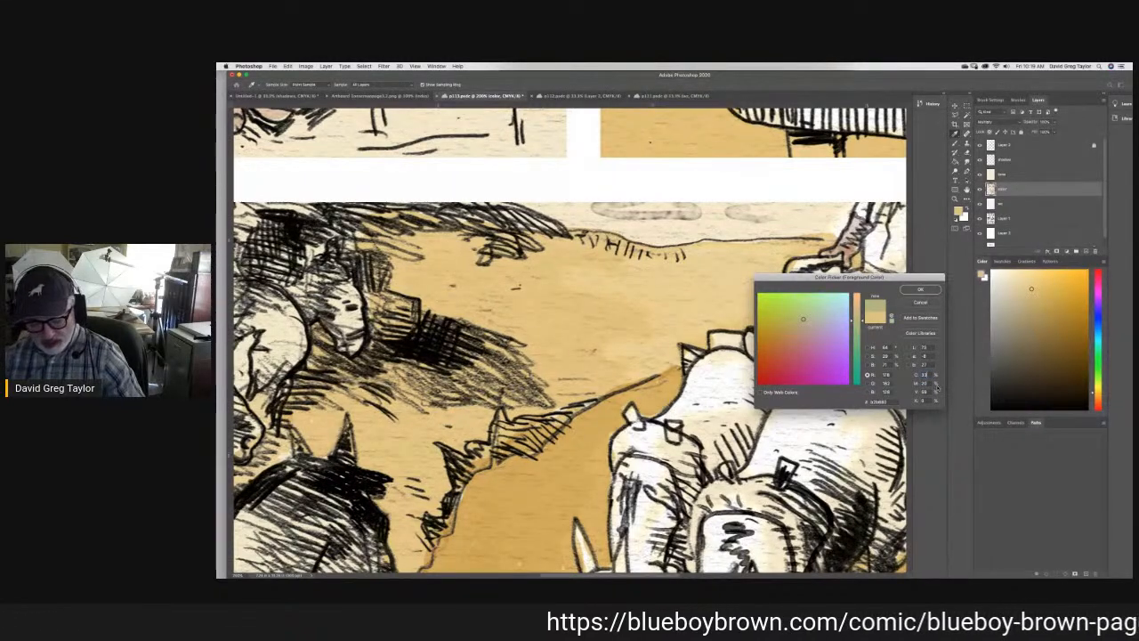
{"action": "type", "text": "39"}
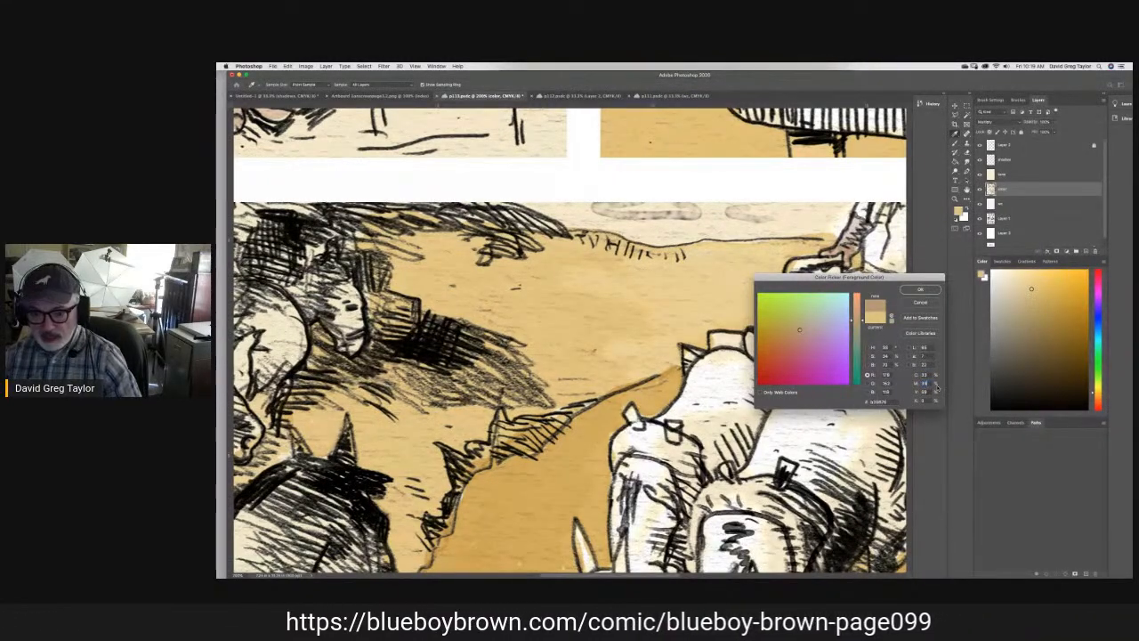
{"action": "key", "text": "Tab"}
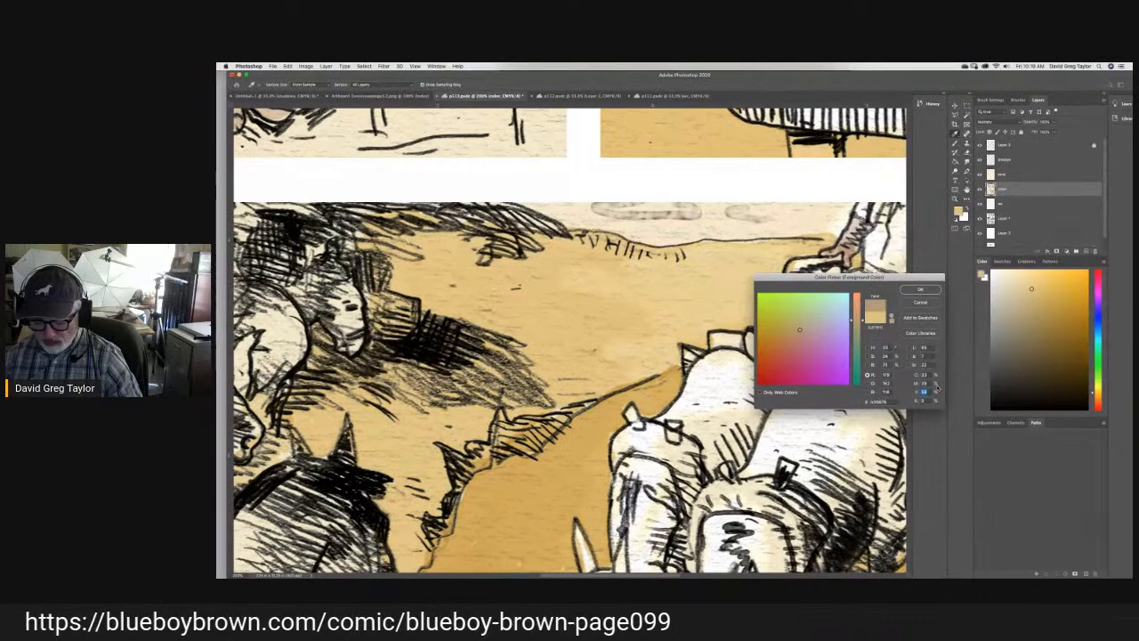
{"action": "type", "text": "58"}
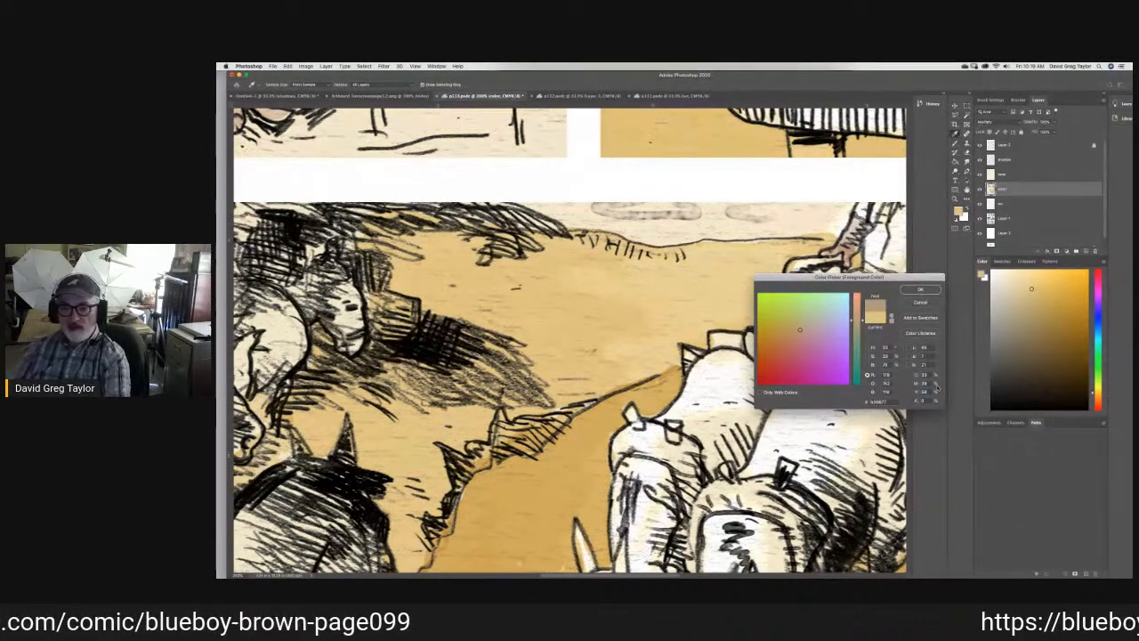
{"action": "key", "text": "Return"}
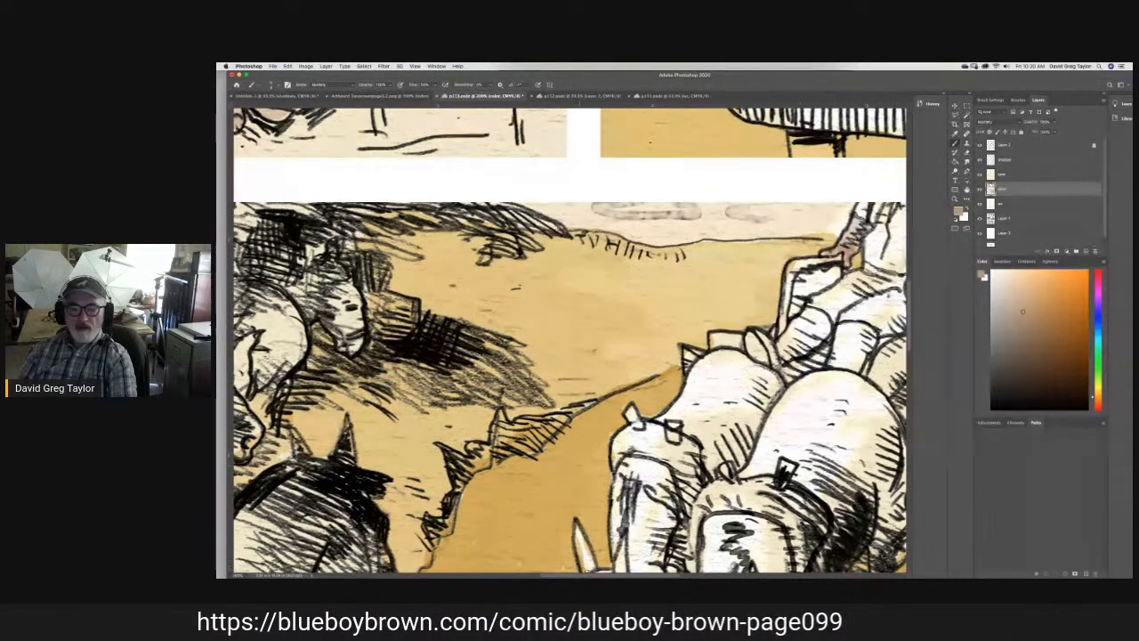
- Brush the brown over the trousers of the figure seated beside the teal-jacketed man in the third panel, filling the light gaps
{"action": "left_click_drag", "start_coordinate": [594, 576], "coordinate": [627, 576]}
{"action": "left_click_drag", "start_coordinate": [718, 305], "coordinate": [705, 286]}
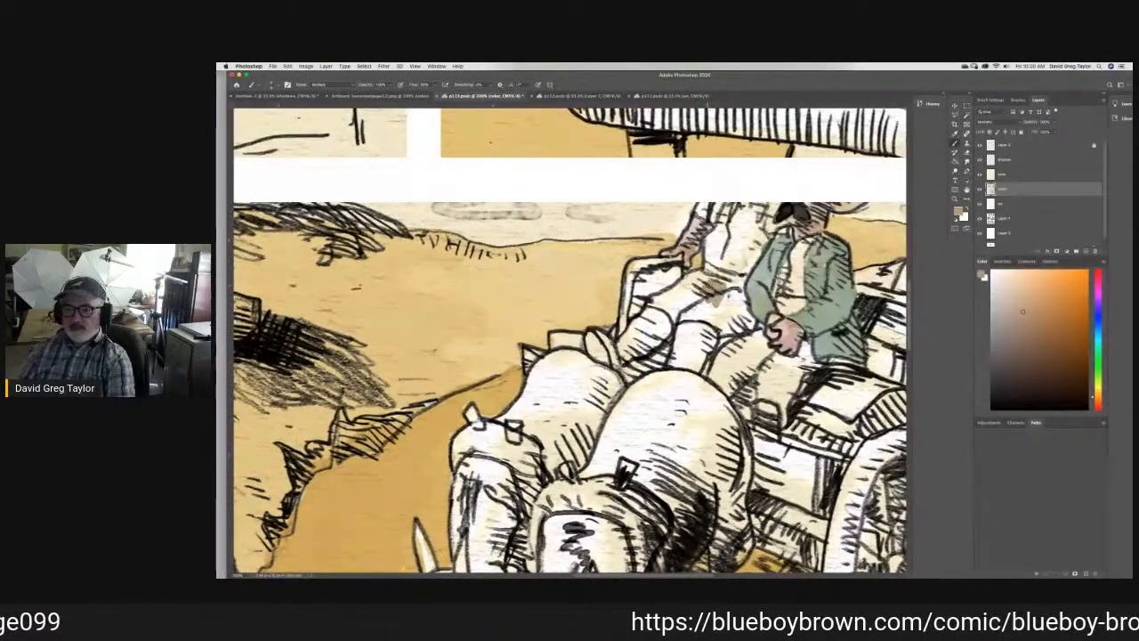
{"action": "mouse_move", "coordinate": [705, 287]}
{"action": "left_mouse_down"}
{"action": "mouse_move", "coordinate": [709, 267]}
{"action": "mouse_move", "coordinate": [744, 277]}
{"action": "mouse_move", "coordinate": [753, 324]}
{"action": "mouse_move", "coordinate": [719, 333]}
{"action": "mouse_move", "coordinate": [713, 321]}
{"action": "mouse_move", "coordinate": [677, 321]}
{"action": "mouse_move", "coordinate": [656, 307]}
{"action": "mouse_move", "coordinate": [668, 292]}
{"action": "left_mouse_up"}
{"action": "mouse_move", "coordinate": [687, 279]}
{"action": "left_mouse_down"}
{"action": "mouse_move", "coordinate": [696, 273]}
{"action": "mouse_move", "coordinate": [684, 297]}
{"action": "mouse_move", "coordinate": [702, 301]}
{"action": "mouse_move", "coordinate": [675, 313]}
{"action": "mouse_move", "coordinate": [659, 303]}
{"action": "mouse_move", "coordinate": [673, 295]}
{"action": "mouse_move", "coordinate": [733, 318]}
{"action": "left_mouse_up"}
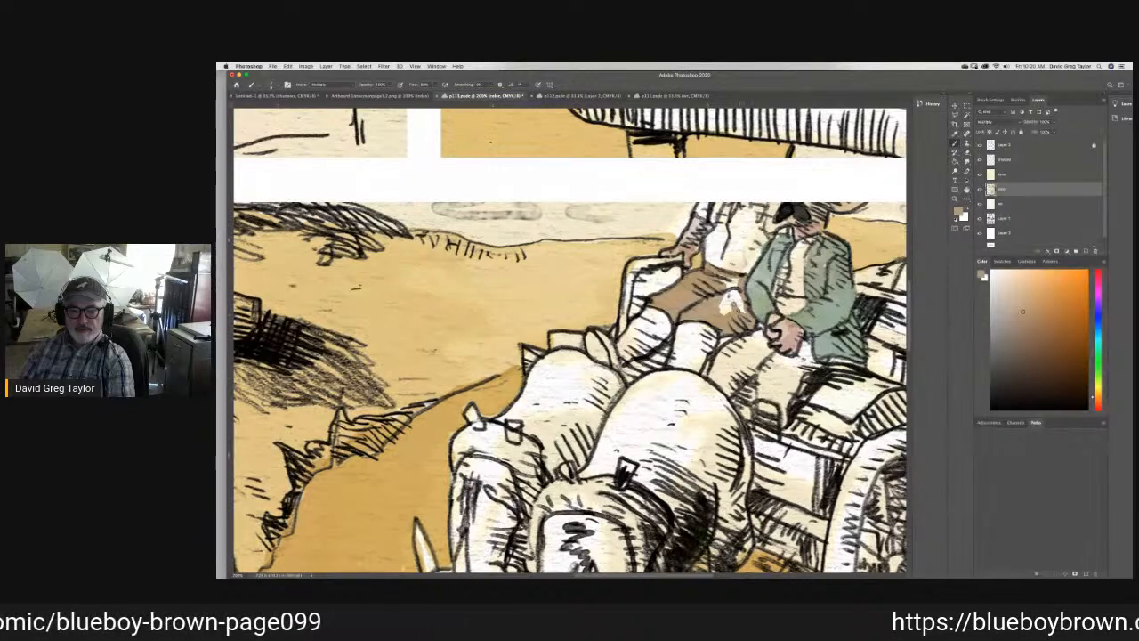
{"action": "left_click_drag", "start_coordinate": [741, 304], "coordinate": [730, 283]}
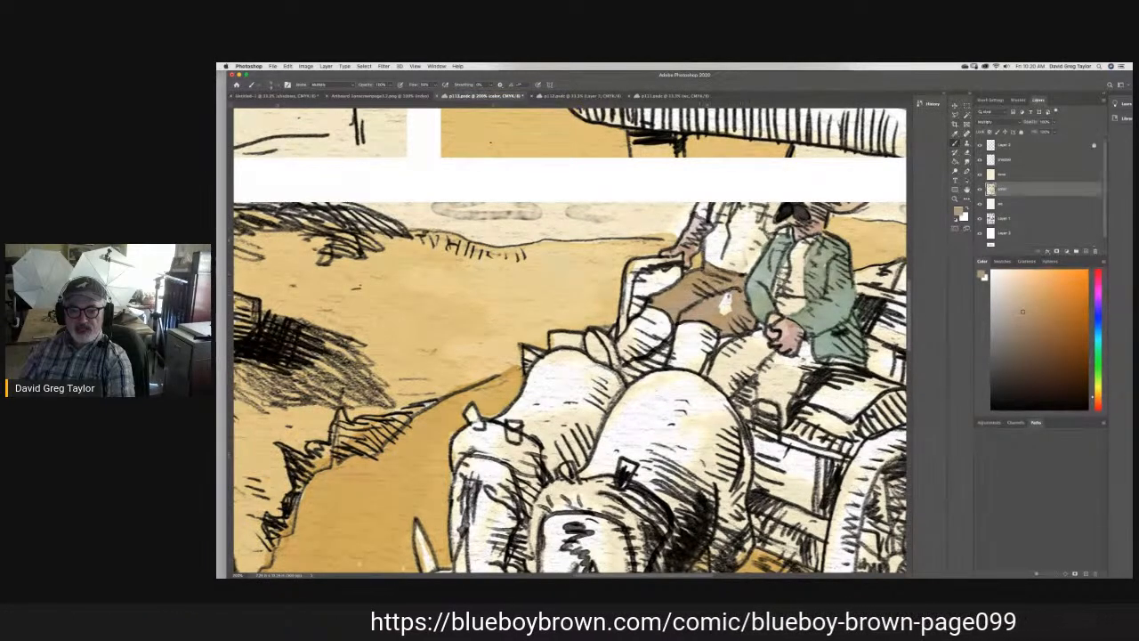
{"action": "left_click_drag", "start_coordinate": [725, 301], "coordinate": [724, 320]}
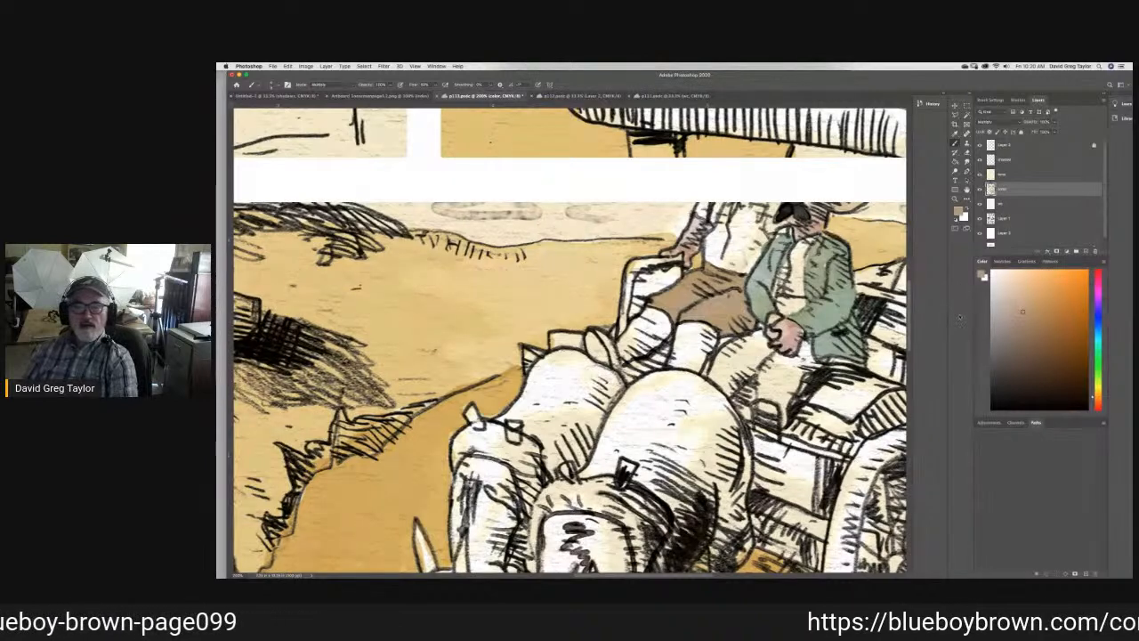
- Sample the teal from the seated man's jacket in the third panel, brush it over the jacket as shading and tidy the edges with the Eraser
{"action": "left_click", "coordinate": [967, 153]}
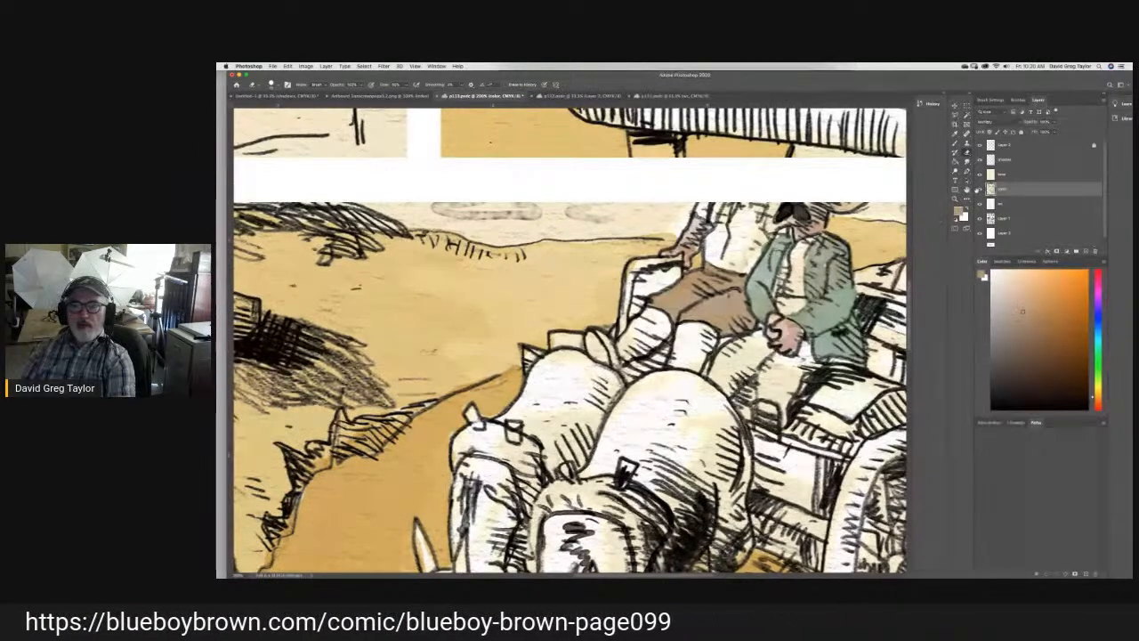
{"action": "key", "text": "i"}
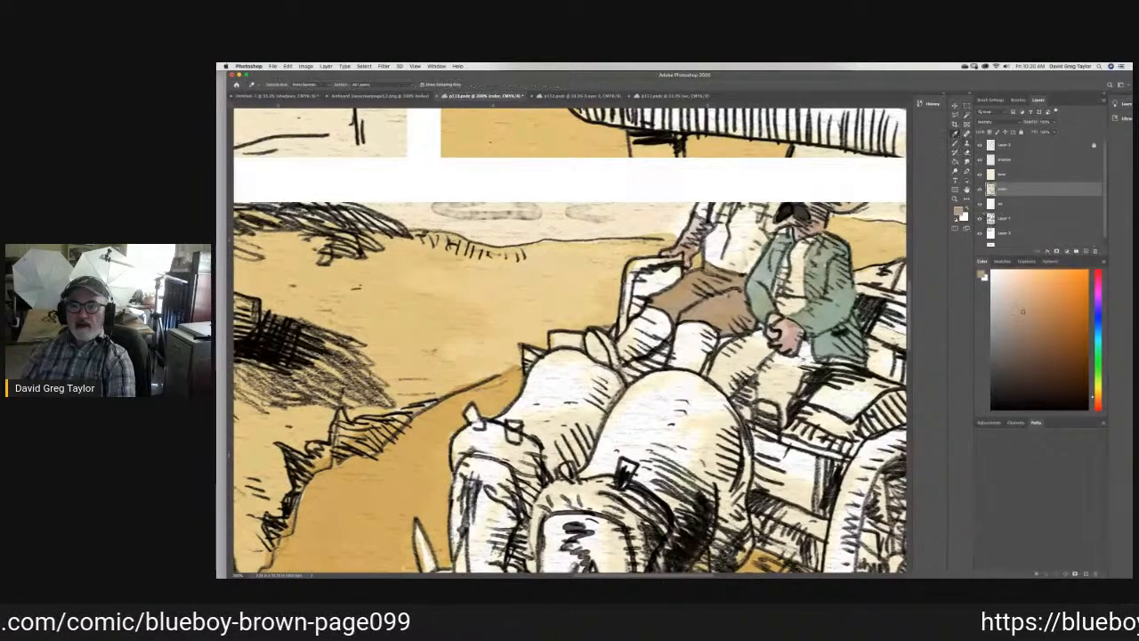
{"action": "left_click", "coordinate": [761, 270]}
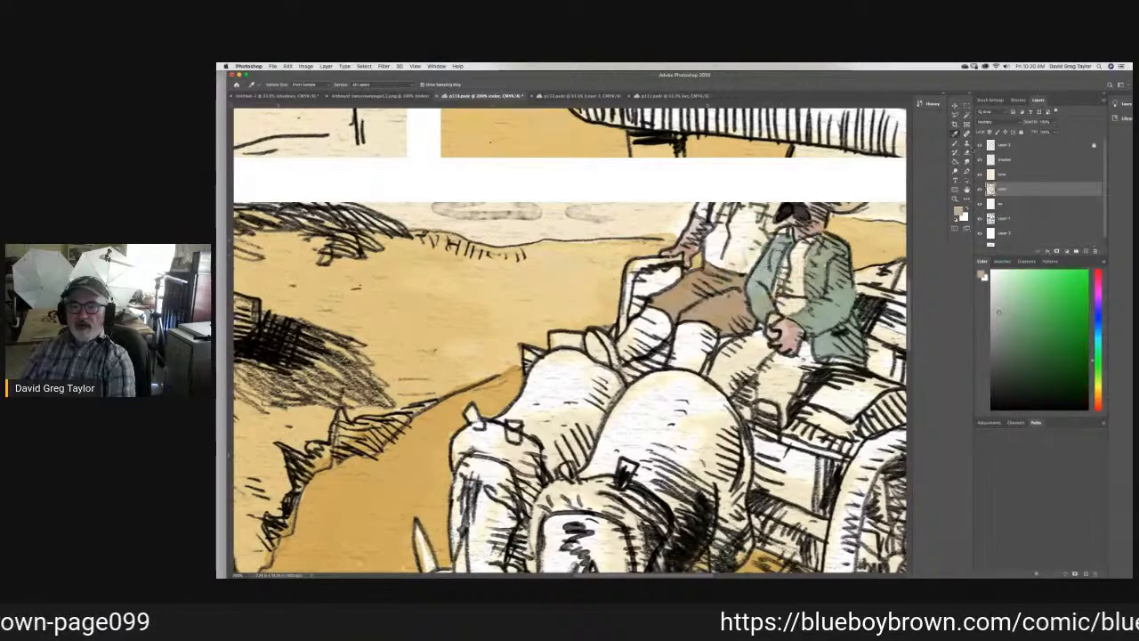
{"action": "key", "text": "b"}
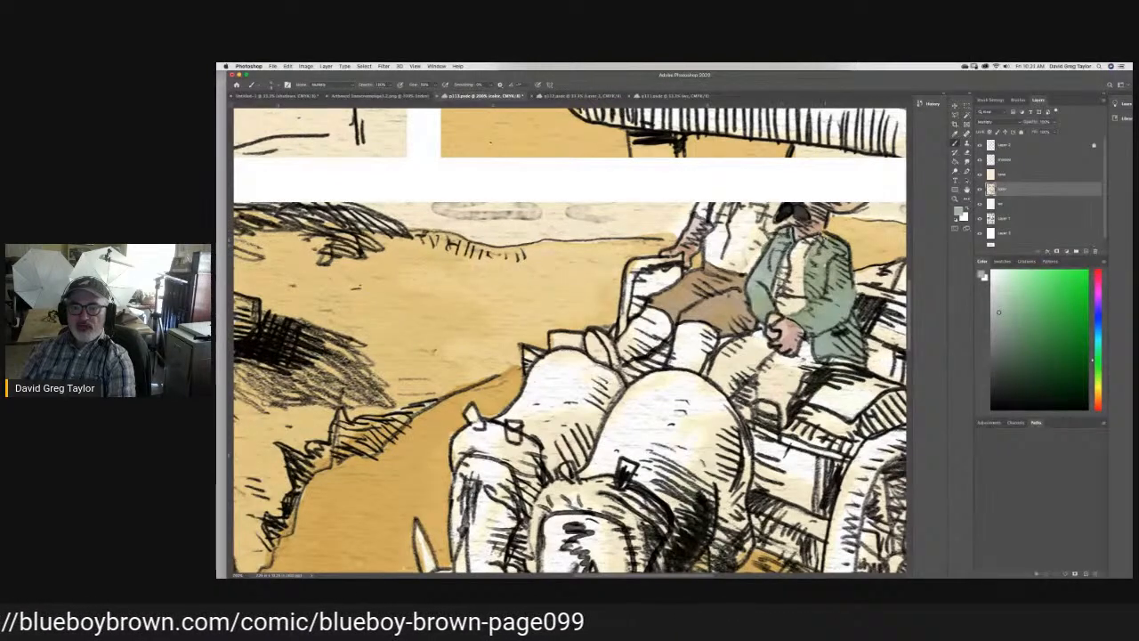
{"action": "mouse_move", "coordinate": [837, 259]}
{"action": "left_mouse_down"}
{"action": "mouse_move", "coordinate": [806, 260]}
{"action": "mouse_move", "coordinate": [818, 294]}
{"action": "mouse_move", "coordinate": [840, 276]}
{"action": "mouse_move", "coordinate": [819, 306]}
{"action": "mouse_move", "coordinate": [817, 327]}
{"action": "mouse_move", "coordinate": [839, 322]}
{"action": "mouse_move", "coordinate": [824, 347]}
{"action": "left_mouse_up"}
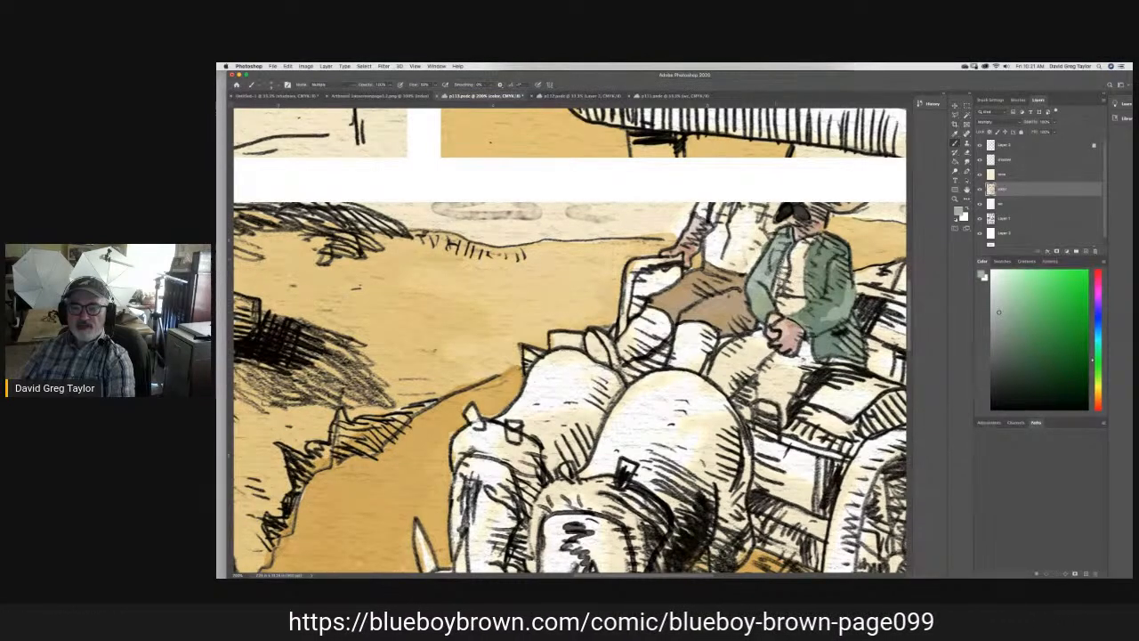
{"action": "mouse_move", "coordinate": [785, 246]}
{"action": "left_mouse_down"}
{"action": "mouse_move", "coordinate": [755, 277]}
{"action": "mouse_move", "coordinate": [770, 302]}
{"action": "left_mouse_up"}
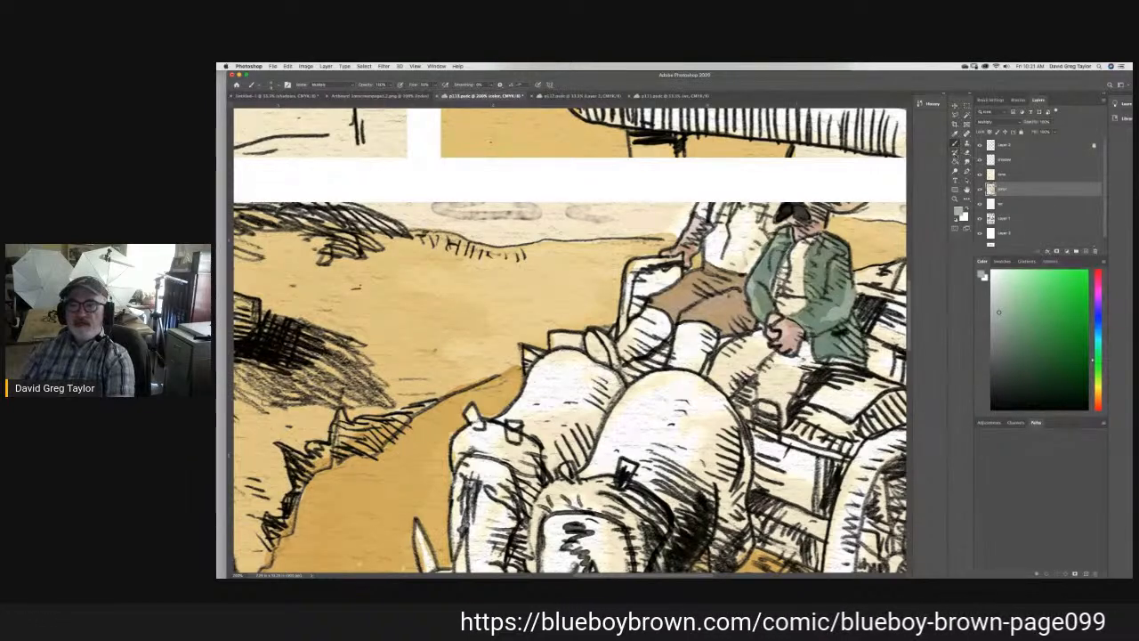
{"action": "key", "text": "e"}
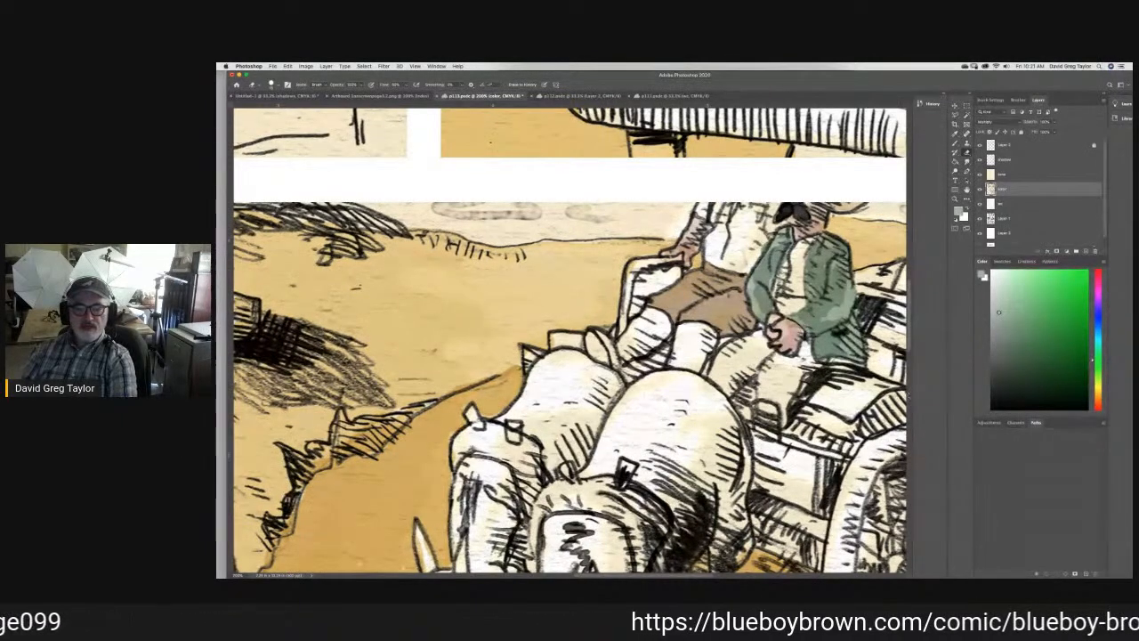
{"action": "left_click_drag", "start_coordinate": [911, 333], "coordinate": [911, 333]}
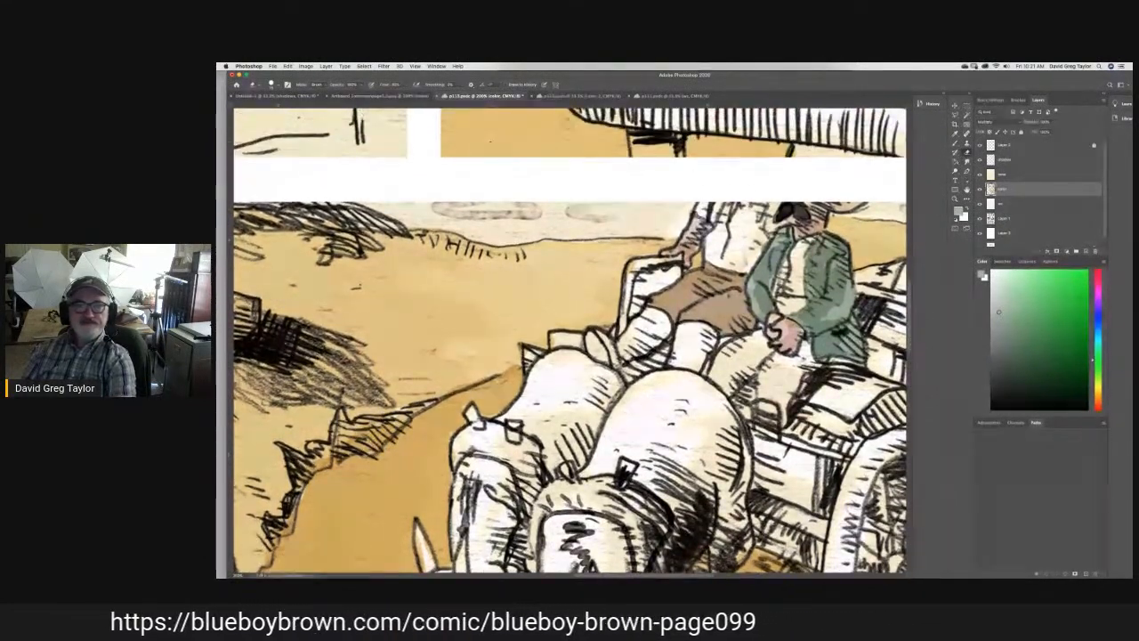
- Sample the grayish brown beneath the green-dressed figure in the last panel of page p111 as the brush color
{"action": "left_click", "coordinate": [672, 96]}
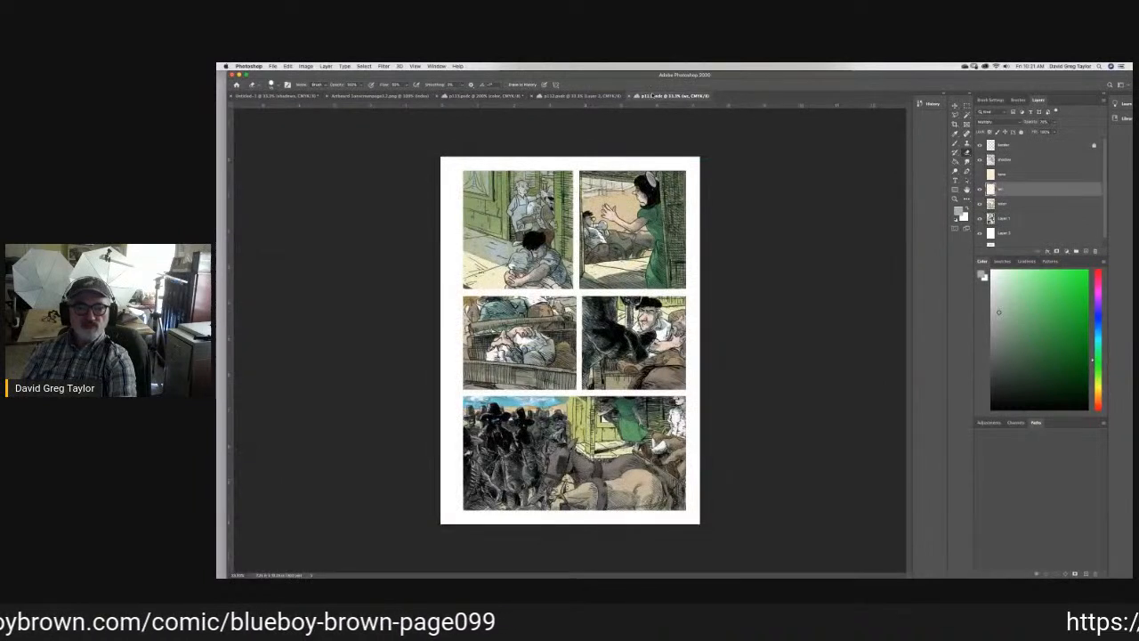
{"action": "key", "text": "i"}
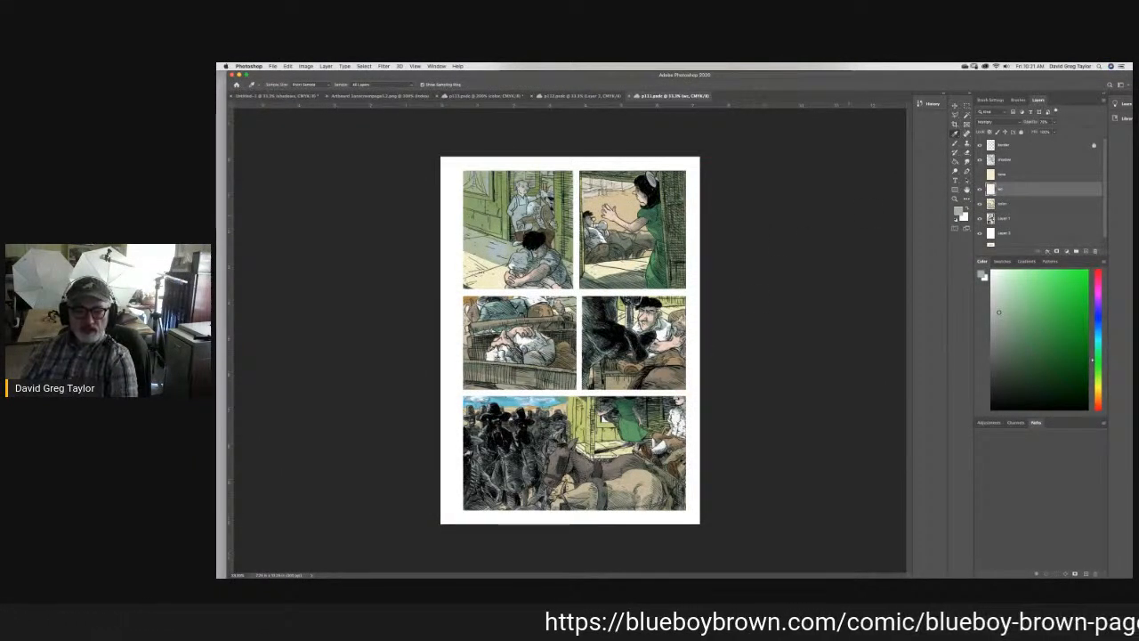
{"action": "left_click", "coordinate": [656, 446]}
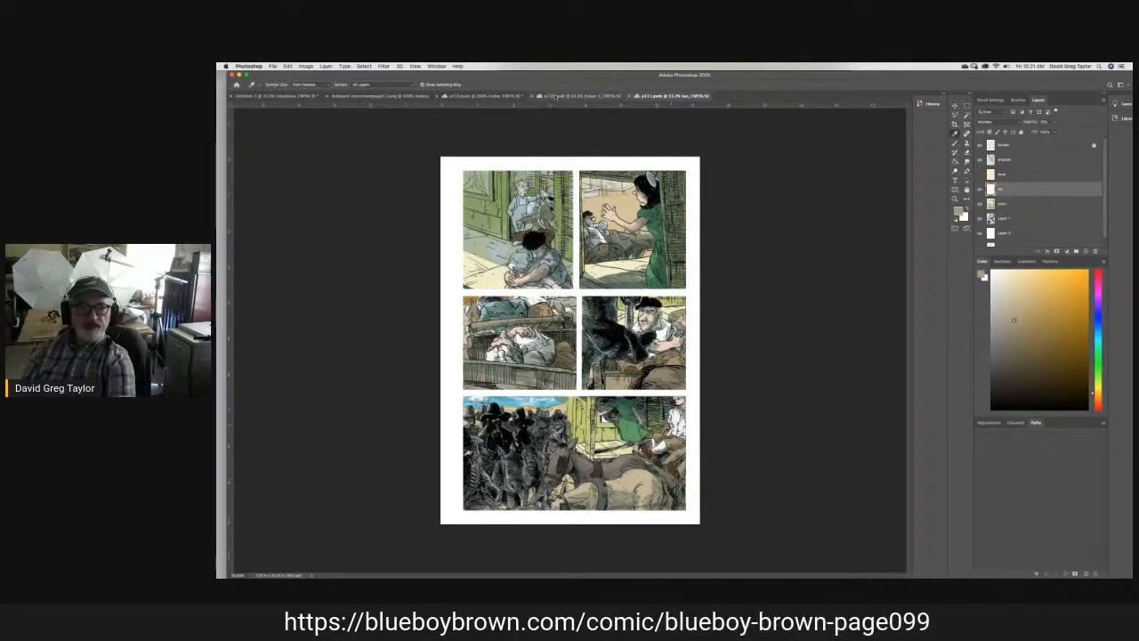
- Brush the sampled grayish brown over the trousers of the teal-jacketed man in the third panel, filling the light gaps
{"action": "left_click", "coordinate": [481, 95]}
{"action": "key", "text": "b"}
{"action": "mouse_move", "coordinate": [735, 361]}
{"action": "left_mouse_down"}
{"action": "mouse_move", "coordinate": [744, 344]}
{"action": "mouse_move", "coordinate": [718, 357]}
{"action": "mouse_move", "coordinate": [720, 385]}
{"action": "mouse_move", "coordinate": [753, 367]}
{"action": "mouse_move", "coordinate": [787, 424]}
{"action": "mouse_move", "coordinate": [807, 368]}
{"action": "left_mouse_up"}
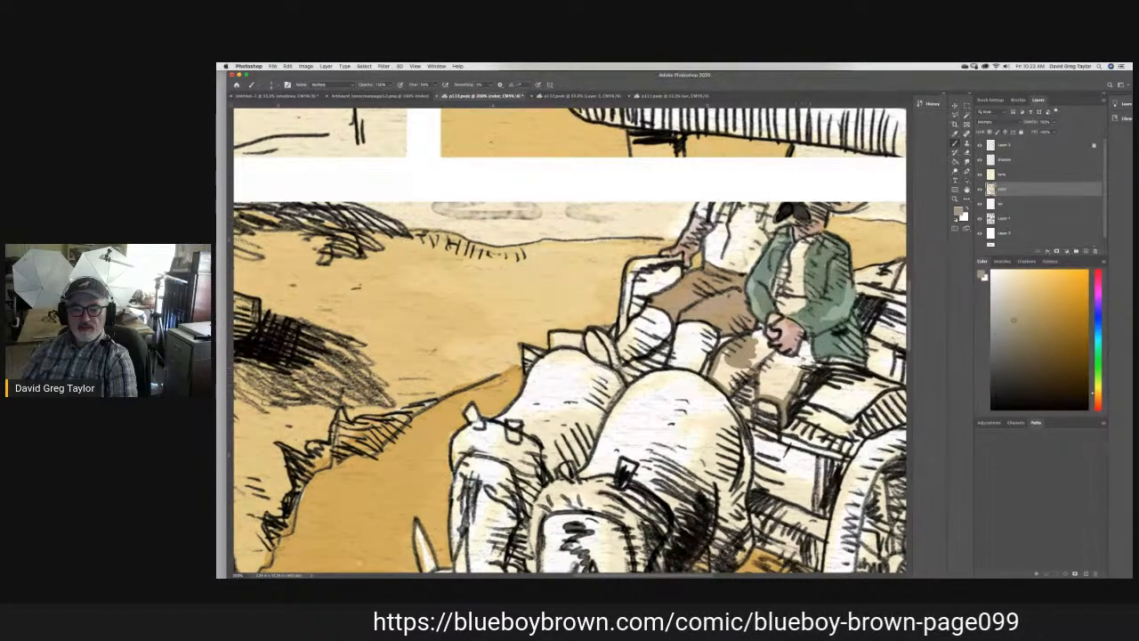
{"action": "mouse_move", "coordinate": [814, 366]}
{"action": "left_mouse_down"}
{"action": "mouse_move", "coordinate": [837, 333]}
{"action": "mouse_move", "coordinate": [793, 360]}
{"action": "mouse_move", "coordinate": [807, 357]}
{"action": "mouse_move", "coordinate": [795, 375]}
{"action": "mouse_move", "coordinate": [764, 367]}
{"action": "mouse_move", "coordinate": [774, 396]}
{"action": "mouse_move", "coordinate": [764, 391]}
{"action": "mouse_move", "coordinate": [784, 396]}
{"action": "mouse_move", "coordinate": [775, 381]}
{"action": "mouse_move", "coordinate": [763, 389]}
{"action": "mouse_move", "coordinate": [786, 390]}
{"action": "mouse_move", "coordinate": [755, 331]}
{"action": "left_mouse_up"}
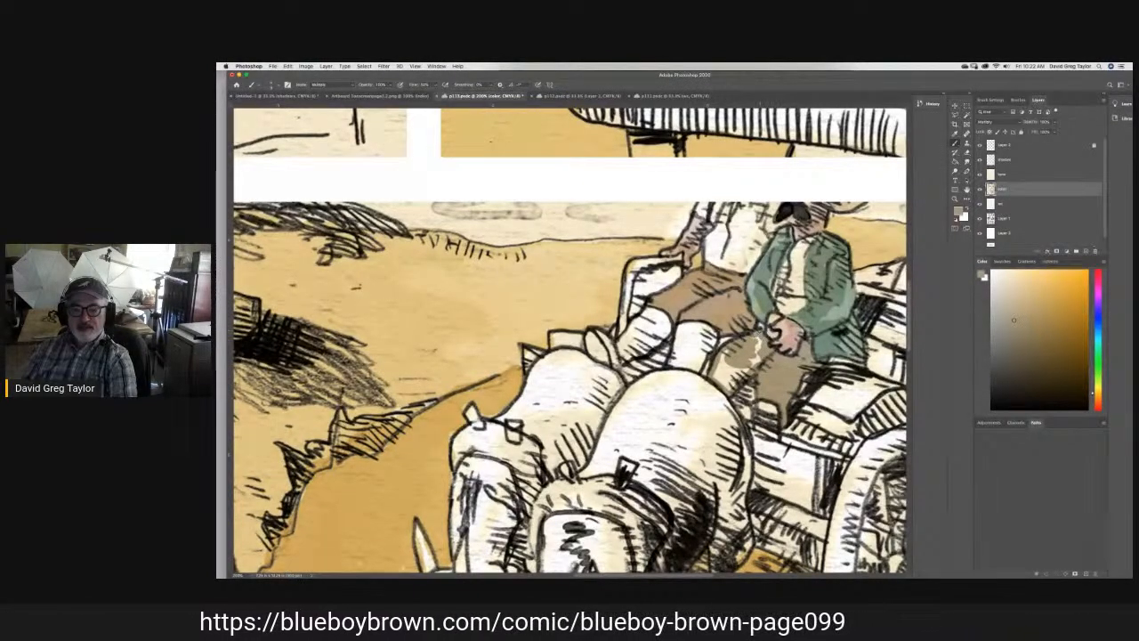
{"action": "mouse_move", "coordinate": [757, 339]}
{"action": "left_mouse_down"}
{"action": "mouse_move", "coordinate": [735, 381]}
{"action": "mouse_move", "coordinate": [726, 355]}
{"action": "mouse_move", "coordinate": [719, 374]}
{"action": "mouse_move", "coordinate": [735, 374]}
{"action": "left_mouse_up"}
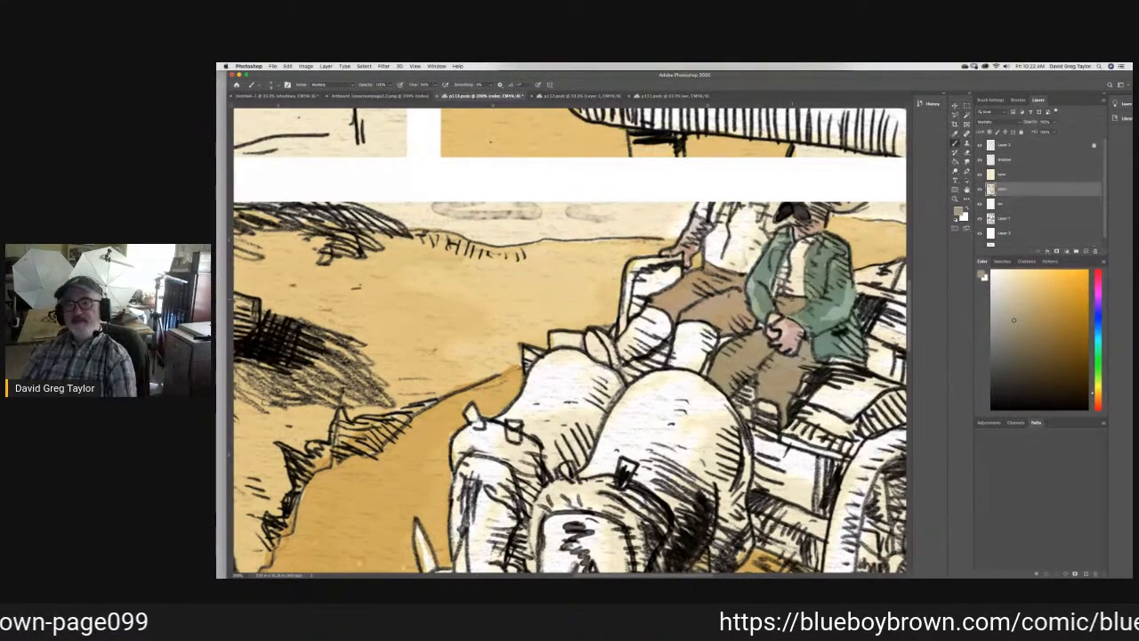
{"action": "left_click", "coordinate": [956, 134]}
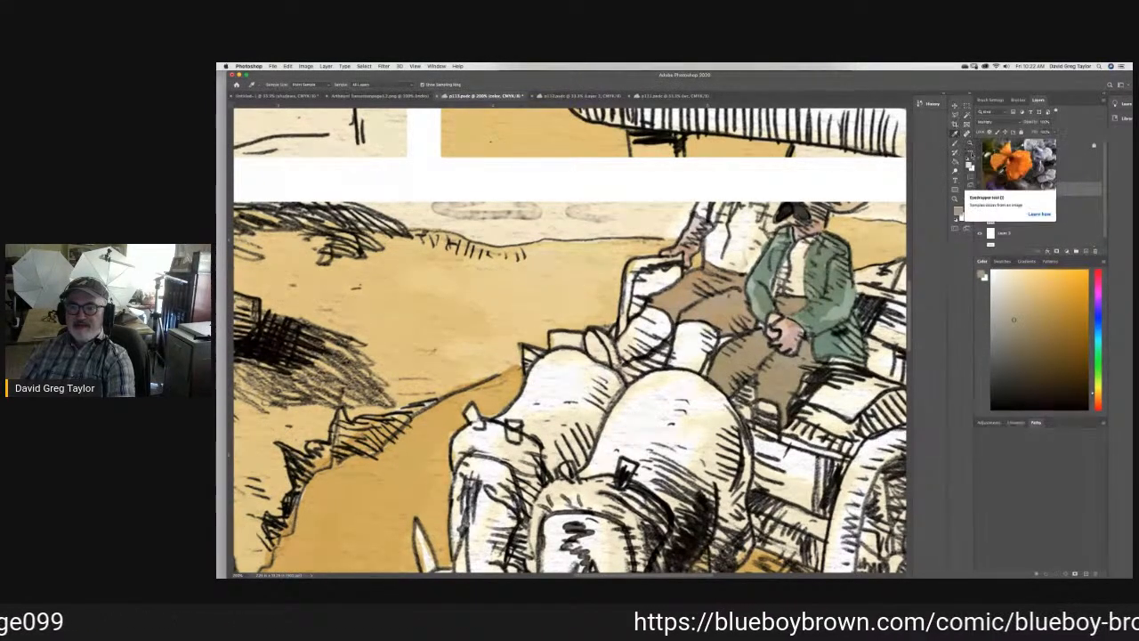
{"action": "left_click", "coordinate": [968, 153]}
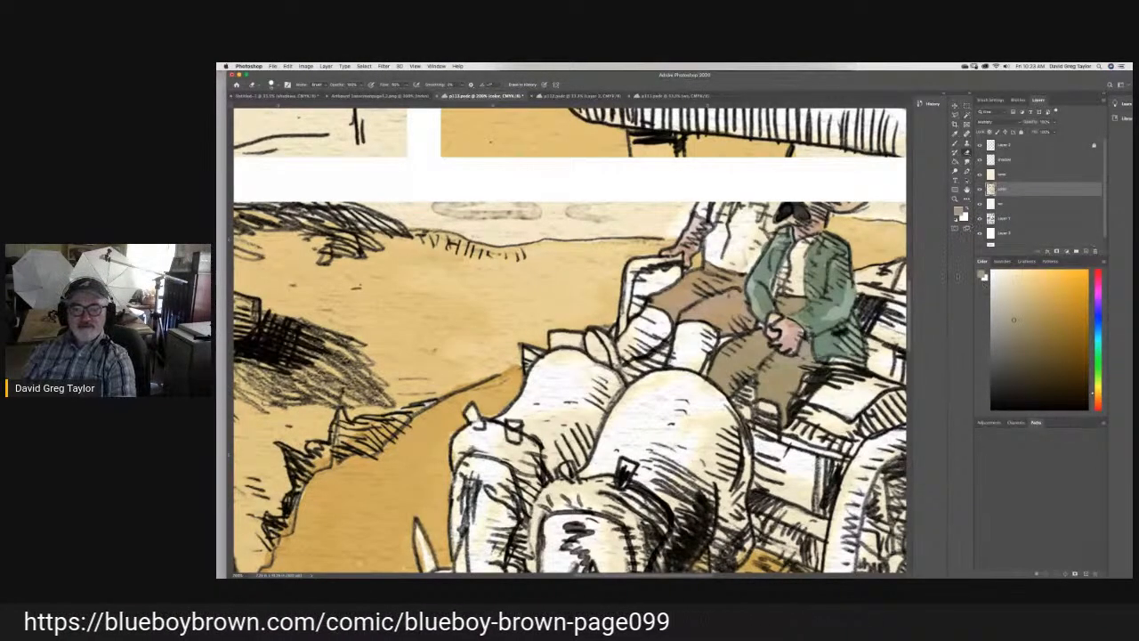
- Check pages p111 and p112 and sample the brown of the wagon in p112's first panel as the brush color
{"action": "left_click", "coordinate": [667, 95]}
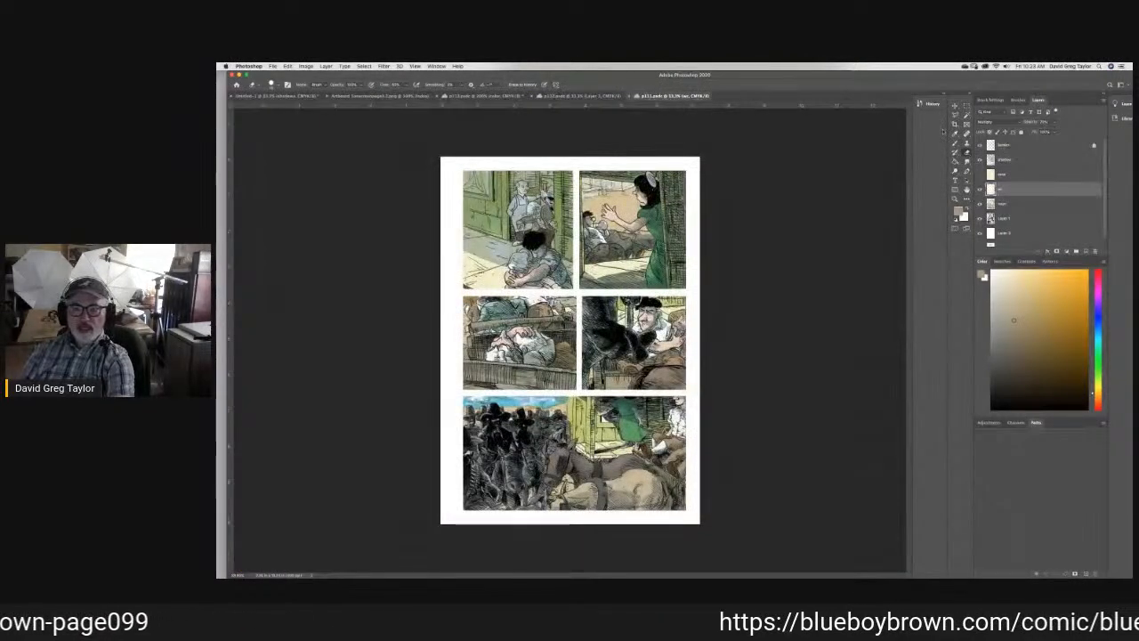
{"action": "left_click", "coordinate": [955, 133]}
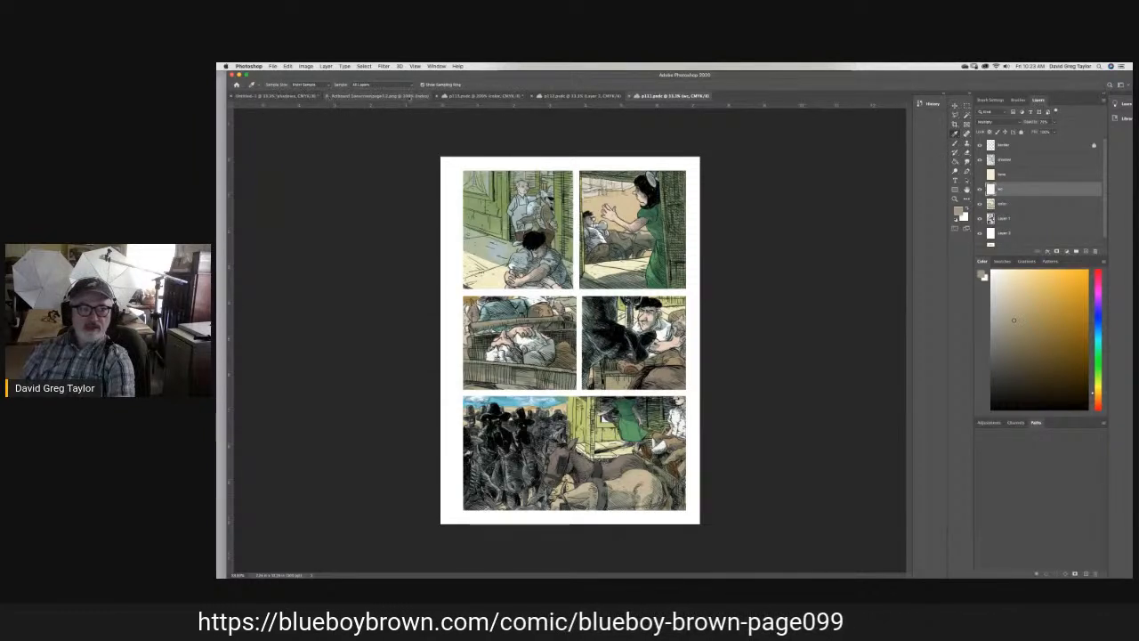
{"action": "left_click", "coordinate": [561, 96]}
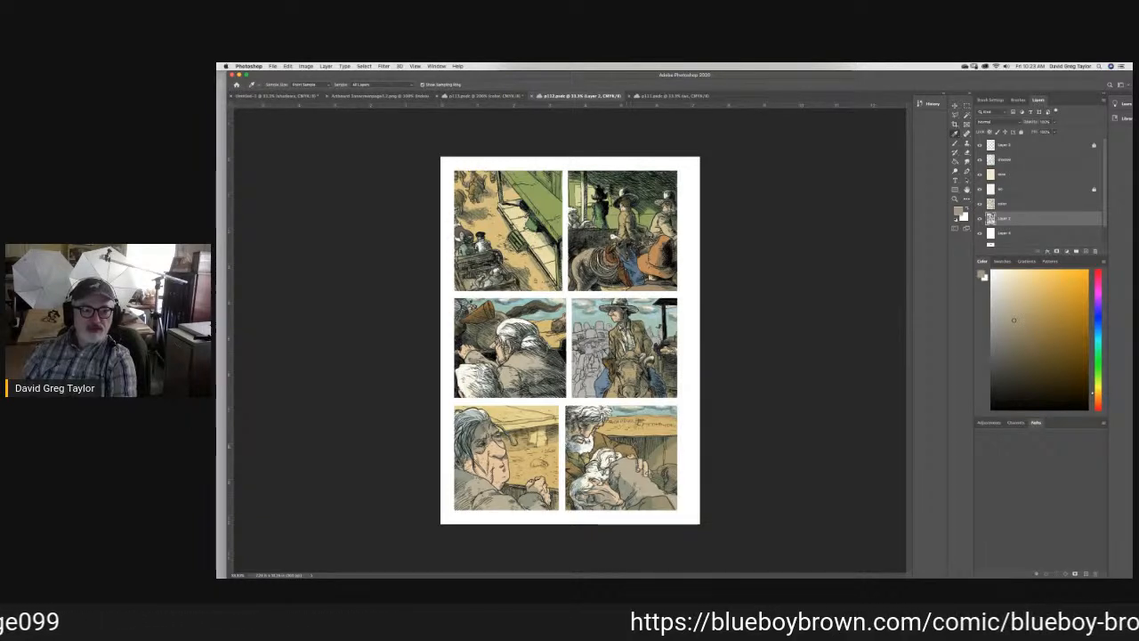
{"action": "left_click_drag", "start_coordinate": [458, 280], "coordinate": [468, 282]}
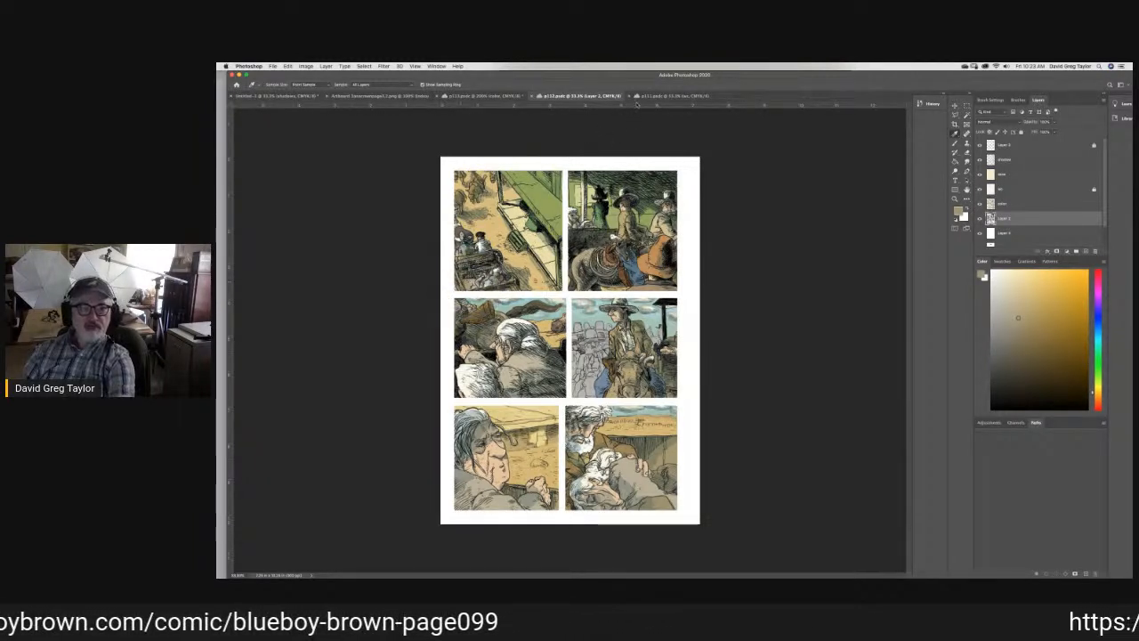
{"action": "left_click", "coordinate": [481, 96]}
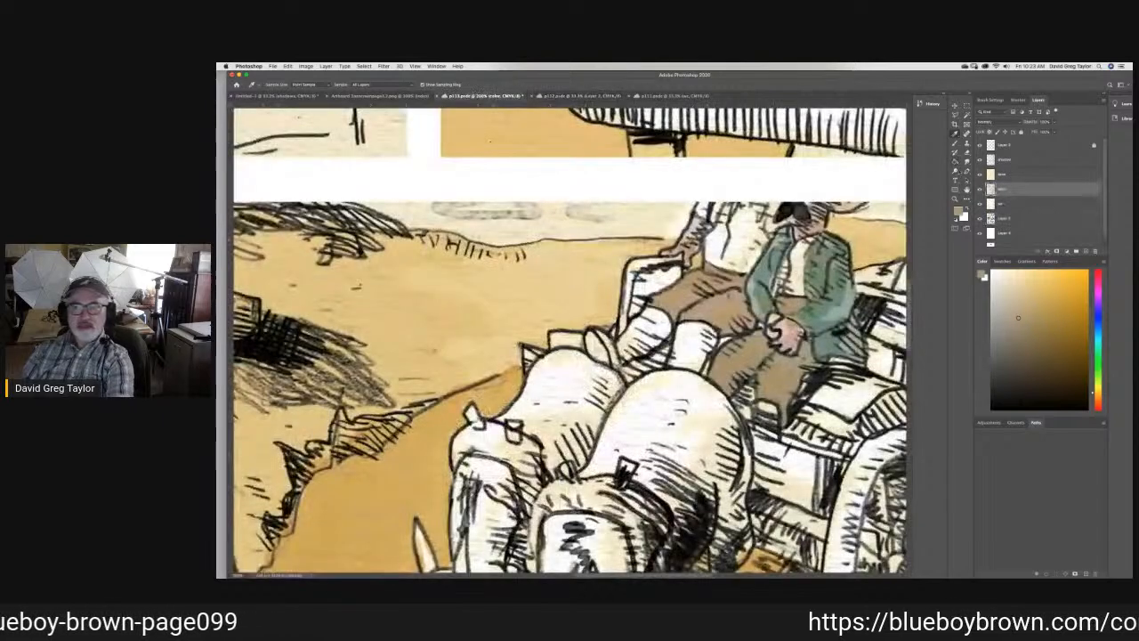
- Brush the sampled wagon brown over the rear wheel of the wagon in the third panel
{"action": "key", "text": "b"}
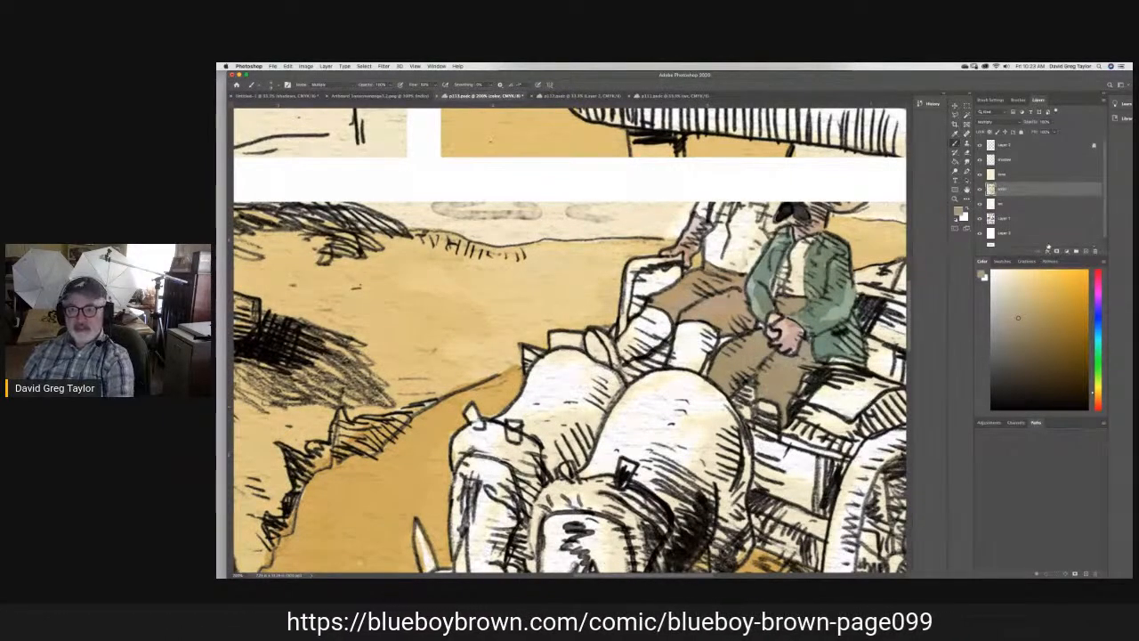
{"action": "key", "text": "h"}
{"action": "left_click_drag", "start_coordinate": [570, 356], "coordinate": [325, 193]}
{"action": "left_click_drag", "start_coordinate": [594, 210], "coordinate": [601, 211]}
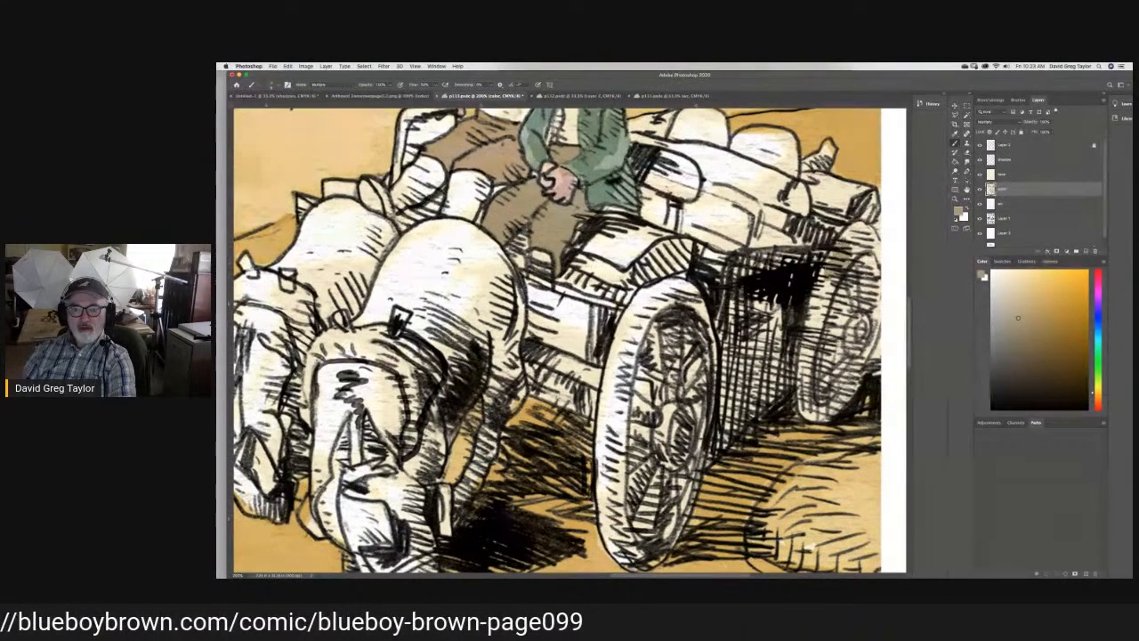
{"action": "mouse_move", "coordinate": [849, 232]}
{"action": "left_mouse_down"}
{"action": "mouse_move", "coordinate": [874, 252]}
{"action": "mouse_move", "coordinate": [823, 310]}
{"action": "mouse_move", "coordinate": [860, 260]}
{"action": "mouse_move", "coordinate": [863, 336]}
{"action": "mouse_move", "coordinate": [875, 313]}
{"action": "left_mouse_up"}
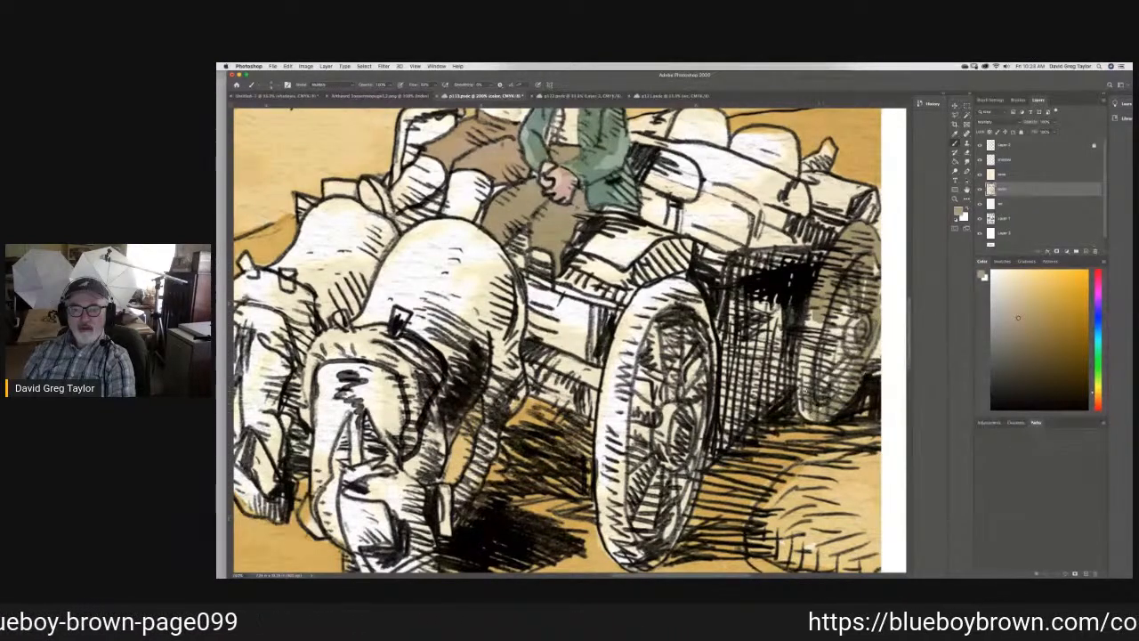
{"action": "left_click_drag", "start_coordinate": [807, 402], "coordinate": [801, 367]}
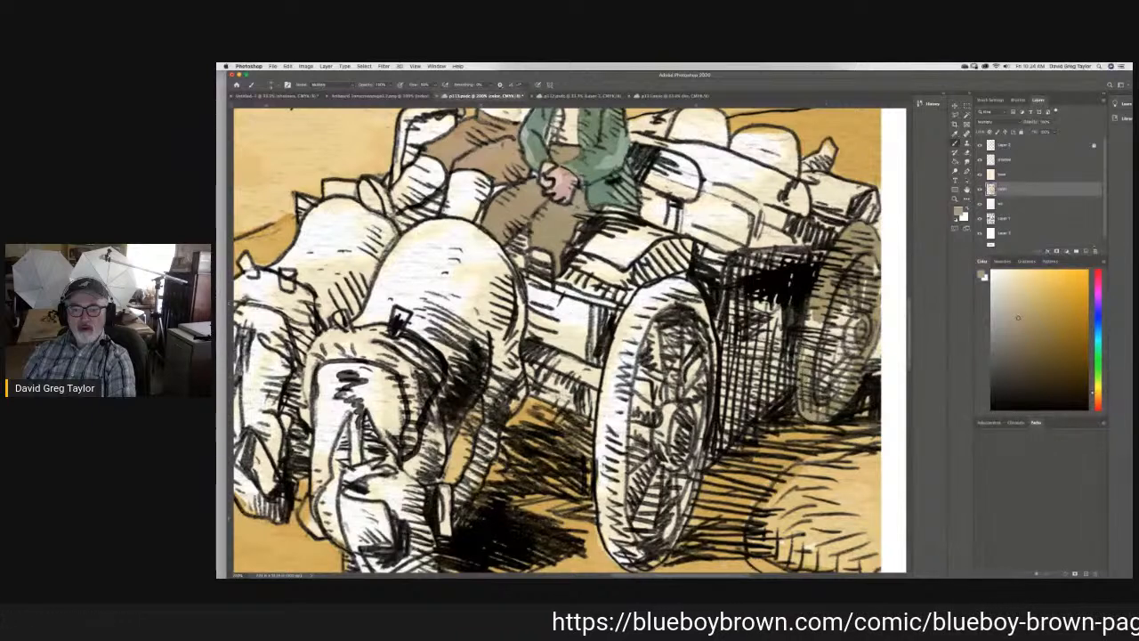
{"action": "mouse_move", "coordinate": [811, 313]}
{"action": "left_mouse_down"}
{"action": "mouse_move", "coordinate": [808, 332]}
{"action": "mouse_move", "coordinate": [844, 303]}
{"action": "left_mouse_up"}
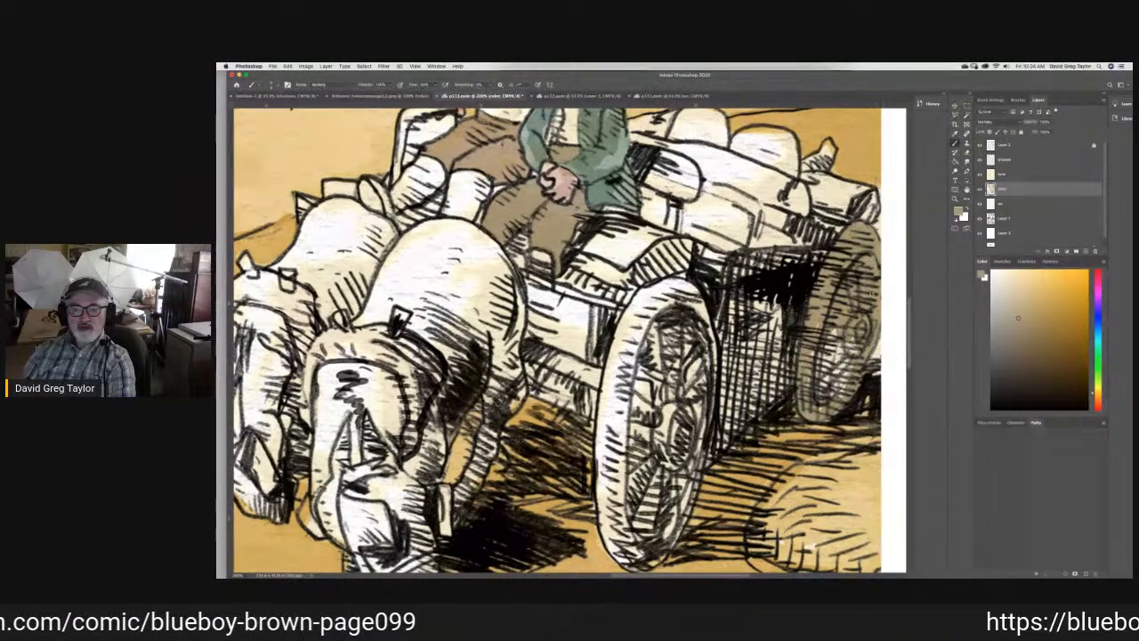
{"action": "mouse_move", "coordinate": [844, 338]}
{"action": "left_mouse_down"}
{"action": "mouse_move", "coordinate": [844, 389]}
{"action": "mouse_move", "coordinate": [828, 388]}
{"action": "mouse_move", "coordinate": [841, 345]}
{"action": "mouse_move", "coordinate": [823, 388]}
{"action": "mouse_move", "coordinate": [823, 360]}
{"action": "mouse_move", "coordinate": [813, 383]}
{"action": "left_mouse_up"}
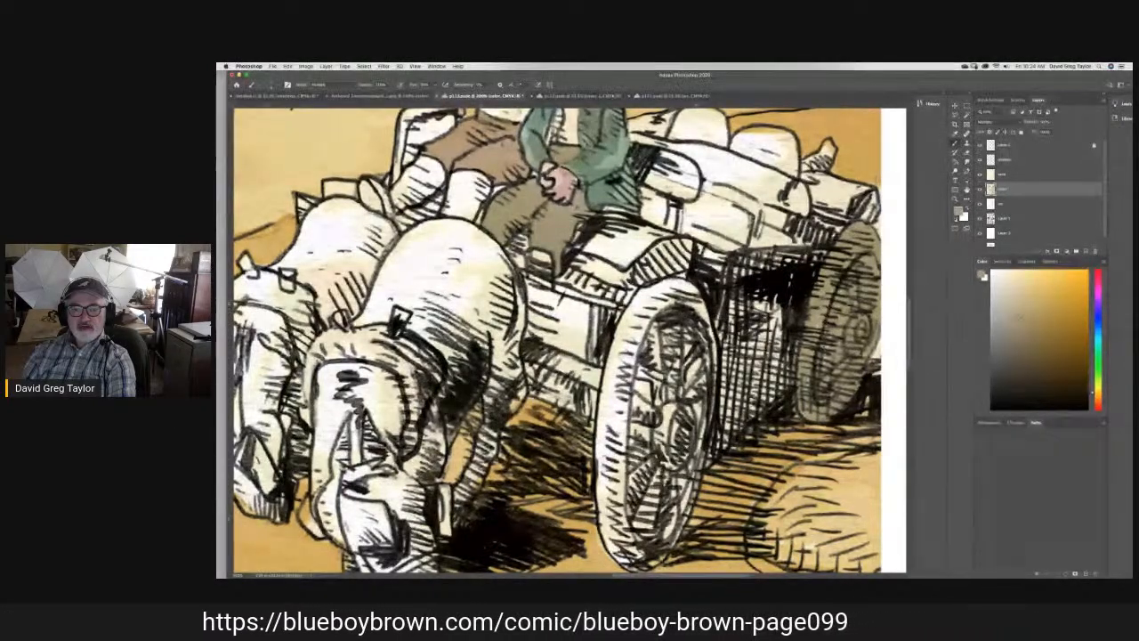
- Brush the same brown over the cross-hatched side of the wagon between its two wheels
{"action": "mouse_move", "coordinate": [792, 311]}
{"action": "left_mouse_down"}
{"action": "mouse_move", "coordinate": [764, 315]}
{"action": "mouse_move", "coordinate": [765, 302]}
{"action": "left_mouse_up"}
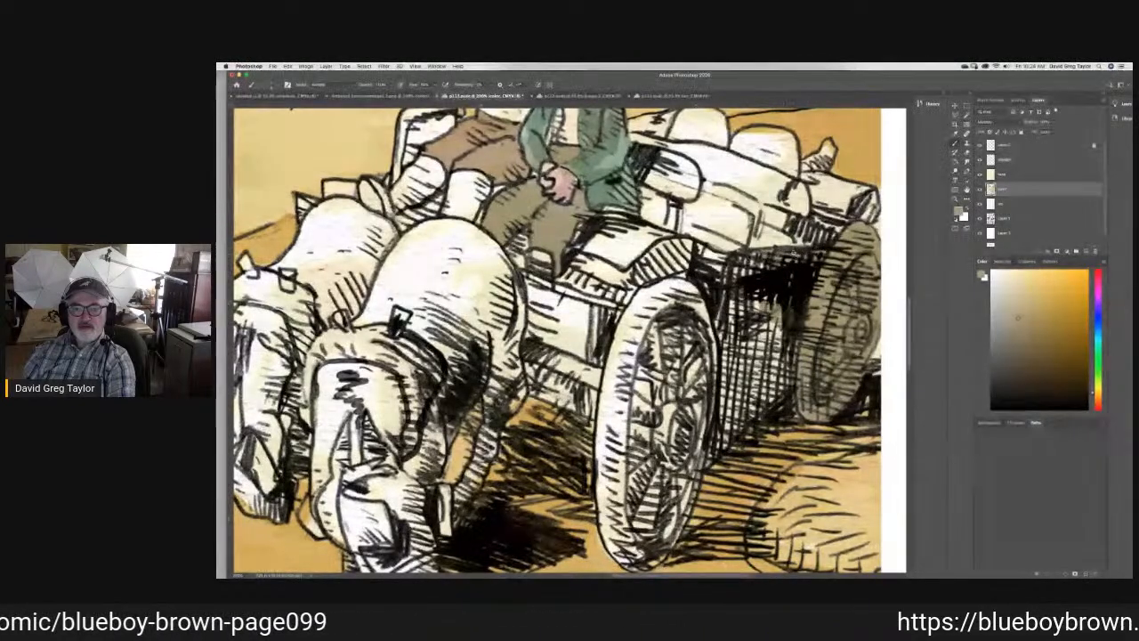
{"action": "mouse_move", "coordinate": [746, 255]}
{"action": "left_mouse_down"}
{"action": "mouse_move", "coordinate": [729, 274]}
{"action": "mouse_move", "coordinate": [767, 273]}
{"action": "mouse_move", "coordinate": [754, 264]}
{"action": "mouse_move", "coordinate": [722, 326]}
{"action": "mouse_move", "coordinate": [765, 331]}
{"action": "mouse_move", "coordinate": [735, 307]}
{"action": "mouse_move", "coordinate": [731, 287]}
{"action": "left_mouse_up"}
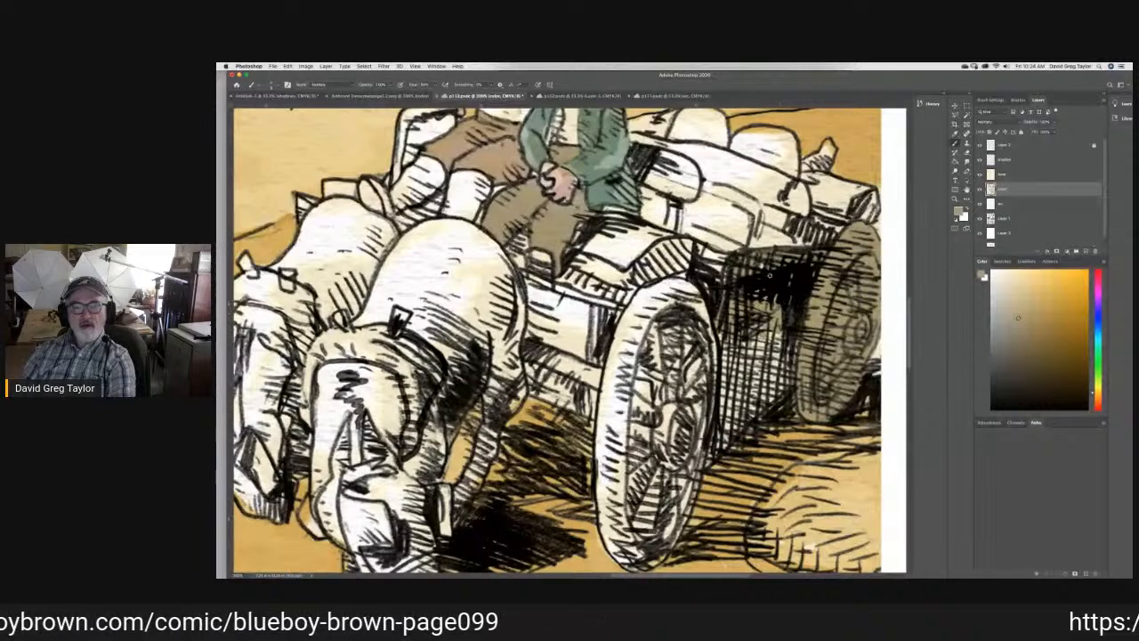
{"action": "mouse_move", "coordinate": [725, 343]}
{"action": "left_mouse_down"}
{"action": "mouse_move", "coordinate": [739, 356]}
{"action": "mouse_move", "coordinate": [789, 332]}
{"action": "left_mouse_up"}
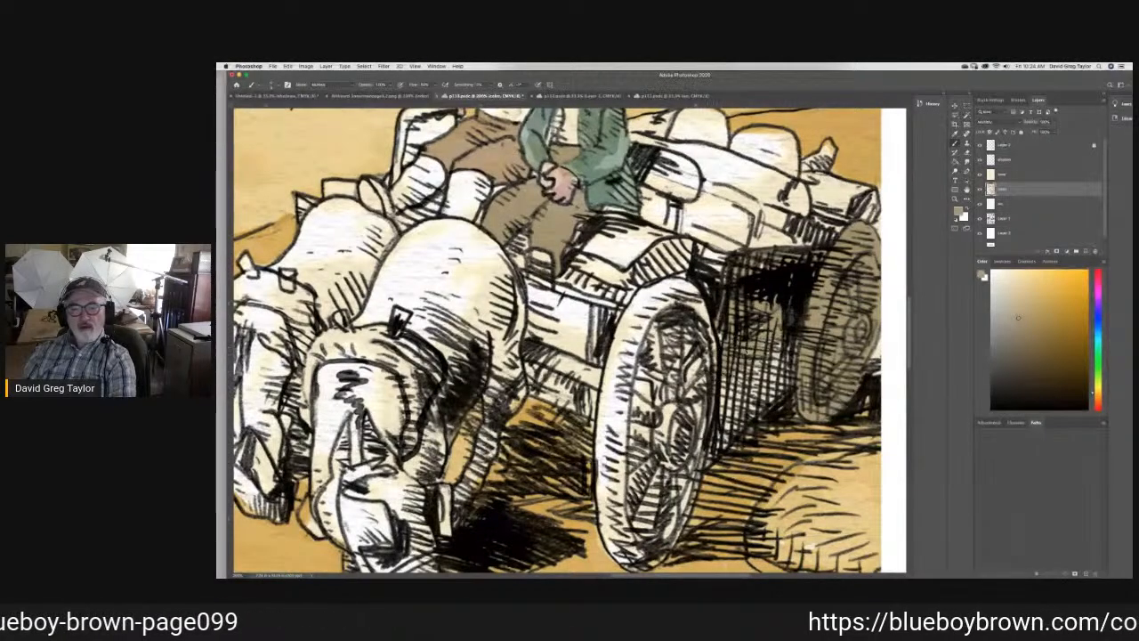
{"action": "mouse_move", "coordinate": [788, 346]}
{"action": "left_mouse_down"}
{"action": "mouse_move", "coordinate": [711, 402]}
{"action": "mouse_move", "coordinate": [753, 391]}
{"action": "mouse_move", "coordinate": [721, 425]}
{"action": "mouse_move", "coordinate": [775, 387]}
{"action": "left_mouse_up"}
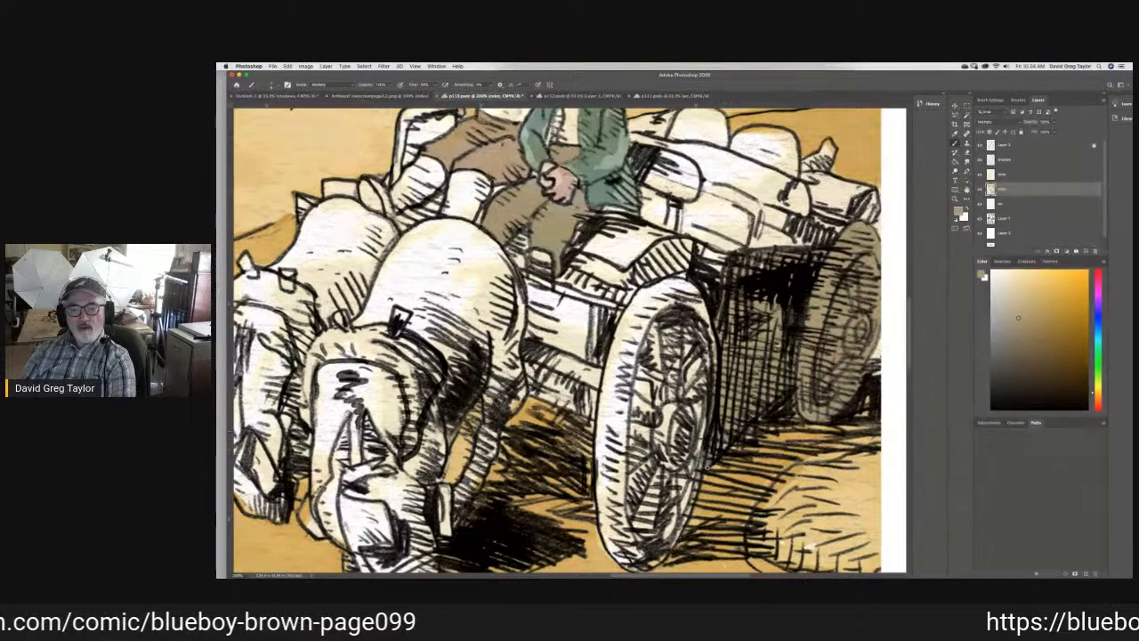
- Brush the sampled brown over the rim and spokes of the wagon's front wheel in the third panel
{"action": "mouse_move", "coordinate": [698, 442]}
{"action": "left_mouse_down"}
{"action": "mouse_move", "coordinate": [691, 331]}
{"action": "mouse_move", "coordinate": [711, 377]}
{"action": "left_mouse_up"}
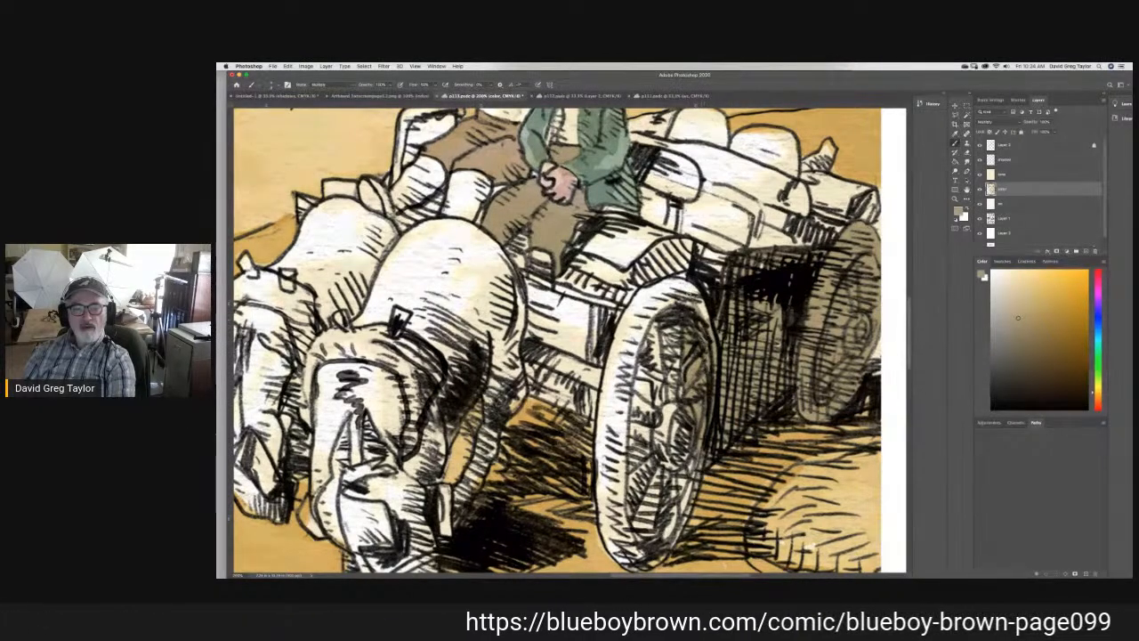
{"action": "mouse_move", "coordinate": [696, 282]}
{"action": "left_mouse_down"}
{"action": "mouse_move", "coordinate": [643, 291]}
{"action": "mouse_move", "coordinate": [622, 328]}
{"action": "left_mouse_up"}
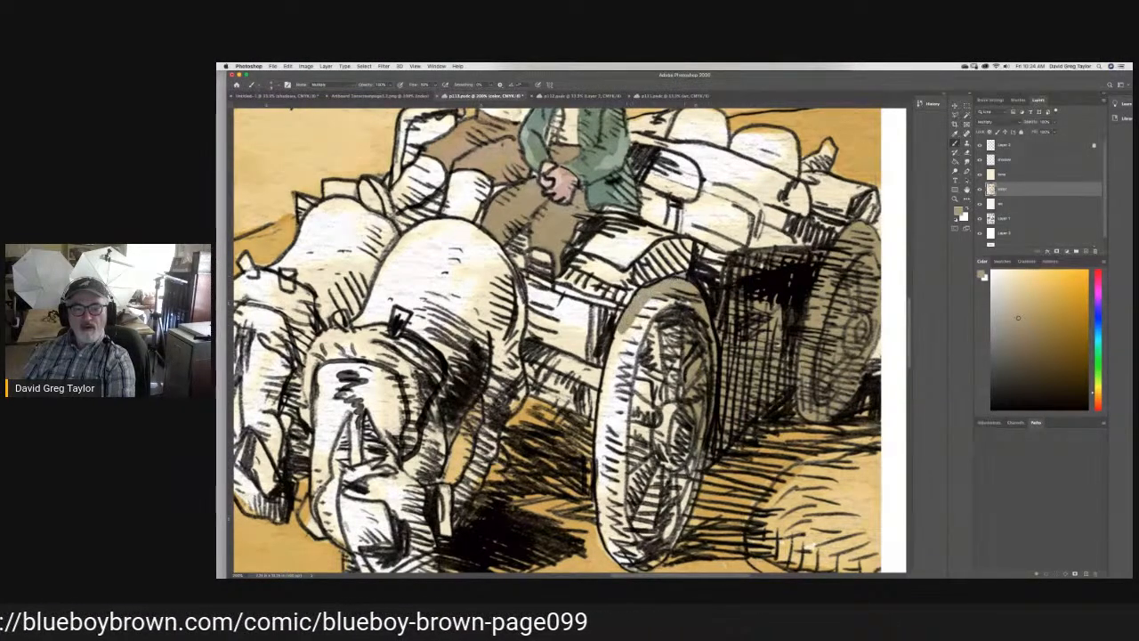
{"action": "mouse_move", "coordinate": [675, 297]}
{"action": "left_mouse_down"}
{"action": "mouse_move", "coordinate": [635, 331]}
{"action": "mouse_move", "coordinate": [684, 299]}
{"action": "left_mouse_up"}
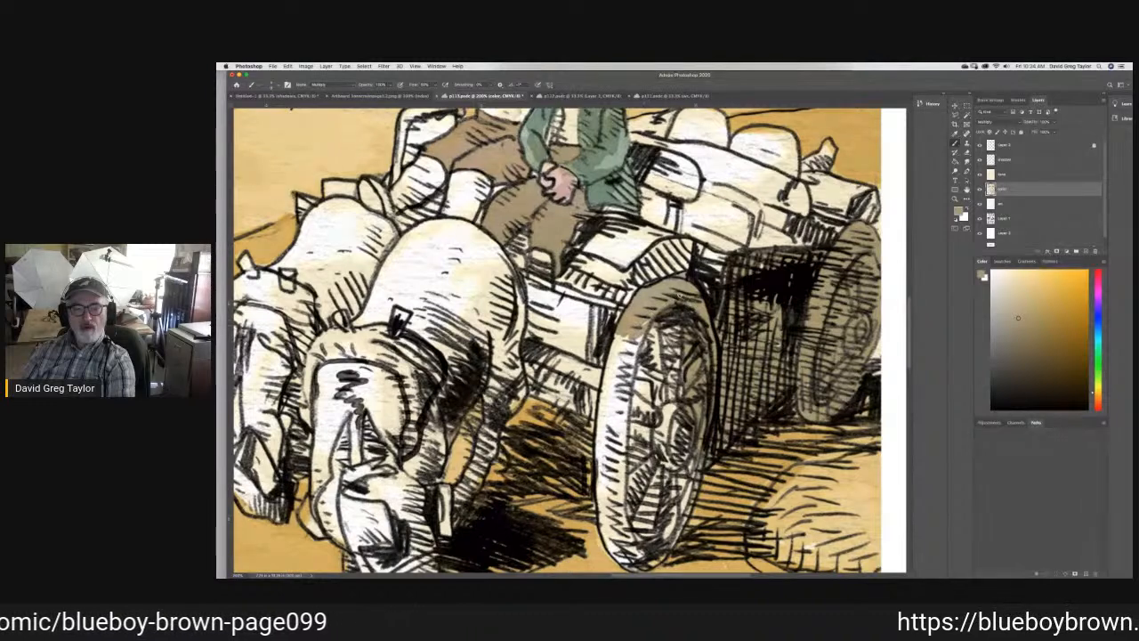
{"action": "mouse_move", "coordinate": [621, 337]}
{"action": "left_mouse_down"}
{"action": "mouse_move", "coordinate": [611, 366]}
{"action": "mouse_move", "coordinate": [630, 380]}
{"action": "left_mouse_up"}
{"action": "mouse_move", "coordinate": [655, 331]}
{"action": "left_mouse_down"}
{"action": "mouse_move", "coordinate": [643, 390]}
{"action": "mouse_move", "coordinate": [696, 335]}
{"action": "left_mouse_up"}
{"action": "left_click_drag", "start_coordinate": [682, 400], "coordinate": [671, 409]}
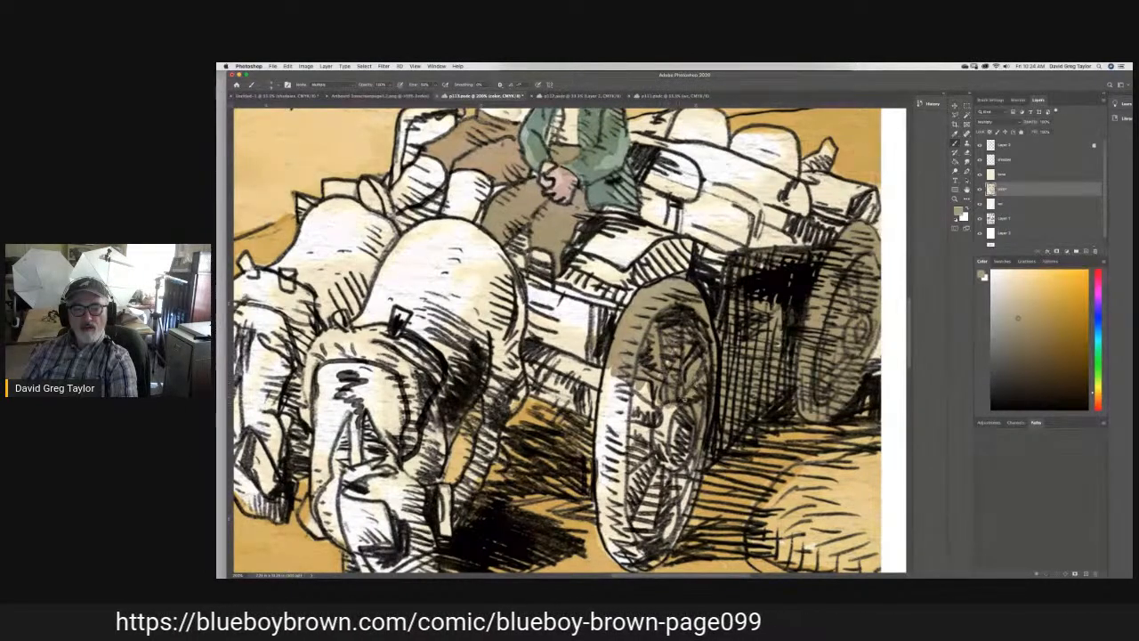
{"action": "left_click_drag", "start_coordinate": [673, 357], "coordinate": [651, 411]}
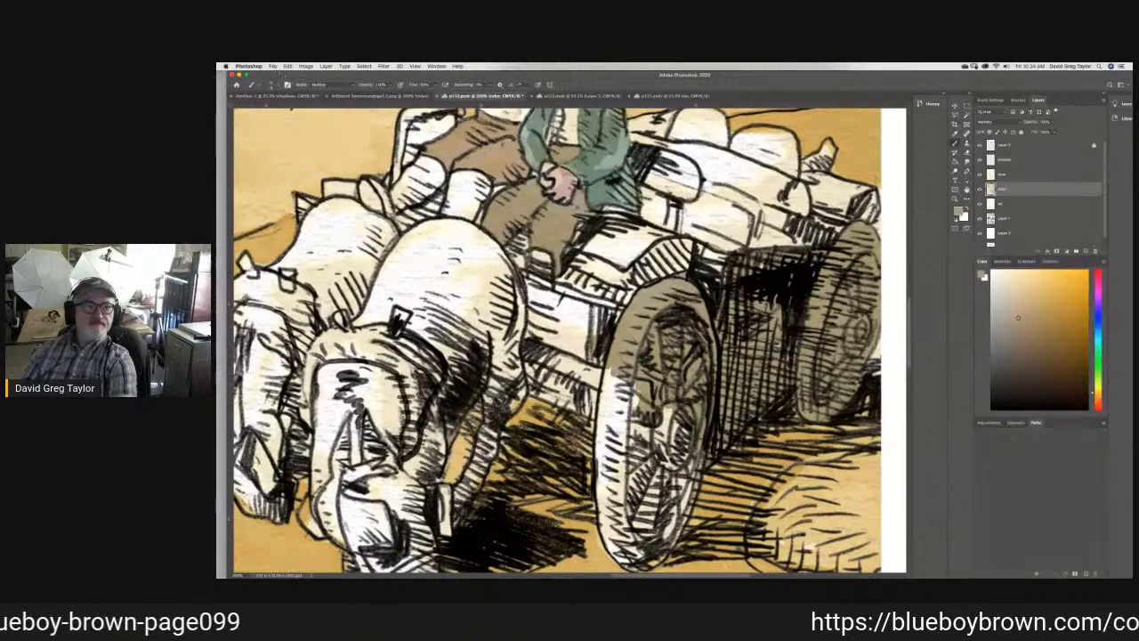
- Open the recent file p099.tif to check how the wagon is colored on that page
{"action": "left_click", "coordinate": [273, 67]}
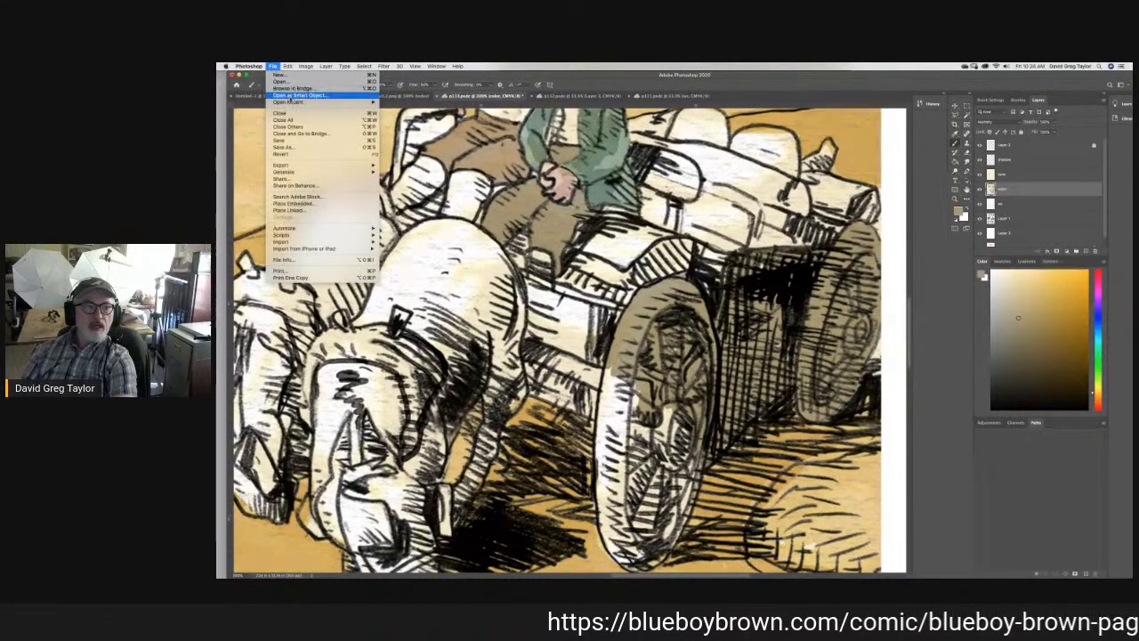
{"action": "mouse_move", "coordinate": [289, 102]}
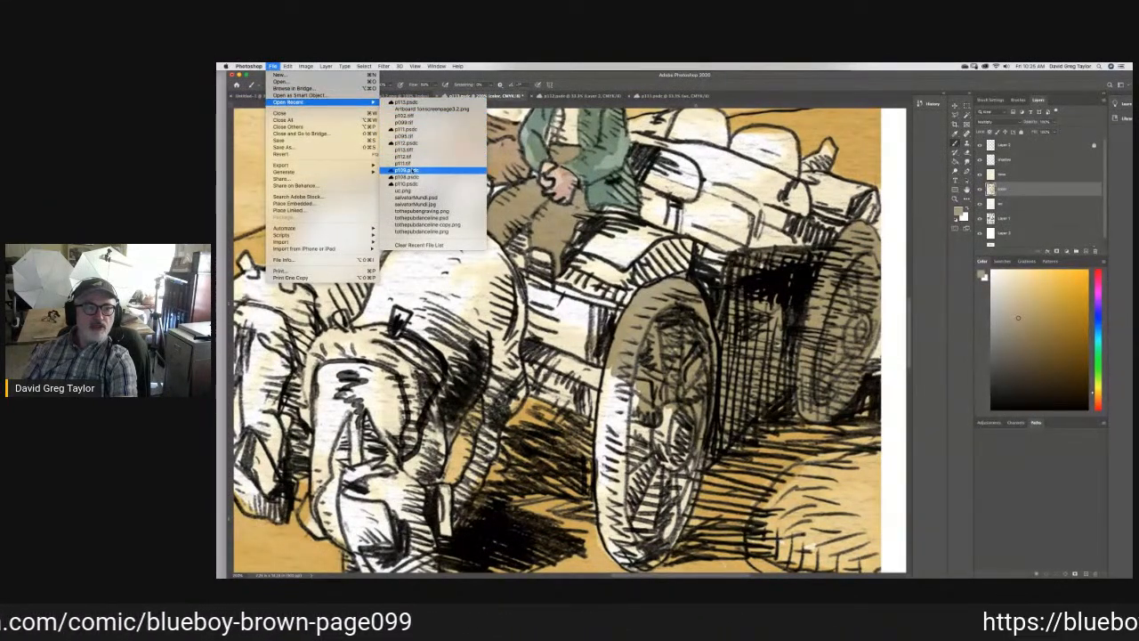
{"action": "left_click", "coordinate": [411, 123]}
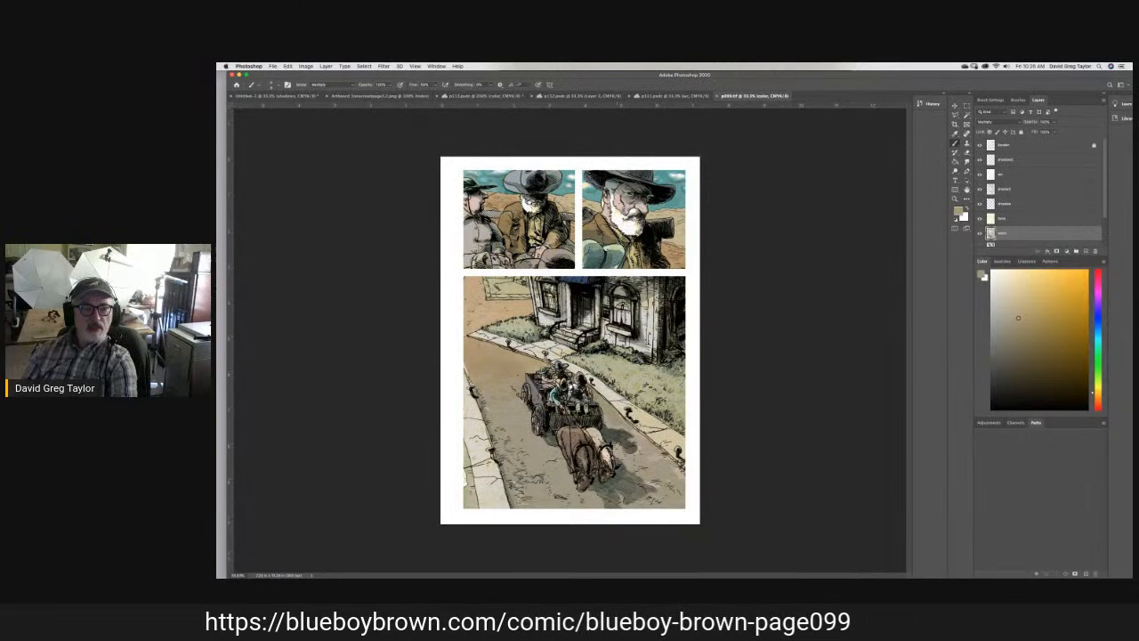
- Open the cloud document p098 and sample the gray of the wagon in its second panel as the brush color
{"action": "left_click", "coordinate": [273, 67]}
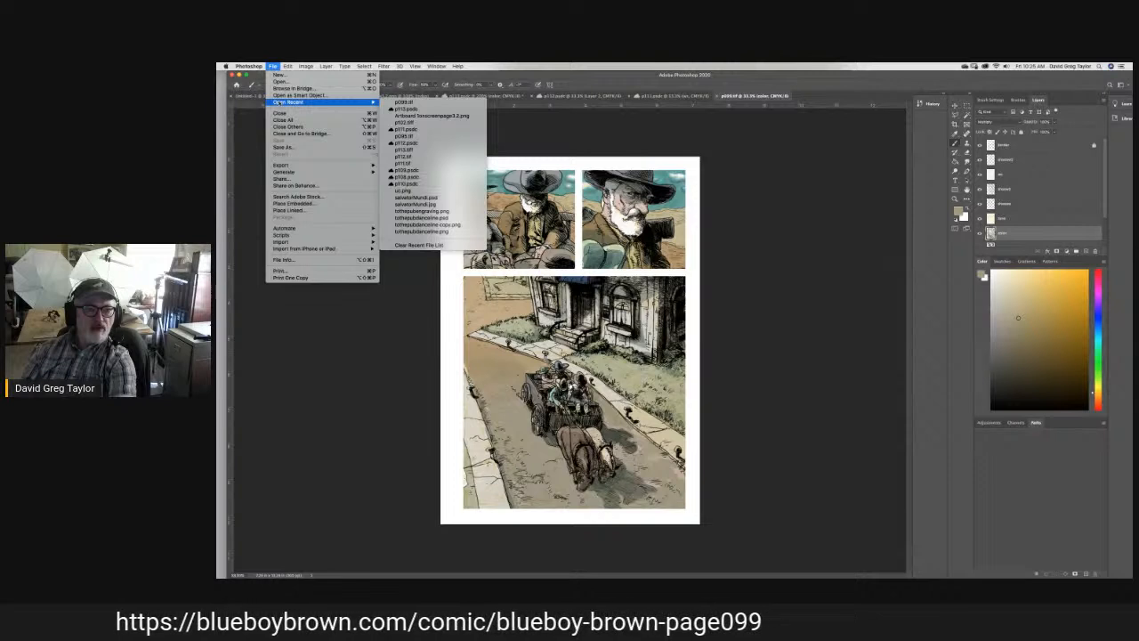
{"action": "left_click", "coordinate": [280, 81]}
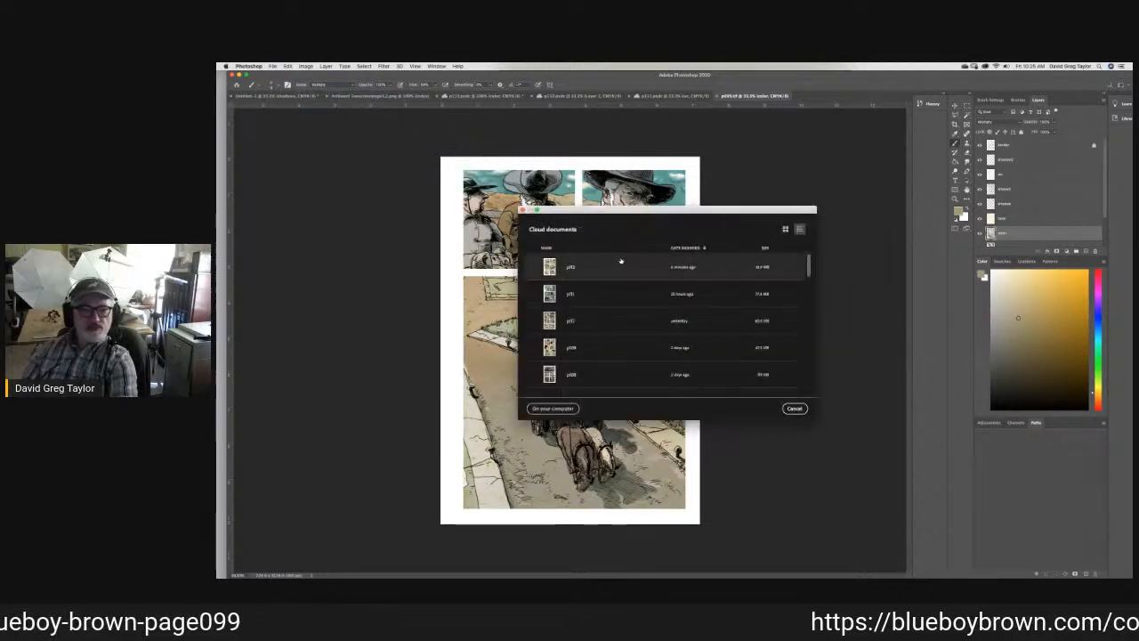
{"action": "scroll", "coordinate": [811, 292], "scroll_direction": "down", "scroll_amount": 5}
{"action": "left_click_drag", "start_coordinate": [810, 303], "coordinate": [816, 339]}
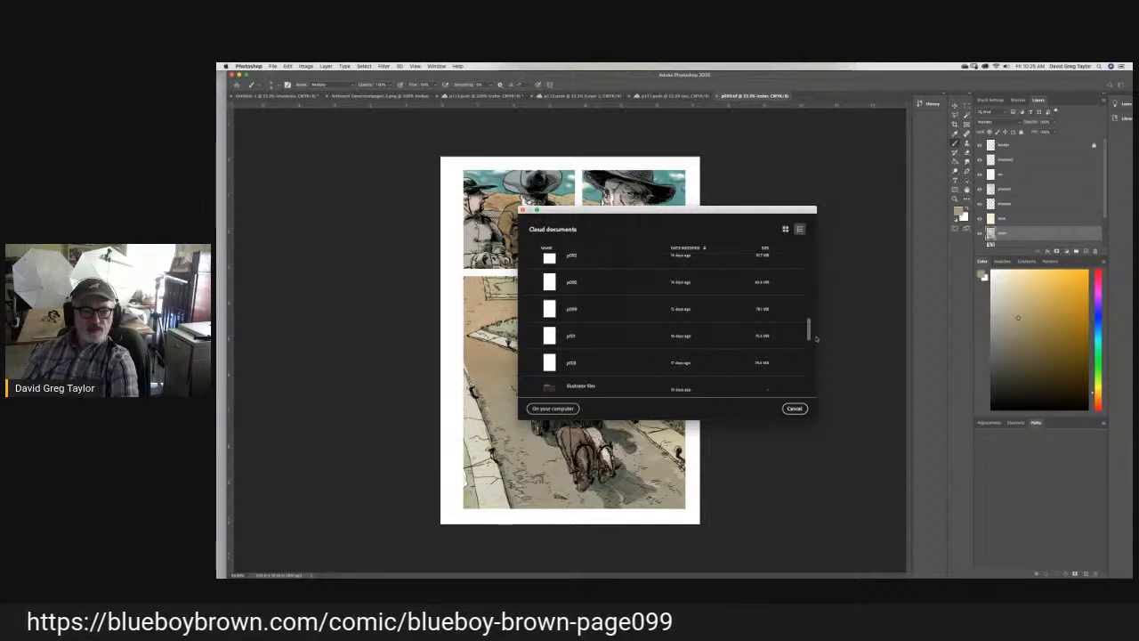
{"action": "left_click_drag", "start_coordinate": [817, 338], "coordinate": [810, 286]}
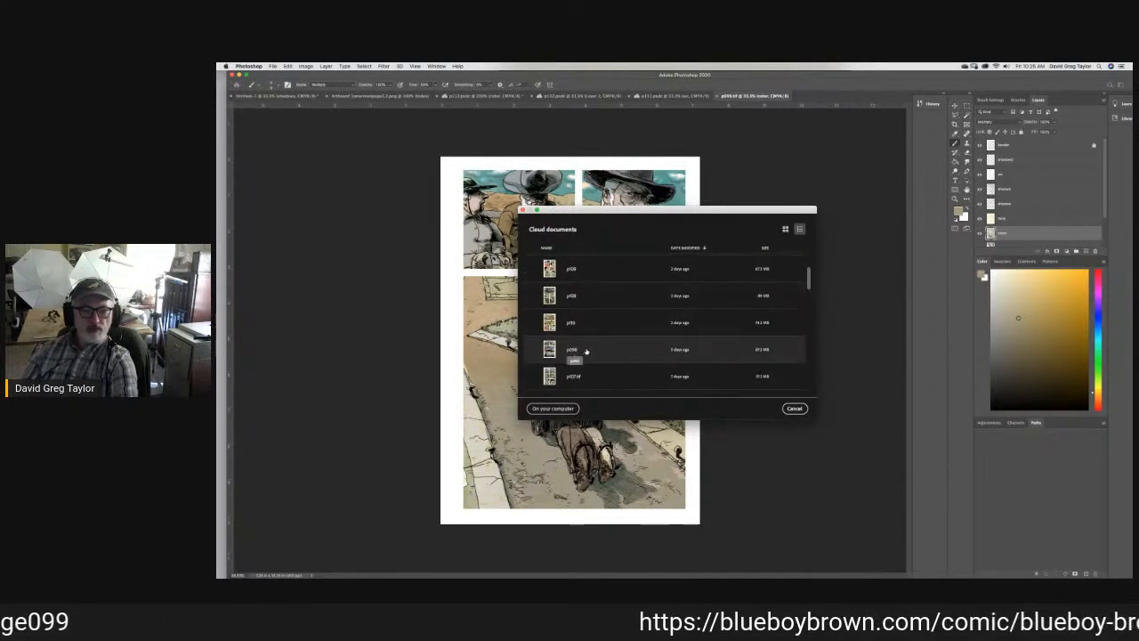
{"action": "left_click", "coordinate": [586, 349]}
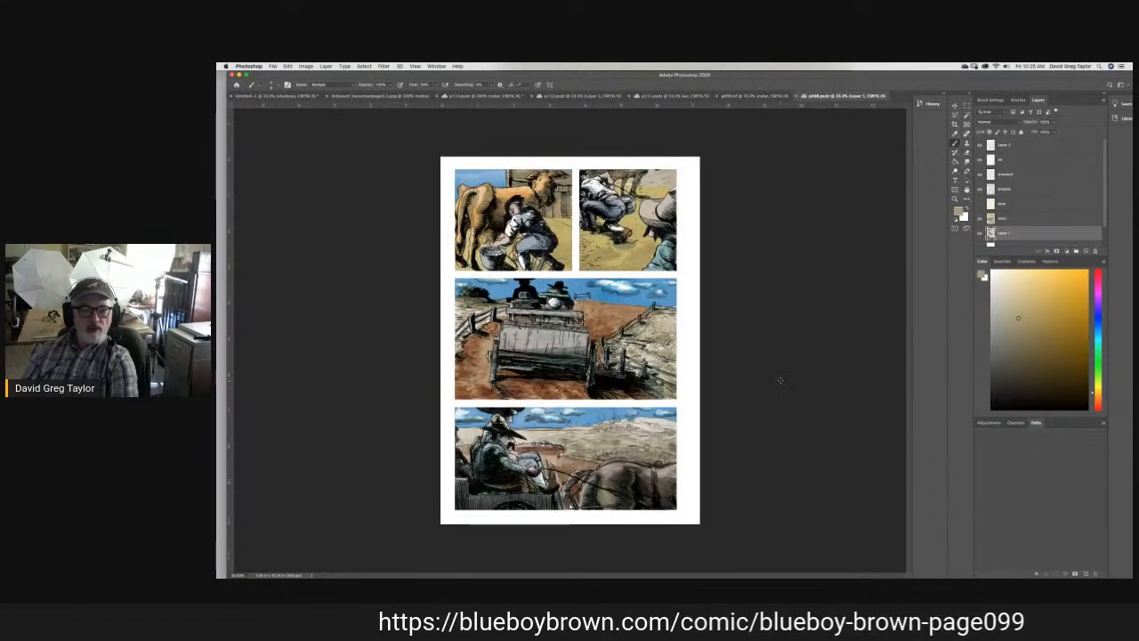
{"action": "left_click", "coordinate": [956, 135]}
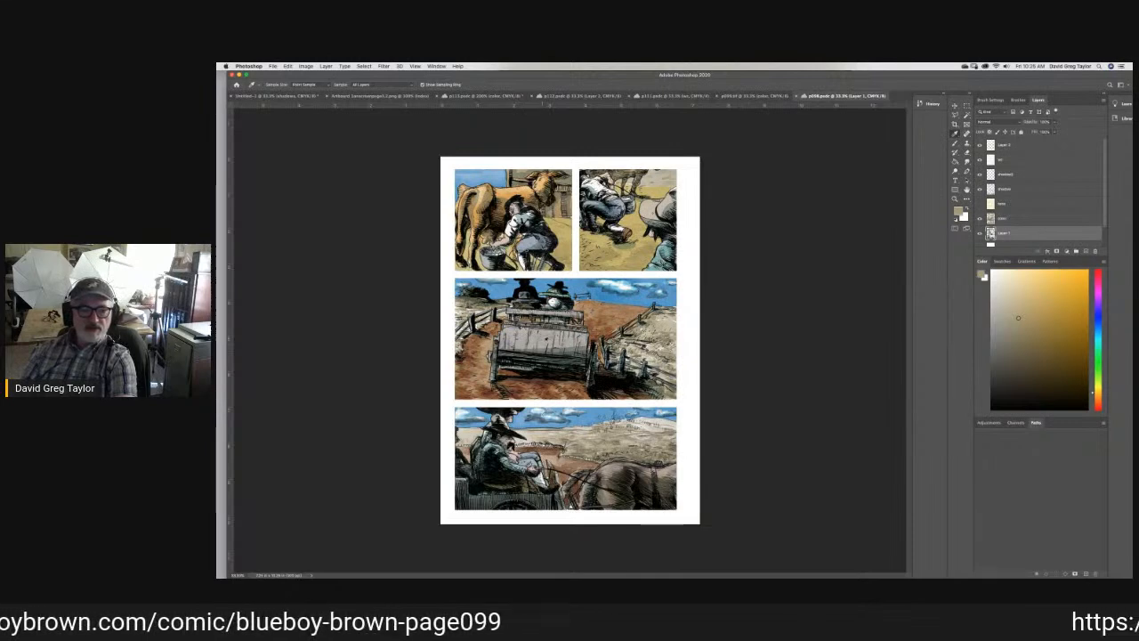
{"action": "left_click", "coordinate": [542, 345]}
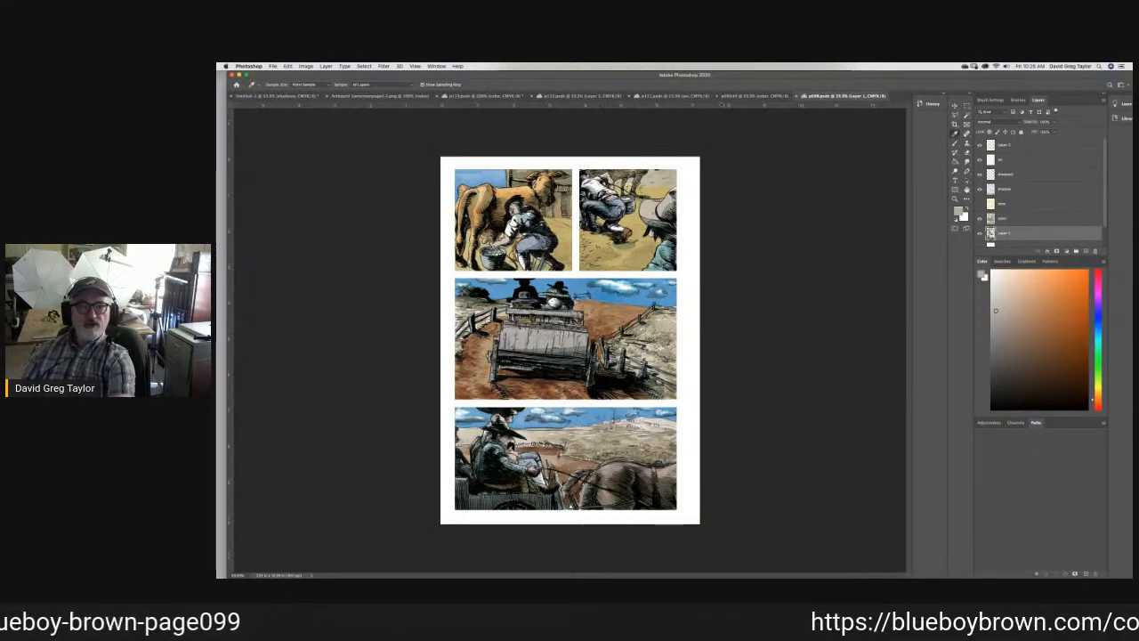
- Return to page p113 and erase the brown from the wagon's wheels and side in the third panel
{"action": "left_click", "coordinate": [481, 95]}
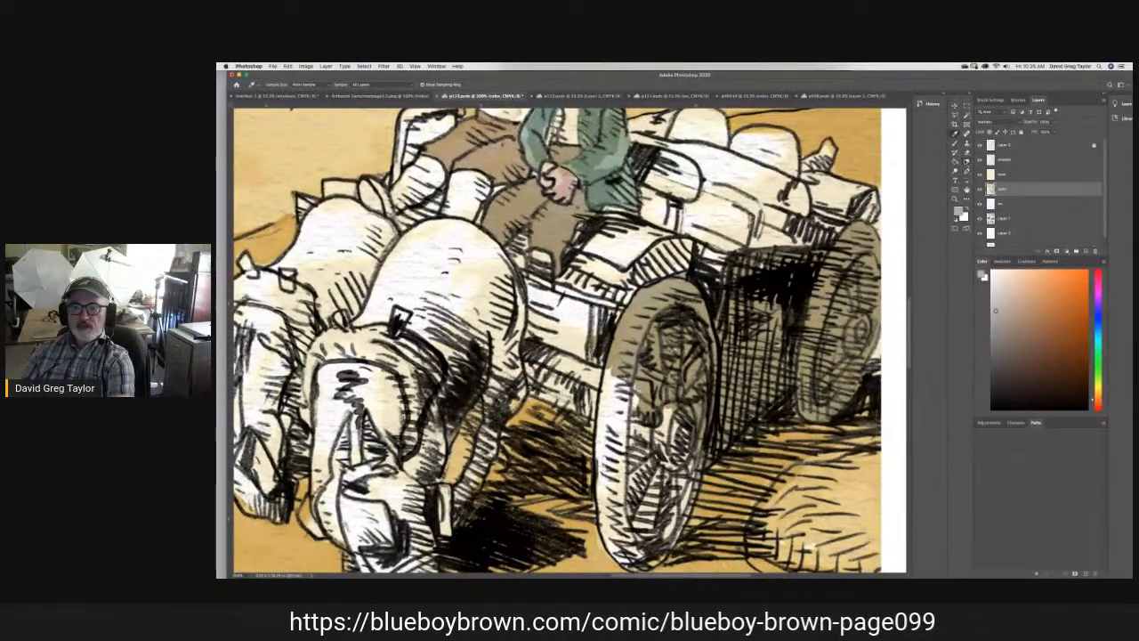
{"action": "key", "text": "b"}
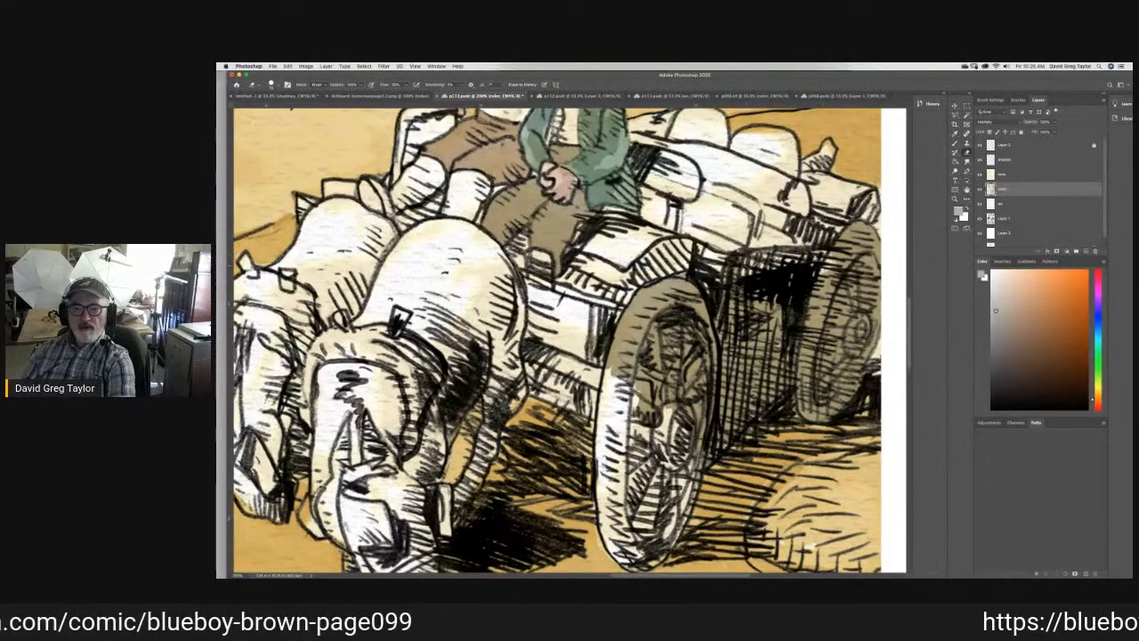
{"action": "mouse_move", "coordinate": [821, 281]}
{"action": "left_mouse_down"}
{"action": "mouse_move", "coordinate": [854, 235]}
{"action": "mouse_move", "coordinate": [873, 254]}
{"action": "mouse_move", "coordinate": [864, 352]}
{"action": "mouse_move", "coordinate": [841, 396]}
{"action": "mouse_move", "coordinate": [859, 374]}
{"action": "mouse_move", "coordinate": [828, 409]}
{"action": "mouse_move", "coordinate": [801, 387]}
{"action": "mouse_move", "coordinate": [815, 415]}
{"action": "mouse_move", "coordinate": [823, 261]}
{"action": "mouse_move", "coordinate": [841, 374]}
{"action": "mouse_move", "coordinate": [757, 343]}
{"action": "mouse_move", "coordinate": [770, 320]}
{"action": "mouse_move", "coordinate": [636, 298]}
{"action": "mouse_move", "coordinate": [614, 352]}
{"action": "mouse_move", "coordinate": [623, 379]}
{"action": "mouse_move", "coordinate": [668, 312]}
{"action": "mouse_move", "coordinate": [680, 410]}
{"action": "mouse_move", "coordinate": [703, 356]}
{"action": "mouse_move", "coordinate": [784, 365]}
{"action": "mouse_move", "coordinate": [714, 439]}
{"action": "mouse_move", "coordinate": [697, 423]}
{"action": "left_mouse_up"}
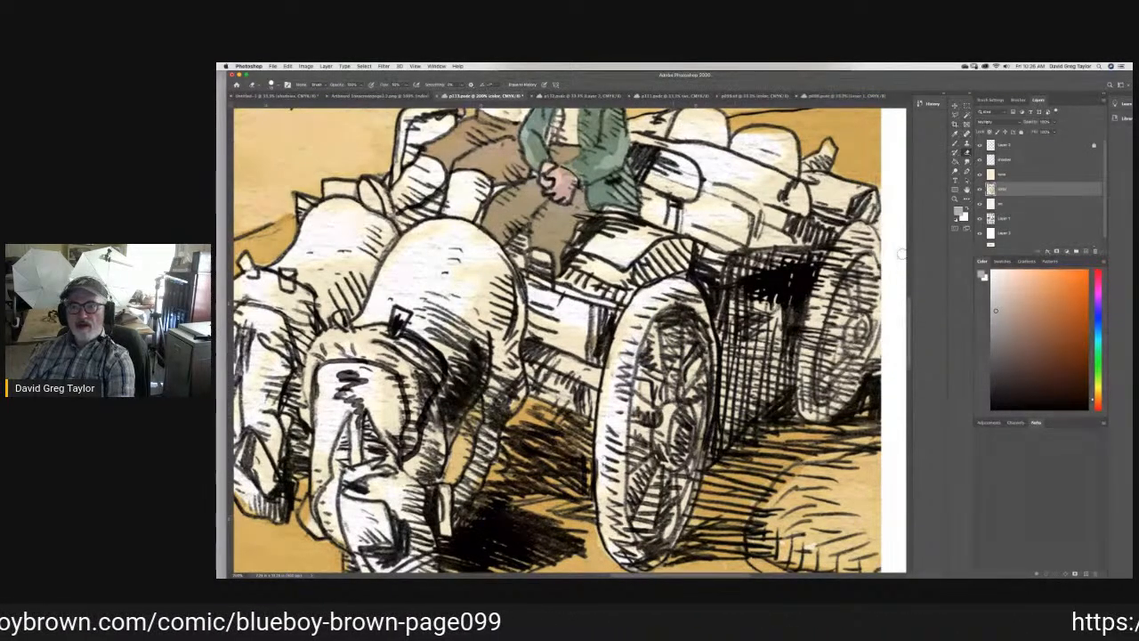
- Brush the sampled wagon gray over the rear wheel and the cross-hatched side of the wagon in the third panel
{"action": "left_click", "coordinate": [955, 144]}
{"action": "mouse_move", "coordinate": [844, 283]}
{"action": "left_mouse_down"}
{"action": "mouse_move", "coordinate": [819, 303]}
{"action": "mouse_move", "coordinate": [836, 256]}
{"action": "mouse_move", "coordinate": [874, 233]}
{"action": "mouse_move", "coordinate": [869, 267]}
{"action": "mouse_move", "coordinate": [857, 242]}
{"action": "mouse_move", "coordinate": [855, 307]}
{"action": "mouse_move", "coordinate": [872, 329]}
{"action": "mouse_move", "coordinate": [865, 372]}
{"action": "mouse_move", "coordinate": [852, 397]}
{"action": "mouse_move", "coordinate": [813, 413]}
{"action": "left_mouse_up"}
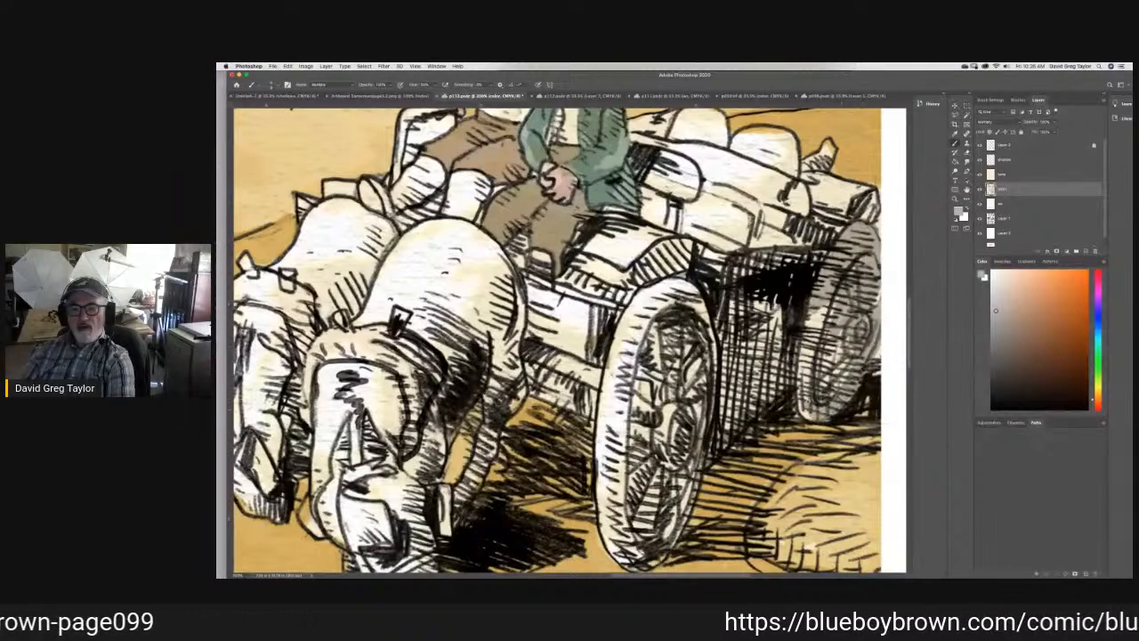
{"action": "left_click_drag", "start_coordinate": [810, 372], "coordinate": [817, 307]}
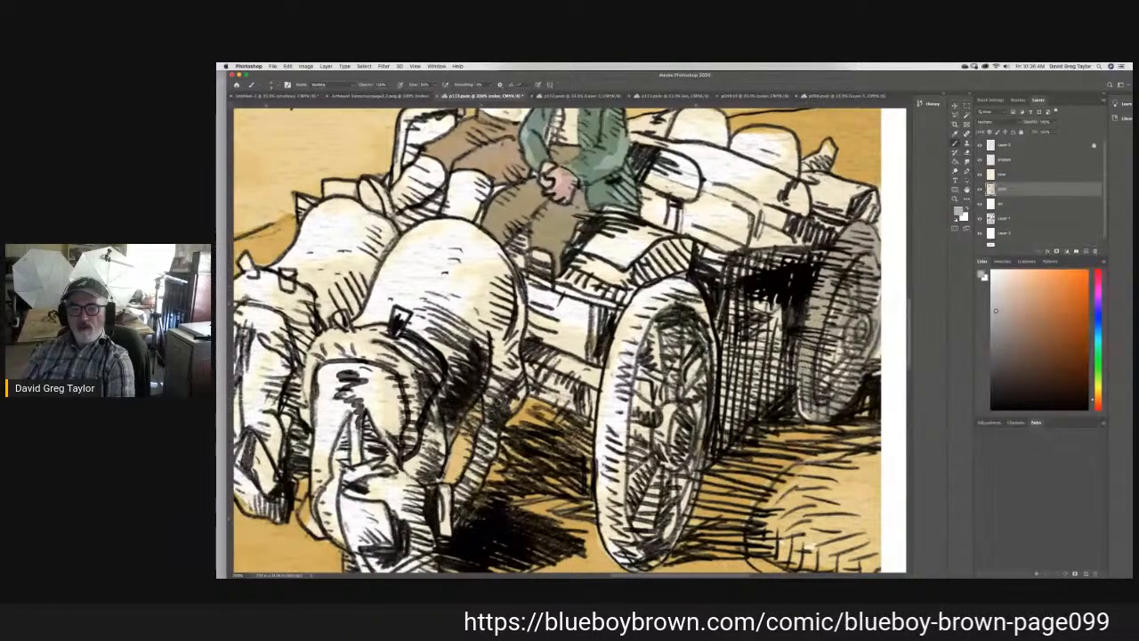
{"action": "mouse_move", "coordinate": [814, 388]}
{"action": "left_mouse_down"}
{"action": "mouse_move", "coordinate": [843, 331]}
{"action": "mouse_move", "coordinate": [854, 364]}
{"action": "mouse_move", "coordinate": [799, 413]}
{"action": "left_mouse_up"}
{"action": "mouse_move", "coordinate": [790, 360]}
{"action": "left_mouse_down"}
{"action": "mouse_move", "coordinate": [754, 376]}
{"action": "mouse_move", "coordinate": [780, 333]}
{"action": "mouse_move", "coordinate": [753, 302]}
{"action": "mouse_move", "coordinate": [745, 272]}
{"action": "mouse_move", "coordinate": [760, 259]}
{"action": "left_mouse_up"}
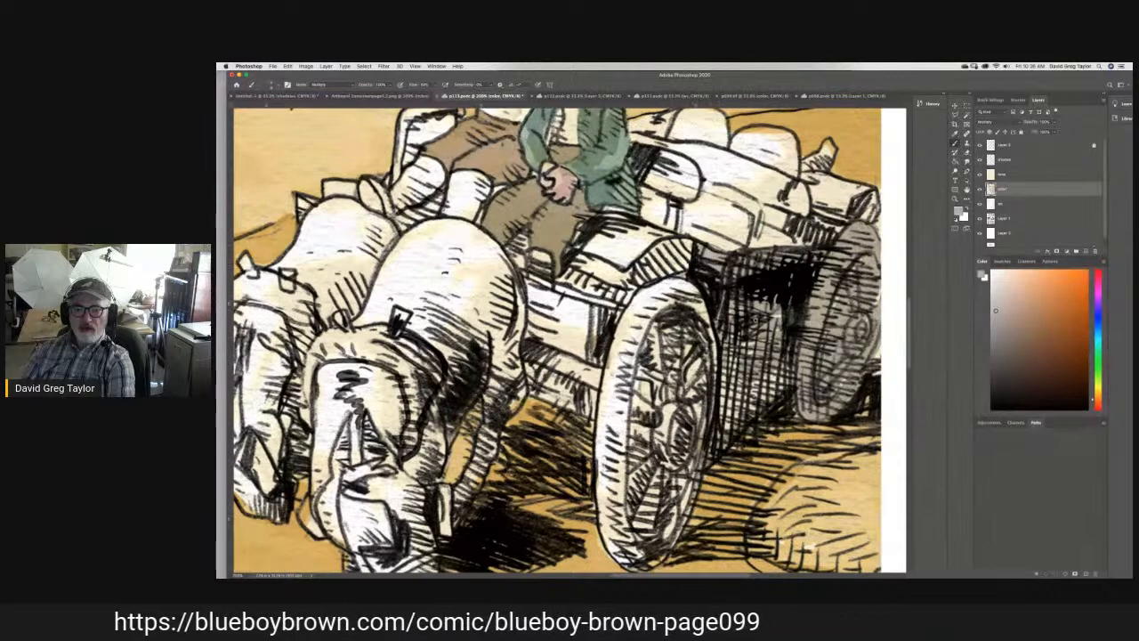
{"action": "mouse_move", "coordinate": [709, 369]}
{"action": "left_mouse_down"}
{"action": "mouse_move", "coordinate": [730, 370]}
{"action": "mouse_move", "coordinate": [703, 399]}
{"action": "mouse_move", "coordinate": [718, 406]}
{"action": "mouse_move", "coordinate": [787, 367]}
{"action": "mouse_move", "coordinate": [739, 418]}
{"action": "mouse_move", "coordinate": [792, 377]}
{"action": "left_mouse_up"}
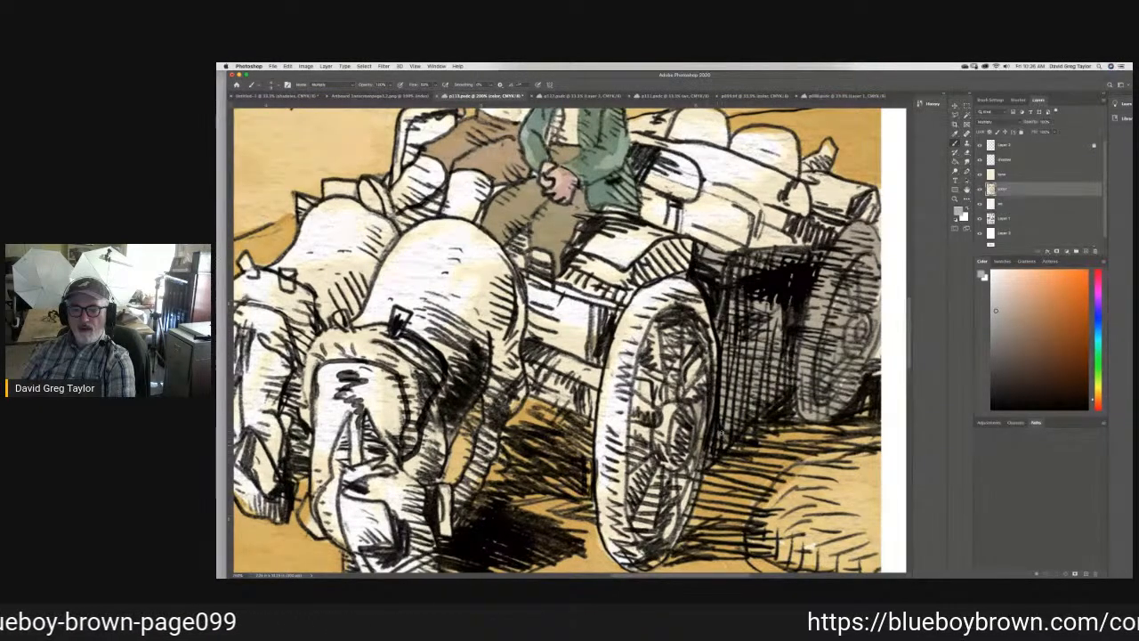
- Brush the same gray over the wagon's front wheel and over its front boards and load behind the seated men
{"action": "mouse_move", "coordinate": [700, 445]}
{"action": "left_mouse_down"}
{"action": "mouse_move", "coordinate": [708, 379]}
{"action": "mouse_move", "coordinate": [654, 343]}
{"action": "mouse_move", "coordinate": [661, 307]}
{"action": "mouse_move", "coordinate": [677, 349]}
{"action": "left_mouse_up"}
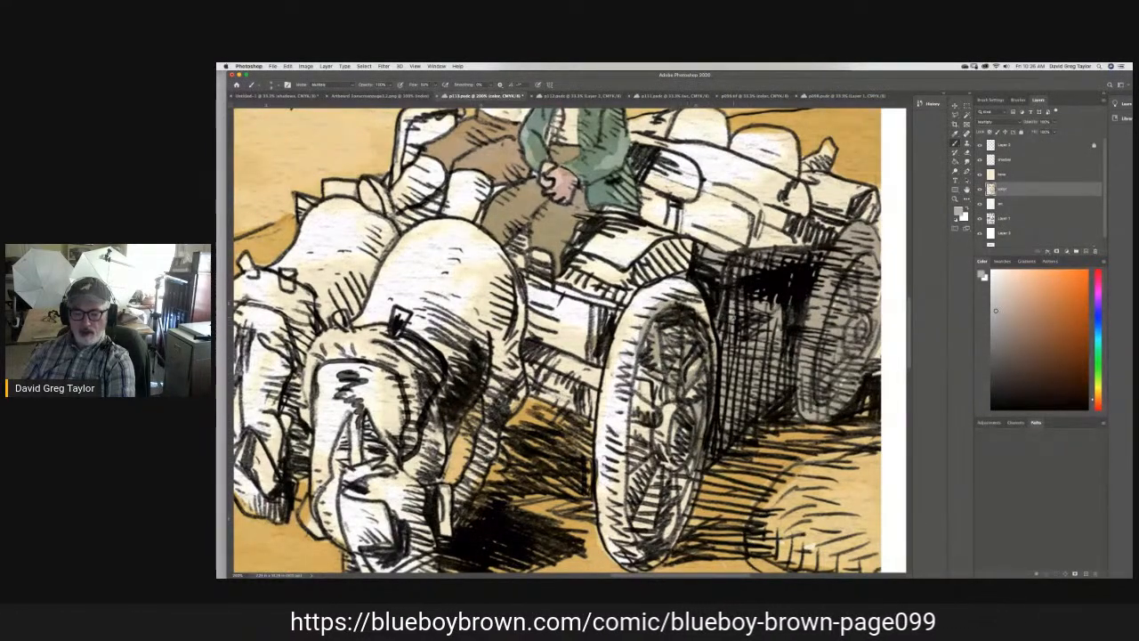
{"action": "mouse_move", "coordinate": [675, 305]}
{"action": "left_mouse_down"}
{"action": "mouse_move", "coordinate": [633, 324]}
{"action": "mouse_move", "coordinate": [629, 315]}
{"action": "mouse_move", "coordinate": [687, 290]}
{"action": "mouse_move", "coordinate": [633, 336]}
{"action": "mouse_move", "coordinate": [627, 445]}
{"action": "mouse_move", "coordinate": [641, 392]}
{"action": "mouse_move", "coordinate": [663, 427]}
{"action": "mouse_move", "coordinate": [681, 392]}
{"action": "left_mouse_up"}
{"action": "mouse_move", "coordinate": [675, 434]}
{"action": "left_mouse_down"}
{"action": "mouse_move", "coordinate": [692, 527]}
{"action": "mouse_move", "coordinate": [657, 561]}
{"action": "mouse_move", "coordinate": [621, 551]}
{"action": "mouse_move", "coordinate": [602, 510]}
{"action": "left_mouse_up"}
{"action": "mouse_move", "coordinate": [602, 469]}
{"action": "left_mouse_down"}
{"action": "mouse_move", "coordinate": [606, 371]}
{"action": "mouse_move", "coordinate": [636, 536]}
{"action": "mouse_move", "coordinate": [649, 434]}
{"action": "mouse_move", "coordinate": [636, 485]}
{"action": "left_mouse_up"}
{"action": "mouse_move", "coordinate": [619, 351]}
{"action": "left_mouse_down"}
{"action": "mouse_move", "coordinate": [574, 356]}
{"action": "mouse_move", "coordinate": [559, 383]}
{"action": "mouse_move", "coordinate": [539, 355]}
{"action": "mouse_move", "coordinate": [545, 386]}
{"action": "mouse_move", "coordinate": [583, 403]}
{"action": "mouse_move", "coordinate": [554, 321]}
{"action": "mouse_move", "coordinate": [546, 338]}
{"action": "mouse_move", "coordinate": [537, 322]}
{"action": "mouse_move", "coordinate": [533, 280]}
{"action": "mouse_move", "coordinate": [571, 297]}
{"action": "mouse_move", "coordinate": [586, 267]}
{"action": "mouse_move", "coordinate": [614, 294]}
{"action": "mouse_move", "coordinate": [588, 334]}
{"action": "mouse_move", "coordinate": [579, 316]}
{"action": "mouse_move", "coordinate": [627, 238]}
{"action": "mouse_move", "coordinate": [616, 226]}
{"action": "mouse_move", "coordinate": [586, 253]}
{"action": "mouse_move", "coordinate": [605, 218]}
{"action": "mouse_move", "coordinate": [654, 201]}
{"action": "mouse_move", "coordinate": [650, 192]}
{"action": "mouse_move", "coordinate": [672, 204]}
{"action": "mouse_move", "coordinate": [638, 239]}
{"action": "mouse_move", "coordinate": [676, 267]}
{"action": "mouse_move", "coordinate": [704, 265]}
{"action": "mouse_move", "coordinate": [699, 247]}
{"action": "mouse_move", "coordinate": [716, 237]}
{"action": "mouse_move", "coordinate": [806, 235]}
{"action": "mouse_move", "coordinate": [873, 214]}
{"action": "mouse_move", "coordinate": [850, 187]}
{"action": "mouse_move", "coordinate": [805, 181]}
{"action": "mouse_move", "coordinate": [786, 144]}
{"action": "mouse_move", "coordinate": [757, 136]}
{"action": "mouse_move", "coordinate": [742, 142]}
{"action": "mouse_move", "coordinate": [764, 156]}
{"action": "mouse_move", "coordinate": [773, 191]}
{"action": "mouse_move", "coordinate": [832, 209]}
{"action": "mouse_move", "coordinate": [701, 204]}
{"action": "mouse_move", "coordinate": [655, 178]}
{"action": "left_mouse_up"}
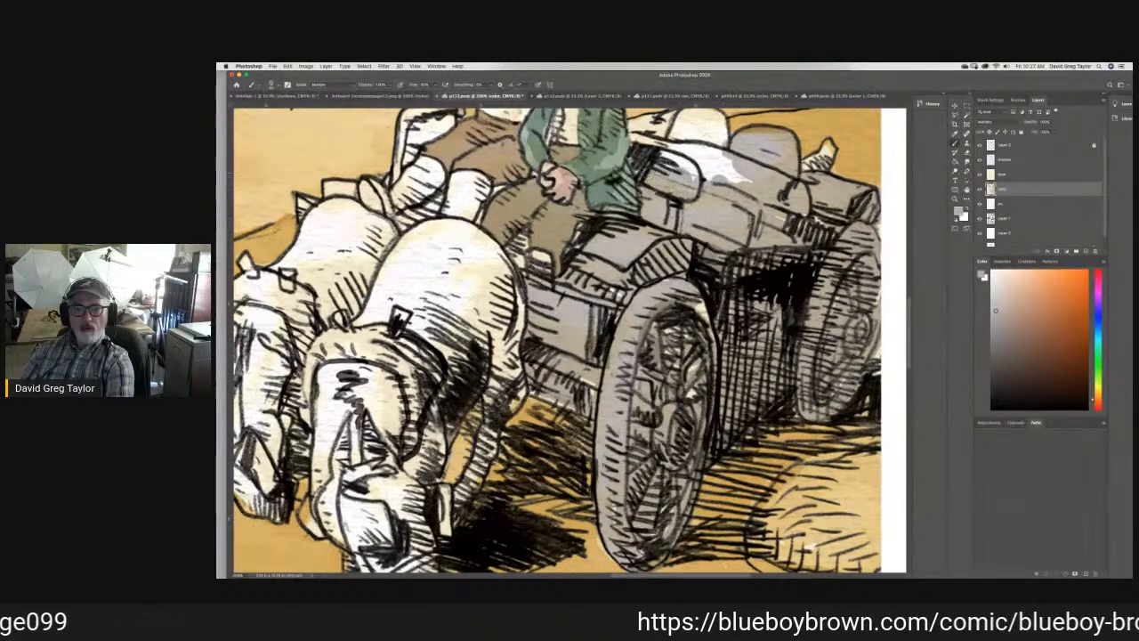
{"action": "mouse_move", "coordinate": [635, 139]}
{"action": "left_mouse_down"}
{"action": "mouse_move", "coordinate": [698, 151]}
{"action": "mouse_move", "coordinate": [679, 130]}
{"action": "mouse_move", "coordinate": [686, 116]}
{"action": "mouse_move", "coordinate": [707, 116]}
{"action": "mouse_move", "coordinate": [714, 138]}
{"action": "mouse_move", "coordinate": [706, 122]}
{"action": "mouse_move", "coordinate": [696, 135]}
{"action": "mouse_move", "coordinate": [678, 129]}
{"action": "mouse_move", "coordinate": [695, 171]}
{"action": "mouse_move", "coordinate": [717, 190]}
{"action": "mouse_move", "coordinate": [726, 168]}
{"action": "mouse_move", "coordinate": [694, 152]}
{"action": "mouse_move", "coordinate": [739, 174]}
{"action": "left_mouse_up"}
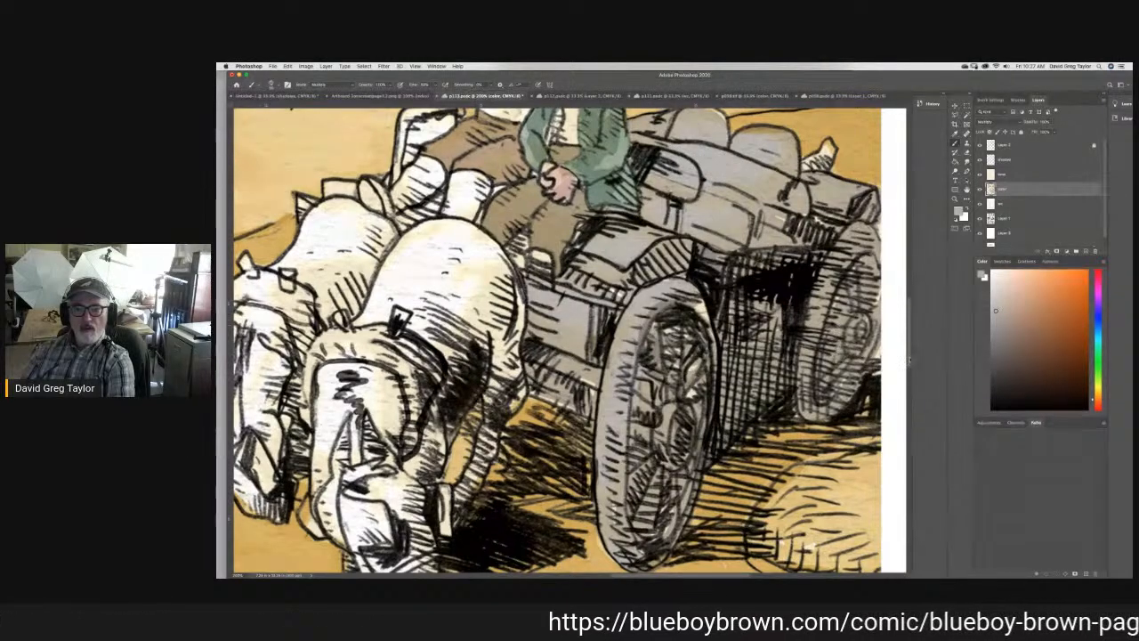
- Brush the gray over the far seat rail and the wagon parts showing between and behind the horses
{"action": "scroll", "coordinate": [528, 350], "scroll_direction": "up", "scroll_amount": 5}
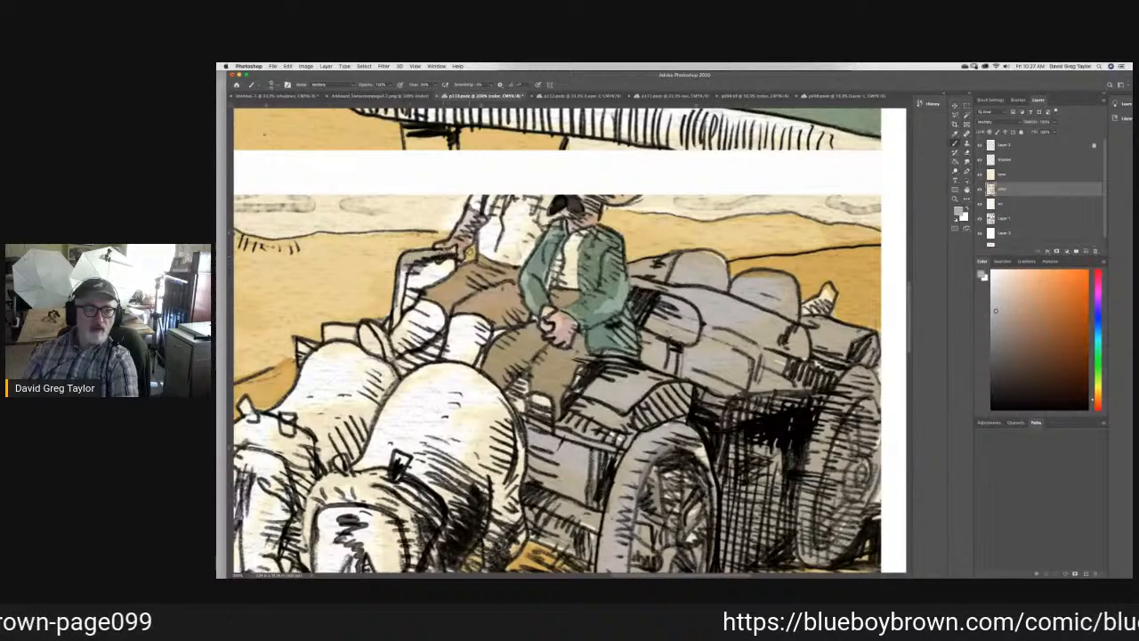
{"action": "left_click_drag", "start_coordinate": [444, 266], "coordinate": [405, 299]}
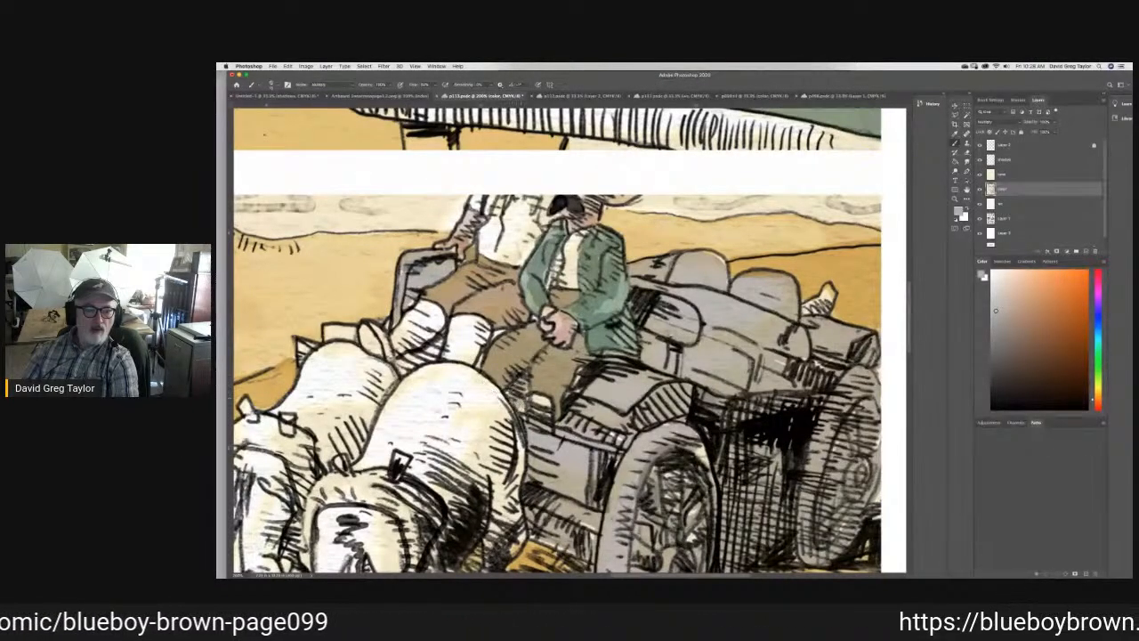
{"action": "left_click_drag", "start_coordinate": [436, 349], "coordinate": [402, 361]}
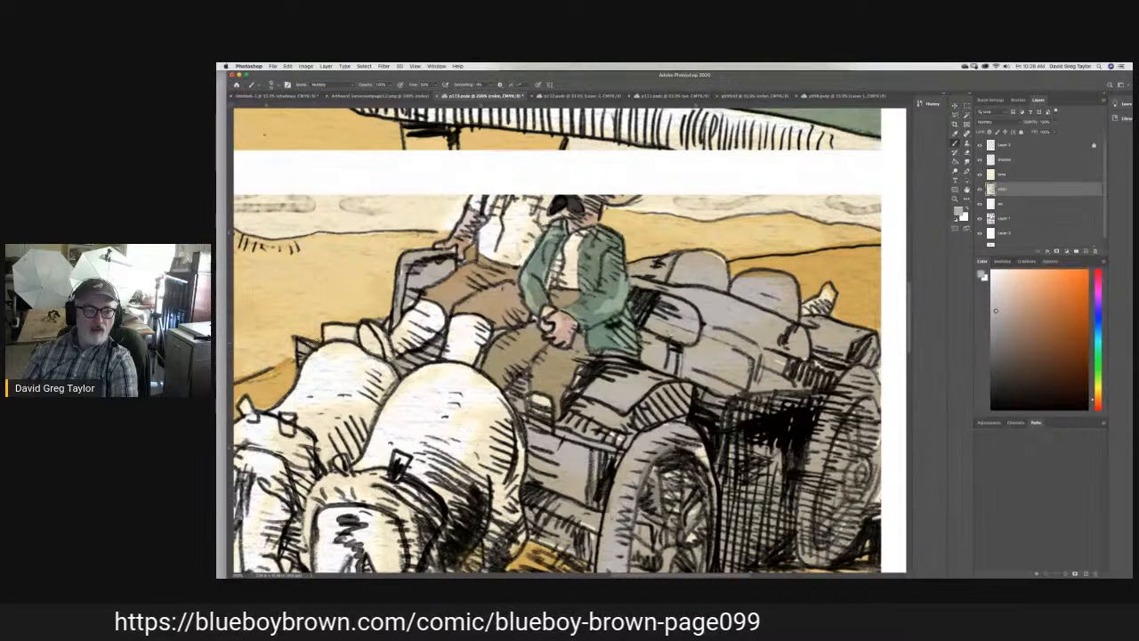
{"action": "left_click_drag", "start_coordinate": [328, 336], "coordinate": [356, 330]}
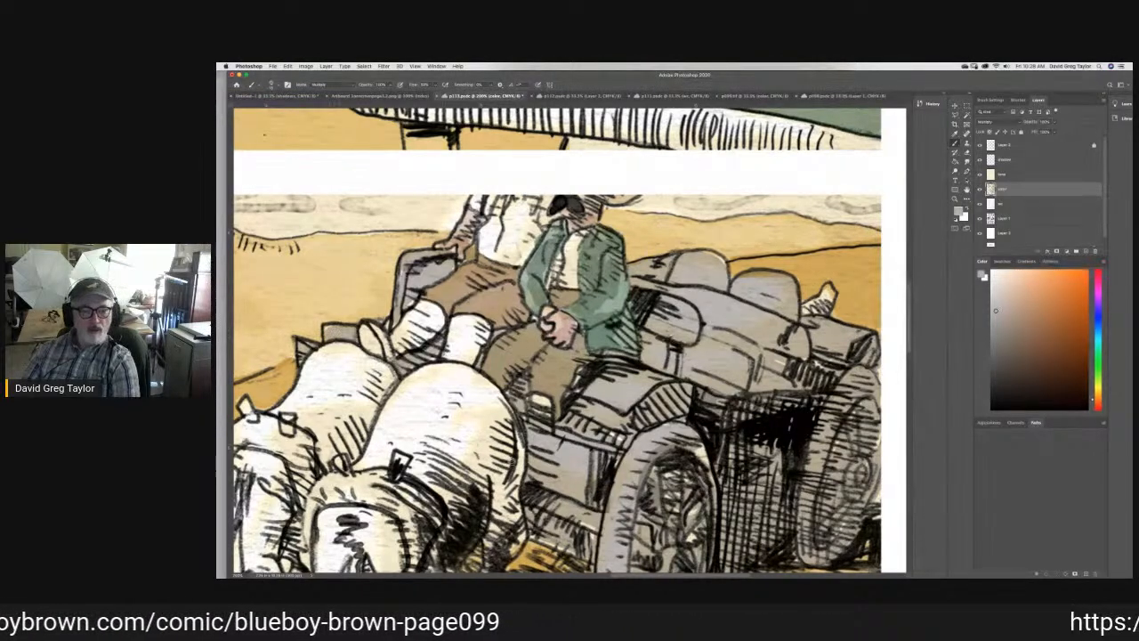
{"action": "mouse_move", "coordinate": [439, 342]}
{"action": "left_mouse_down"}
{"action": "mouse_move", "coordinate": [423, 347]}
{"action": "mouse_move", "coordinate": [431, 354]}
{"action": "left_mouse_up"}
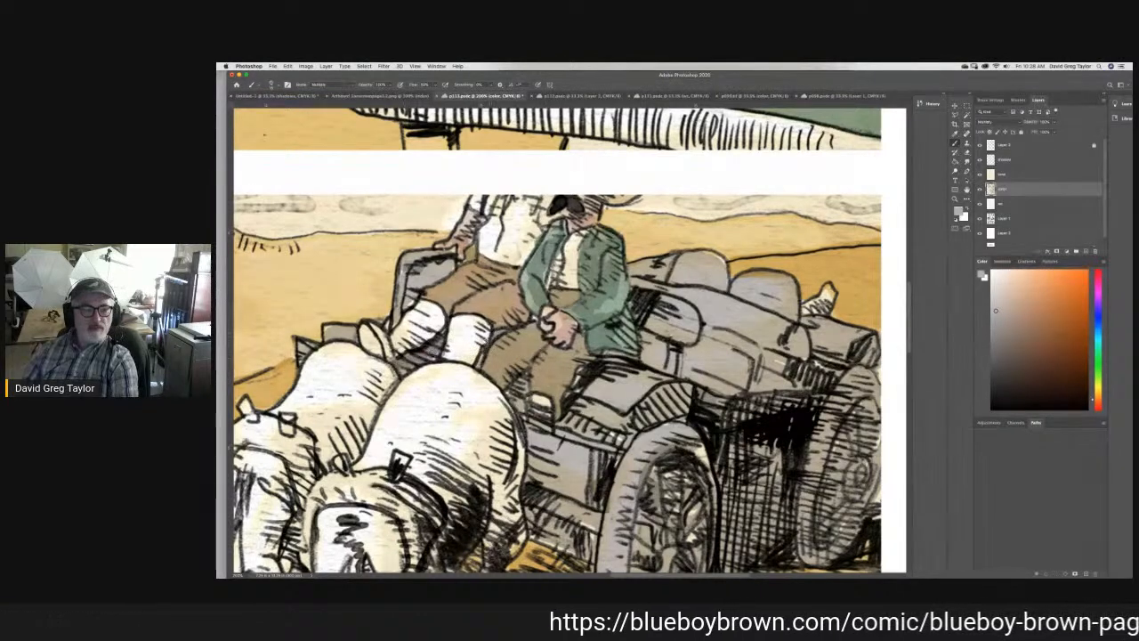
{"action": "mouse_move", "coordinate": [407, 277]}
{"action": "left_mouse_down"}
{"action": "mouse_move", "coordinate": [445, 266]}
{"action": "mouse_move", "coordinate": [408, 297]}
{"action": "left_mouse_up"}
- Brush a second pass of the gray over the shaded parts of the wagon's seat, front boards, side and front wheel
{"action": "mouse_move", "coordinate": [532, 436]}
{"action": "left_mouse_down"}
{"action": "mouse_move", "coordinate": [606, 424]}
{"action": "mouse_move", "coordinate": [613, 415]}
{"action": "mouse_move", "coordinate": [588, 403]}
{"action": "mouse_move", "coordinate": [623, 372]}
{"action": "mouse_move", "coordinate": [657, 366]}
{"action": "mouse_move", "coordinate": [645, 338]}
{"action": "left_mouse_up"}
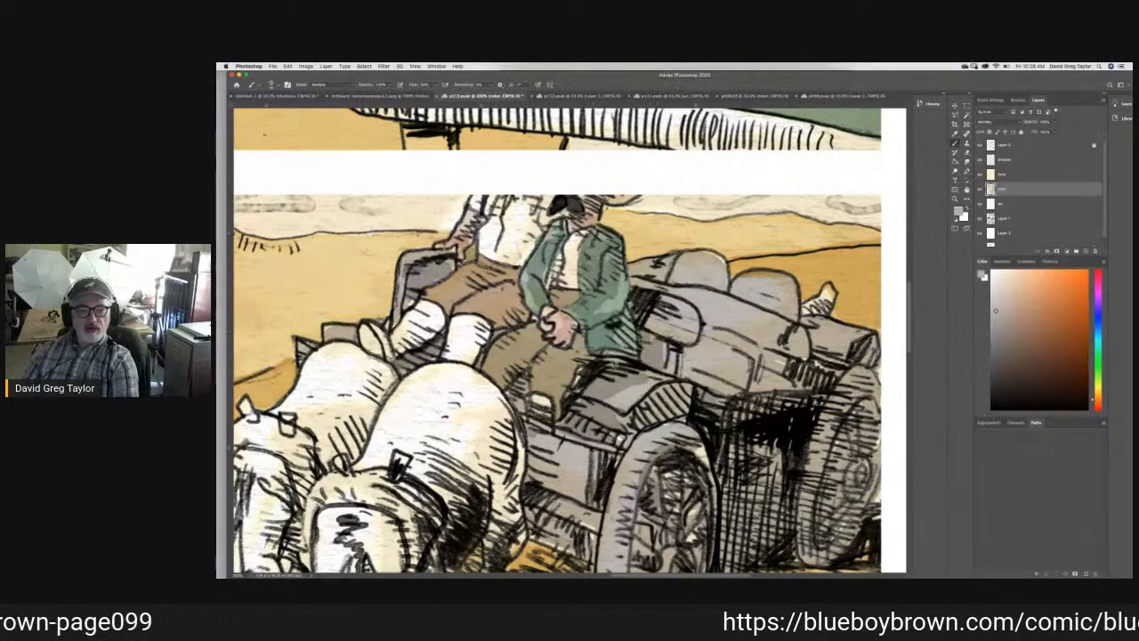
{"action": "mouse_move", "coordinate": [522, 397]}
{"action": "left_mouse_down"}
{"action": "mouse_move", "coordinate": [542, 495]}
{"action": "mouse_move", "coordinate": [566, 487]}
{"action": "mouse_move", "coordinate": [534, 521]}
{"action": "mouse_move", "coordinate": [555, 526]}
{"action": "mouse_move", "coordinate": [537, 515]}
{"action": "mouse_move", "coordinate": [531, 529]}
{"action": "left_mouse_up"}
{"action": "mouse_move", "coordinate": [706, 483]}
{"action": "left_mouse_down"}
{"action": "mouse_move", "coordinate": [762, 489]}
{"action": "mouse_move", "coordinate": [785, 463]}
{"action": "mouse_move", "coordinate": [874, 414]}
{"action": "mouse_move", "coordinate": [850, 401]}
{"action": "mouse_move", "coordinate": [808, 523]}
{"action": "mouse_move", "coordinate": [860, 457]}
{"action": "left_mouse_up"}
{"action": "scroll", "coordinate": [910, 326], "scroll_direction": "down", "scroll_amount": 5}
{"action": "mouse_move", "coordinate": [698, 328]}
{"action": "left_mouse_down"}
{"action": "mouse_move", "coordinate": [626, 355]}
{"action": "mouse_move", "coordinate": [648, 384]}
{"action": "mouse_move", "coordinate": [689, 240]}
{"action": "mouse_move", "coordinate": [674, 214]}
{"action": "mouse_move", "coordinate": [637, 249]}
{"action": "mouse_move", "coordinate": [633, 182]}
{"action": "mouse_move", "coordinate": [659, 153]}
{"action": "left_mouse_up"}
{"action": "mouse_move", "coordinate": [633, 201]}
{"action": "left_mouse_down"}
{"action": "mouse_move", "coordinate": [619, 257]}
{"action": "mouse_move", "coordinate": [627, 372]}
{"action": "mouse_move", "coordinate": [622, 250]}
{"action": "mouse_move", "coordinate": [623, 321]}
{"action": "left_mouse_up"}
{"action": "mouse_move", "coordinate": [545, 217]}
{"action": "left_mouse_down"}
{"action": "mouse_move", "coordinate": [574, 240]}
{"action": "mouse_move", "coordinate": [561, 208]}
{"action": "mouse_move", "coordinate": [588, 207]}
{"action": "left_mouse_up"}
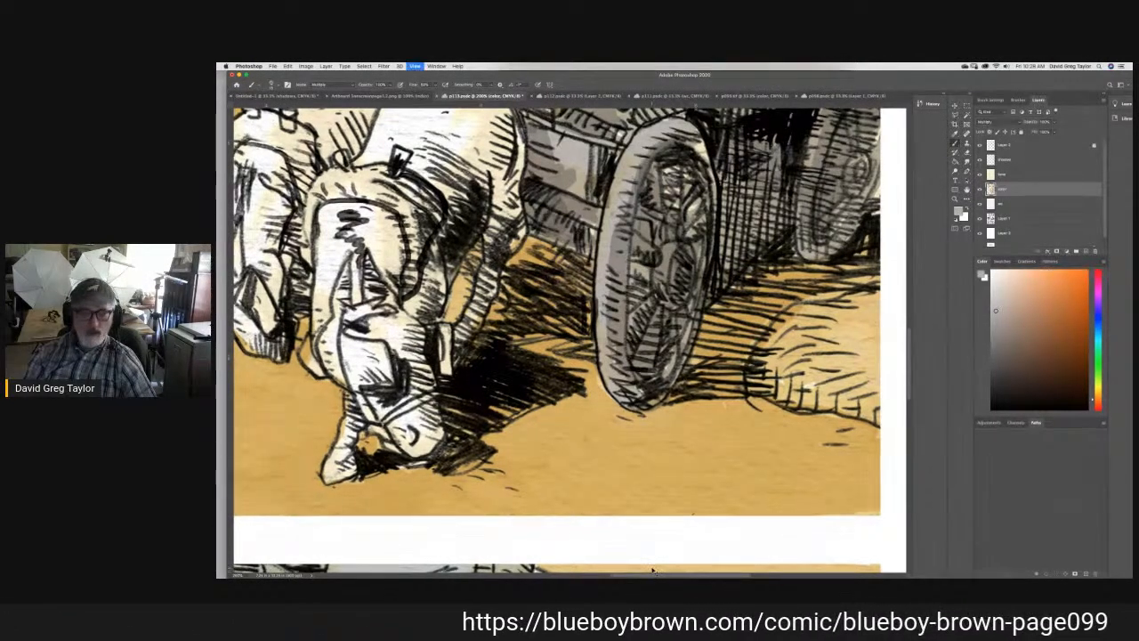
{"action": "key", "text": "super+minus"}
{"action": "key", "text": "super+minus"}
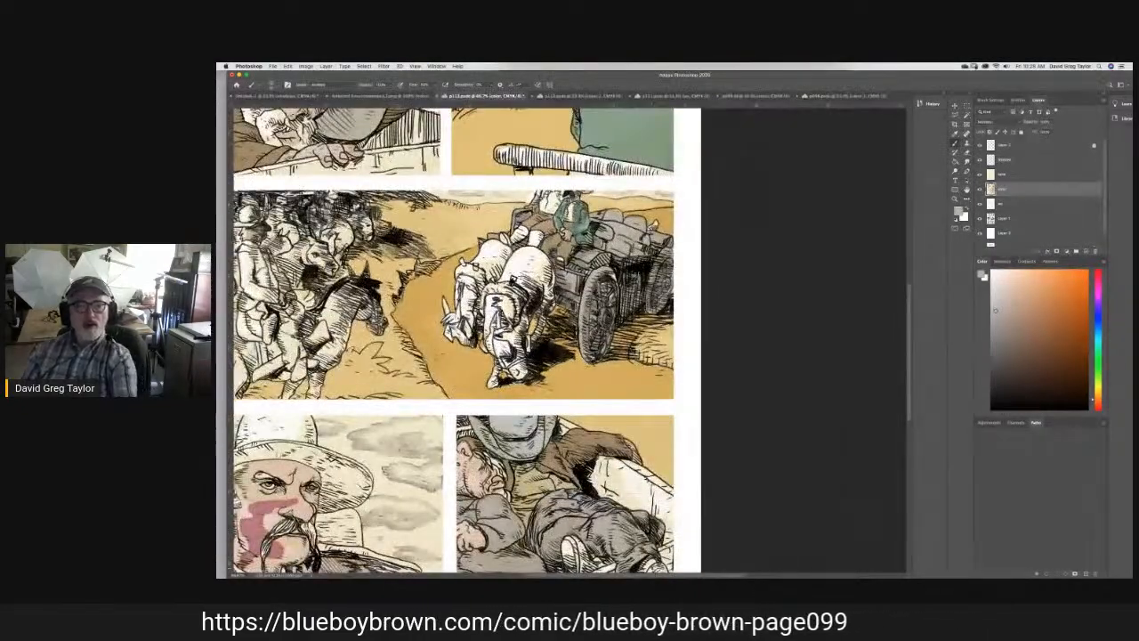
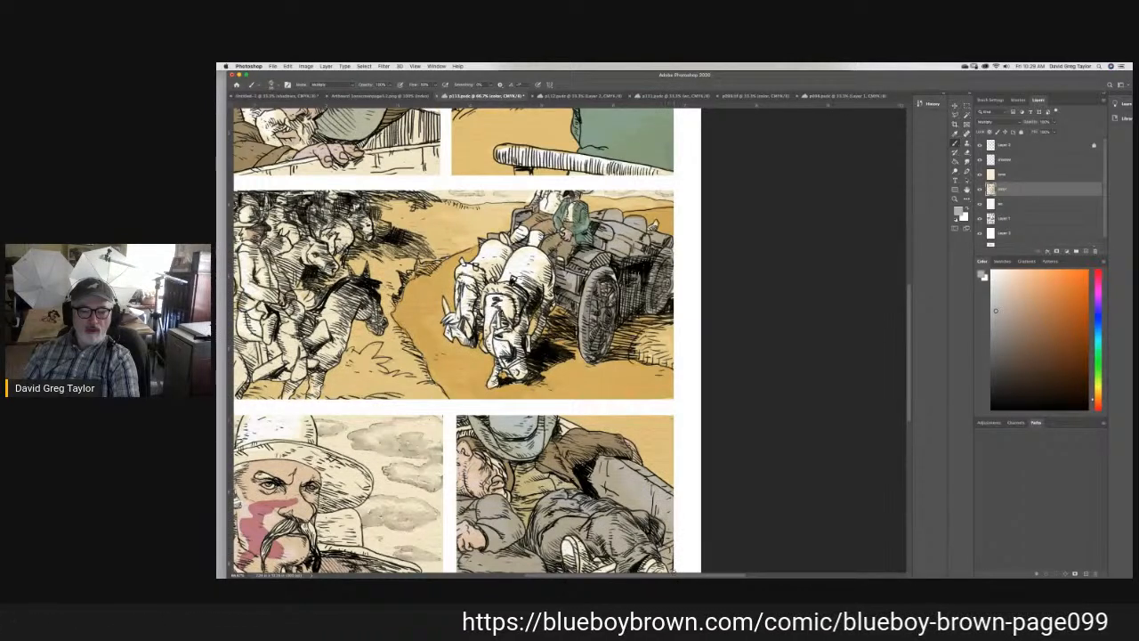
- Save the page and brush the wagon gray over the near side boards below the lying man in the last panel
{"action": "key", "text": "super+s"}
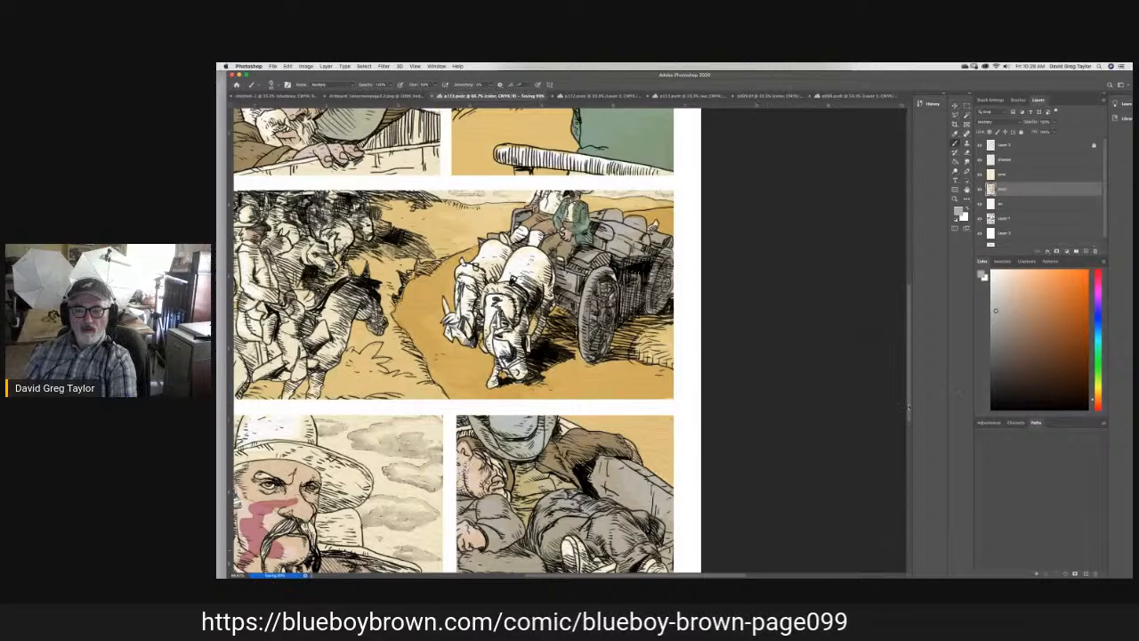
{"action": "scroll", "coordinate": [913, 425], "scroll_direction": "down", "scroll_amount": 2}
{"action": "scroll", "coordinate": [912, 425], "scroll_direction": "down", "scroll_amount": 2}
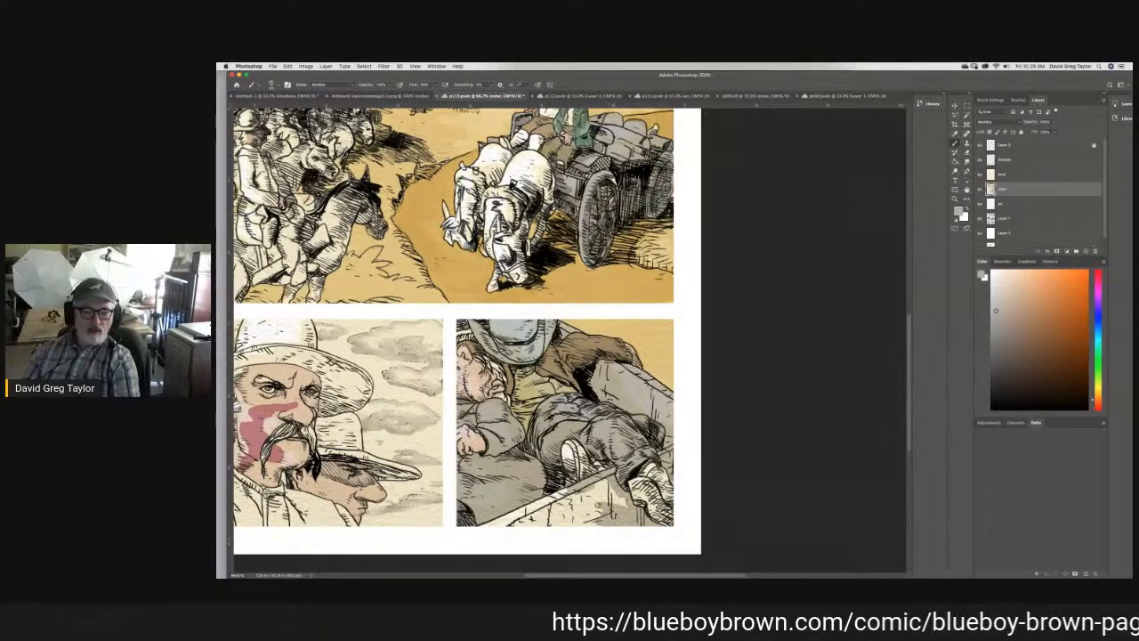
{"action": "mouse_move", "coordinate": [615, 502]}
{"action": "left_mouse_down"}
{"action": "mouse_move", "coordinate": [545, 501]}
{"action": "mouse_move", "coordinate": [500, 523]}
{"action": "mouse_move", "coordinate": [579, 511]}
{"action": "mouse_move", "coordinate": [598, 522]}
{"action": "left_mouse_up"}
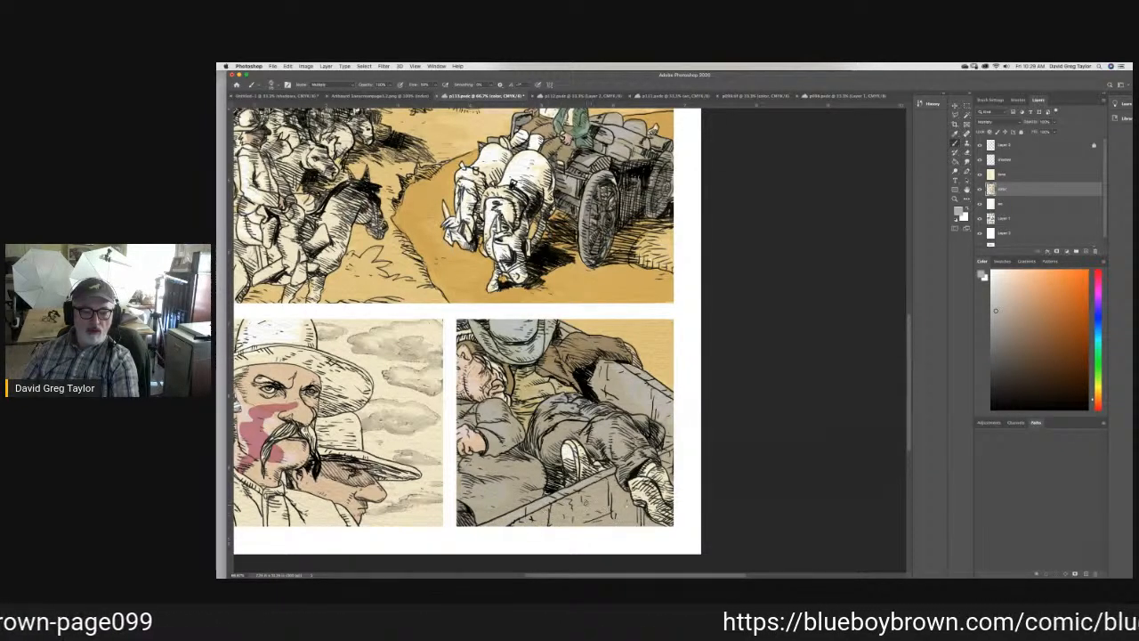
- Brush another pass of gray over the lying man's trousers in the last panel to darken them
{"action": "mouse_move", "coordinate": [578, 409]}
{"action": "left_mouse_down"}
{"action": "mouse_move", "coordinate": [549, 409]}
{"action": "mouse_move", "coordinate": [547, 434]}
{"action": "mouse_move", "coordinate": [566, 435]}
{"action": "mouse_move", "coordinate": [548, 458]}
{"action": "left_mouse_up"}
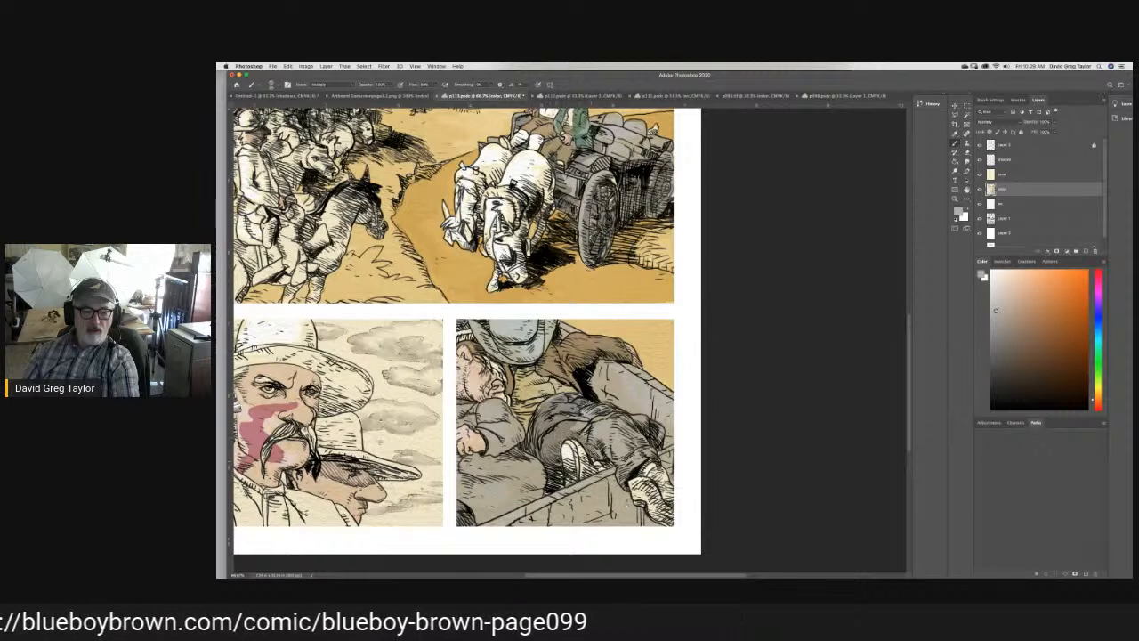
{"action": "left_click_drag", "start_coordinate": [594, 439], "coordinate": [609, 421]}
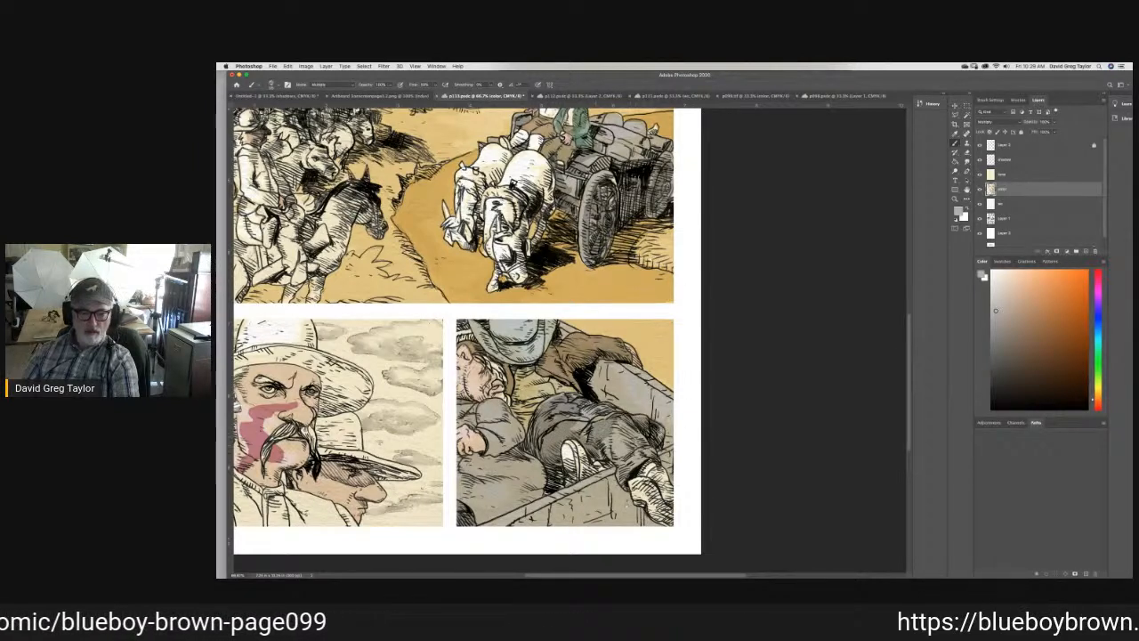
{"action": "left_click_drag", "start_coordinate": [624, 455], "coordinate": [655, 454]}
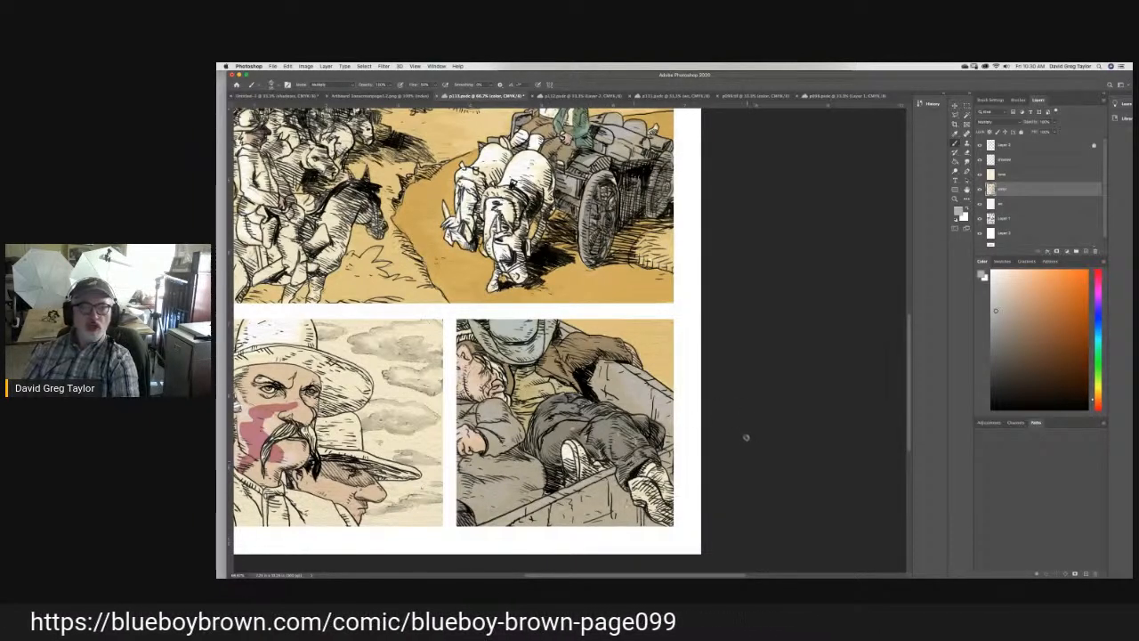
- Brush the same gray over the seat rail in the second panel and the wagon boards around the bearded man in the first panel
{"action": "scroll", "coordinate": [906, 405], "scroll_direction": "up", "scroll_amount": 3}
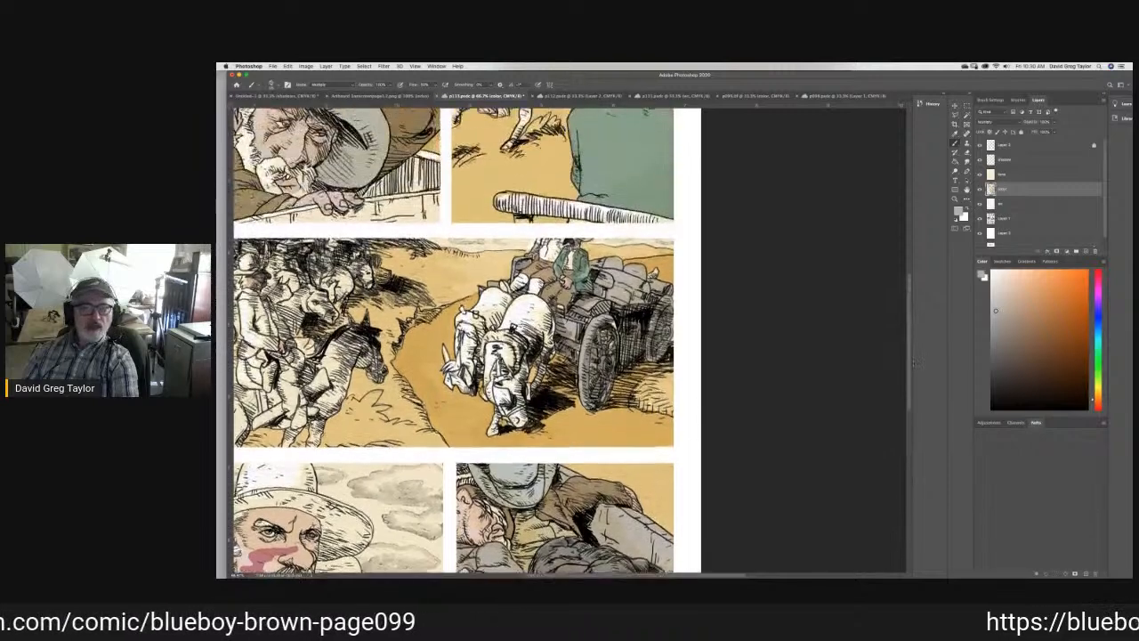
{"action": "scroll", "coordinate": [913, 362], "scroll_direction": "up", "scroll_amount": 2}
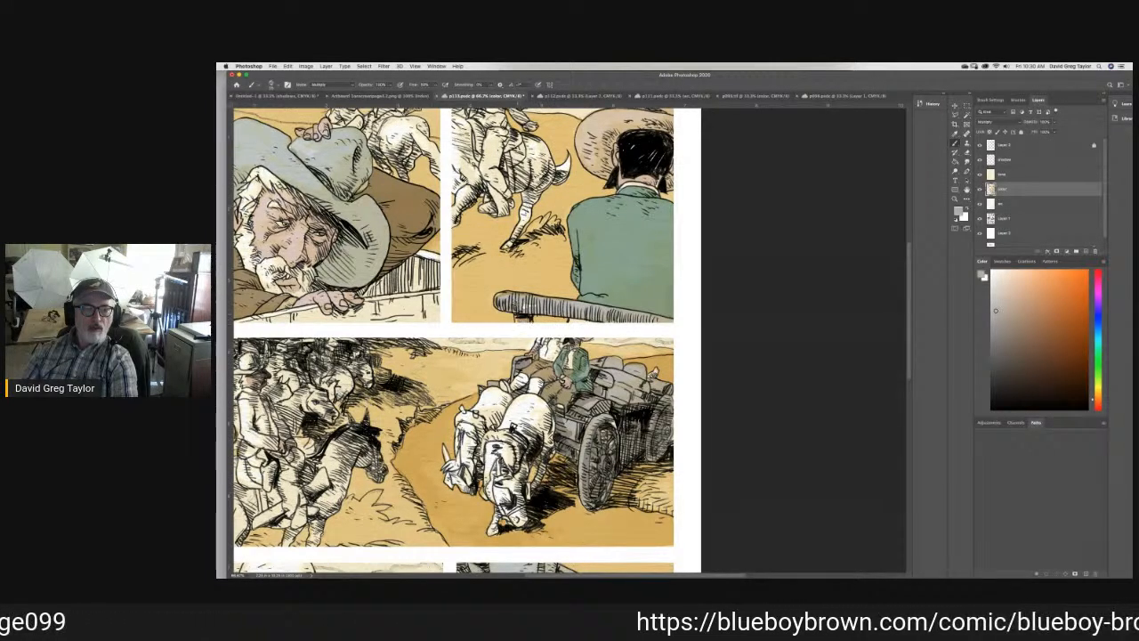
{"action": "mouse_move", "coordinate": [432, 258]}
{"action": "left_mouse_down"}
{"action": "mouse_move", "coordinate": [419, 257]}
{"action": "mouse_move", "coordinate": [434, 258]}
{"action": "mouse_move", "coordinate": [437, 308]}
{"action": "mouse_move", "coordinate": [359, 311]}
{"action": "mouse_move", "coordinate": [383, 283]}
{"action": "left_mouse_up"}
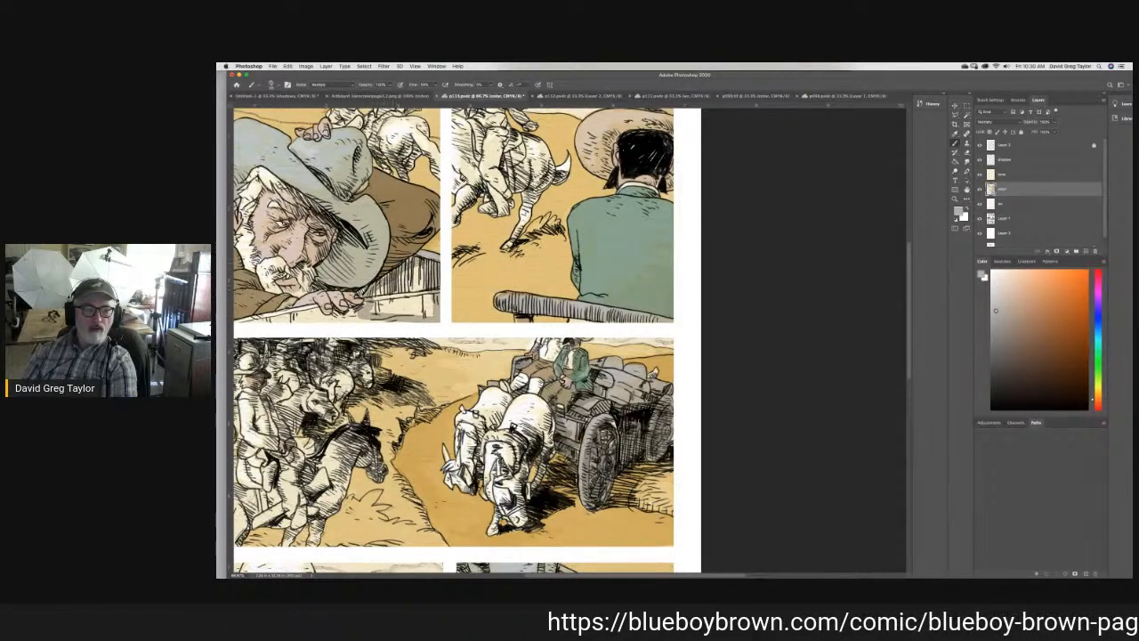
{"action": "mouse_move", "coordinate": [389, 281]}
{"action": "left_mouse_down"}
{"action": "mouse_move", "coordinate": [393, 293]}
{"action": "mouse_move", "coordinate": [376, 304]}
{"action": "mouse_move", "coordinate": [429, 303]}
{"action": "mouse_move", "coordinate": [433, 315]}
{"action": "mouse_move", "coordinate": [415, 274]}
{"action": "left_mouse_up"}
{"action": "mouse_move", "coordinate": [374, 315]}
{"action": "left_mouse_down"}
{"action": "mouse_move", "coordinate": [349, 312]}
{"action": "mouse_move", "coordinate": [392, 321]}
{"action": "mouse_move", "coordinate": [334, 322]}
{"action": "mouse_move", "coordinate": [306, 308]}
{"action": "mouse_move", "coordinate": [237, 319]}
{"action": "left_mouse_up"}
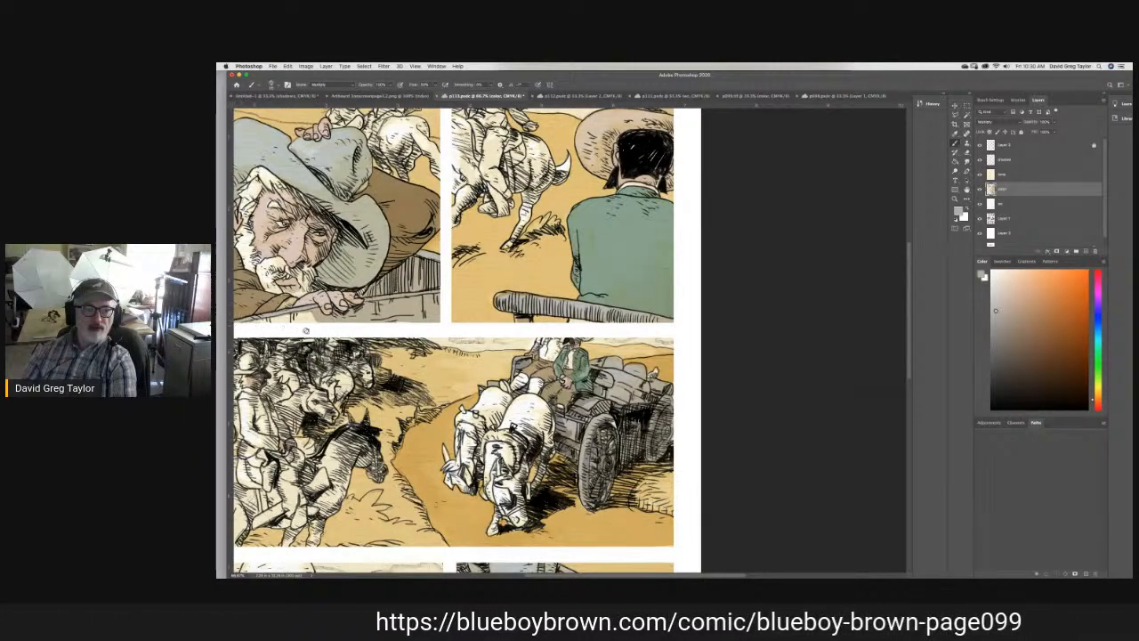
{"action": "mouse_move", "coordinate": [320, 326]}
{"action": "left_mouse_down"}
{"action": "mouse_move", "coordinate": [289, 320]}
{"action": "mouse_move", "coordinate": [313, 315]}
{"action": "mouse_move", "coordinate": [253, 321]}
{"action": "mouse_move", "coordinate": [275, 323]}
{"action": "left_mouse_up"}
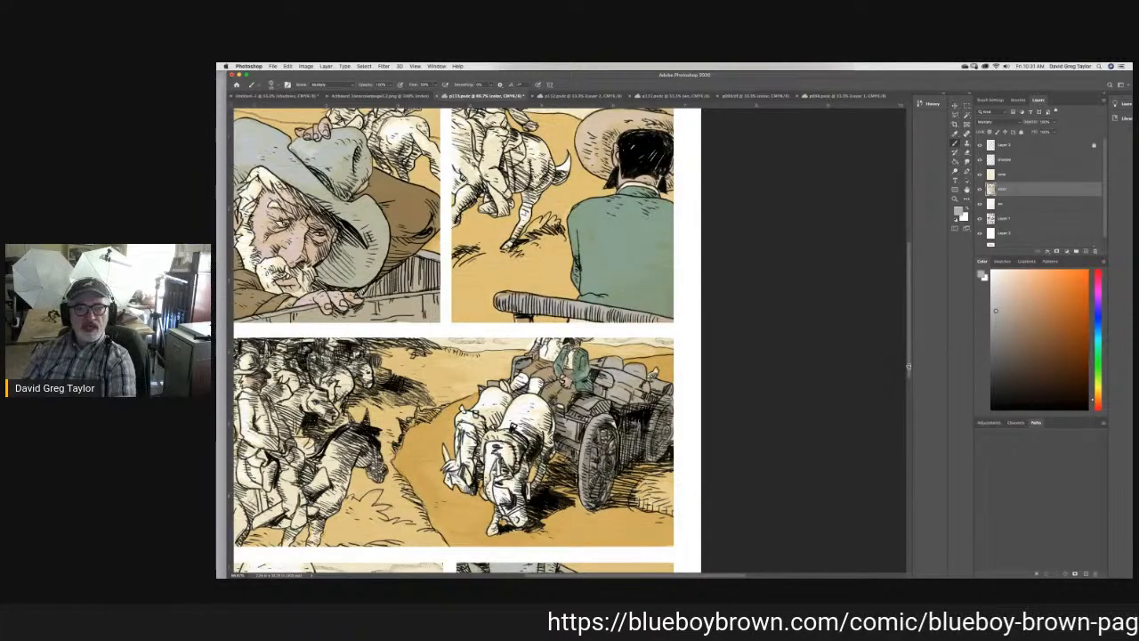
- Make Layer 1 the active layer and choose the Smudge tool
{"action": "scroll", "coordinate": [913, 371], "scroll_direction": "up", "scroll_amount": 5}
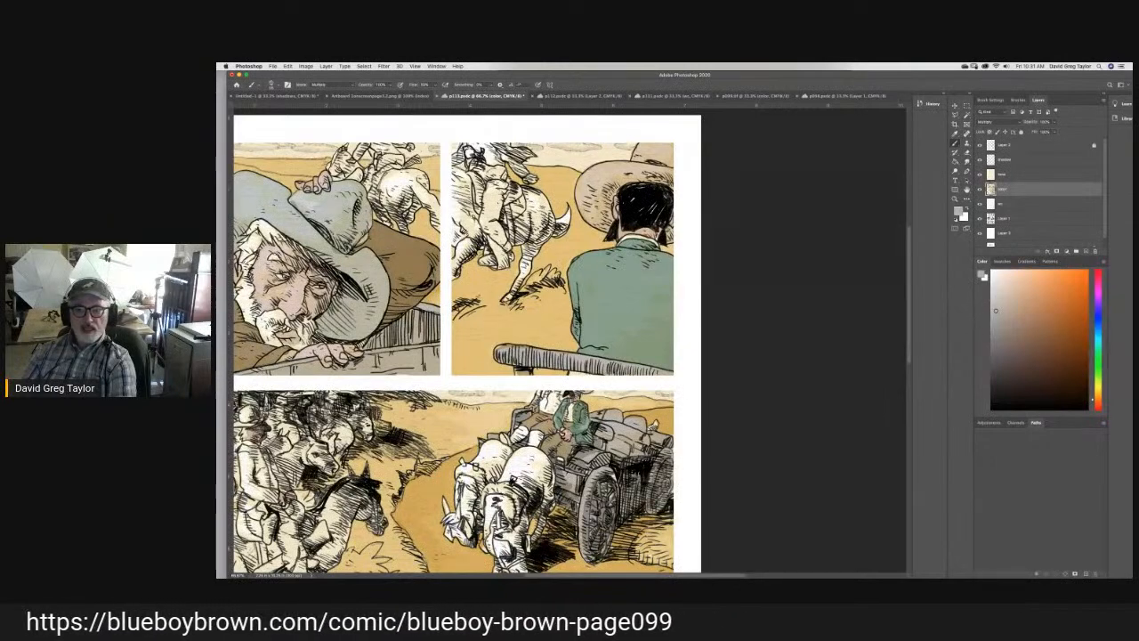
{"action": "left_click", "coordinate": [1021, 220]}
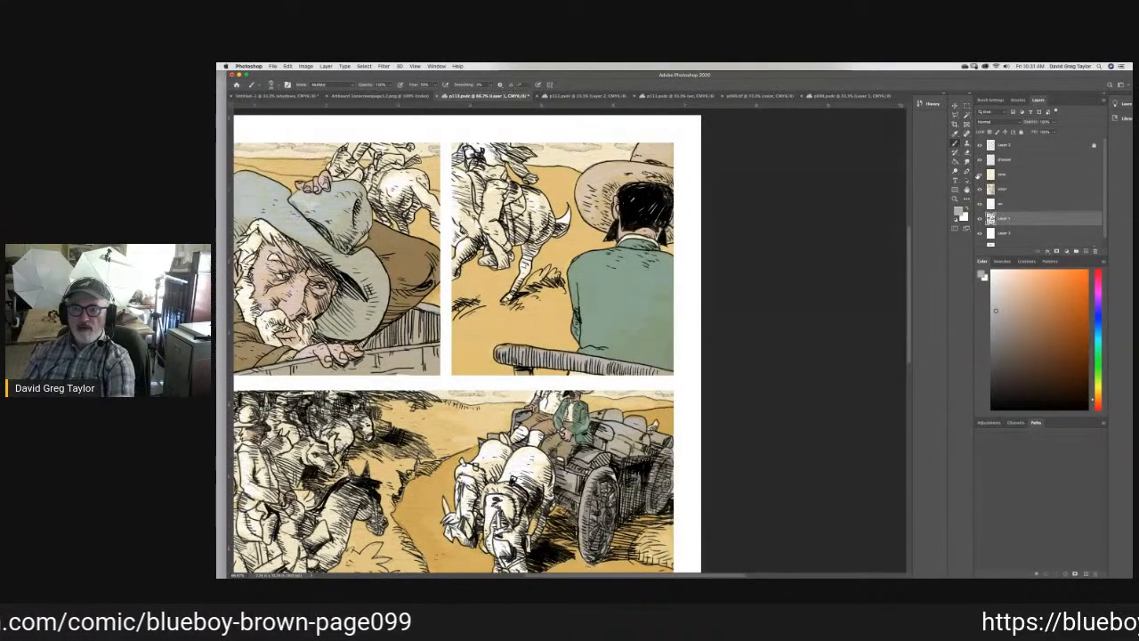
{"action": "left_click", "coordinate": [969, 163]}
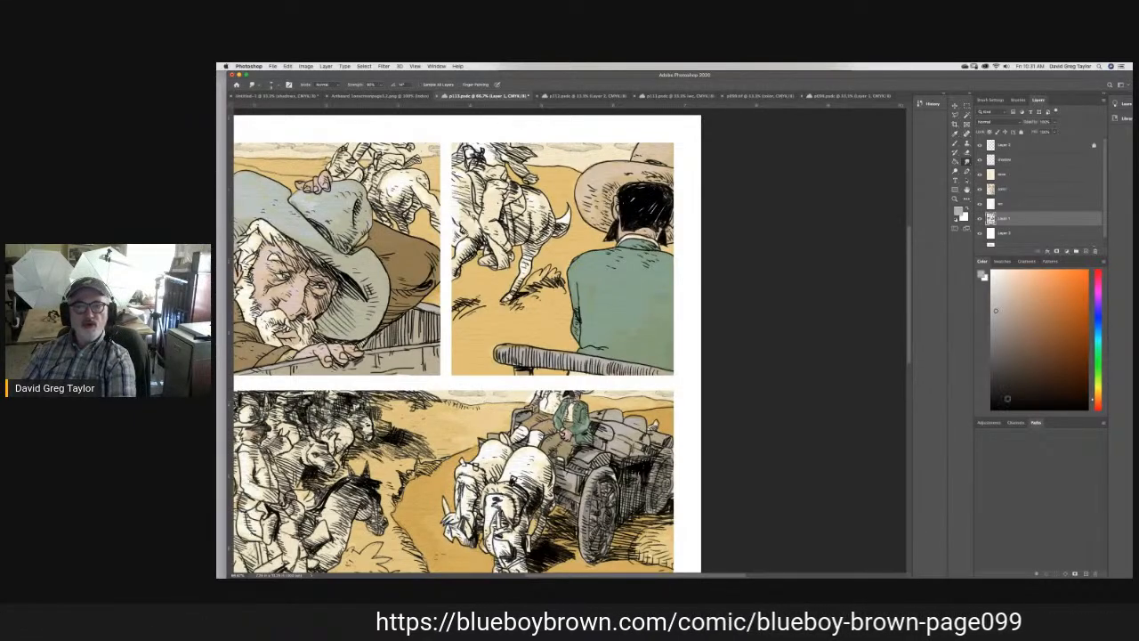
- Sample the tan ground color beside the horse's tail in the second panel as the brush color
{"action": "scroll", "coordinate": [458, 343], "scroll_direction": "down", "scroll_amount": 5}
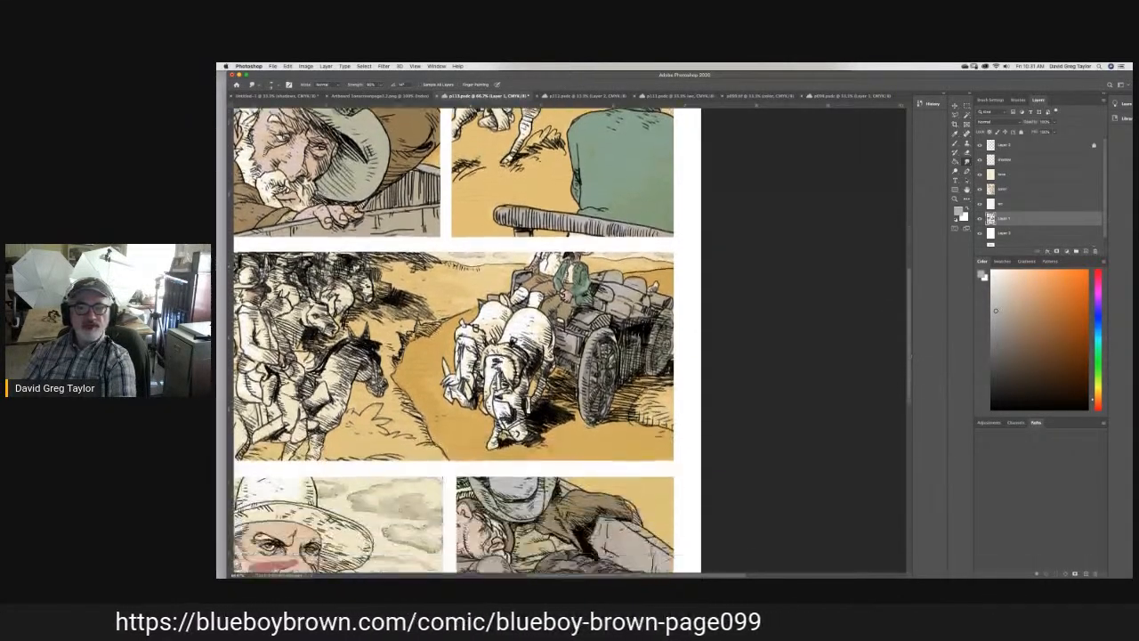
{"action": "scroll", "coordinate": [458, 343], "scroll_direction": "down", "scroll_amount": 3}
{"action": "scroll", "coordinate": [458, 343], "scroll_direction": "up", "scroll_amount": 8}
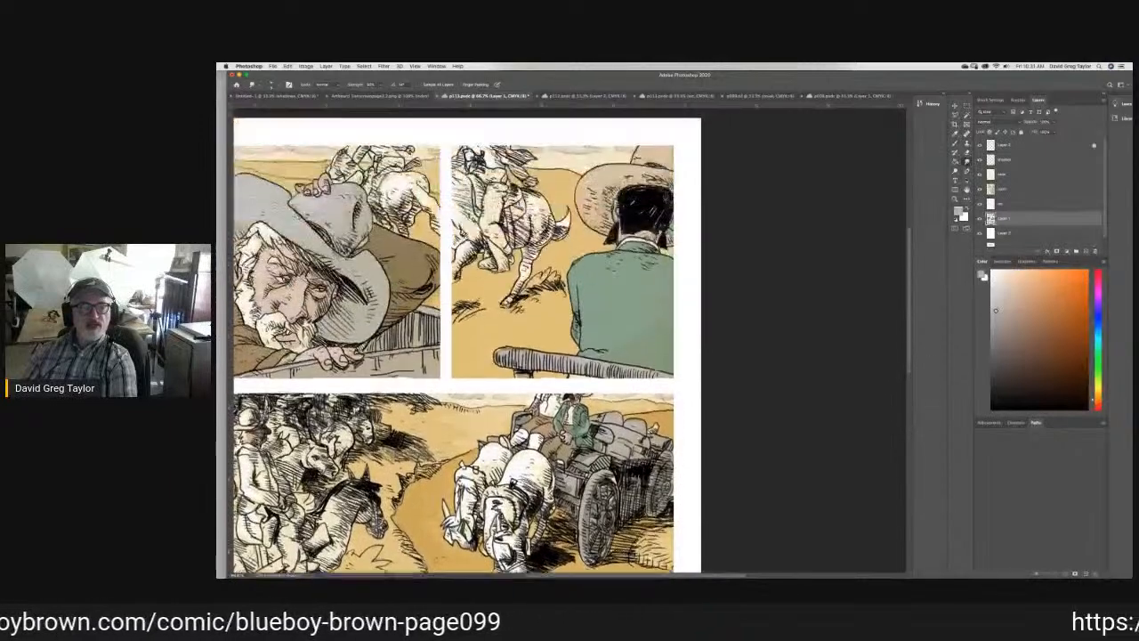
{"action": "scroll", "coordinate": [459, 343], "scroll_direction": "up", "scroll_amount": 2}
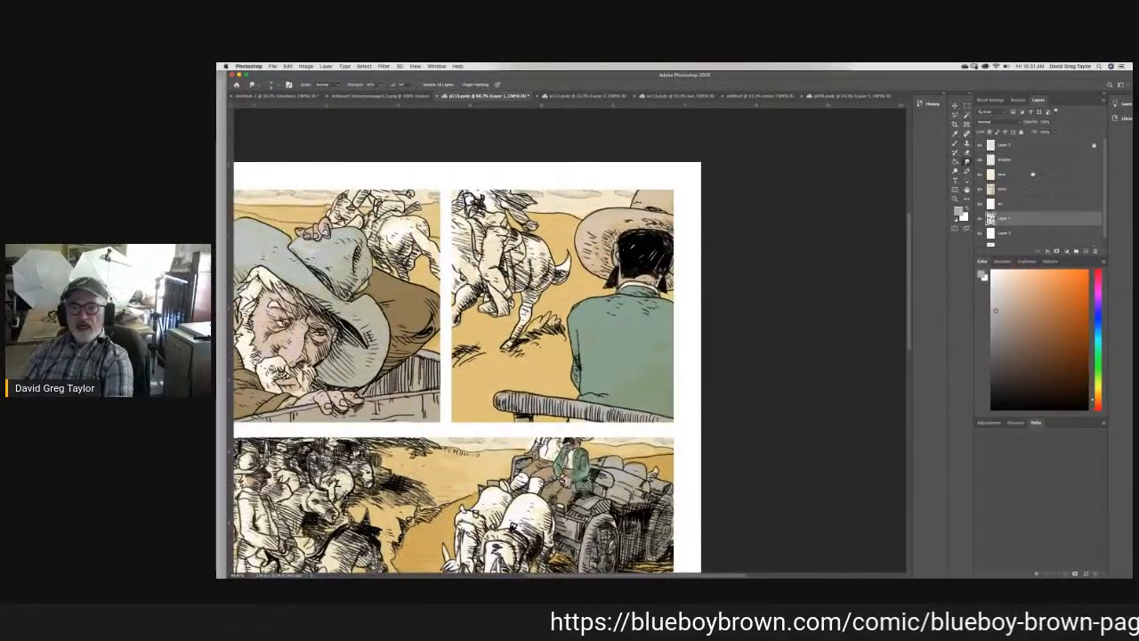
{"action": "left_click", "coordinate": [955, 133]}
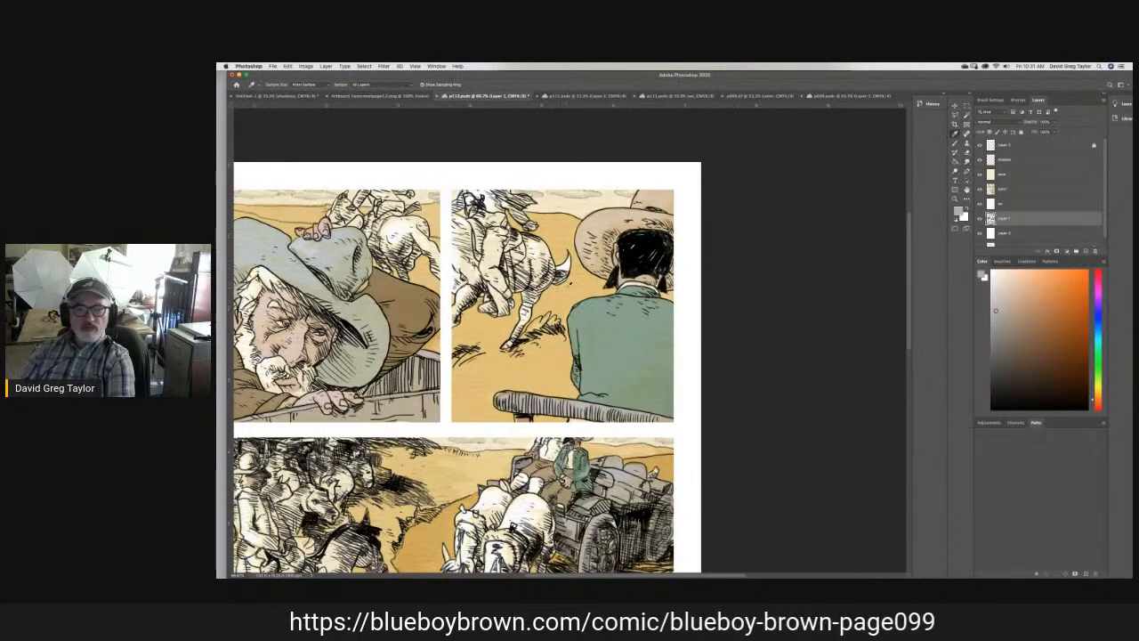
{"action": "left_click", "coordinate": [576, 288]}
{"action": "key", "text": "b"}
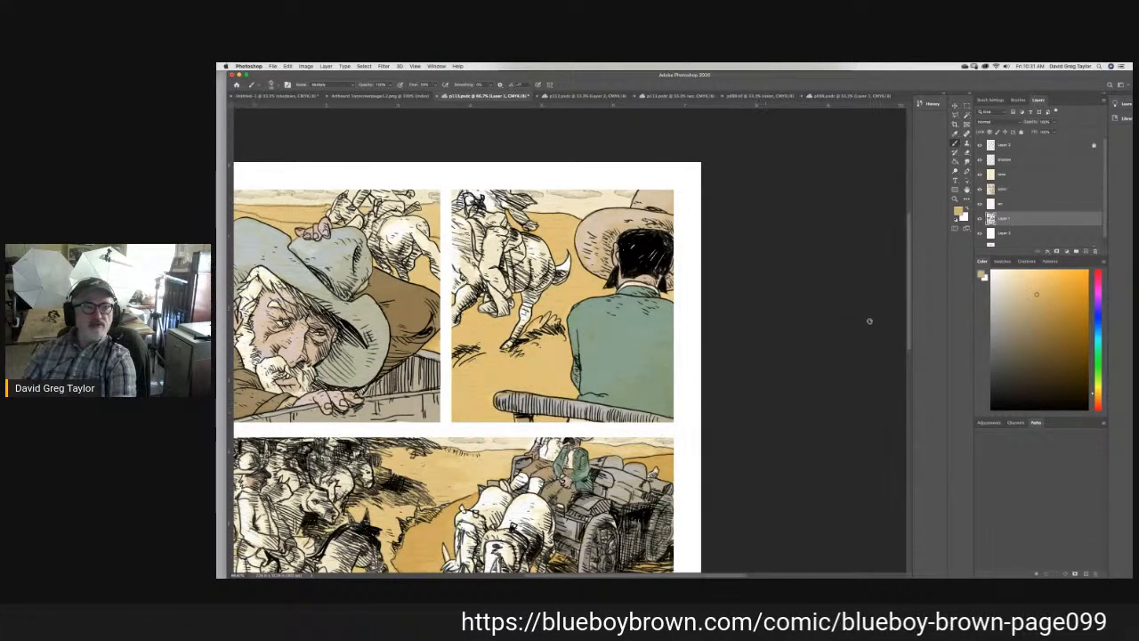
- Sample the warm gray of a wagon horse from the street scene on another comic page and return to the page being colored
{"action": "left_click_drag", "start_coordinate": [909, 318], "coordinate": [931, 423]}
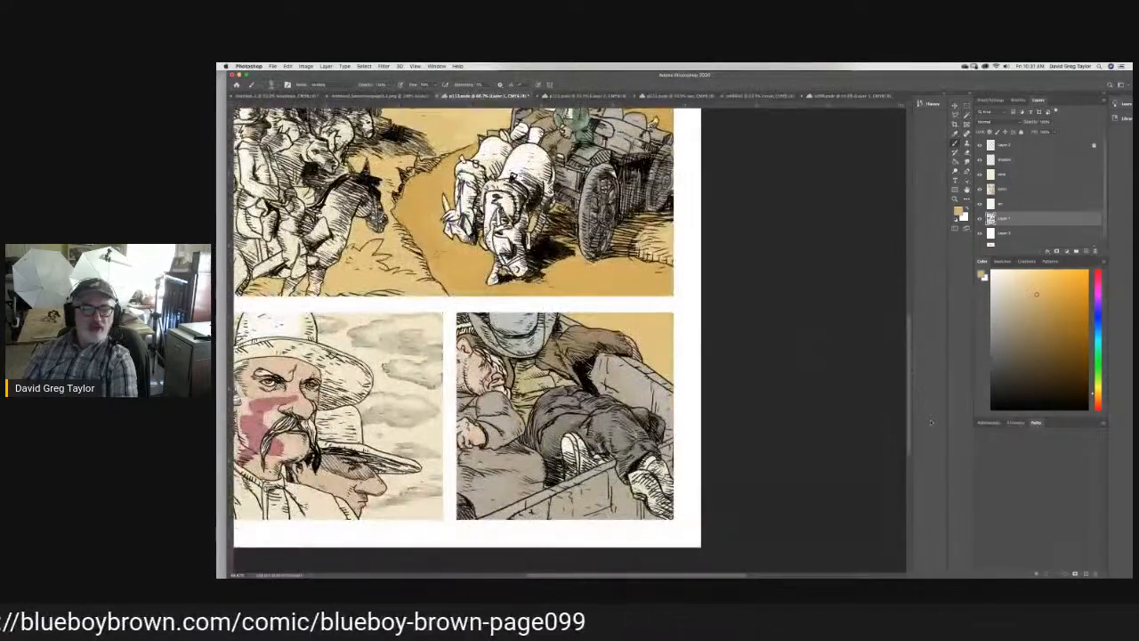
{"action": "left_click_drag", "start_coordinate": [931, 423], "coordinate": [923, 383]}
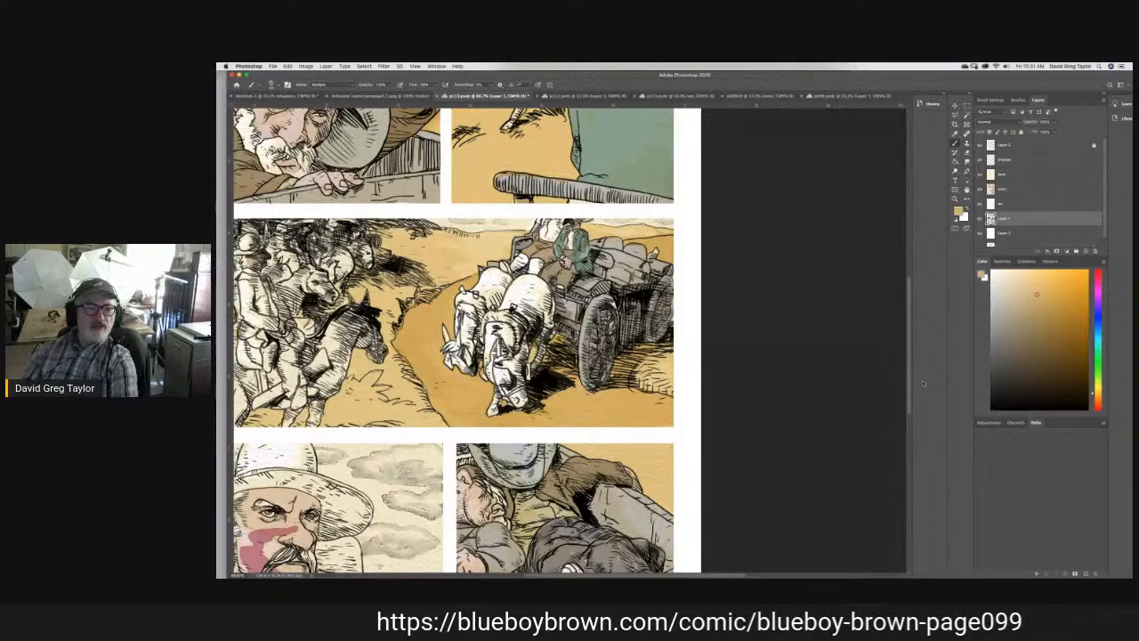
{"action": "left_click_drag", "start_coordinate": [923, 383], "coordinate": [911, 326]}
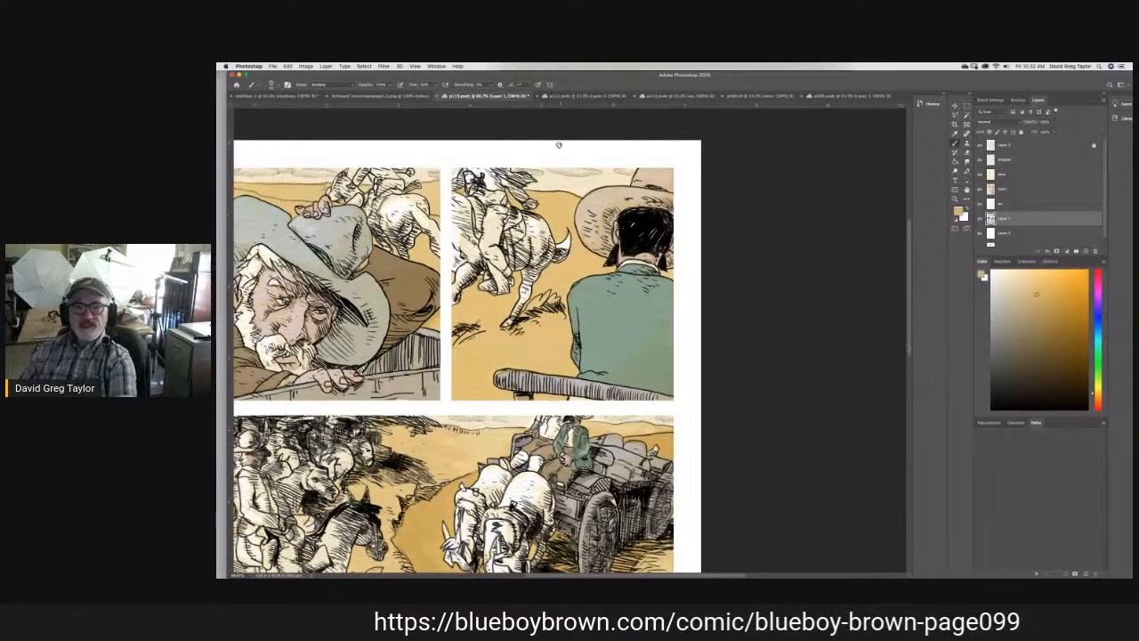
{"action": "left_click", "coordinate": [598, 96]}
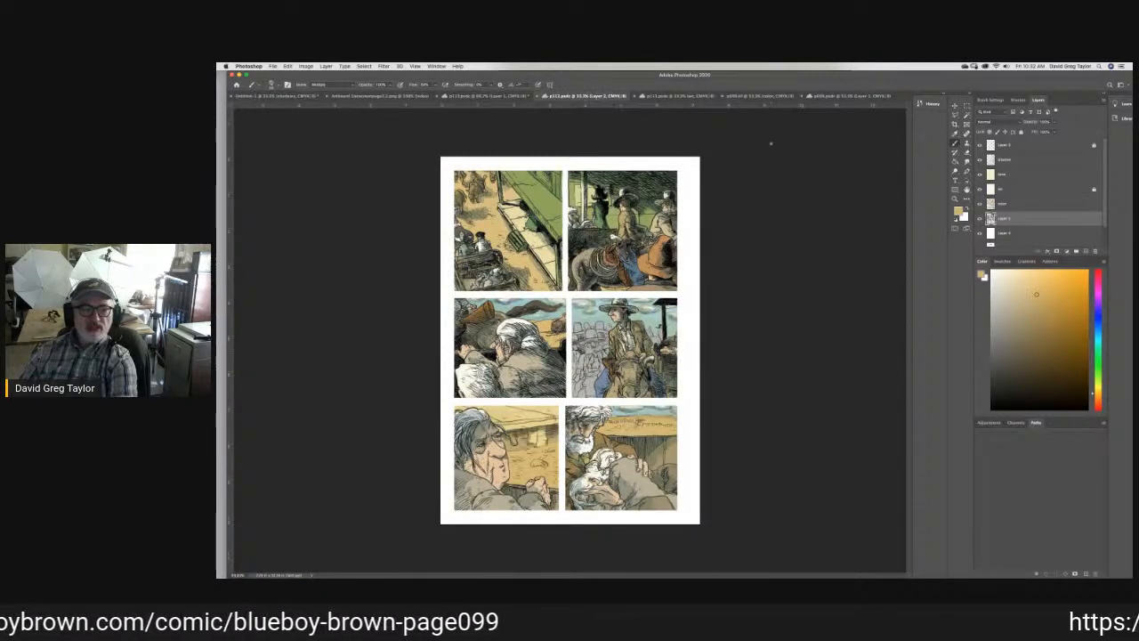
{"action": "left_click", "coordinate": [762, 96]}
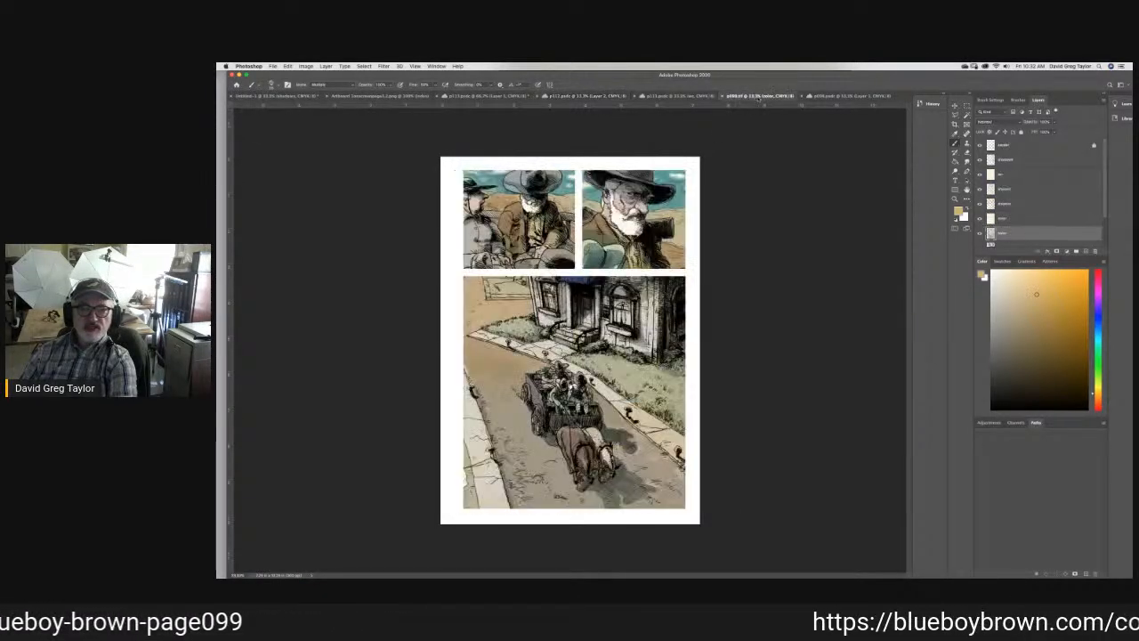
{"action": "key", "text": "i"}
{"action": "left_click", "coordinate": [595, 432]}
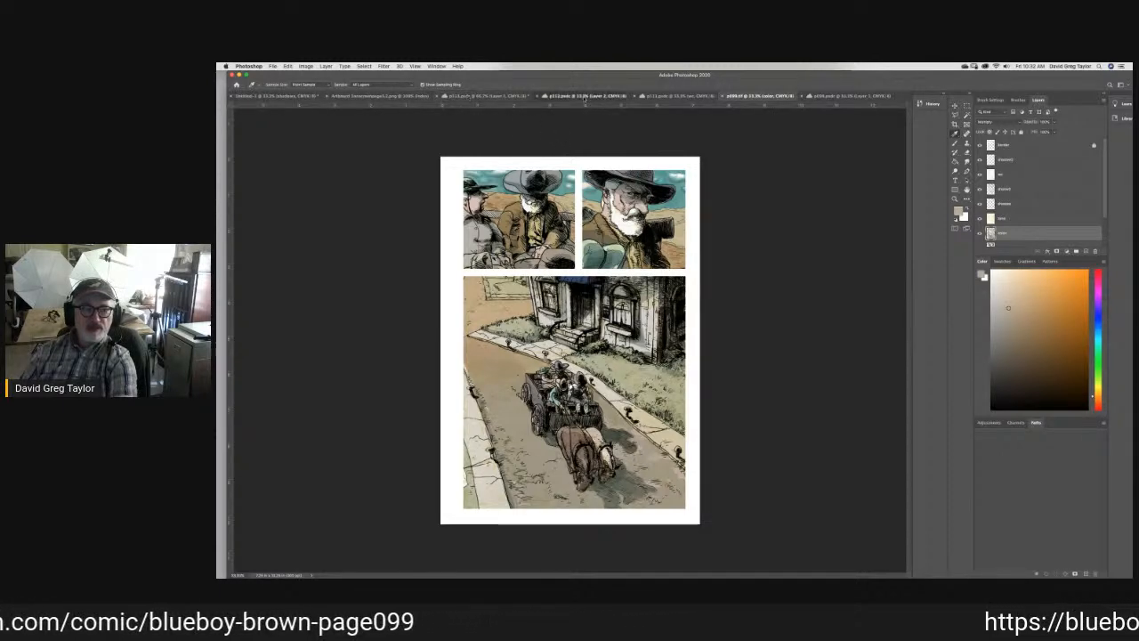
{"action": "left_click", "coordinate": [586, 96]}
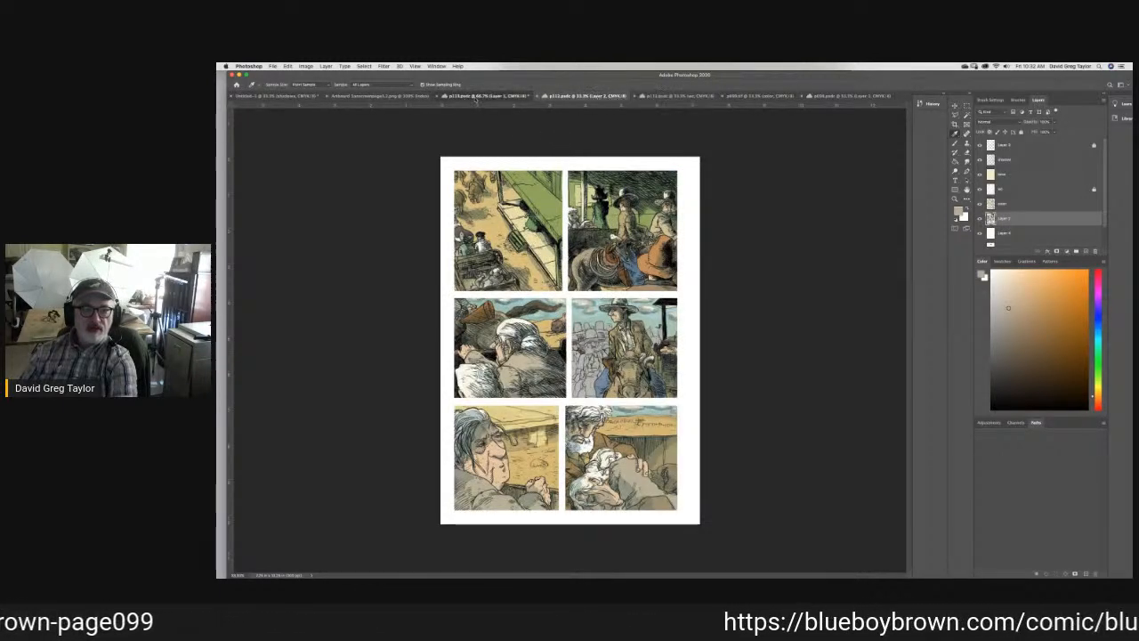
{"action": "left_click", "coordinate": [477, 96]}
- Brush the sampled warm gray over the near wagon horse's body, head and legs in the third panel
{"action": "key", "text": "b"}
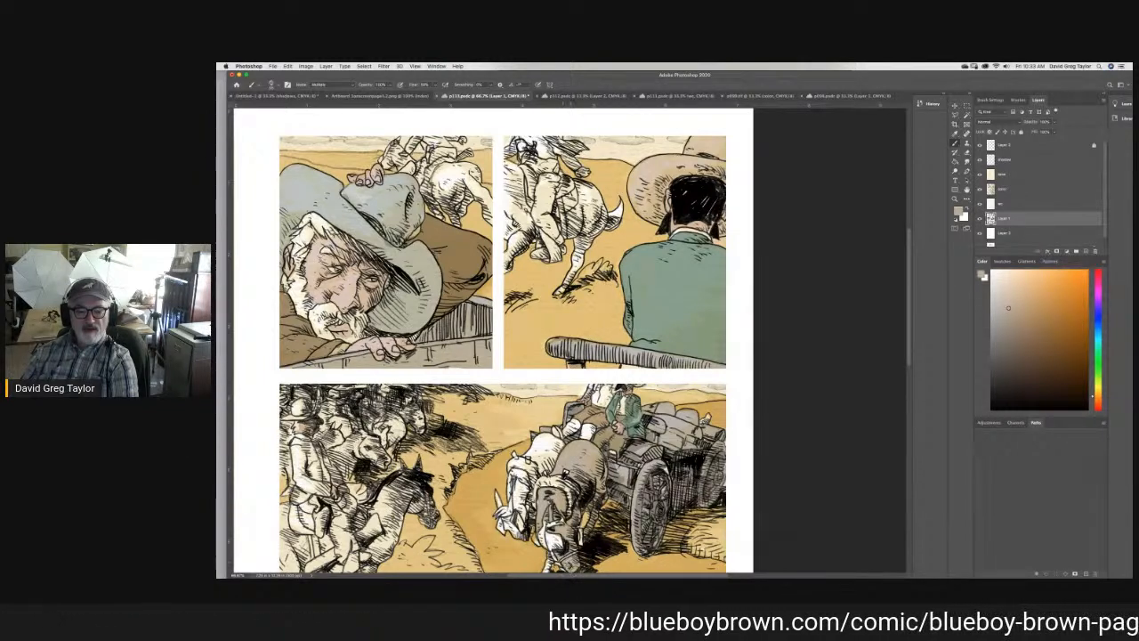
{"action": "scroll", "coordinate": [761, 409], "scroll_direction": "down", "scroll_amount": 4}
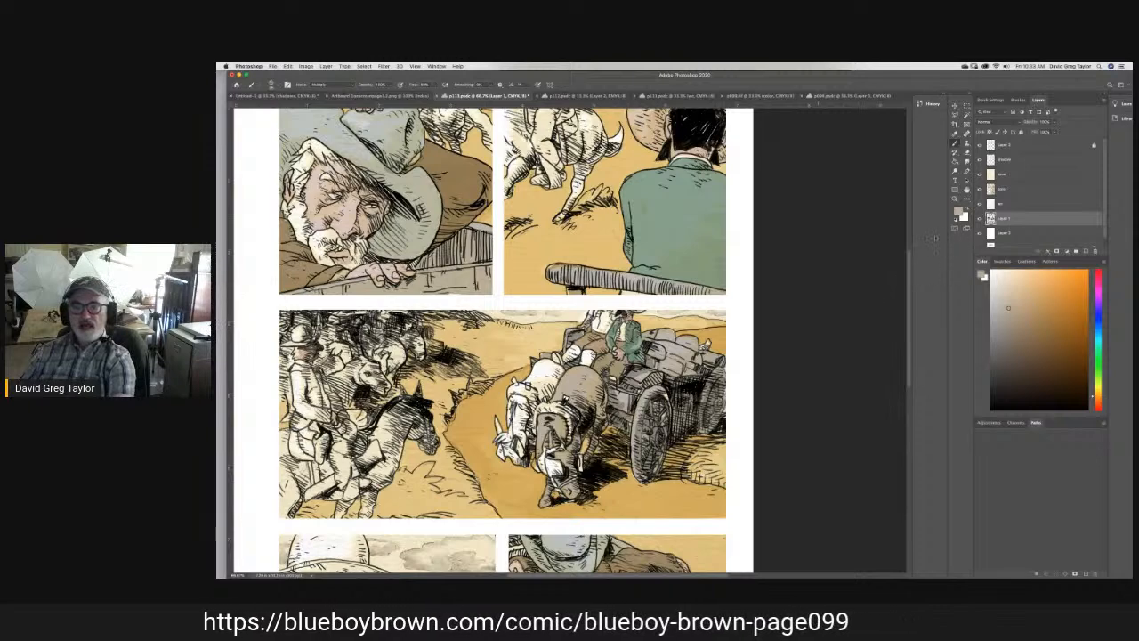
- Sample the dark brown horse's color from the bottom panel of the page with the green door and return to the page being colored
{"action": "left_click", "coordinate": [678, 95]}
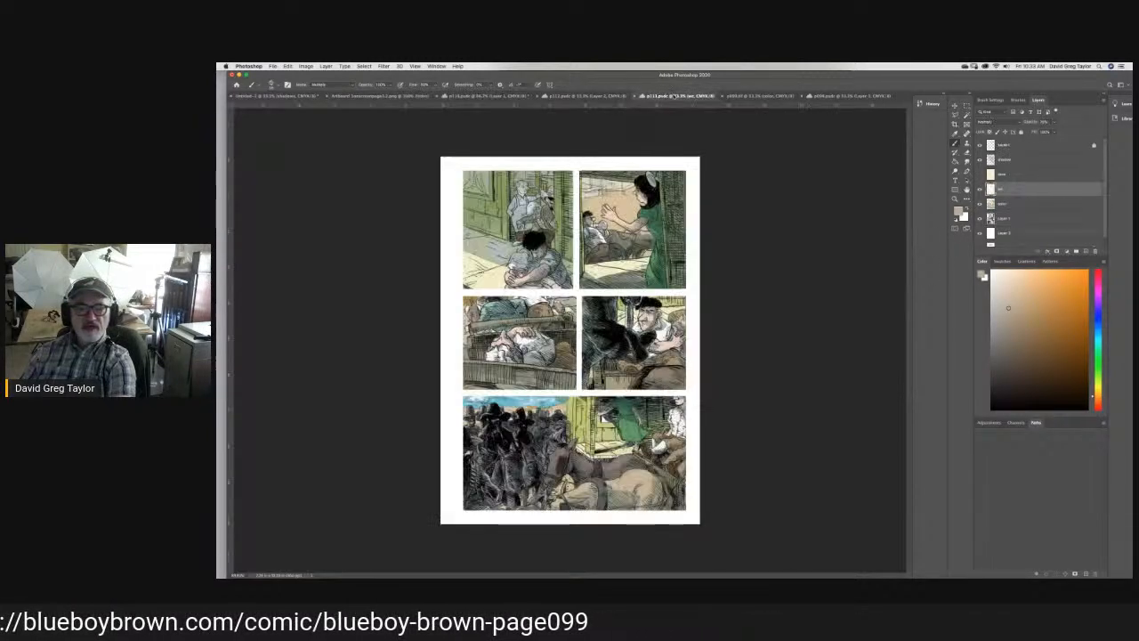
{"action": "key", "text": "i"}
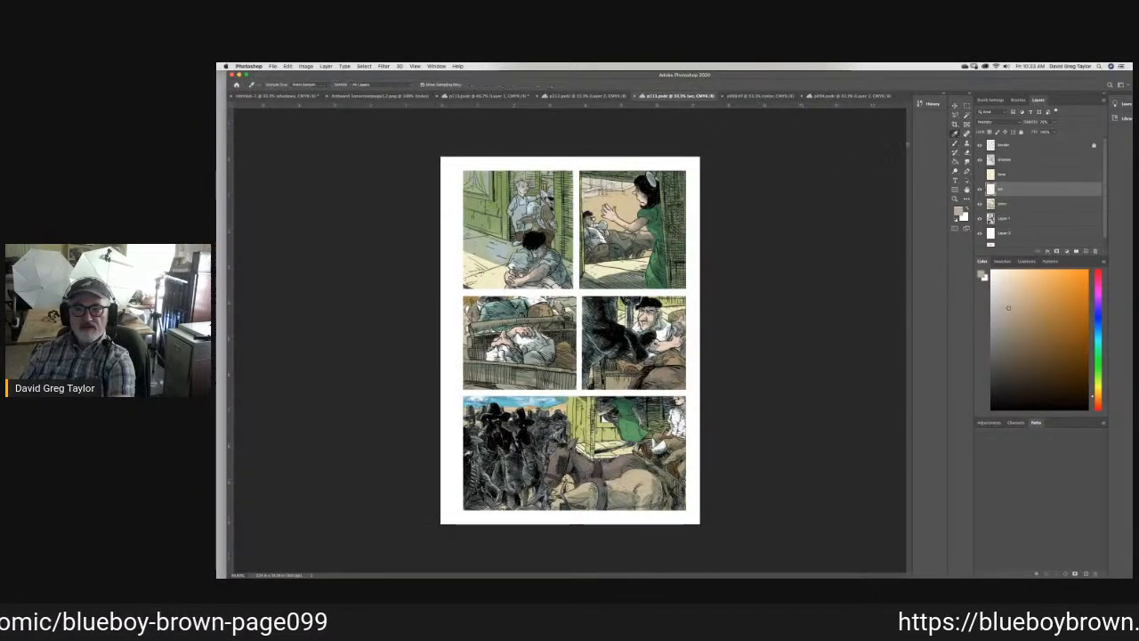
{"action": "left_click", "coordinate": [619, 458]}
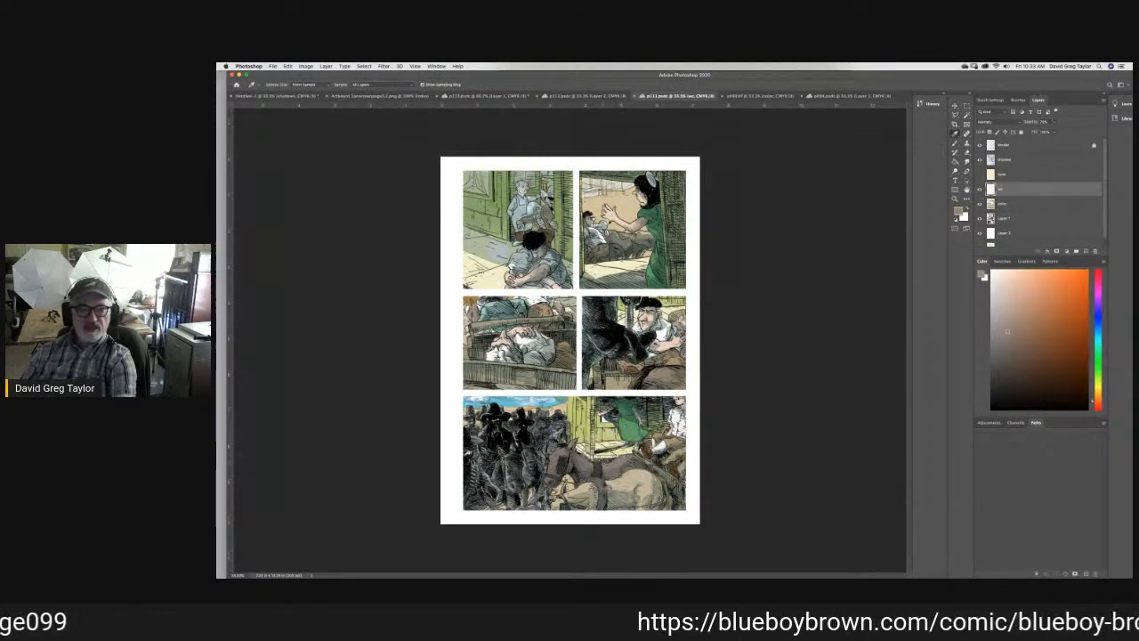
{"action": "left_click", "coordinate": [466, 96]}
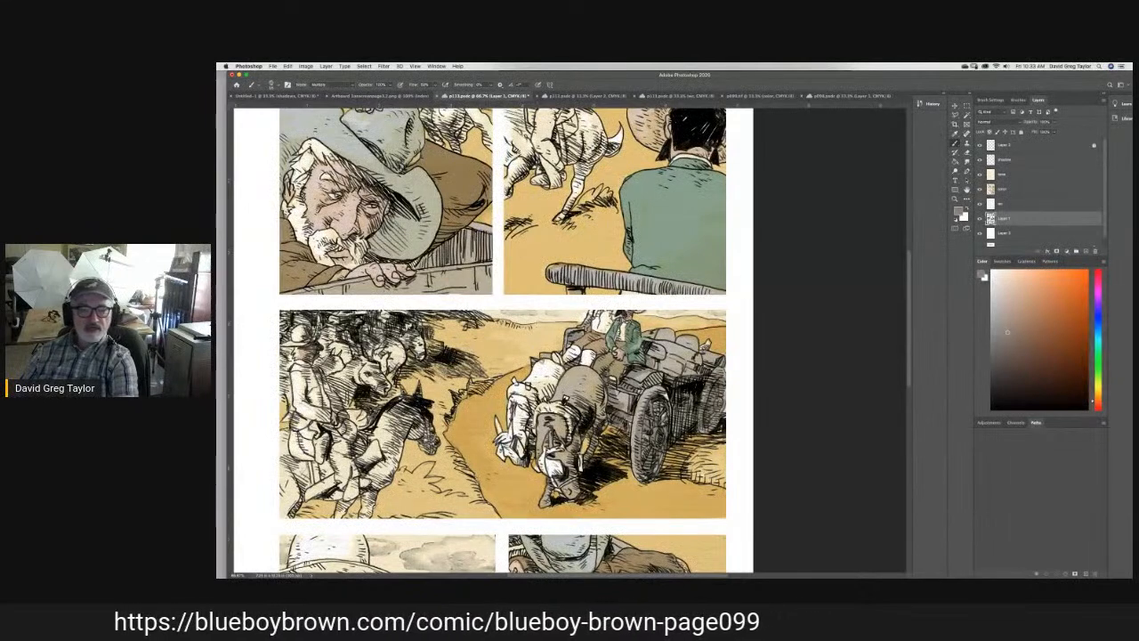
- Brush the darker brown over the far wagon horse's back, neck and head in the third panel
{"action": "mouse_move", "coordinate": [549, 371]}
{"action": "left_mouse_down"}
{"action": "mouse_move", "coordinate": [542, 365]}
{"action": "mouse_move", "coordinate": [561, 372]}
{"action": "mouse_move", "coordinate": [547, 393]}
{"action": "mouse_move", "coordinate": [534, 383]}
{"action": "mouse_move", "coordinate": [548, 377]}
{"action": "mouse_move", "coordinate": [532, 380]}
{"action": "left_mouse_up"}
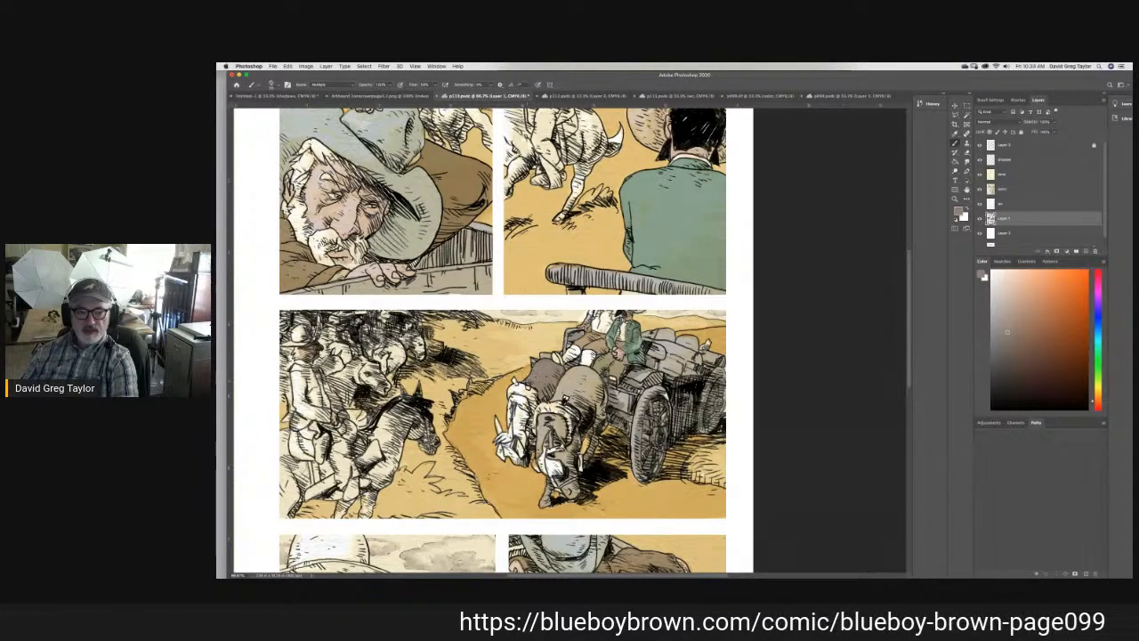
{"action": "mouse_move", "coordinate": [521, 419]}
{"action": "left_mouse_down"}
{"action": "mouse_move", "coordinate": [518, 396]}
{"action": "mouse_move", "coordinate": [531, 427]}
{"action": "mouse_move", "coordinate": [522, 442]}
{"action": "mouse_move", "coordinate": [501, 440]}
{"action": "mouse_move", "coordinate": [508, 419]}
{"action": "left_mouse_up"}
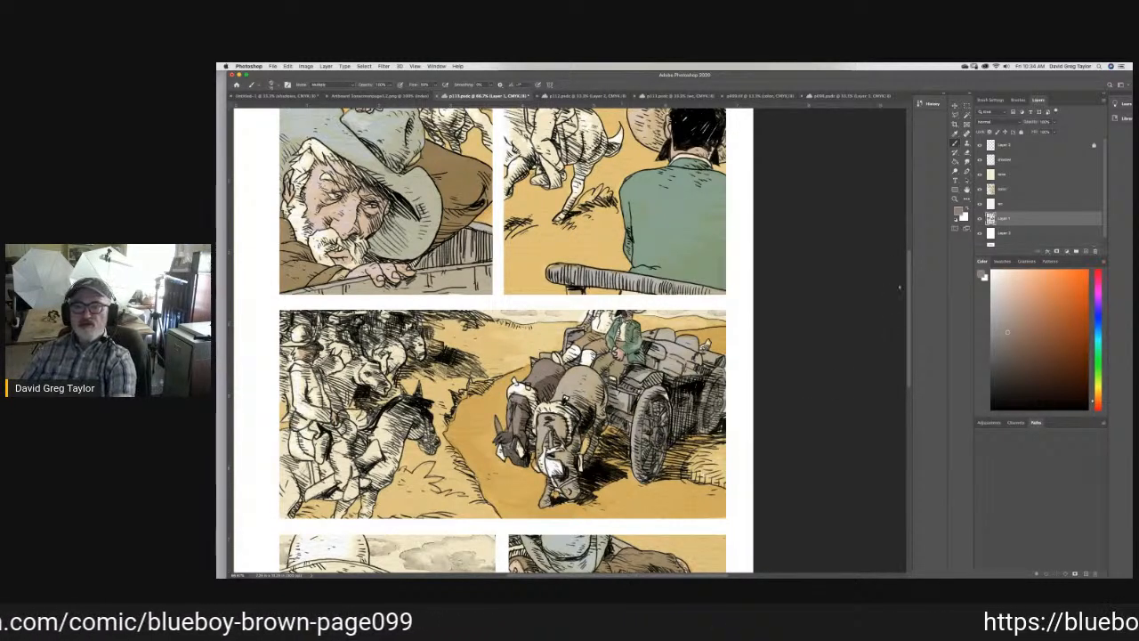
{"action": "key", "text": "i"}
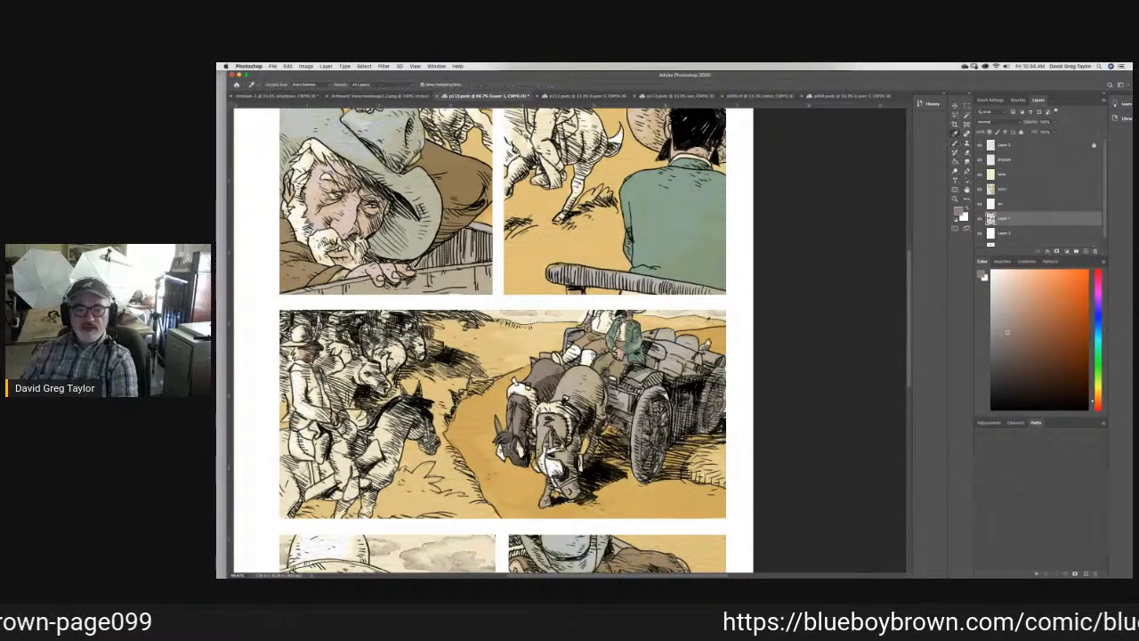
- Sample the light warm gray of the wagon's load, brush highlights onto the wagon horses in the third panel and smudge them
{"action": "left_click", "coordinate": [684, 345]}
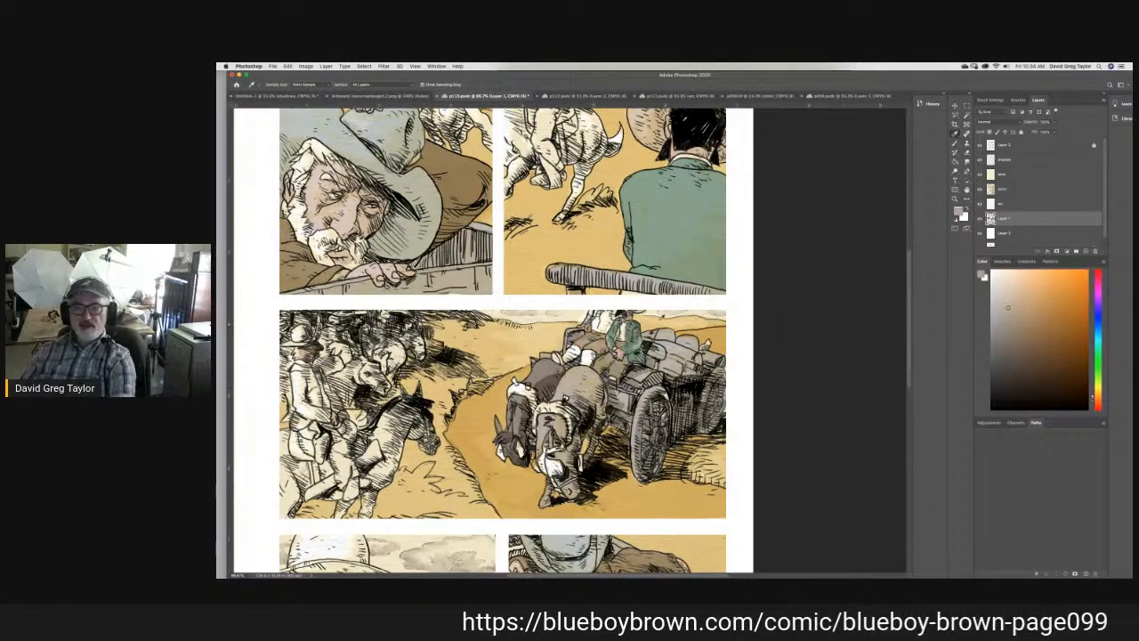
{"action": "key", "text": "b"}
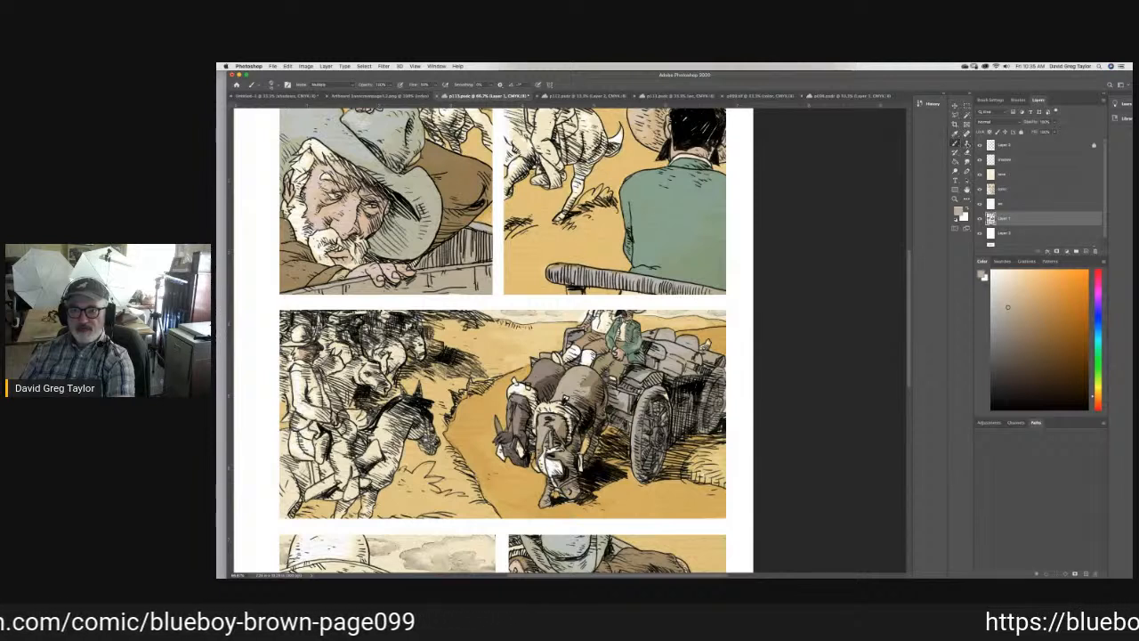
{"action": "left_click", "coordinate": [968, 162]}
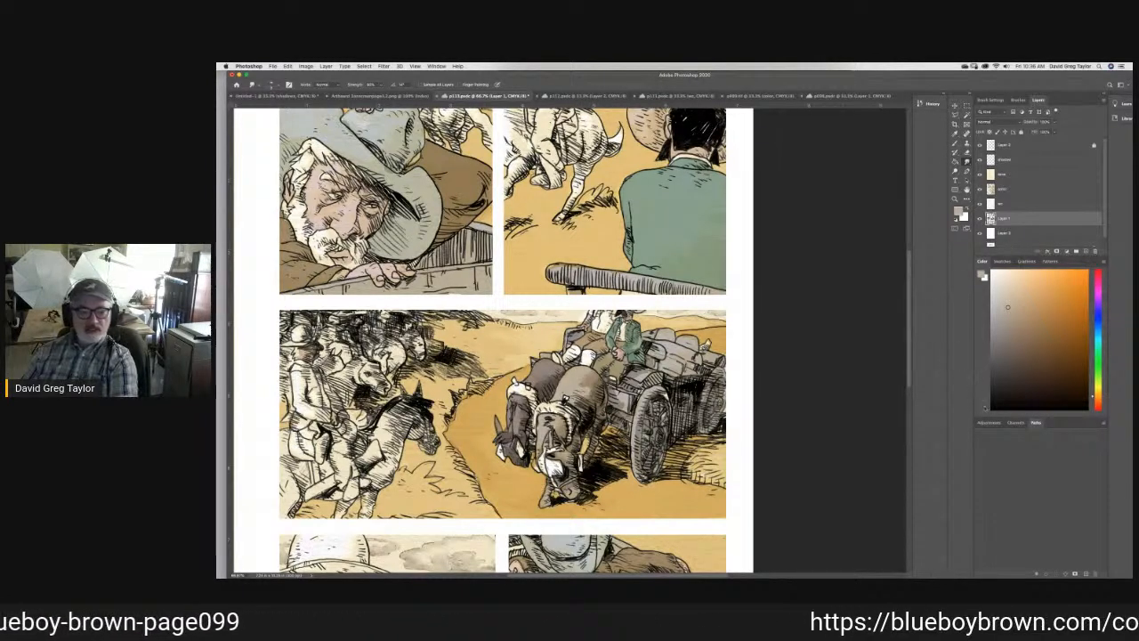
- Set the foreground color to a medium light blue and make the color layer active
{"action": "left_click_drag", "start_coordinate": [908, 363], "coordinate": [918, 328]}
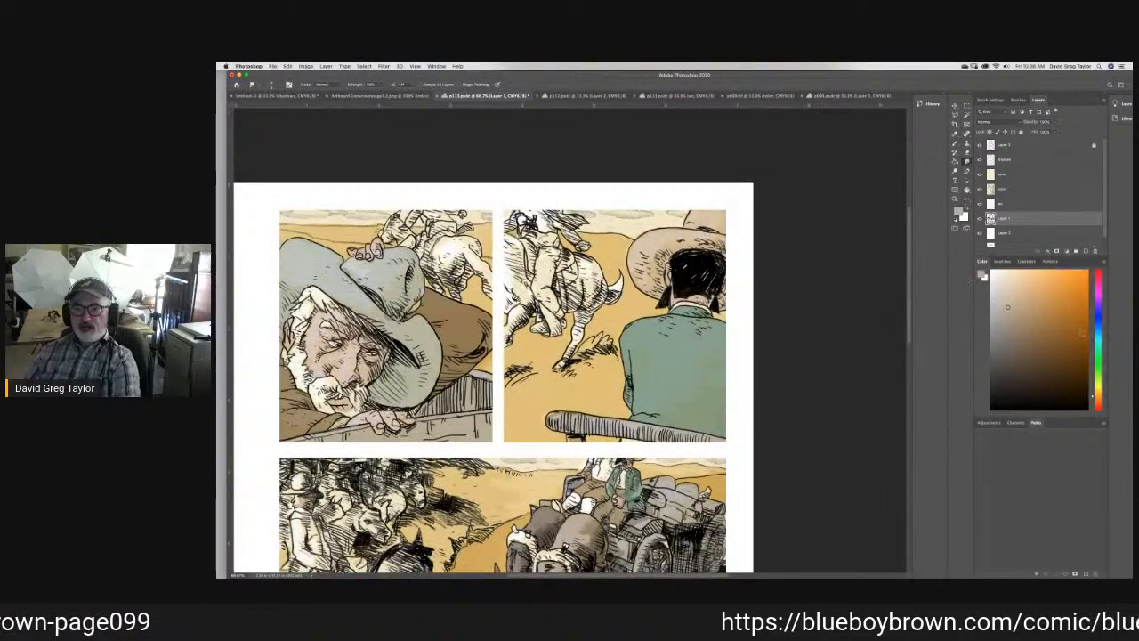
{"action": "left_click_drag", "start_coordinate": [1097, 335], "coordinate": [1102, 327]}
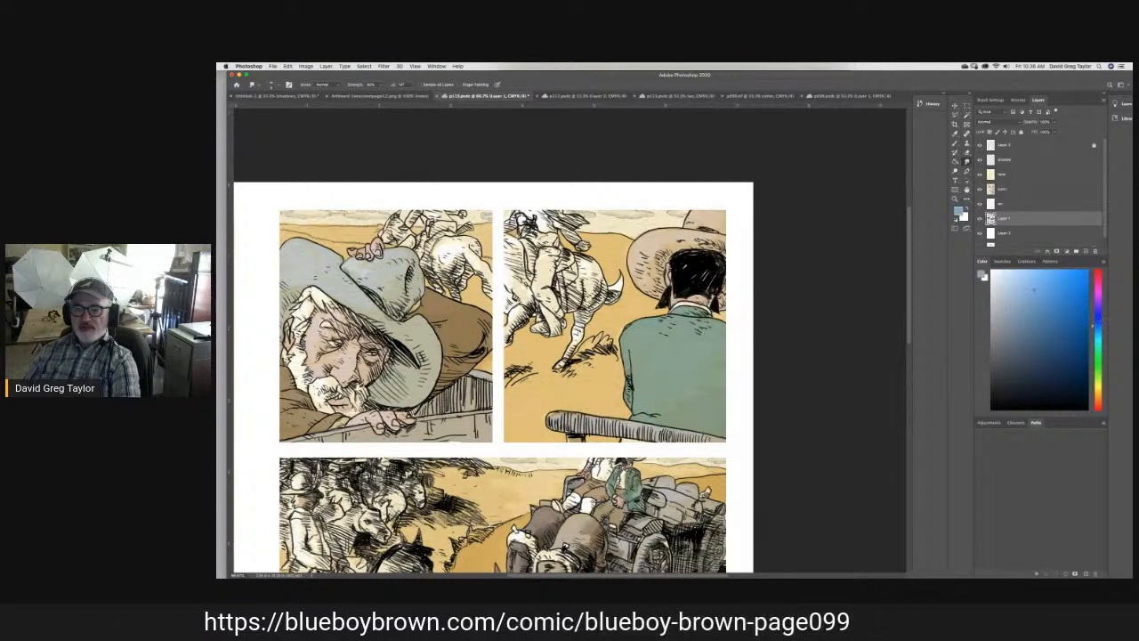
{"action": "left_click", "coordinate": [982, 275]}
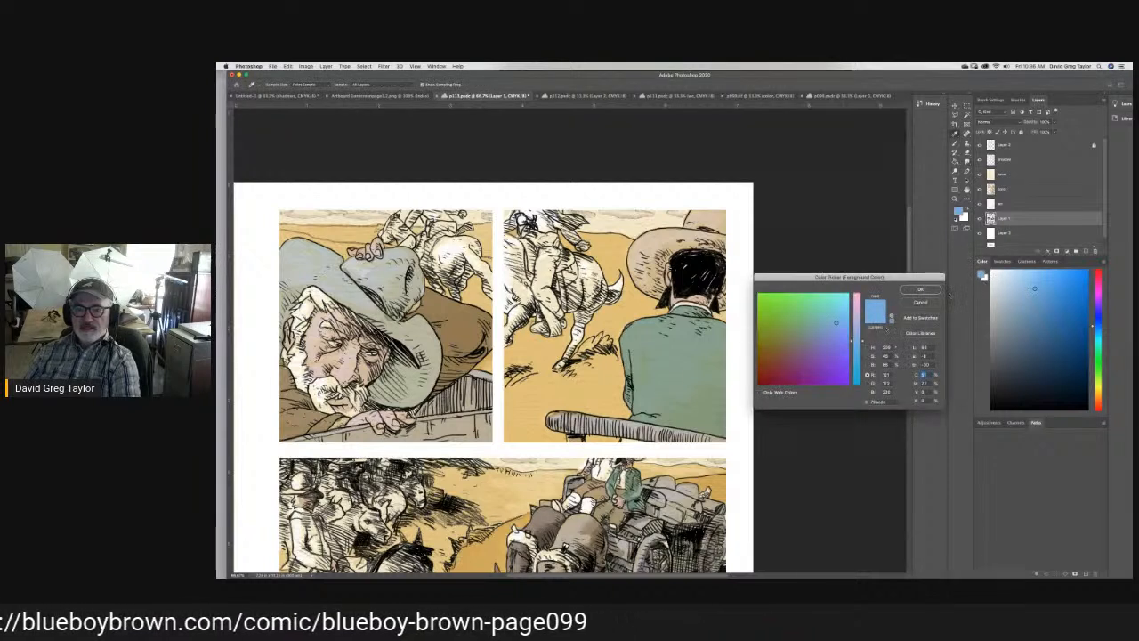
{"action": "key", "text": "Return"}
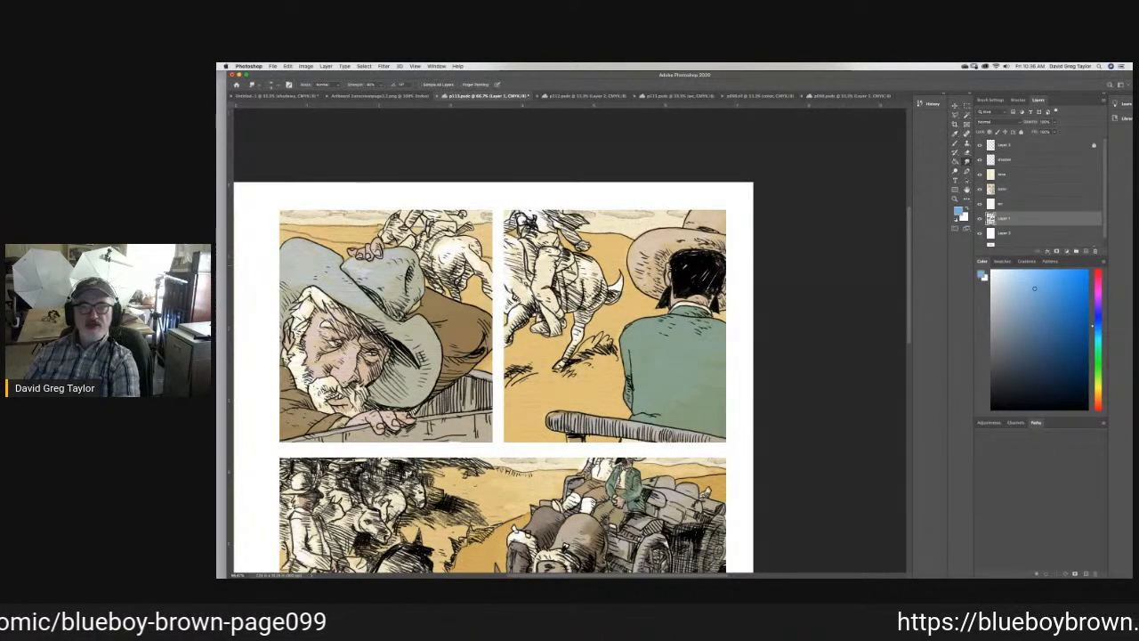
{"action": "left_click", "coordinate": [1028, 189]}
- Brush blue along the edges of the second panel's sky and fill the area inside with the Paint Bucket
{"action": "key", "text": "b"}
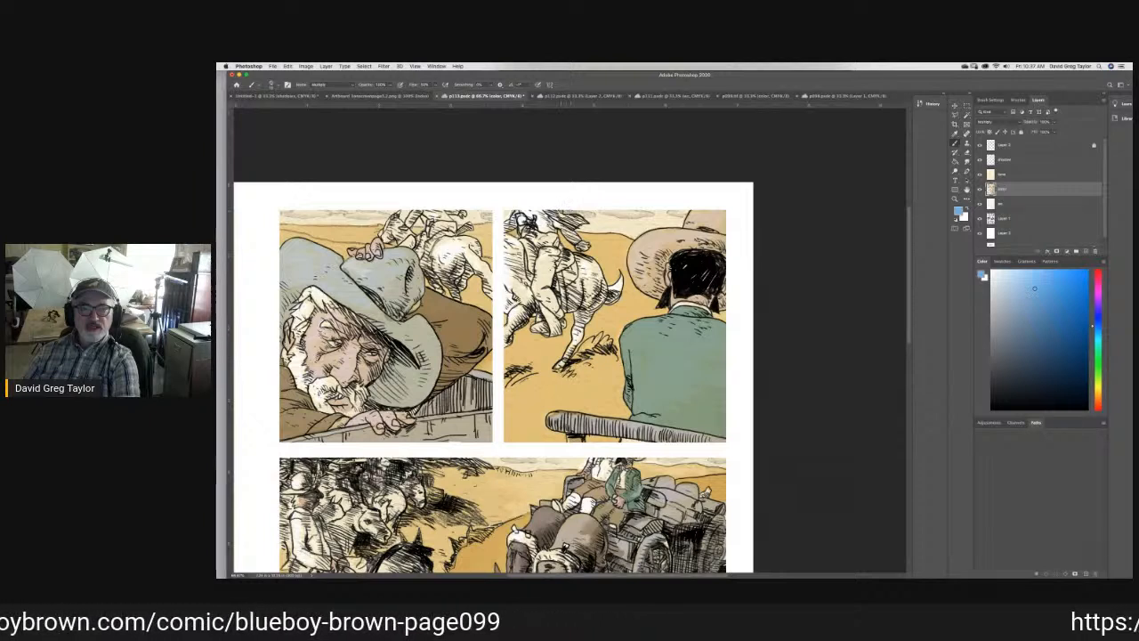
{"action": "left_click_drag", "start_coordinate": [578, 213], "coordinate": [588, 225]}
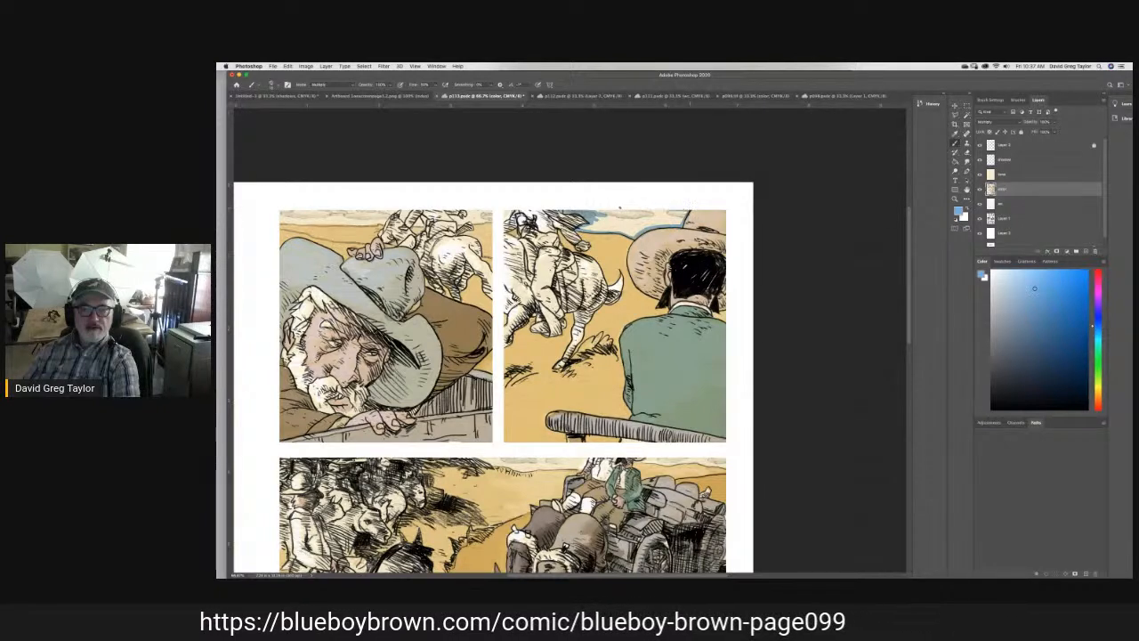
{"action": "mouse_move", "coordinate": [596, 210]}
{"action": "left_mouse_down"}
{"action": "mouse_move", "coordinate": [659, 211]}
{"action": "mouse_move", "coordinate": [634, 210]}
{"action": "left_mouse_up"}
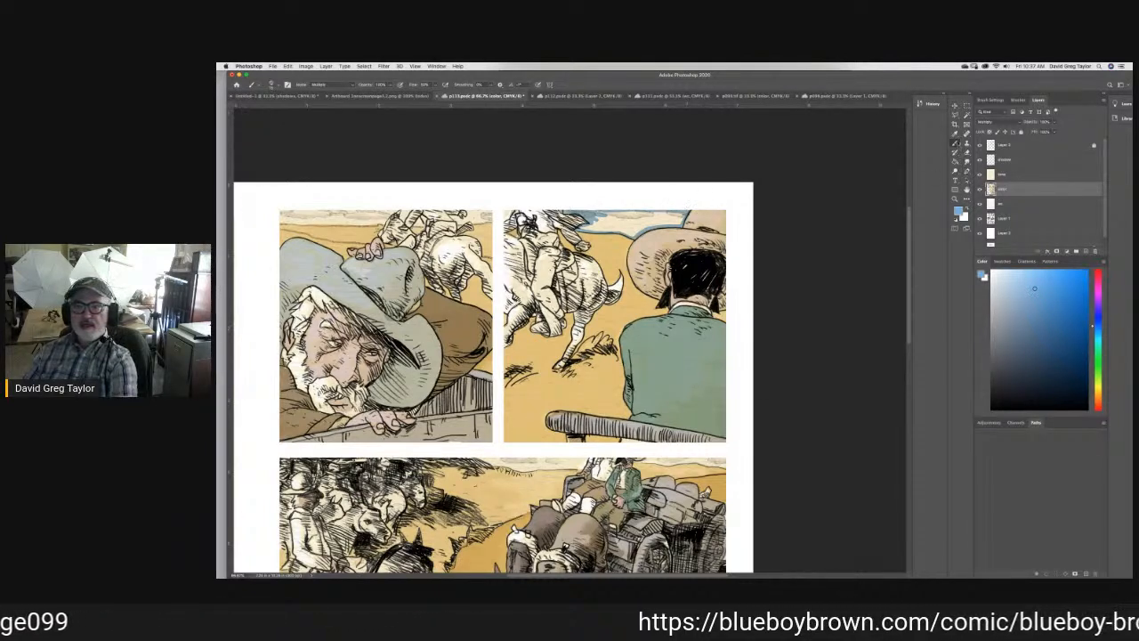
{"action": "key", "text": "g"}
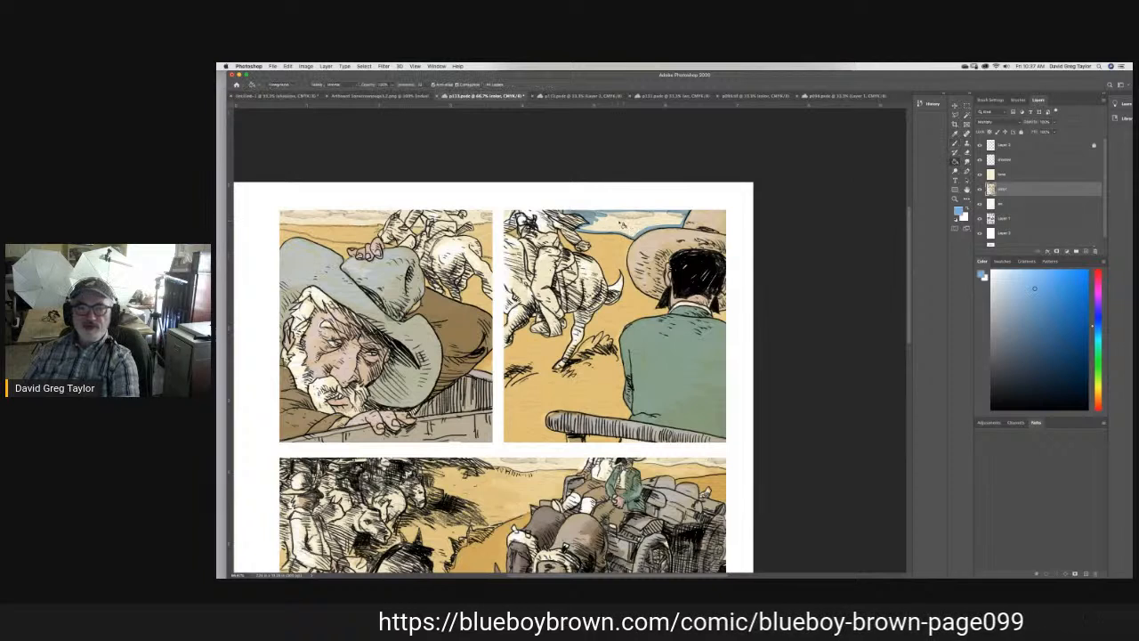
{"action": "left_click", "coordinate": [618, 223]}
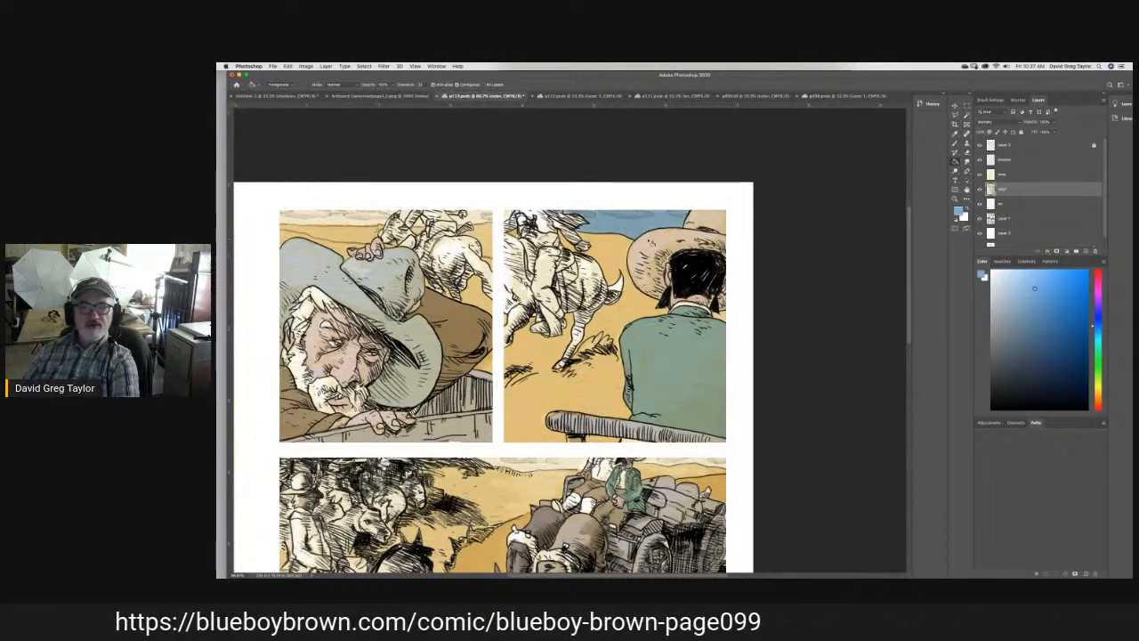
- Brush the same blue over the sky in the first and third panels, around the riders and wagon, and save the page
{"action": "key", "text": "b"}
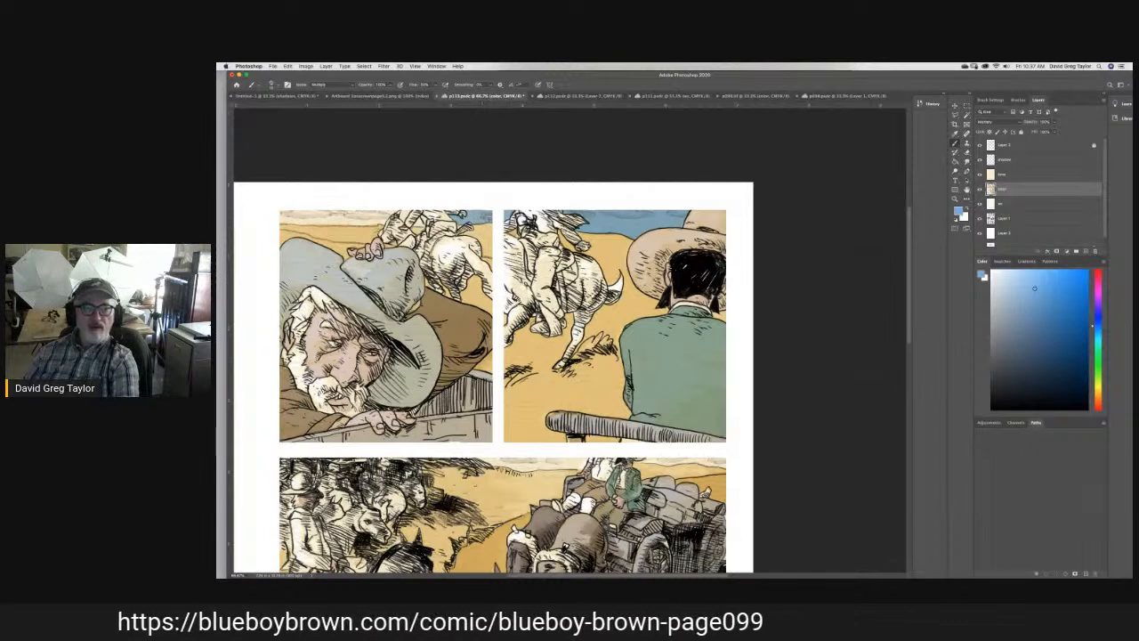
{"action": "key", "text": "e"}
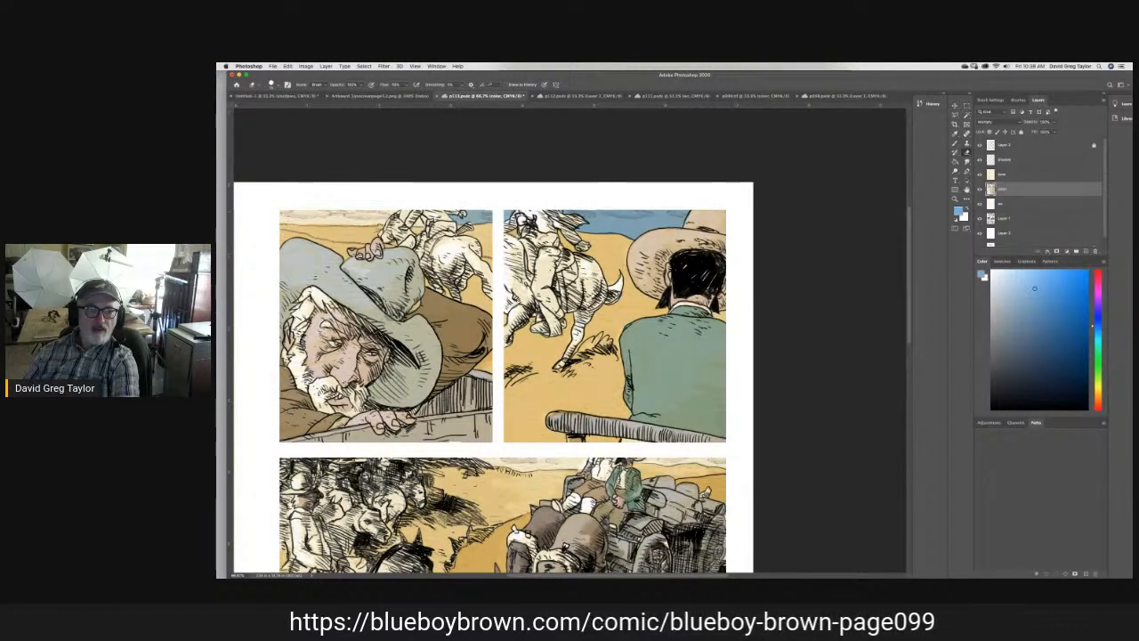
{"action": "key", "text": "b"}
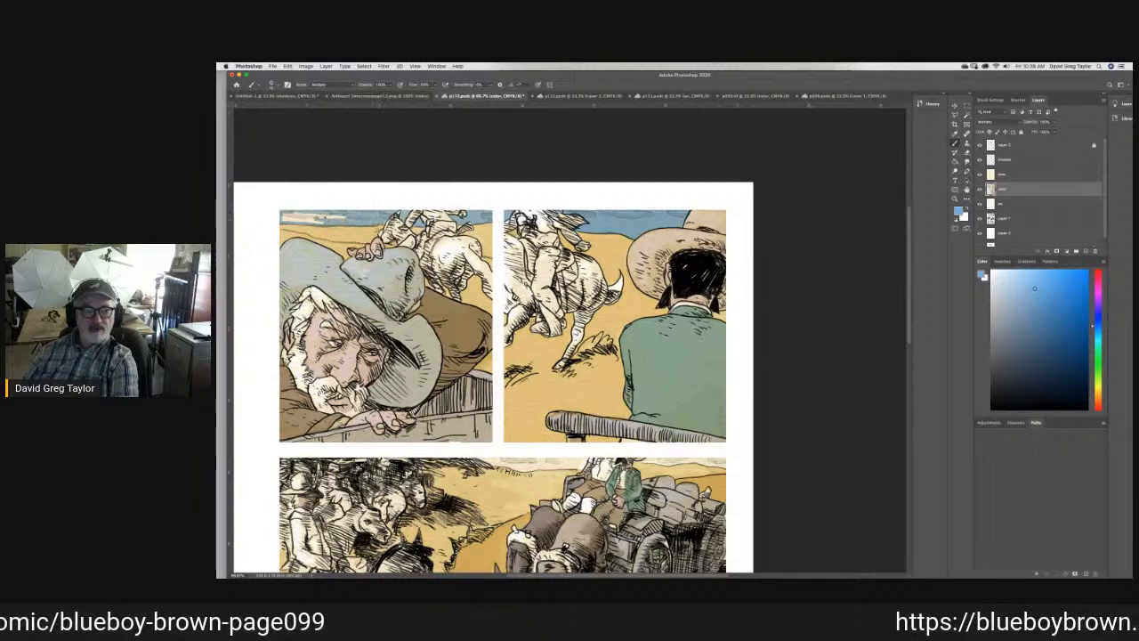
{"action": "left_click_drag", "start_coordinate": [345, 218], "coordinate": [283, 220]}
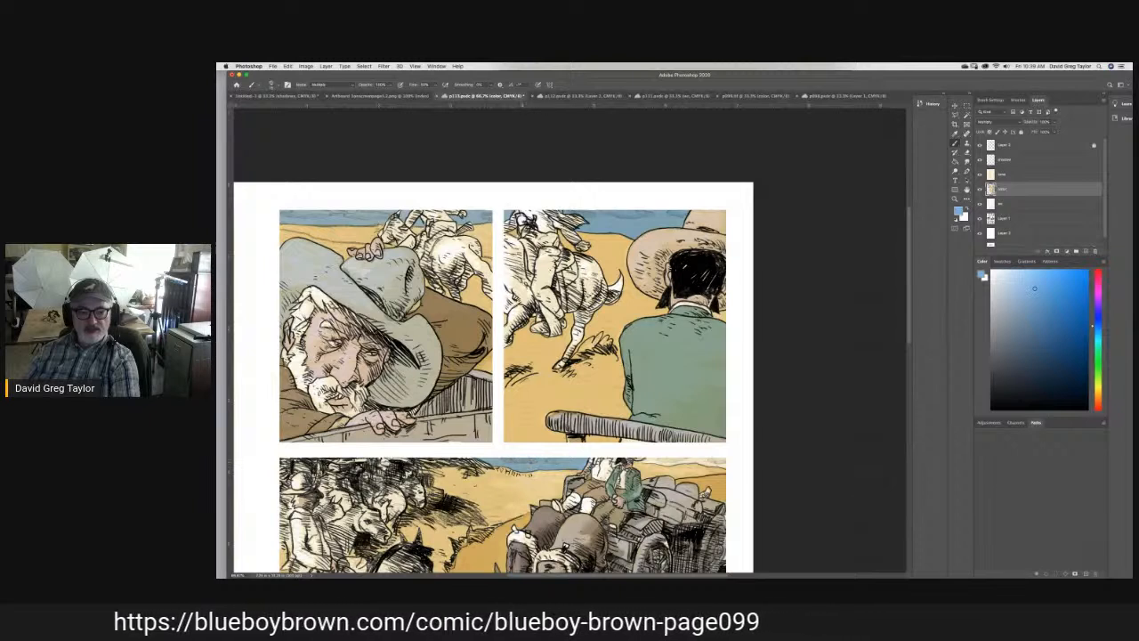
{"action": "key", "text": "super+s"}
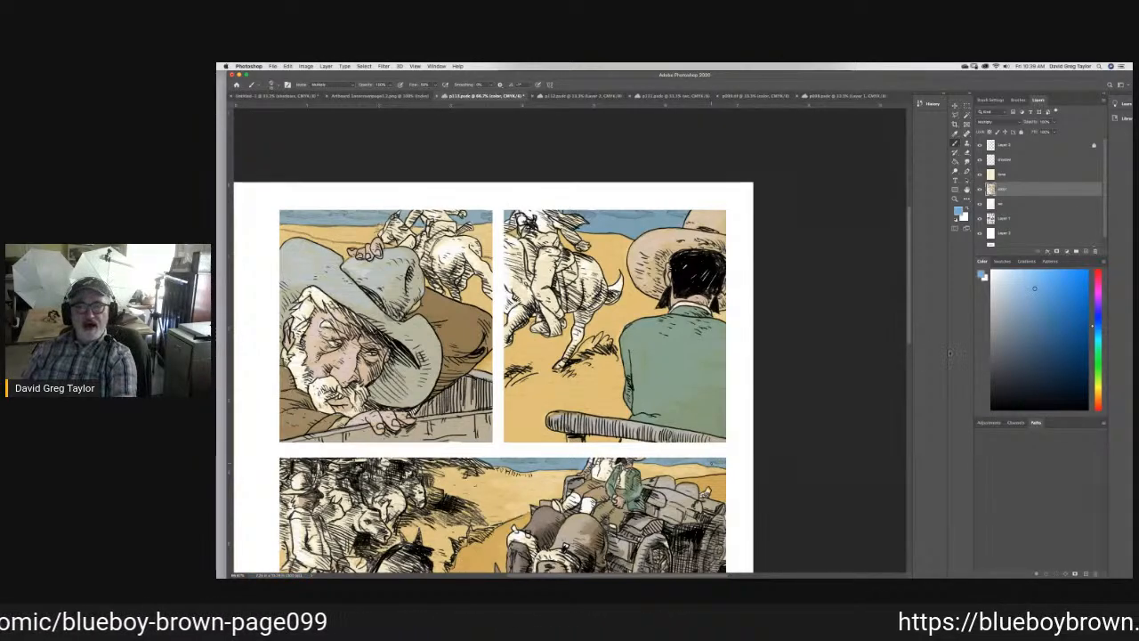
- Outline the fourth panel's sky in blue along the hats, faces and panel borders, and fill the cloudy area inside with the Paint Bucket
{"action": "scroll", "coordinate": [910, 339], "scroll_direction": "down", "scroll_amount": 5}
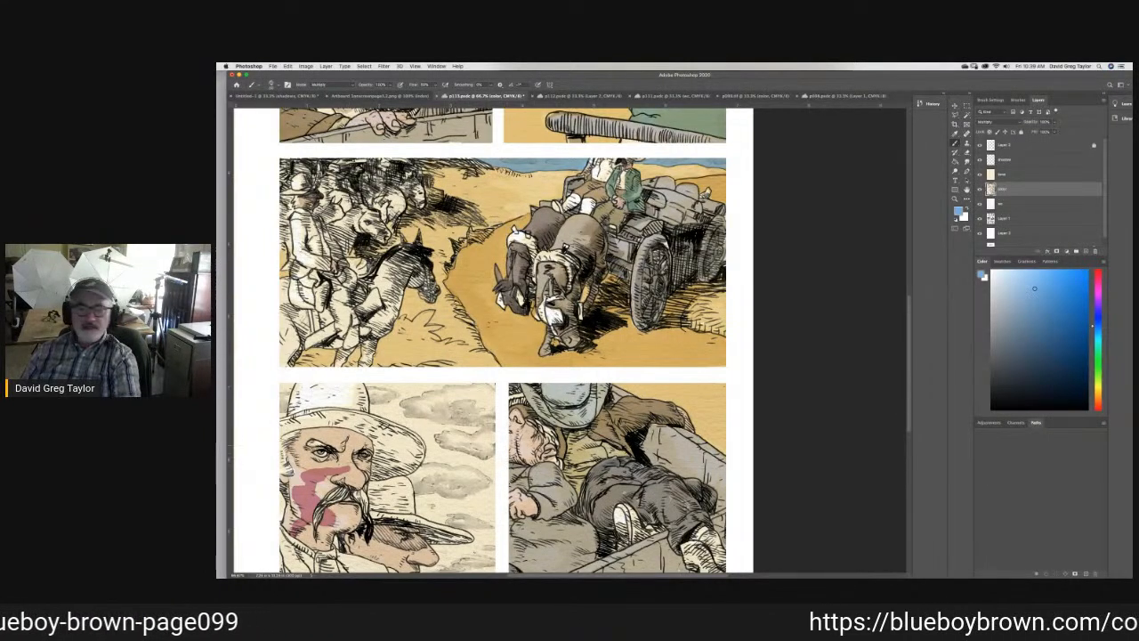
{"action": "mouse_move", "coordinate": [392, 387]}
{"action": "left_mouse_down"}
{"action": "mouse_move", "coordinate": [369, 384]}
{"action": "mouse_move", "coordinate": [371, 409]}
{"action": "mouse_move", "coordinate": [424, 434]}
{"action": "mouse_move", "coordinate": [434, 461]}
{"action": "mouse_move", "coordinate": [415, 476]}
{"action": "left_mouse_up"}
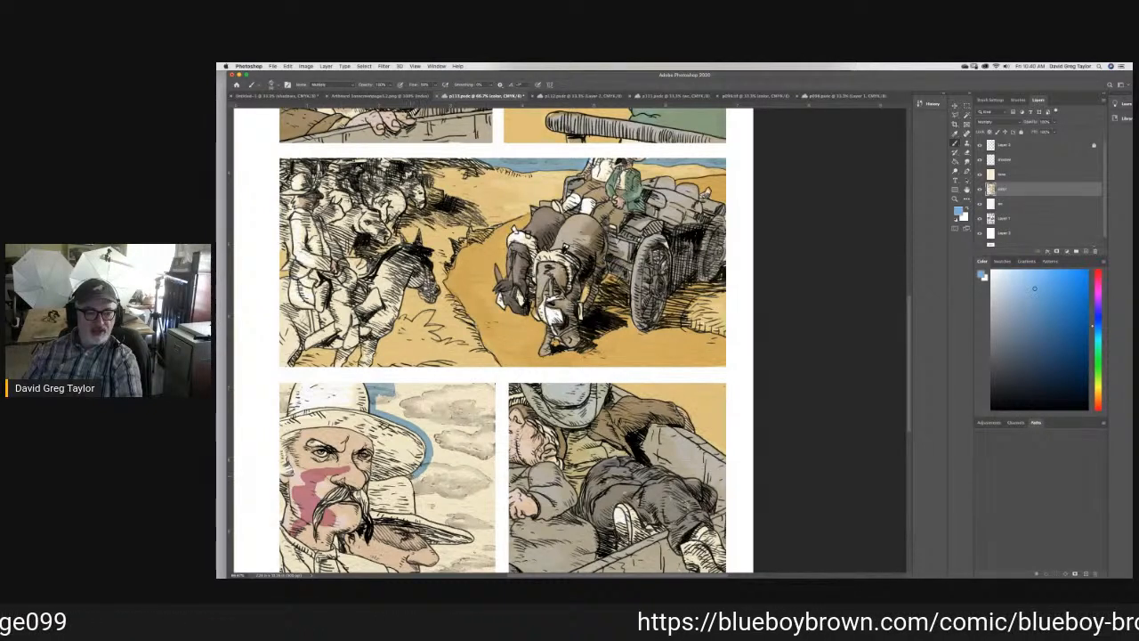
{"action": "mouse_move", "coordinate": [411, 477]}
{"action": "left_mouse_down"}
{"action": "mouse_move", "coordinate": [438, 524]}
{"action": "mouse_move", "coordinate": [477, 546]}
{"action": "left_mouse_up"}
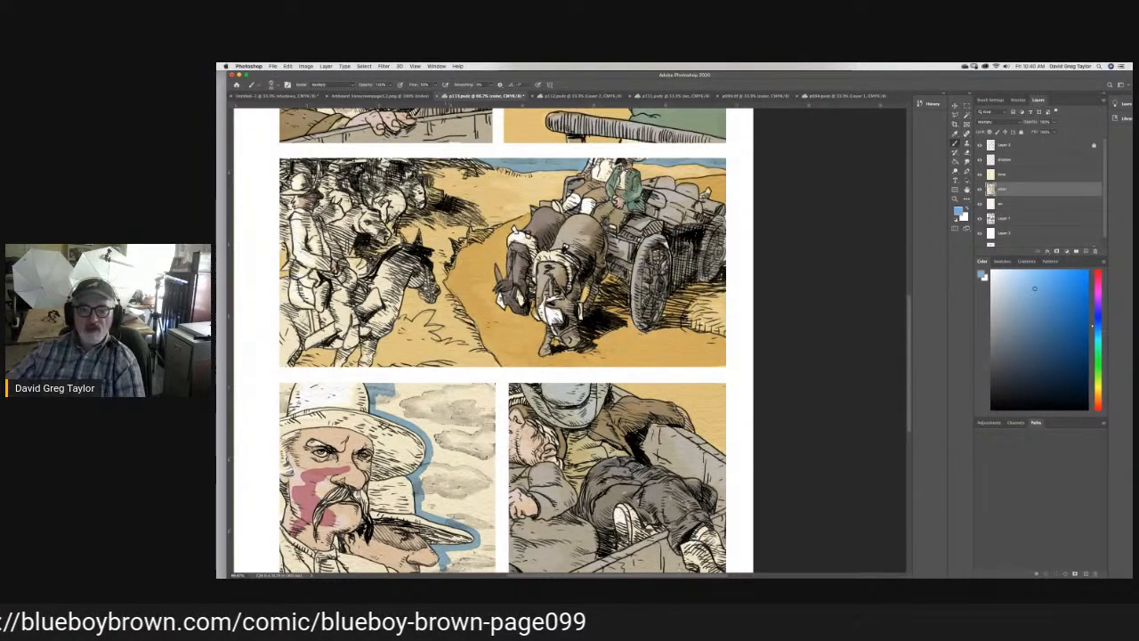
{"action": "scroll", "coordinate": [801, 398], "scroll_direction": "down", "scroll_amount": 3}
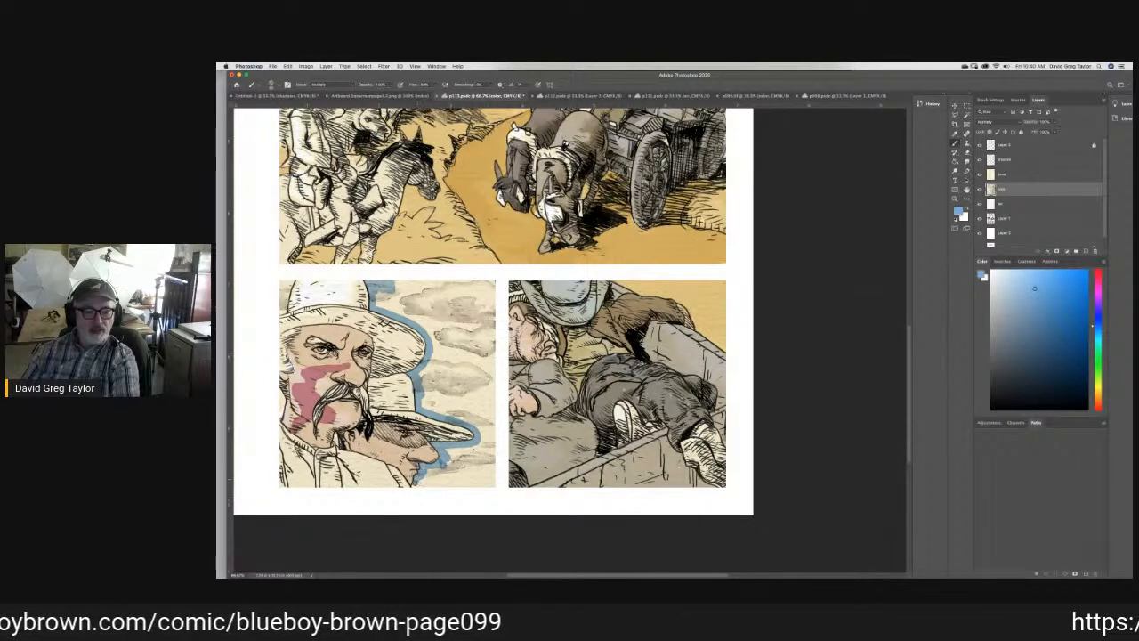
{"action": "left_click_drag", "start_coordinate": [416, 485], "coordinate": [488, 487]}
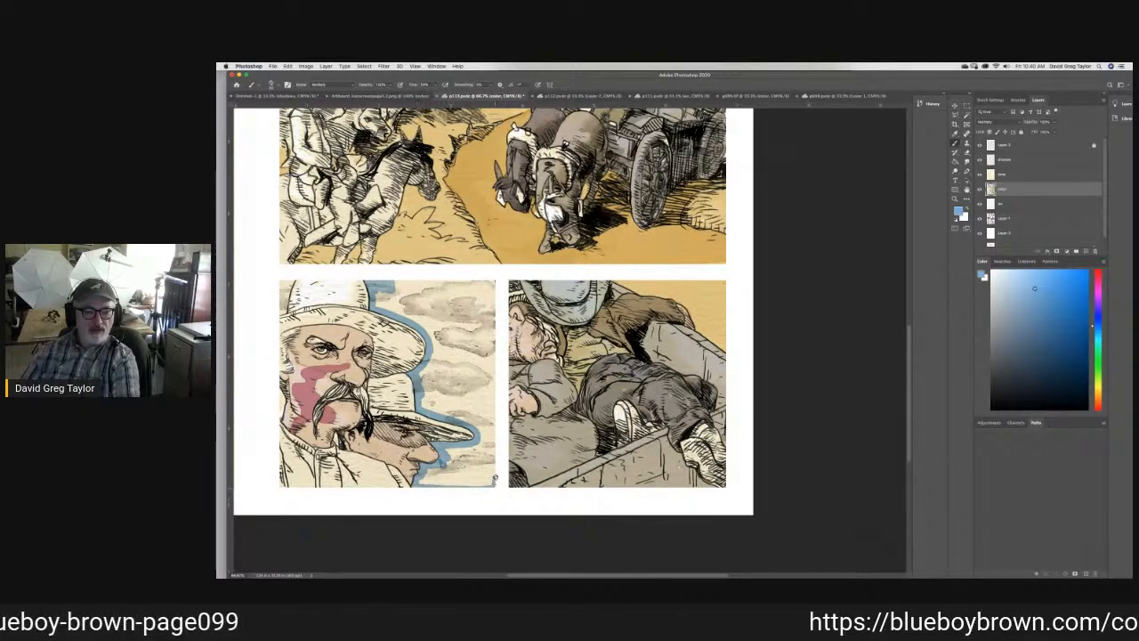
{"action": "mouse_move", "coordinate": [496, 401]}
{"action": "left_mouse_down"}
{"action": "mouse_move", "coordinate": [492, 468]}
{"action": "mouse_move", "coordinate": [492, 412]}
{"action": "mouse_move", "coordinate": [486, 438]}
{"action": "left_mouse_up"}
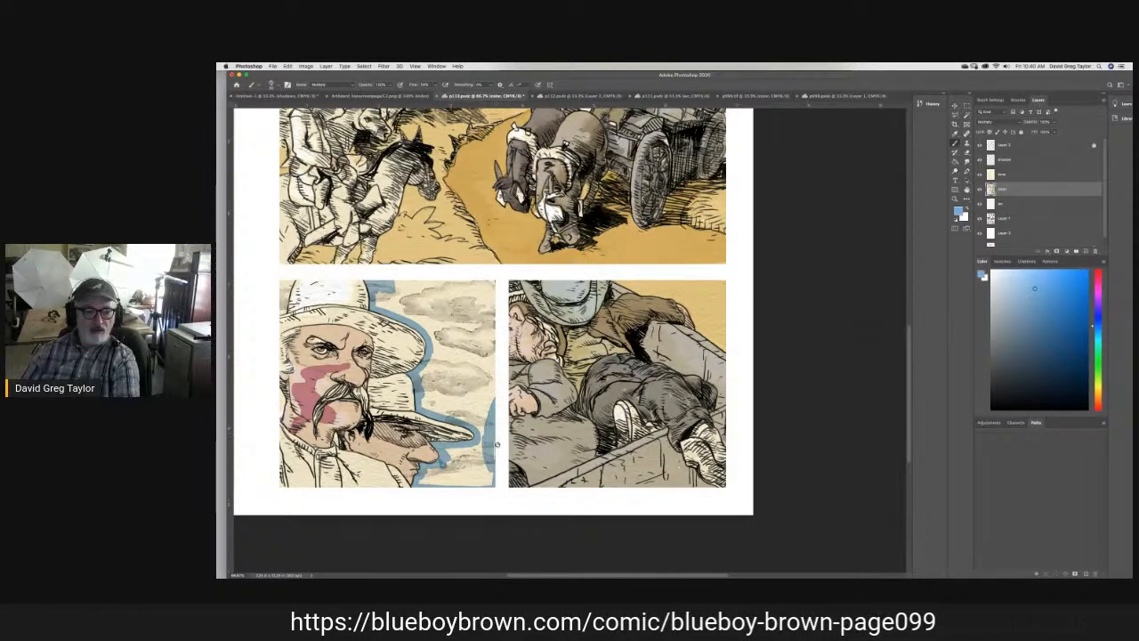
{"action": "mouse_move", "coordinate": [494, 433]}
{"action": "left_mouse_down"}
{"action": "mouse_move", "coordinate": [493, 282]}
{"action": "mouse_move", "coordinate": [389, 281]}
{"action": "left_mouse_up"}
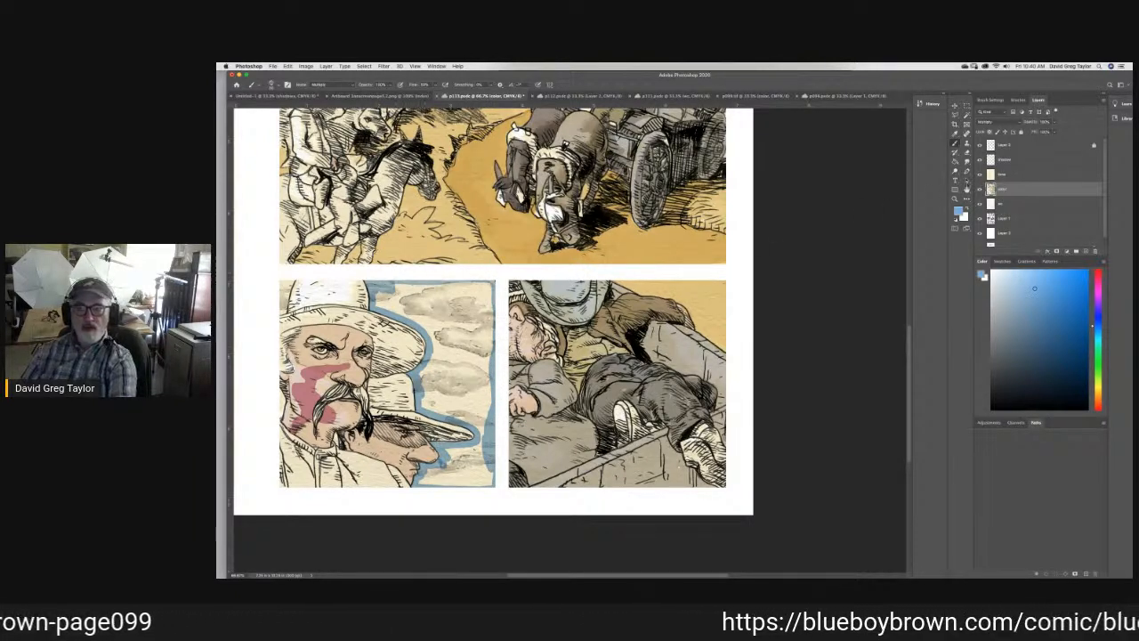
{"action": "left_click", "coordinate": [956, 162]}
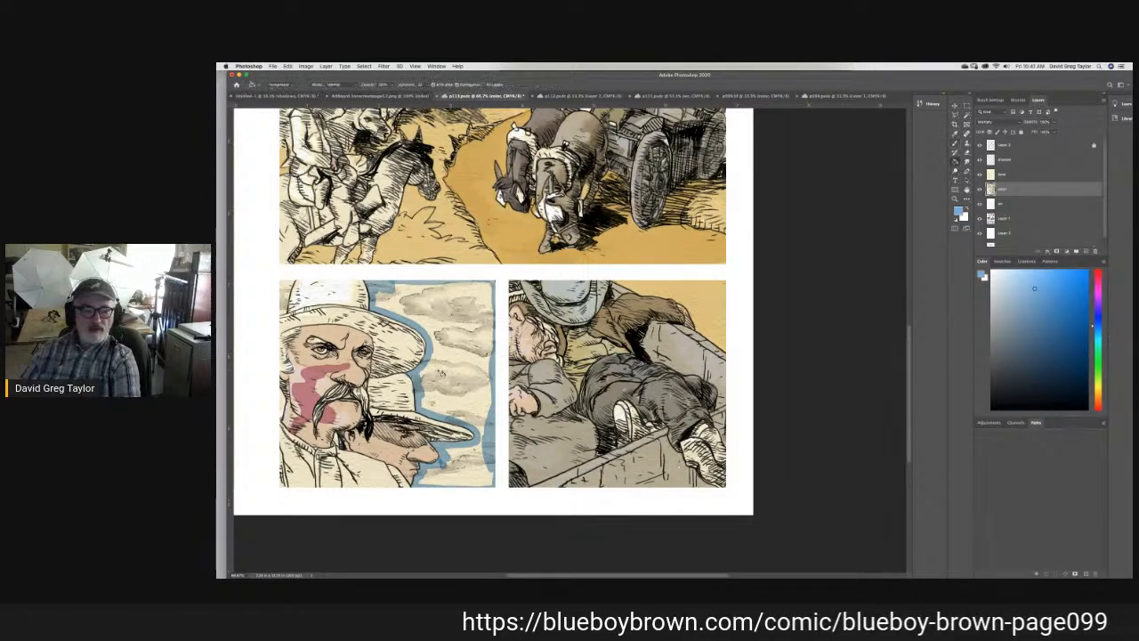
{"action": "left_click", "coordinate": [450, 371]}
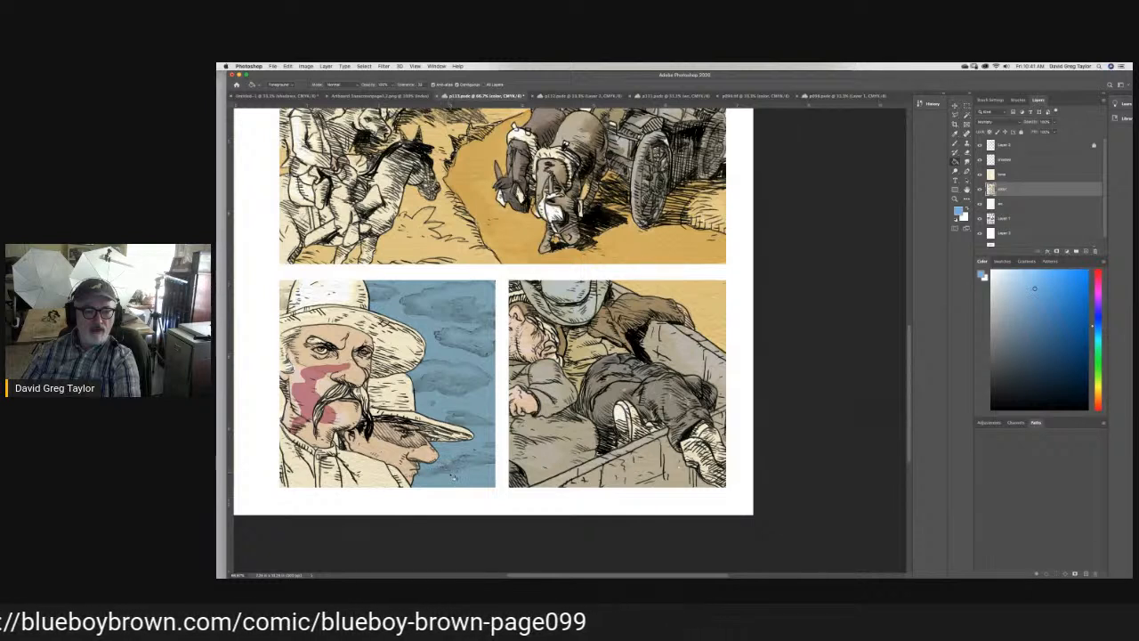
- Lighten the clouds in the fourth panel's blue sky using the Dodge tool with its range set to highlights
{"action": "key", "text": "b"}
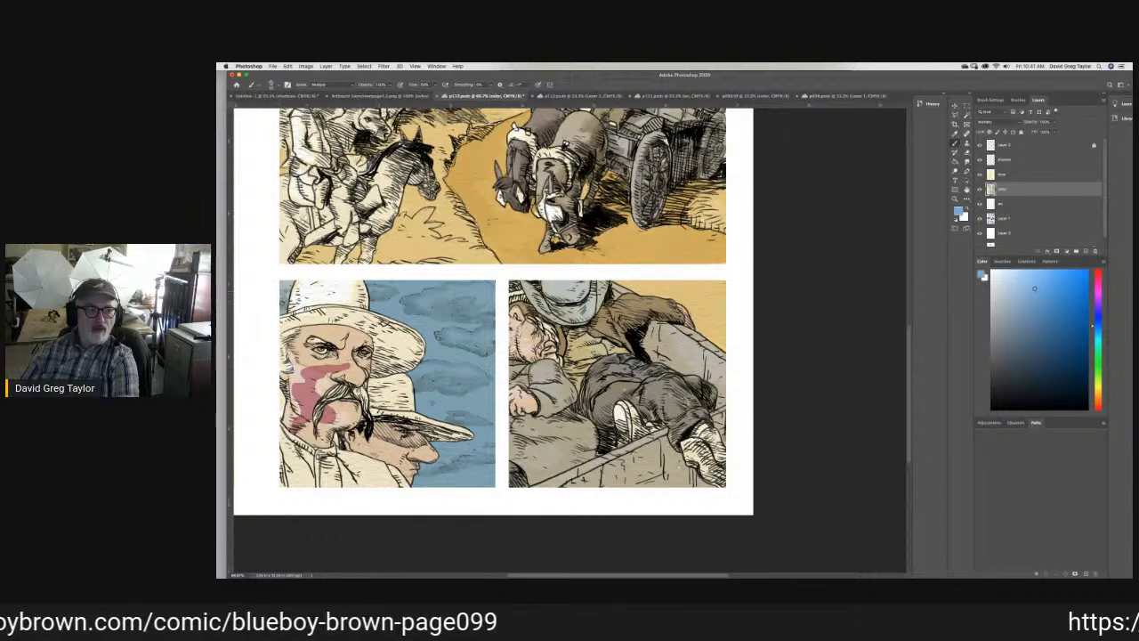
{"action": "left_click", "coordinate": [955, 167]}
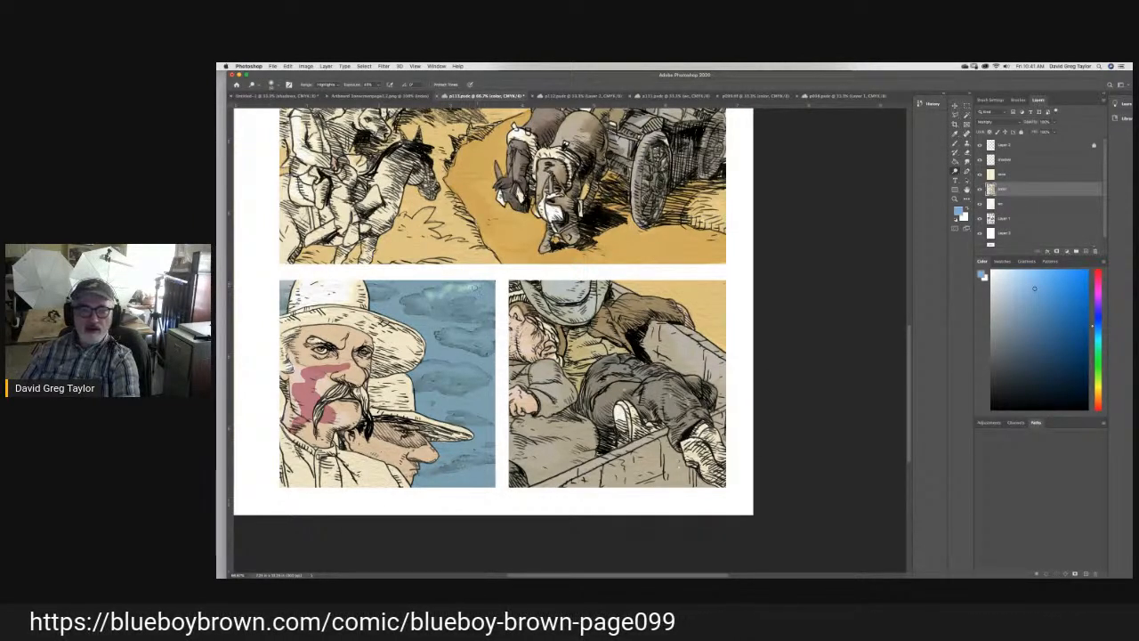
{"action": "mouse_move", "coordinate": [488, 301]}
{"action": "left_mouse_down"}
{"action": "mouse_move", "coordinate": [409, 298]}
{"action": "mouse_move", "coordinate": [431, 290]}
{"action": "mouse_move", "coordinate": [462, 305]}
{"action": "mouse_move", "coordinate": [481, 291]}
{"action": "mouse_move", "coordinate": [491, 304]}
{"action": "left_mouse_up"}
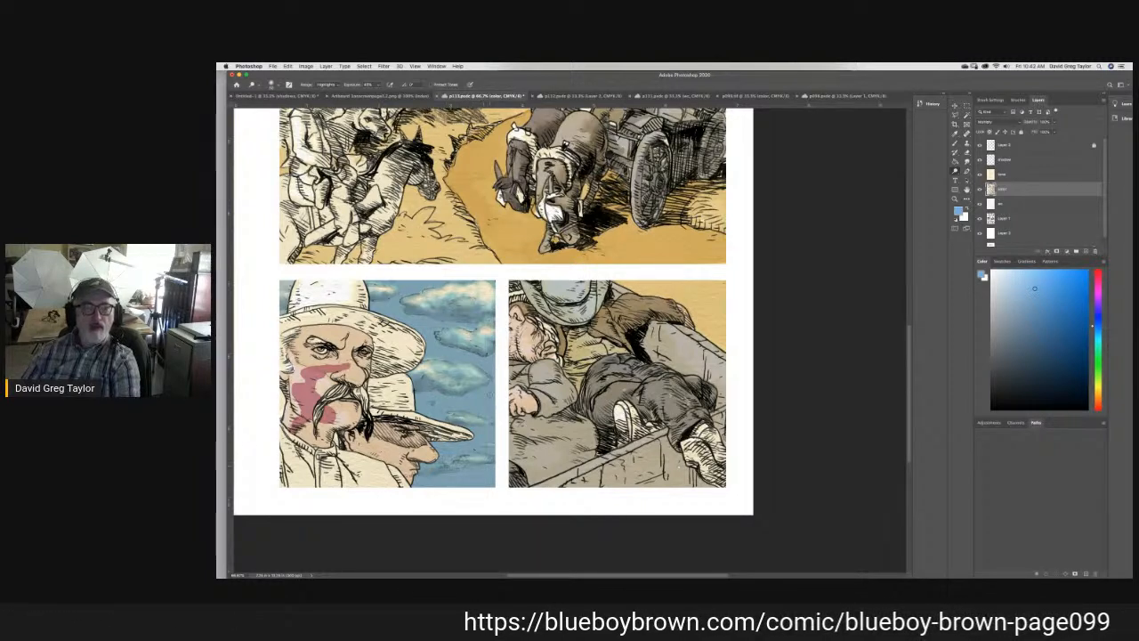
- Dodge the fourth panel on the tone layer, and lighten the skies of the upper panels on the color layer
{"action": "left_click", "coordinate": [1013, 175]}
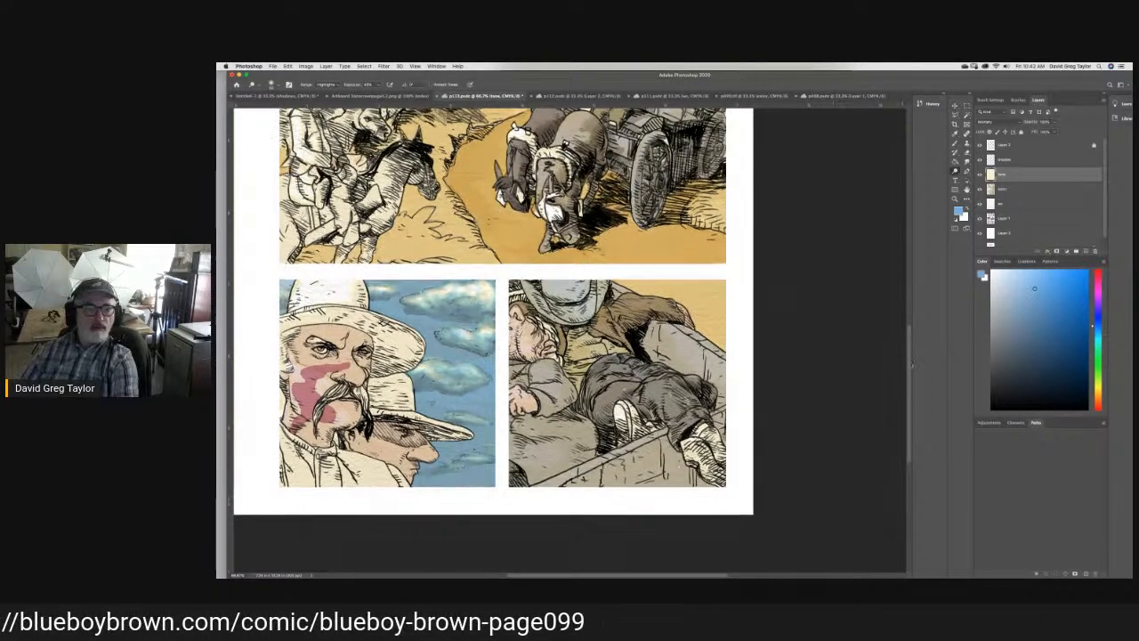
{"action": "scroll", "coordinate": [896, 360], "scroll_direction": "up", "scroll_amount": 3}
{"action": "scroll", "coordinate": [503, 338], "scroll_direction": "up", "scroll_amount": 3}
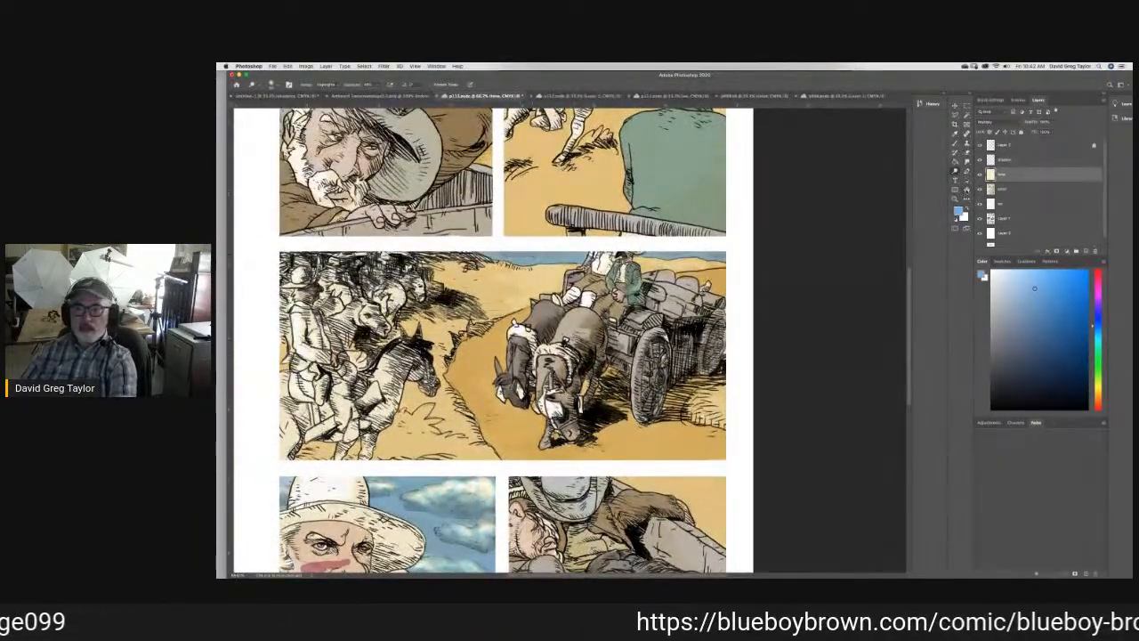
{"action": "left_click", "coordinate": [1015, 189]}
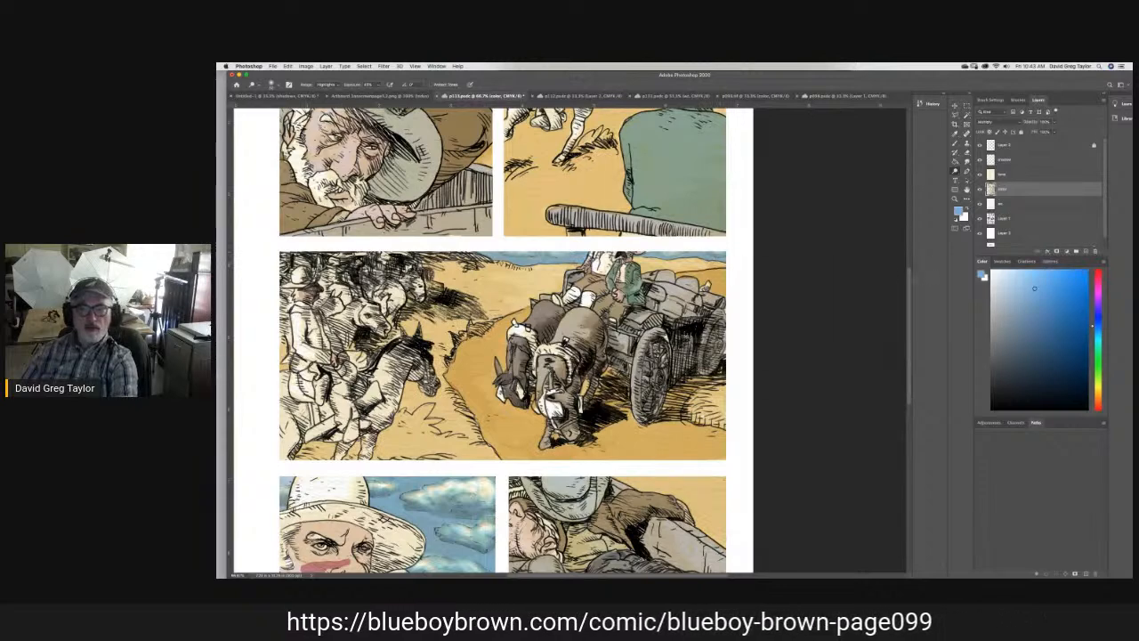
{"action": "scroll", "coordinate": [909, 281], "scroll_direction": "up", "scroll_amount": 5}
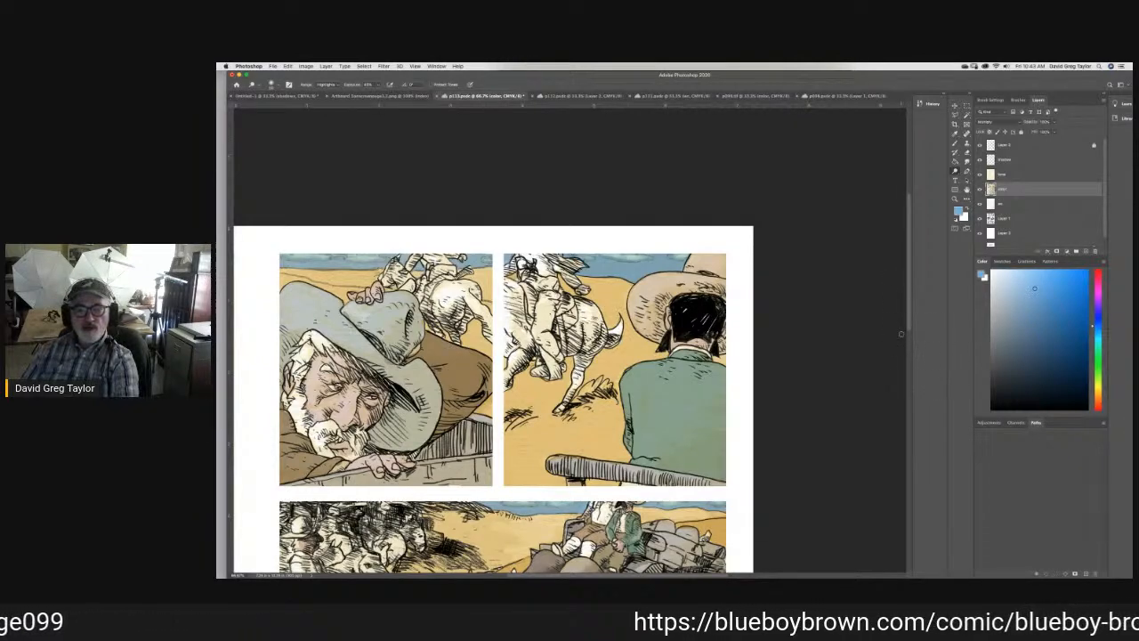
- Mix a dark neutral grey with 0% black and brush it over the mustached man's hat, crown and brim, in the fourth panel
{"action": "scroll", "coordinate": [909, 318], "scroll_direction": "down", "scroll_amount": 10}
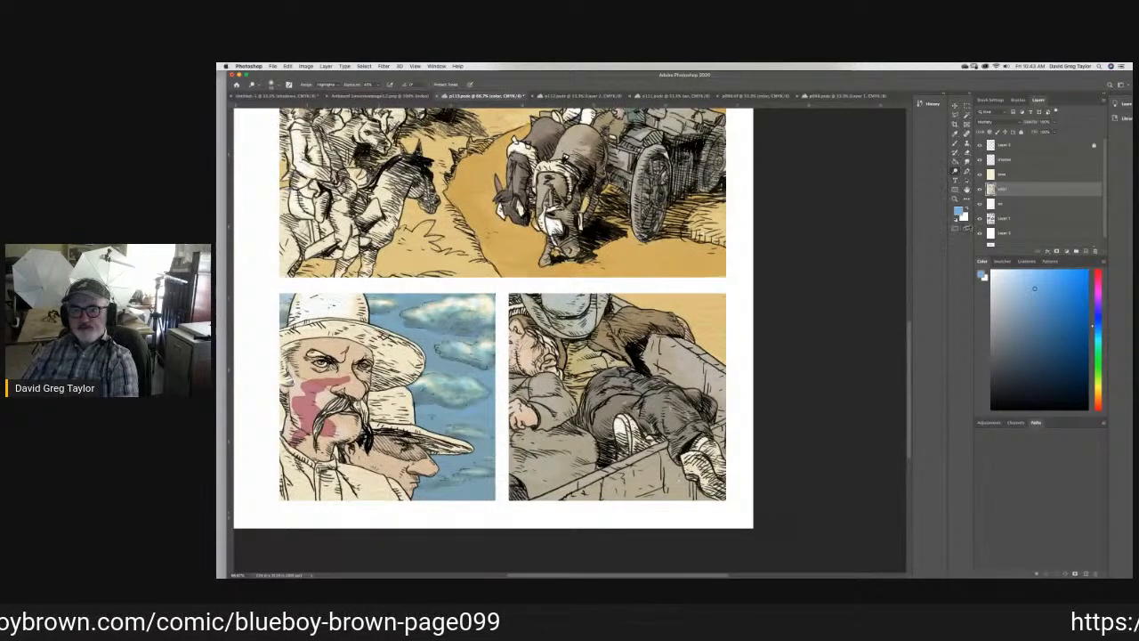
{"action": "left_click", "coordinate": [993, 352]}
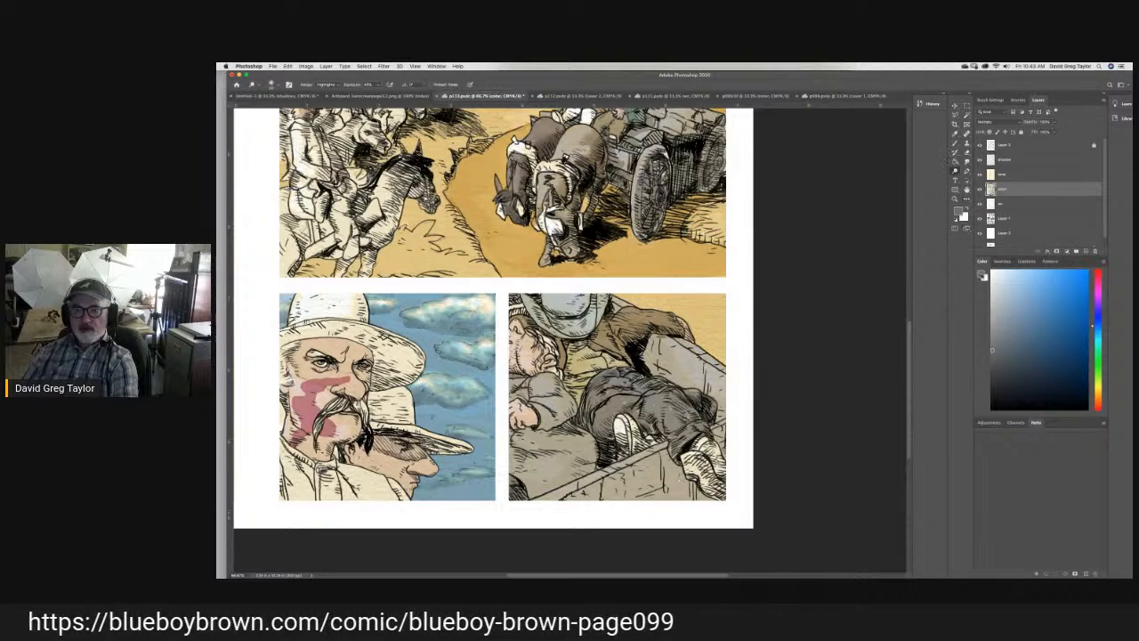
{"action": "left_click", "coordinate": [982, 276]}
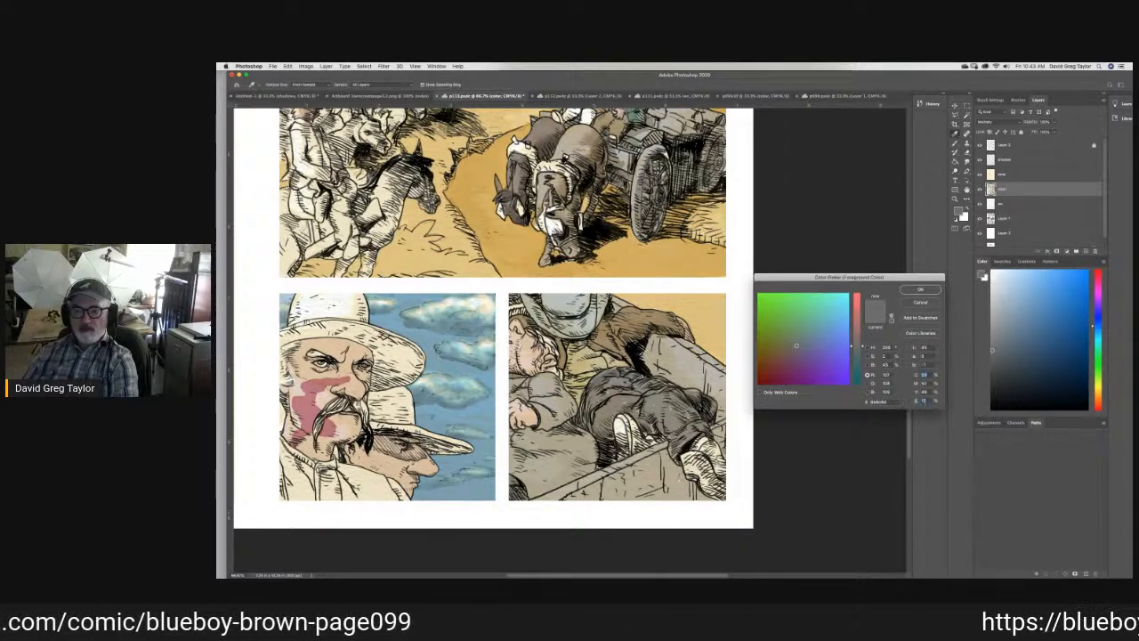
{"action": "type", "text": "0"}
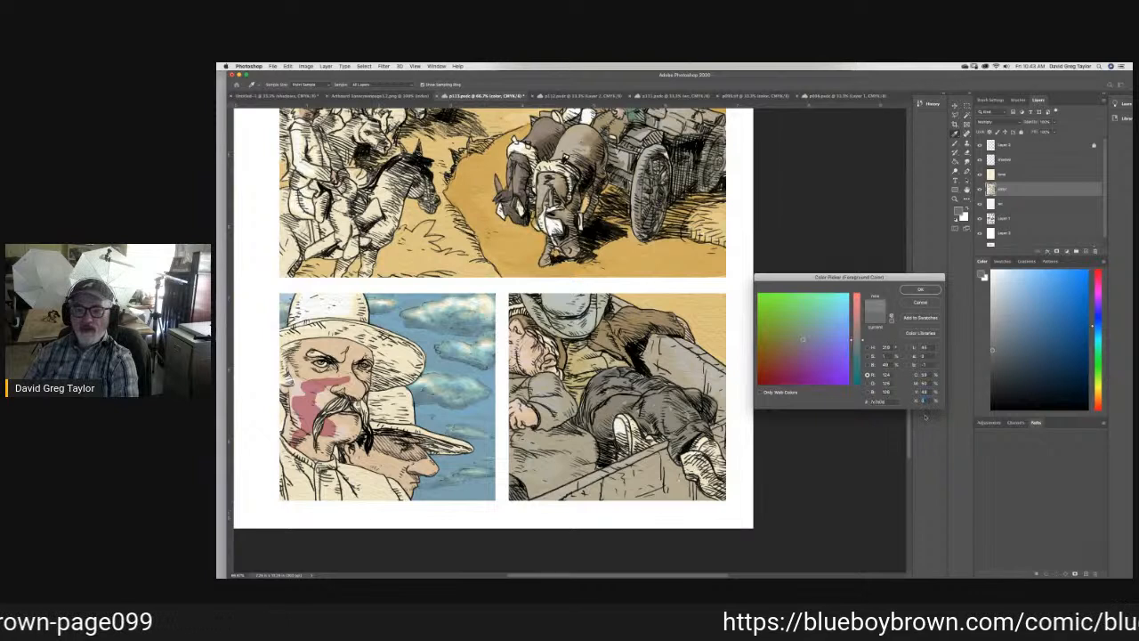
{"action": "left_click", "coordinate": [911, 290]}
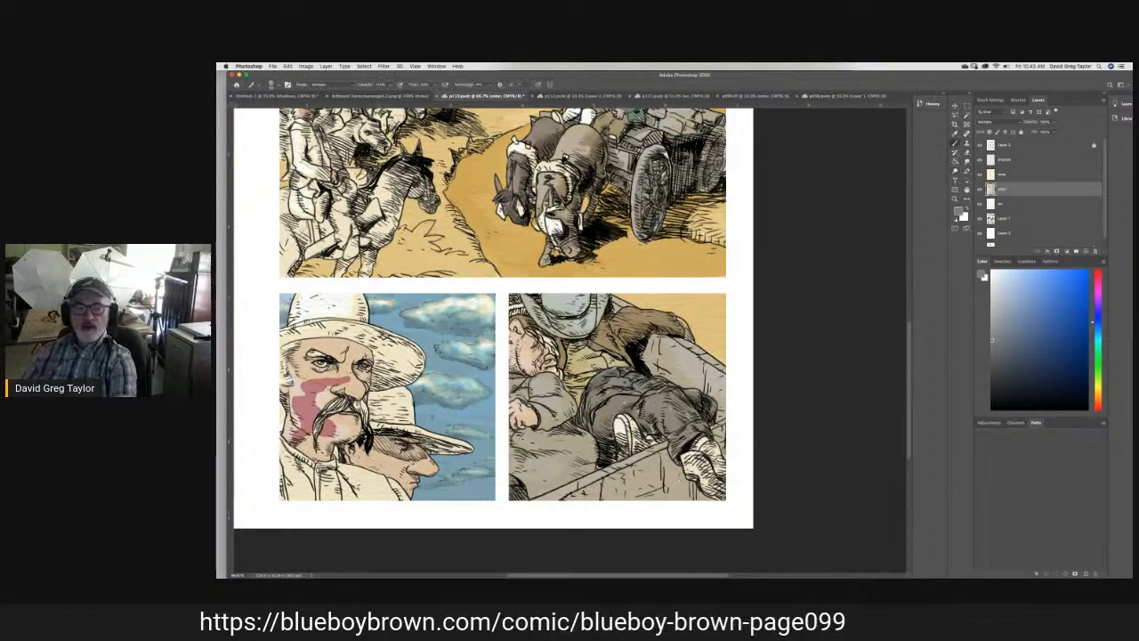
{"action": "mouse_move", "coordinate": [329, 322]}
{"action": "left_mouse_down"}
{"action": "mouse_move", "coordinate": [301, 329]}
{"action": "mouse_move", "coordinate": [301, 310]}
{"action": "mouse_move", "coordinate": [293, 324]}
{"action": "left_mouse_up"}
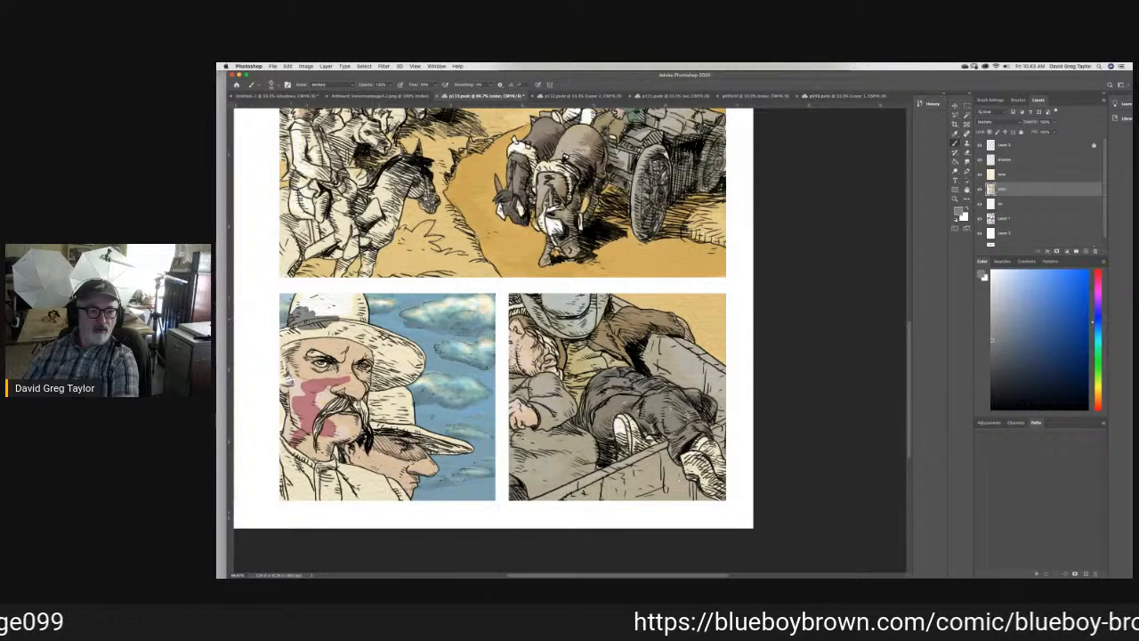
{"action": "left_click_drag", "start_coordinate": [297, 313], "coordinate": [294, 308]}
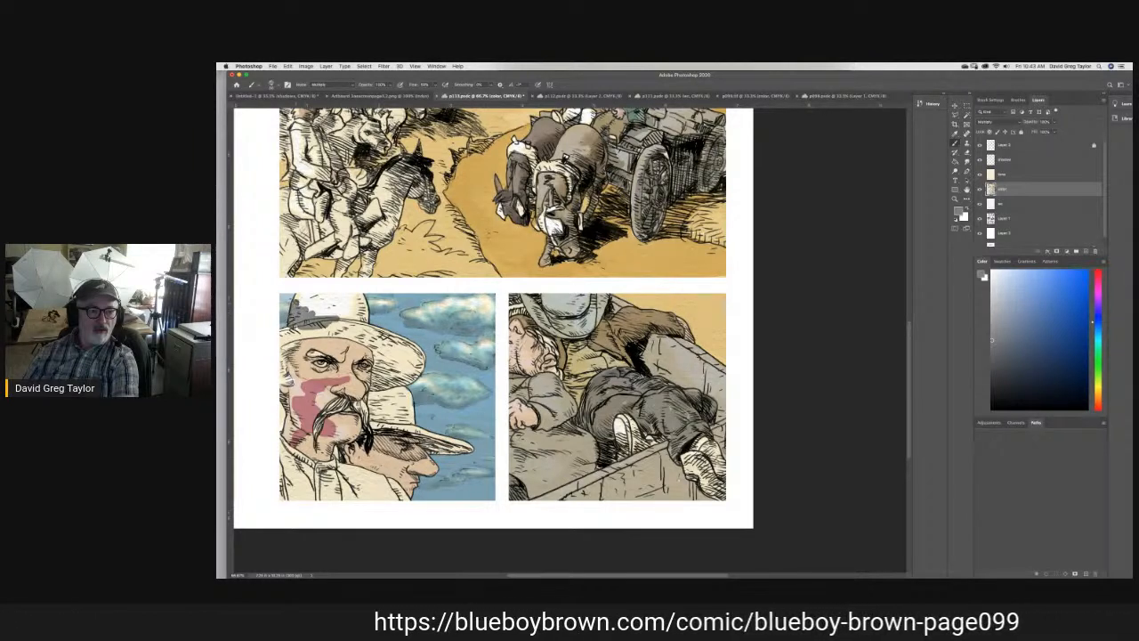
{"action": "left_click_drag", "start_coordinate": [296, 295], "coordinate": [366, 307]}
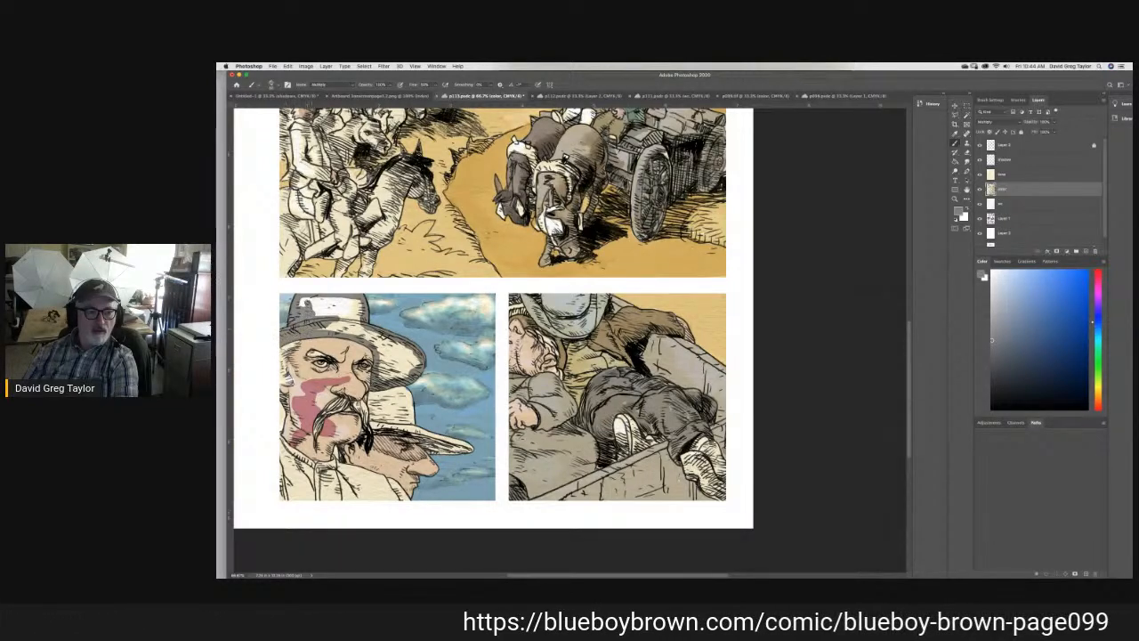
{"action": "mouse_move", "coordinate": [304, 305]}
{"action": "left_mouse_down"}
{"action": "mouse_move", "coordinate": [360, 308]}
{"action": "mouse_move", "coordinate": [326, 314]}
{"action": "mouse_move", "coordinate": [352, 307]}
{"action": "mouse_move", "coordinate": [329, 327]}
{"action": "mouse_move", "coordinate": [381, 336]}
{"action": "mouse_move", "coordinate": [409, 358]}
{"action": "mouse_move", "coordinate": [399, 374]}
{"action": "mouse_move", "coordinate": [418, 373]}
{"action": "mouse_move", "coordinate": [393, 374]}
{"action": "mouse_move", "coordinate": [382, 351]}
{"action": "mouse_move", "coordinate": [400, 353]}
{"action": "mouse_move", "coordinate": [390, 372]}
{"action": "left_mouse_up"}
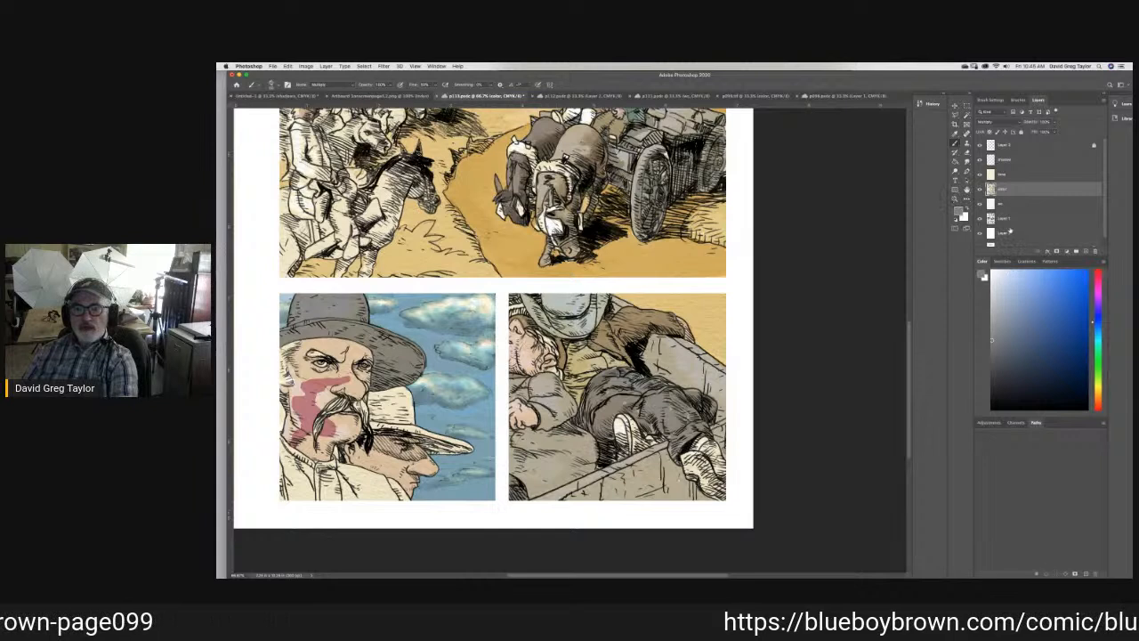
- Sample the sky blue with the tone layer hidden and touch up the fourth panel's sky using the Brush, Smudge and Eraser tools
{"action": "key", "text": "i"}
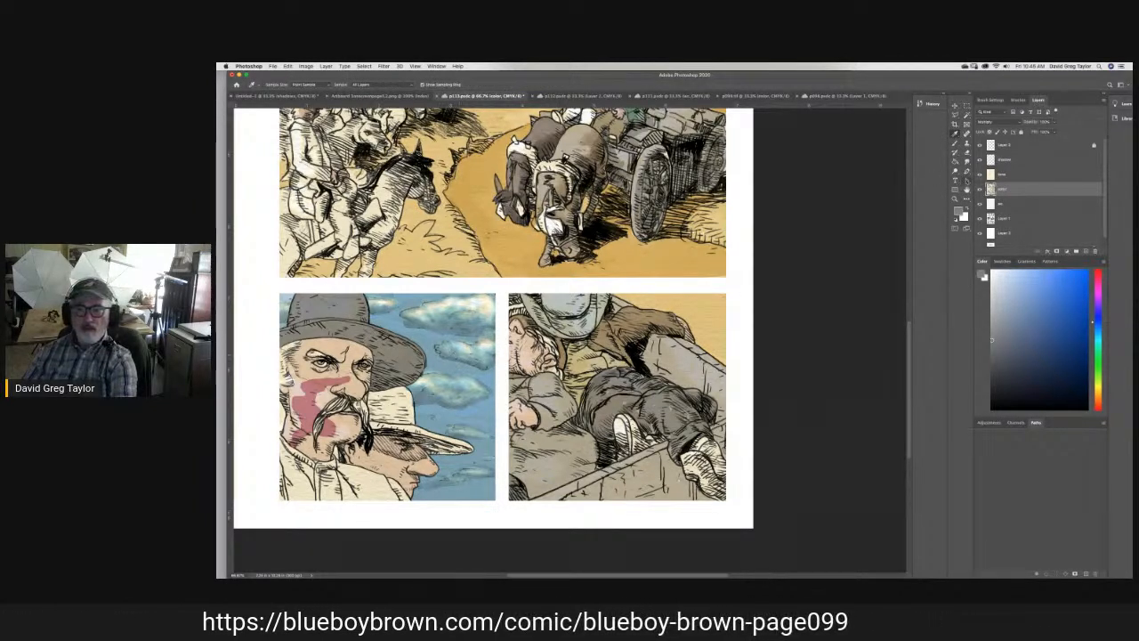
{"action": "left_click", "coordinate": [452, 368]}
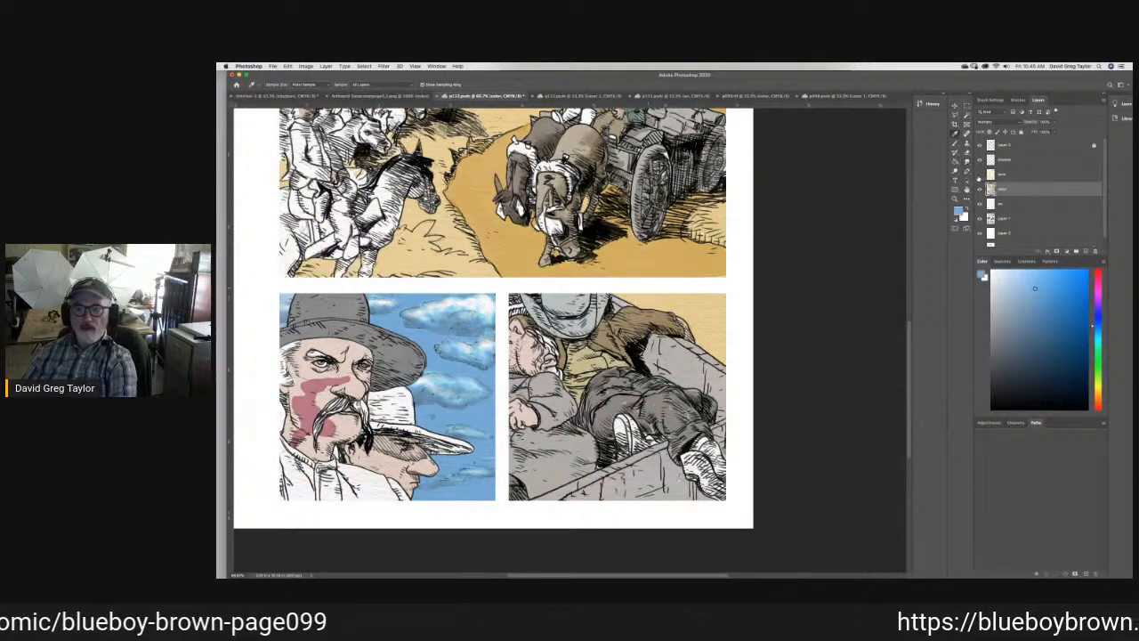
{"action": "key", "text": "b"}
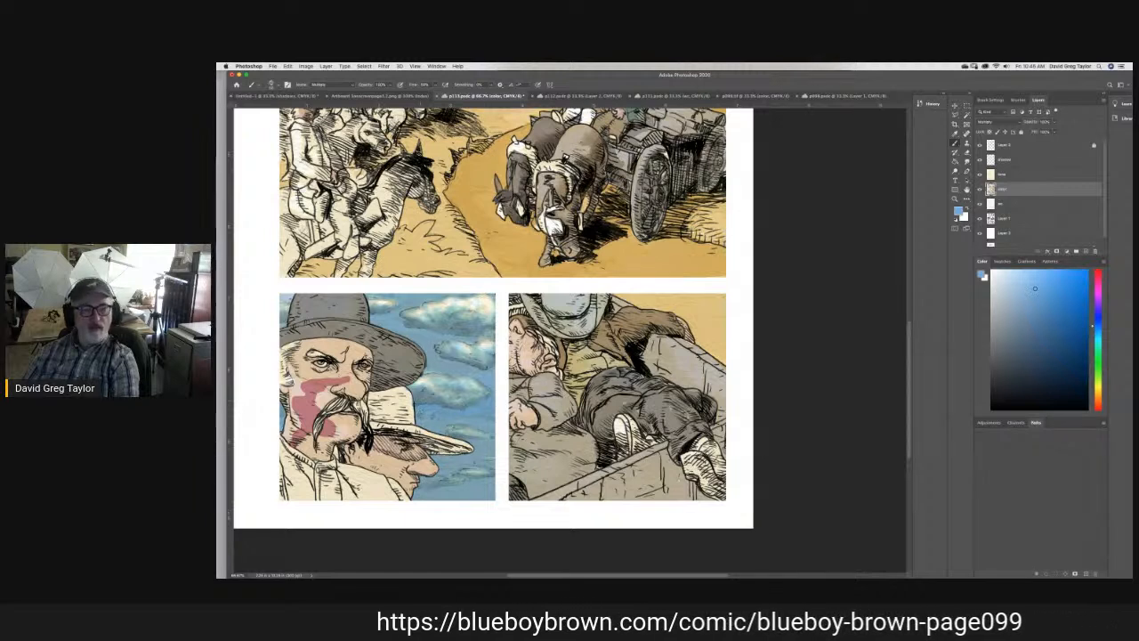
{"action": "left_click", "coordinate": [968, 162]}
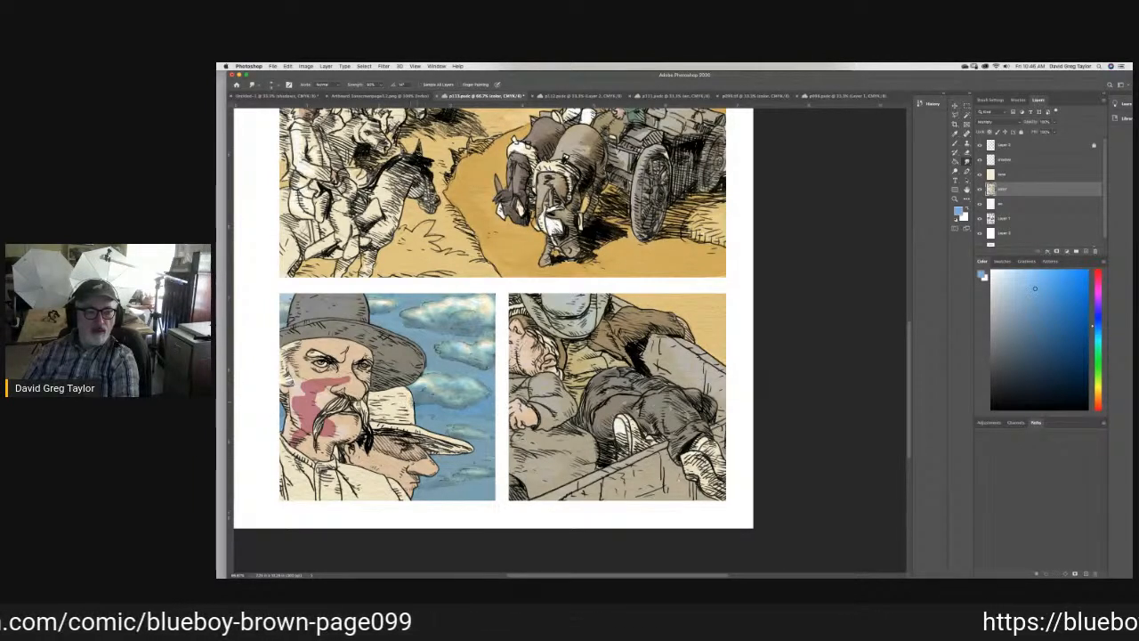
{"action": "left_click", "coordinate": [966, 155]}
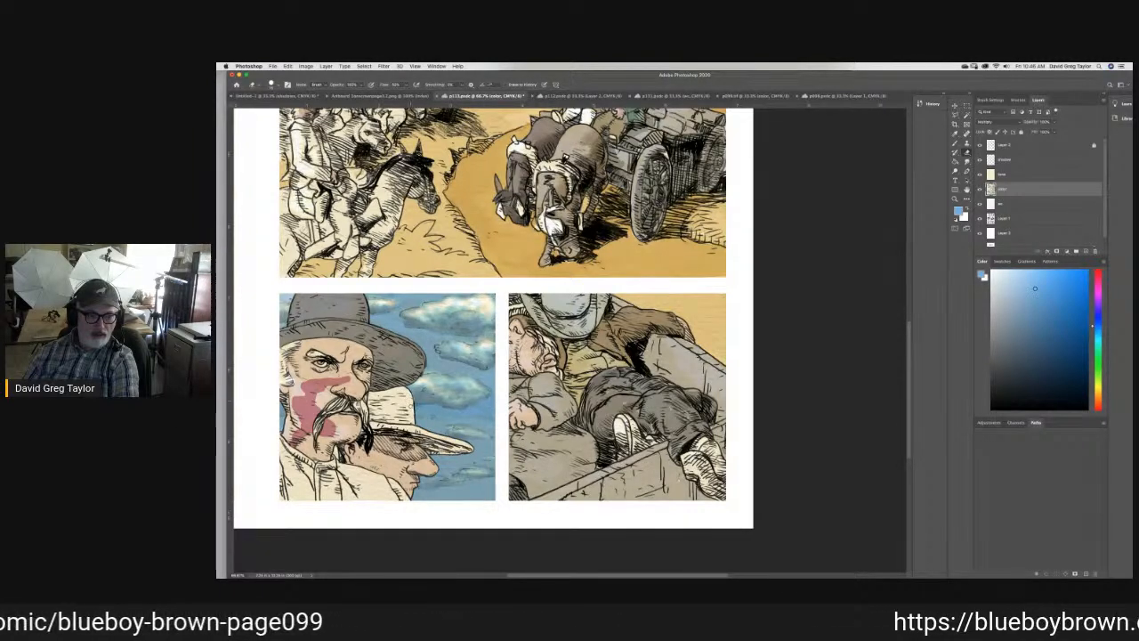
{"action": "left_click", "coordinate": [968, 161]}
- Brush a lighter grey over the second man's hat in the fourth panel and save the page
{"action": "left_click", "coordinate": [997, 175]}
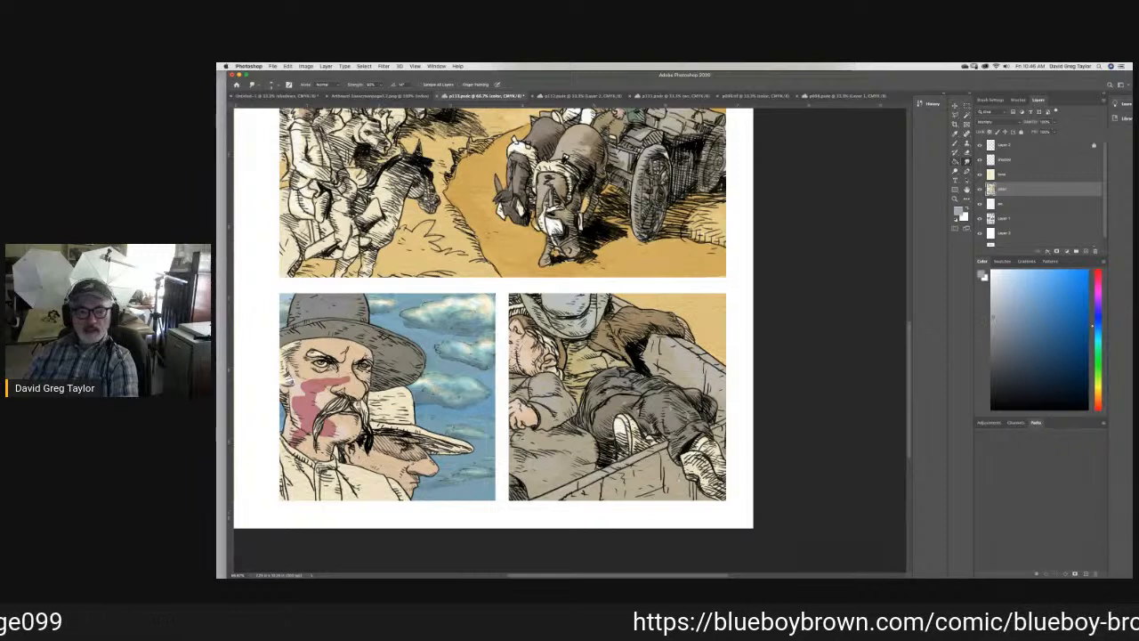
{"action": "key", "text": "b"}
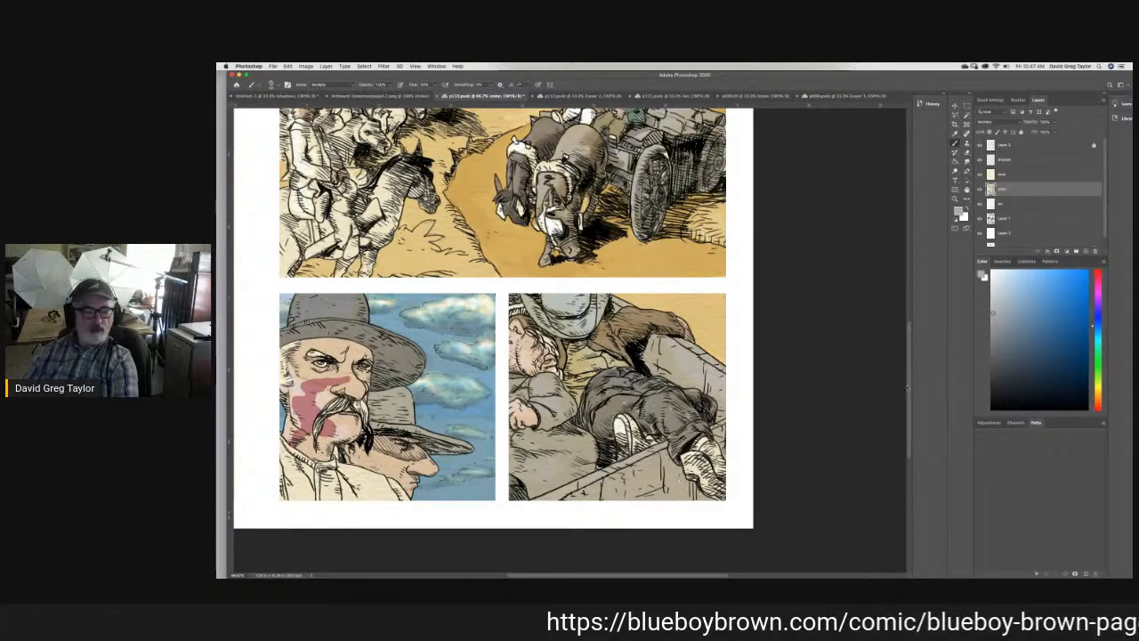
{"action": "scroll", "coordinate": [909, 387], "scroll_direction": "up", "scroll_amount": 6}
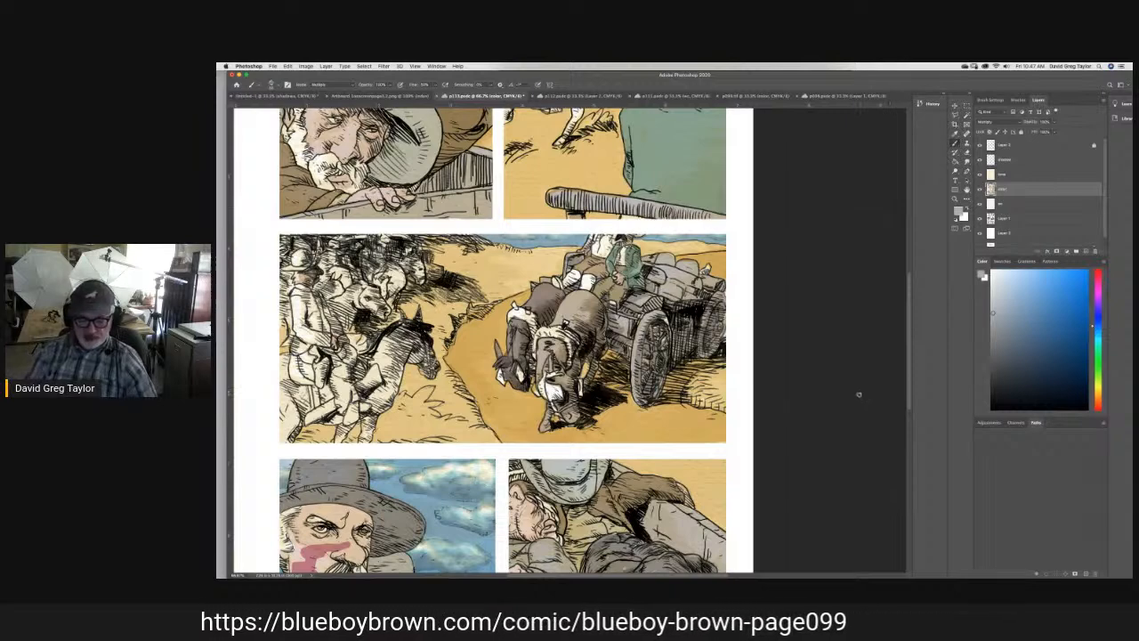
{"action": "key", "text": "super+minus"}
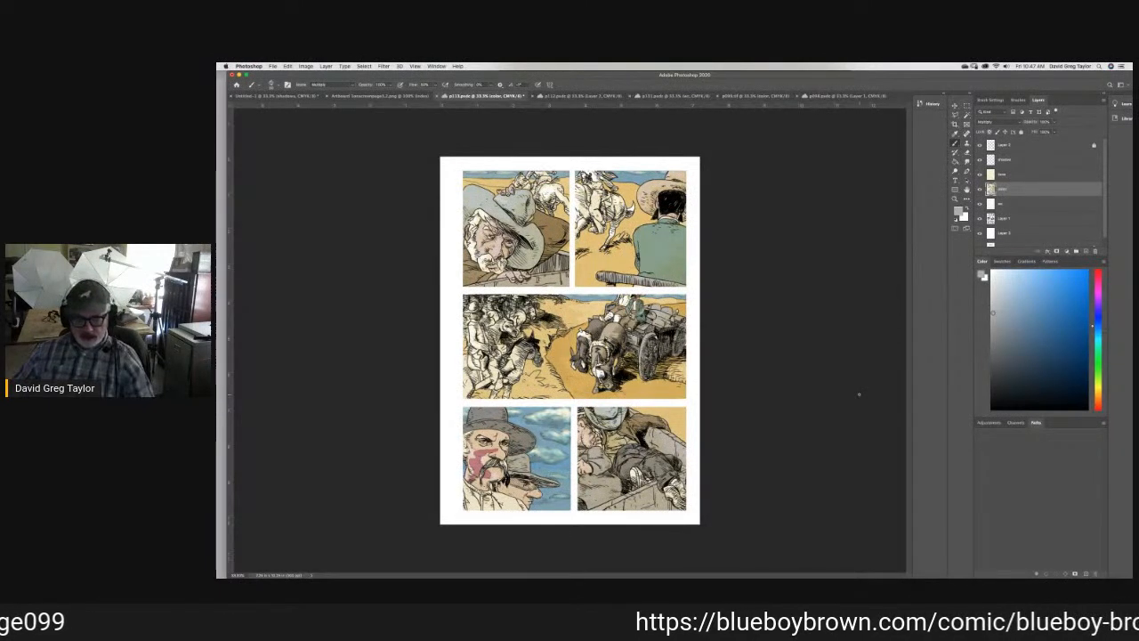
{"action": "key", "text": "super+s"}
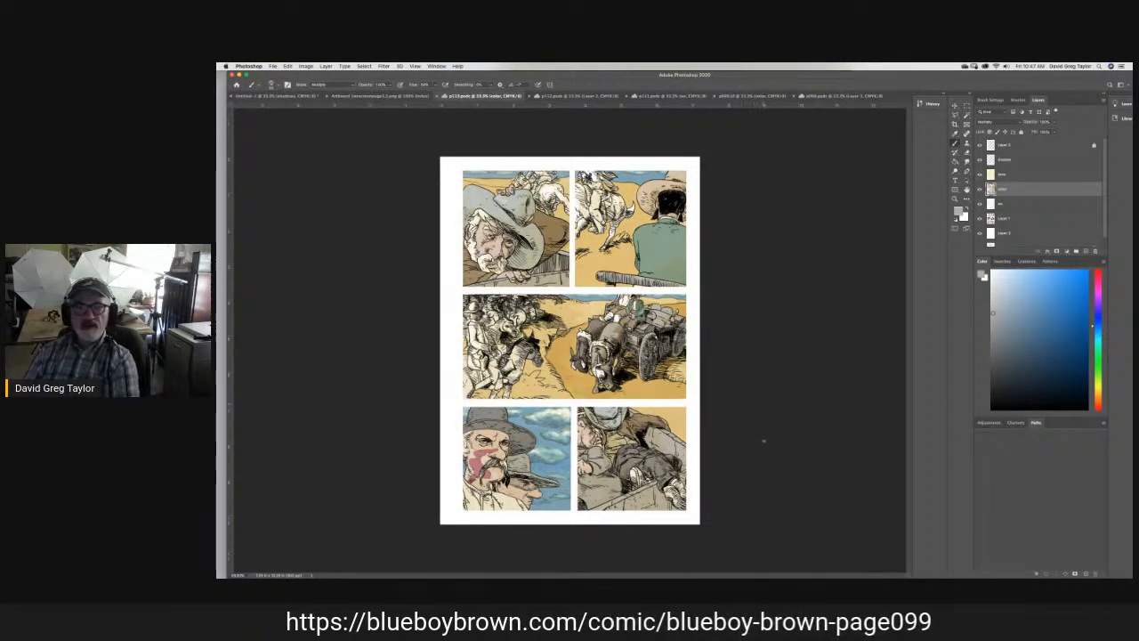
- Show the uncolored page with the shadows layer, and switch to the p102-.mov drawing video to play it with its volume lowered
{"action": "left_click", "coordinate": [287, 97]}
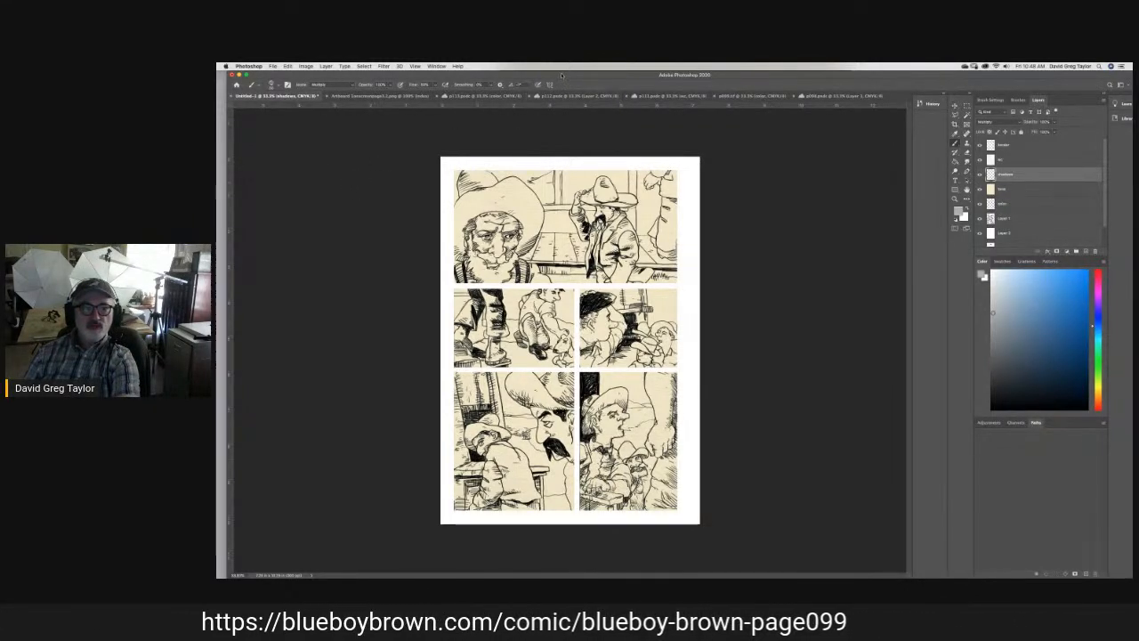
{"action": "left_click_drag", "start_coordinate": [562, 76], "coordinate": [548, 107]}
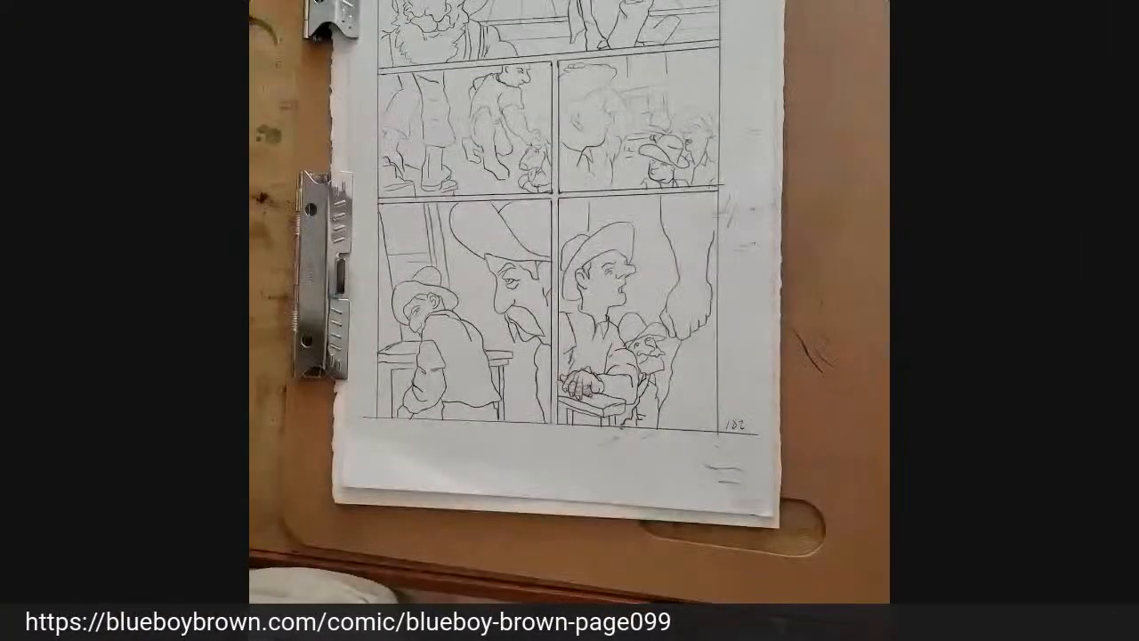
{"action": "mouse_move", "coordinate": [482, 416]}
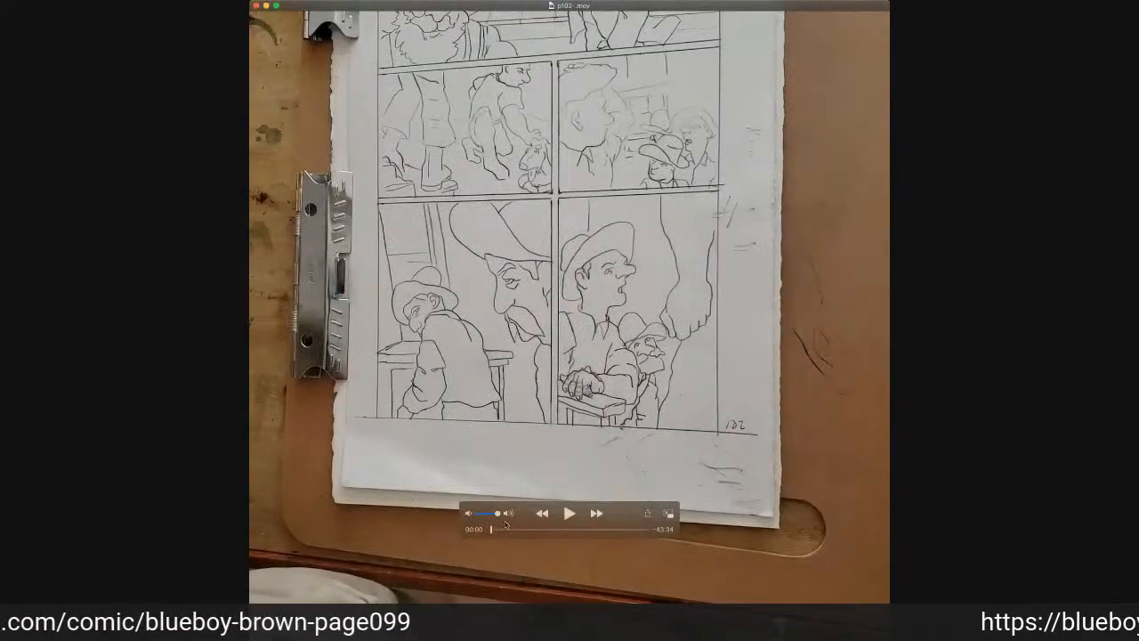
{"action": "left_click_drag", "start_coordinate": [498, 516], "coordinate": [470, 516]}
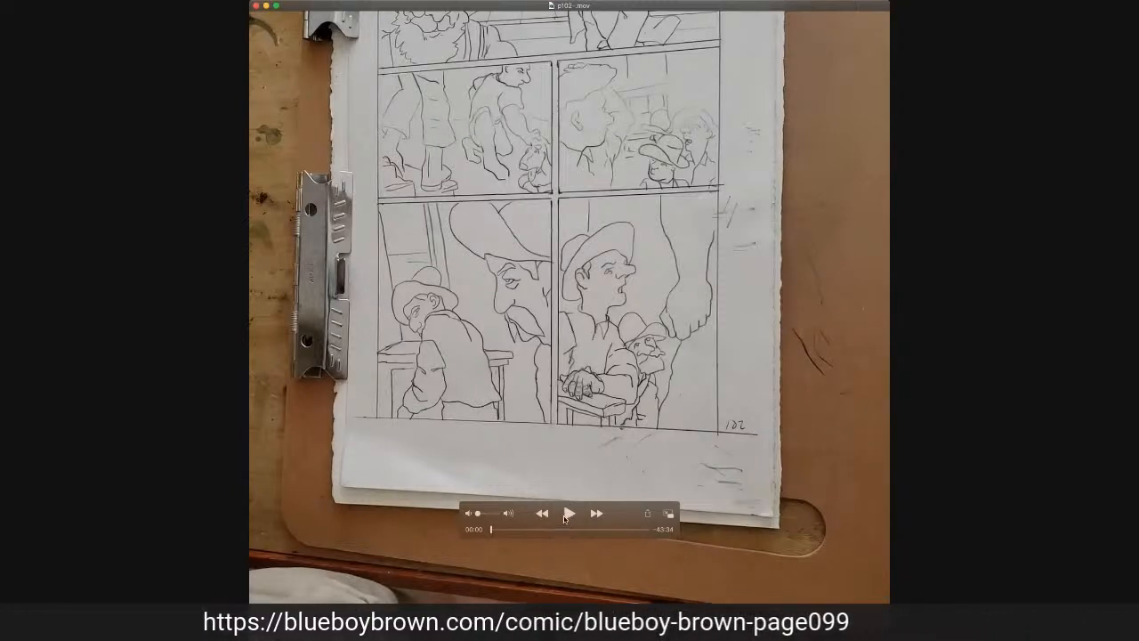
{"action": "left_click", "coordinate": [570, 514]}
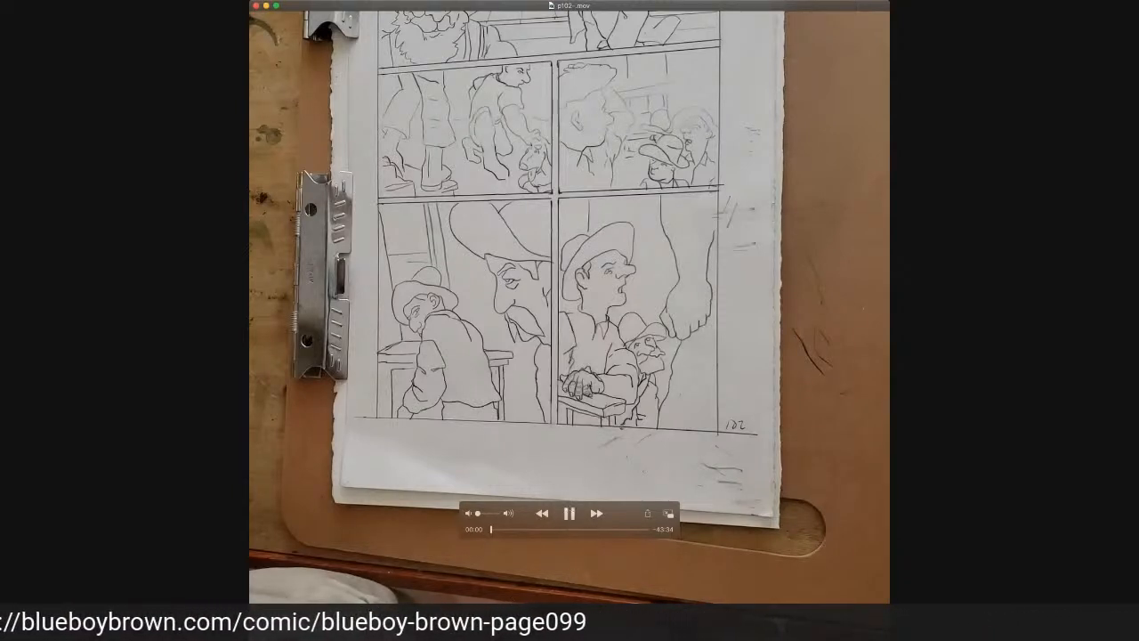
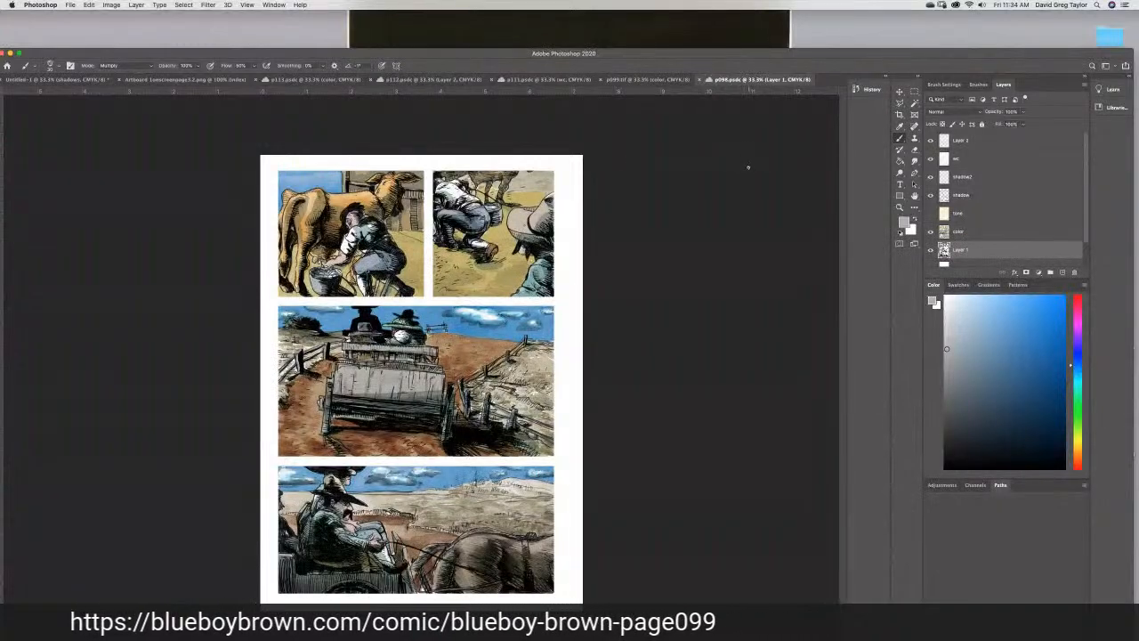
- Sample the peach skin tone from the first panel of p111.psdc, and activate the untitled page's color layer with the Brush tool
{"action": "left_click", "coordinate": [900, 127]}
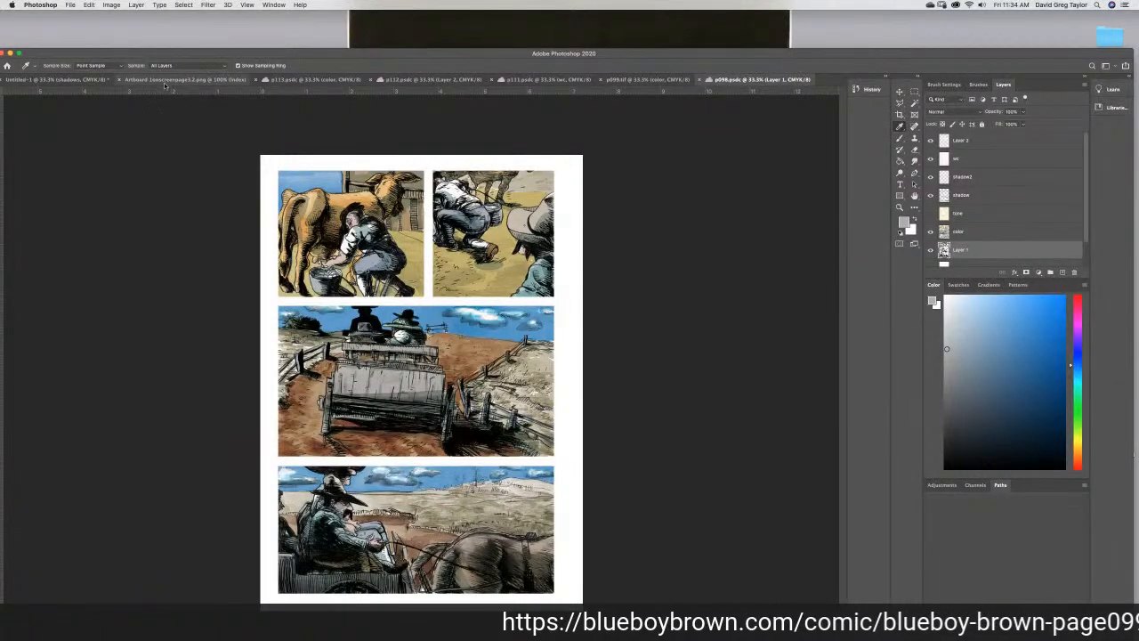
{"action": "left_click", "coordinate": [77, 80]}
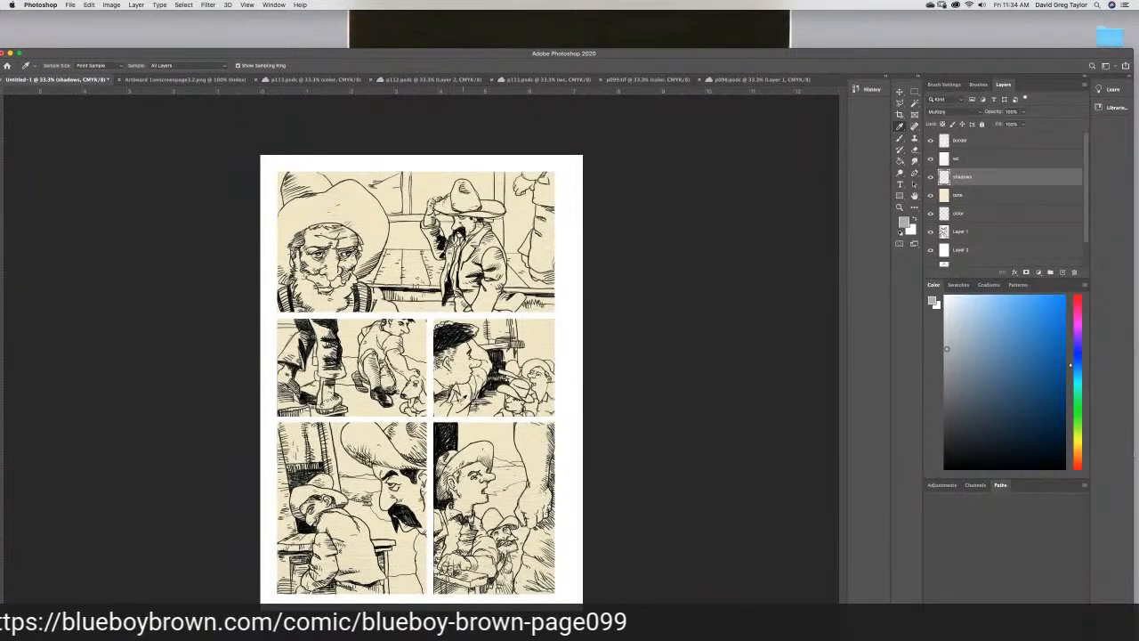
{"action": "left_click", "coordinate": [728, 80]}
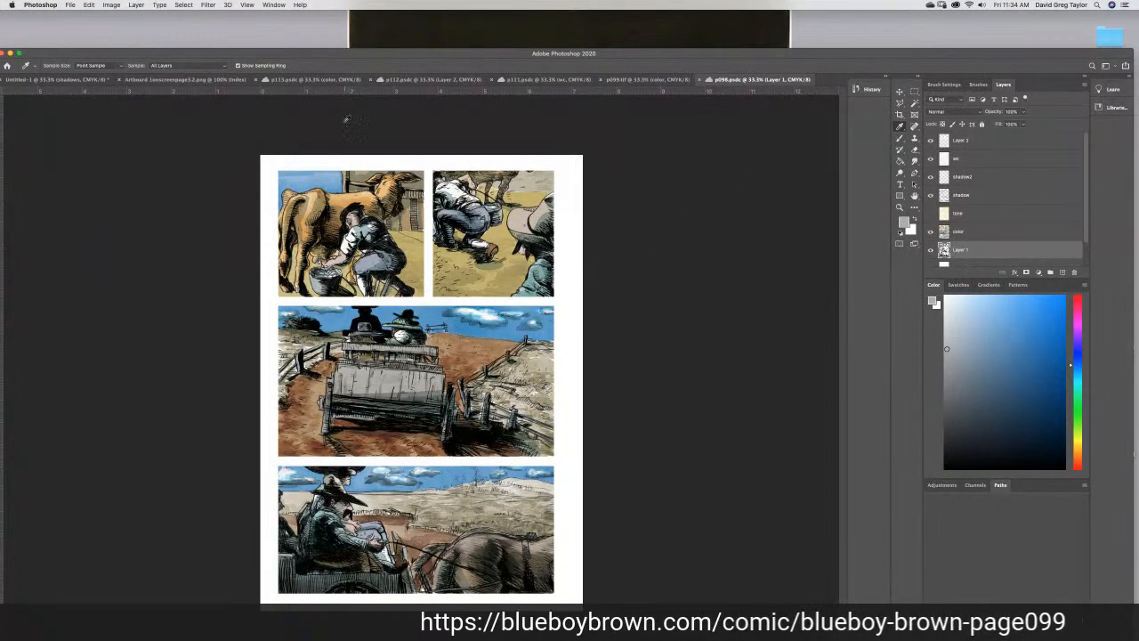
{"action": "left_click", "coordinate": [539, 80]}
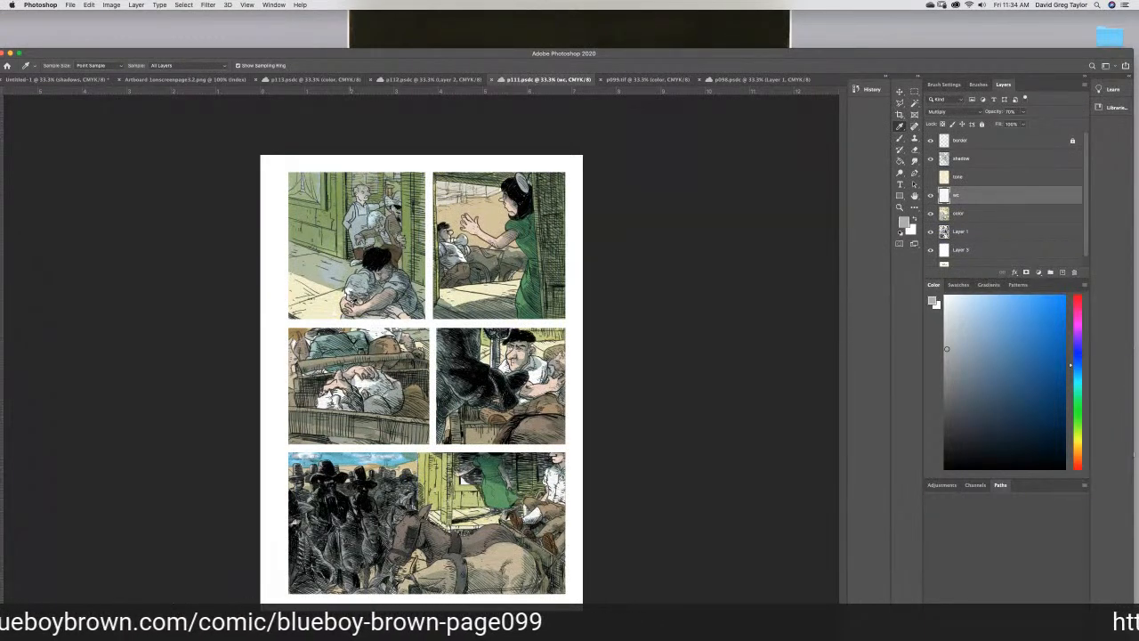
{"action": "left_click", "coordinate": [346, 300]}
{"action": "left_click", "coordinate": [345, 301]}
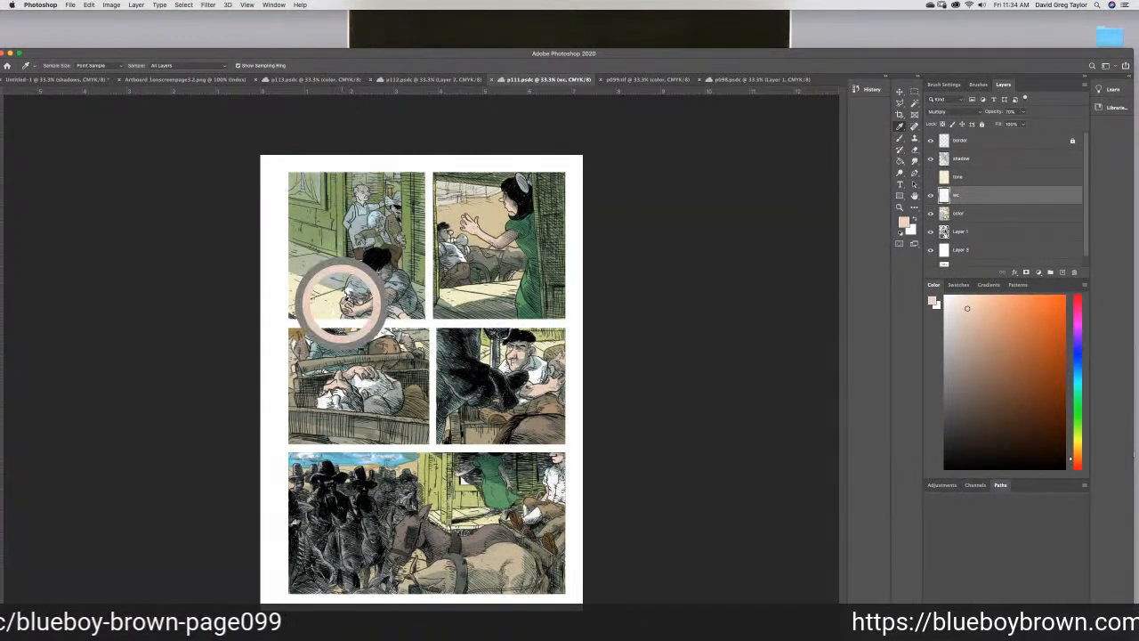
{"action": "left_click", "coordinate": [60, 79]}
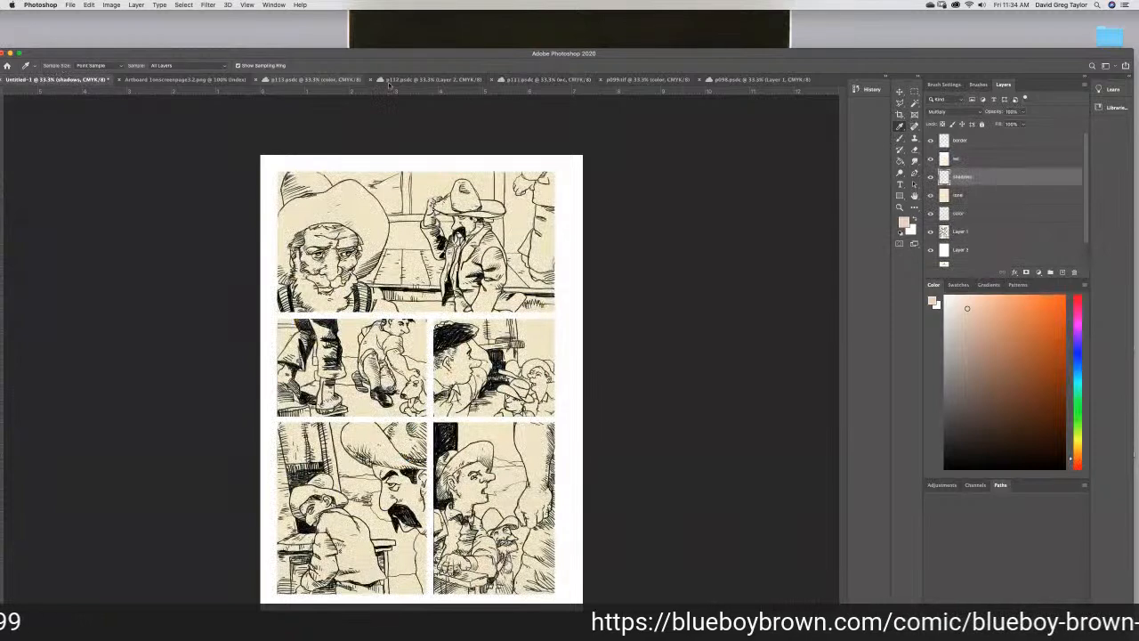
{"action": "left_click", "coordinate": [900, 138]}
{"action": "left_click", "coordinate": [970, 216]}
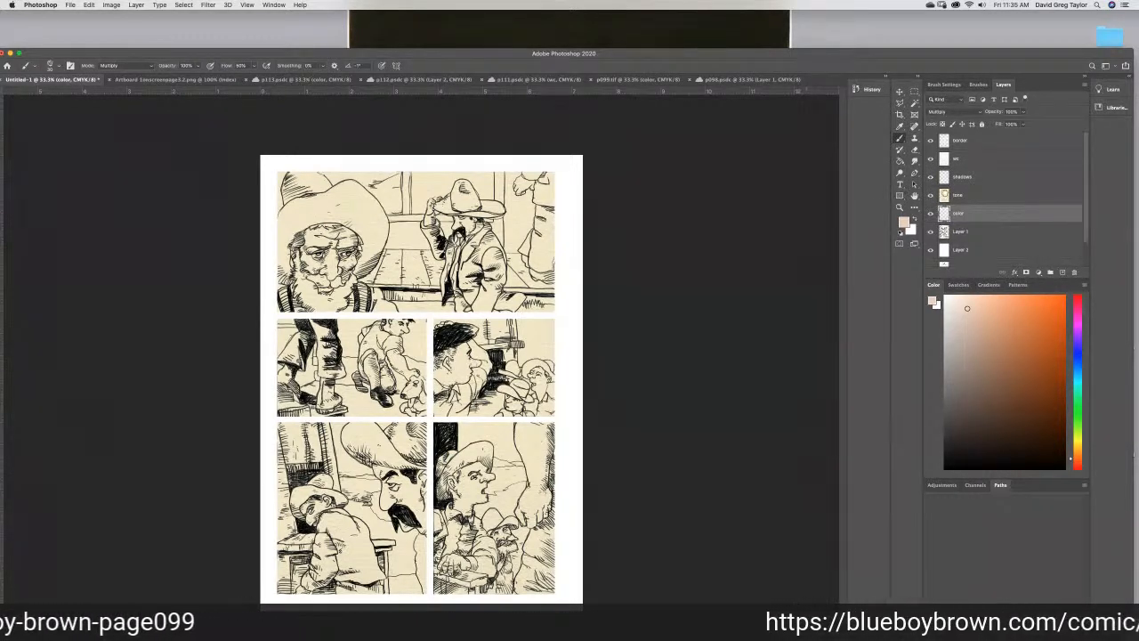
- Dodge the tone layer in the first panel to lighten the standing cowboy, the partly cropped figure, the porch boards and the ground
{"action": "left_click", "coordinate": [943, 197]}
{"action": "left_click", "coordinate": [899, 171]}
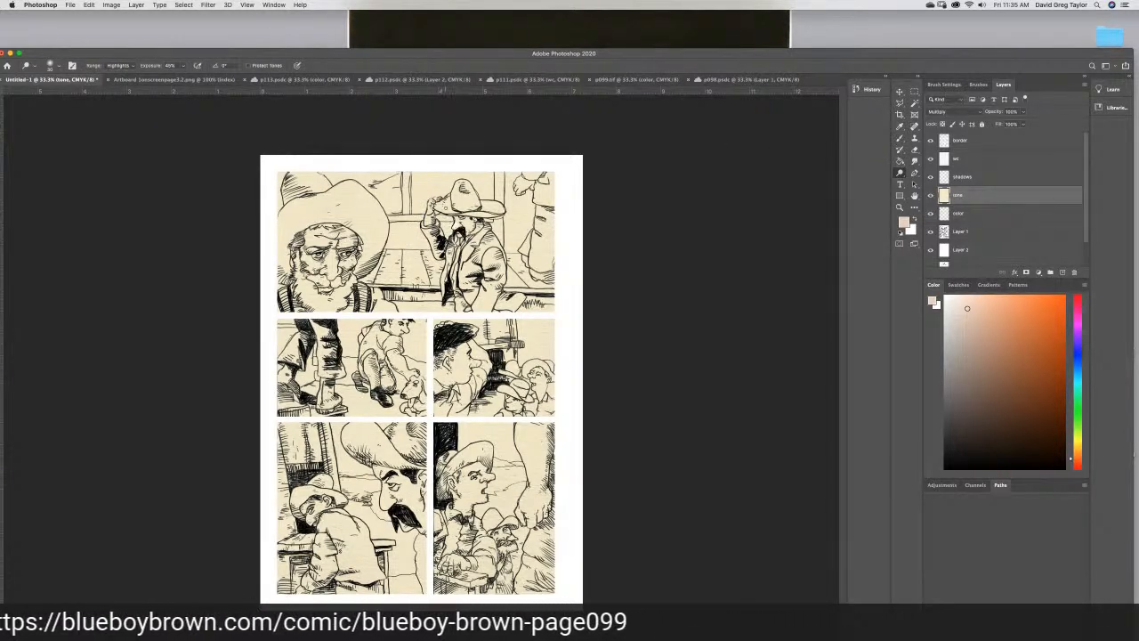
{"action": "left_click_drag", "start_coordinate": [451, 210], "coordinate": [464, 192]}
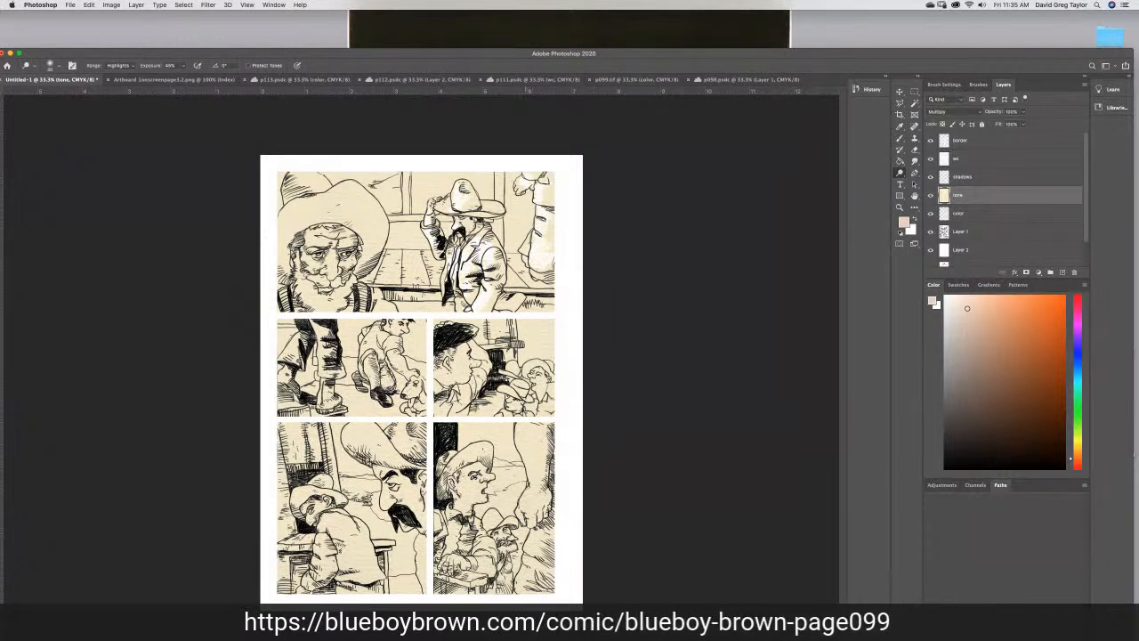
{"action": "mouse_move", "coordinate": [537, 262]}
{"action": "left_mouse_down"}
{"action": "mouse_move", "coordinate": [534, 287]}
{"action": "mouse_move", "coordinate": [543, 284]}
{"action": "mouse_move", "coordinate": [523, 266]}
{"action": "left_mouse_up"}
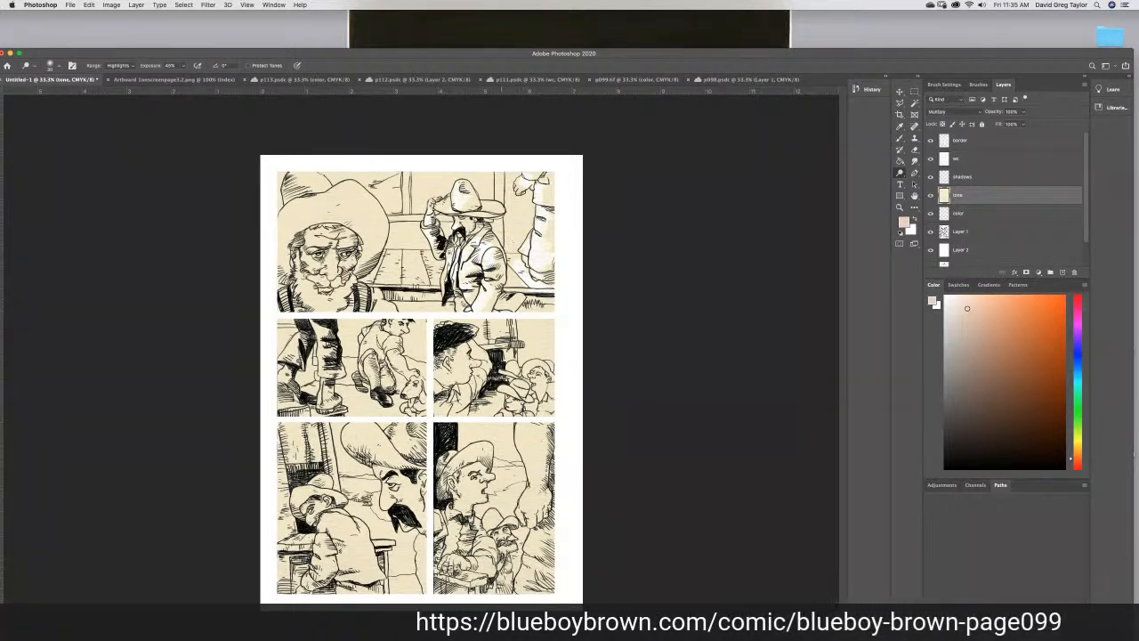
{"action": "left_click_drag", "start_coordinate": [510, 256], "coordinate": [500, 236]}
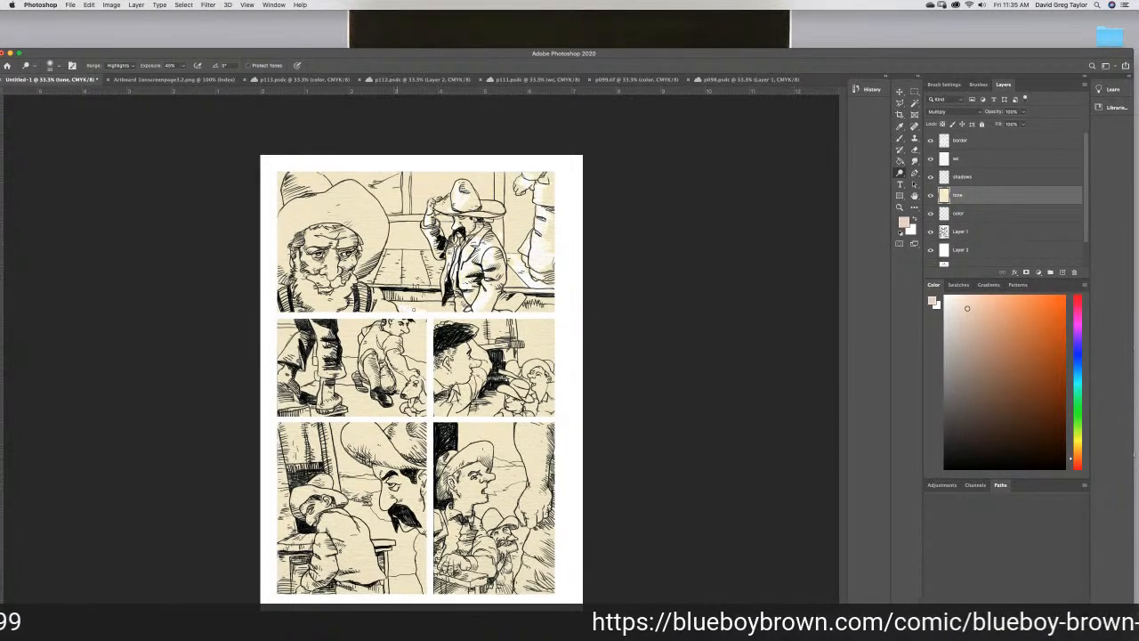
{"action": "mouse_move", "coordinate": [394, 285]}
{"action": "left_mouse_down"}
{"action": "mouse_move", "coordinate": [383, 284]}
{"action": "mouse_move", "coordinate": [424, 276]}
{"action": "mouse_move", "coordinate": [406, 269]}
{"action": "mouse_move", "coordinate": [421, 260]}
{"action": "mouse_move", "coordinate": [390, 253]}
{"action": "mouse_move", "coordinate": [420, 250]}
{"action": "mouse_move", "coordinate": [437, 269]}
{"action": "mouse_move", "coordinate": [379, 276]}
{"action": "left_mouse_up"}
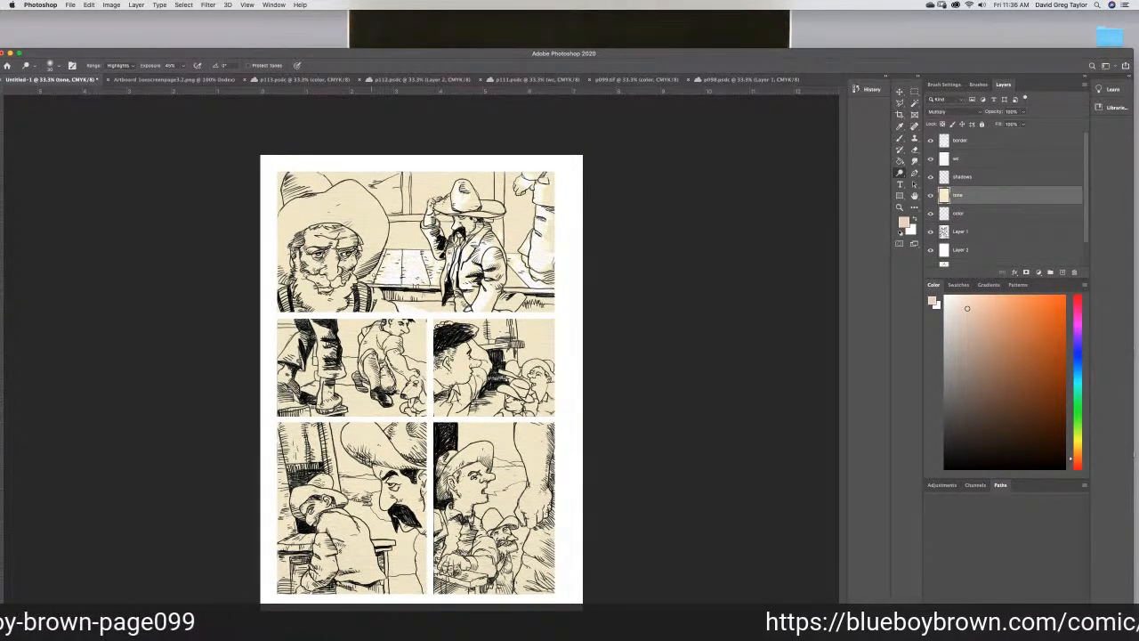
{"action": "left_click_drag", "start_coordinate": [500, 294], "coordinate": [507, 292]}
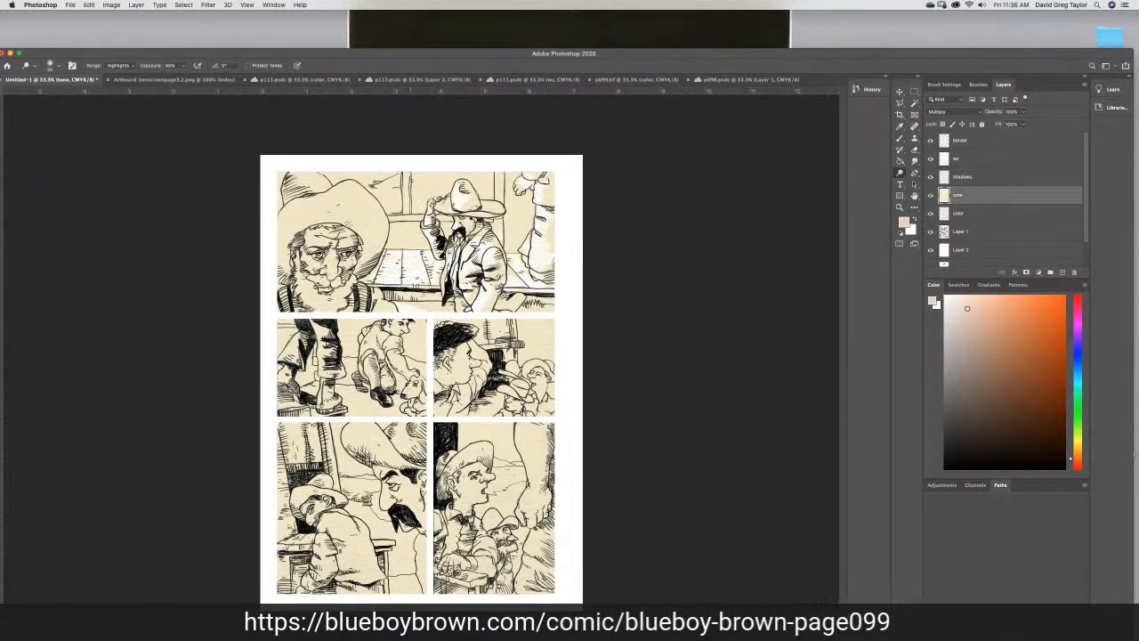
- Dodge highlights onto the bearded man's hat, nose and beard in the first panel
{"action": "left_click_drag", "start_coordinate": [292, 191], "coordinate": [321, 181]}
{"action": "mouse_move", "coordinate": [339, 206]}
{"action": "left_mouse_down"}
{"action": "mouse_move", "coordinate": [361, 207]}
{"action": "mouse_move", "coordinate": [340, 193]}
{"action": "left_mouse_up"}
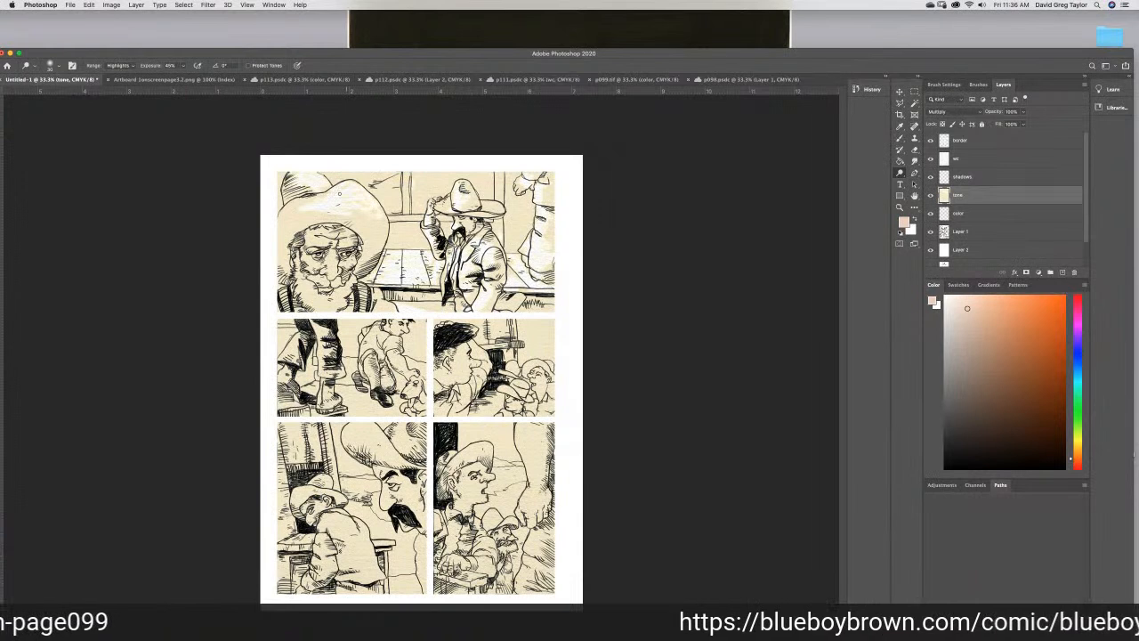
{"action": "left_click_drag", "start_coordinate": [335, 269], "coordinate": [331, 272]}
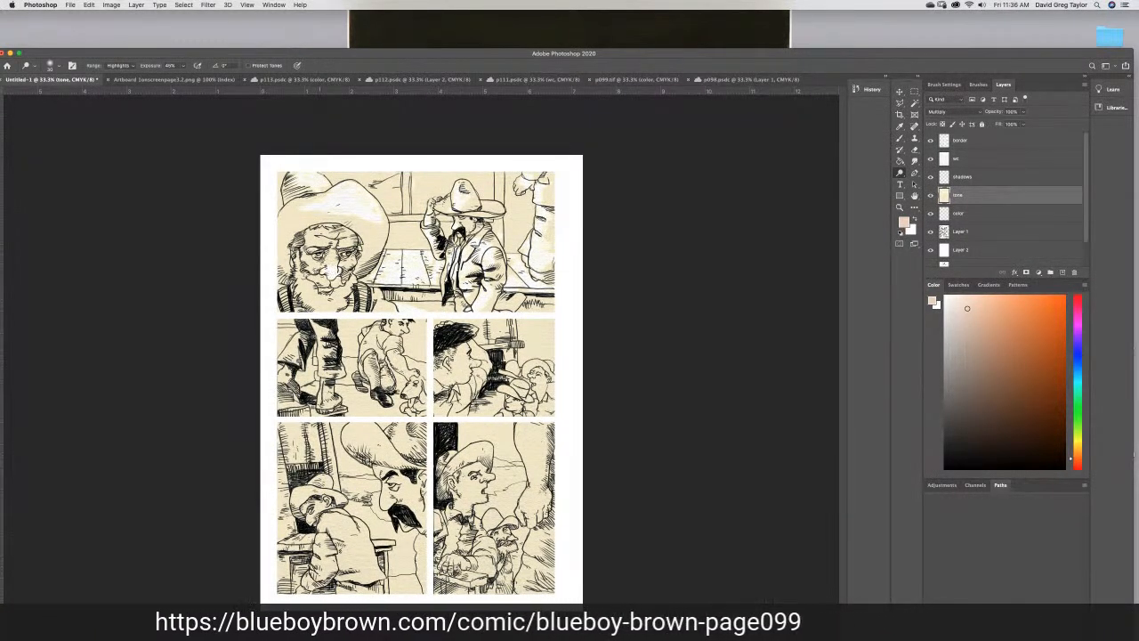
{"action": "mouse_move", "coordinate": [338, 267]}
{"action": "left_mouse_down"}
{"action": "mouse_move", "coordinate": [349, 264]}
{"action": "mouse_move", "coordinate": [338, 287]}
{"action": "mouse_move", "coordinate": [325, 283]}
{"action": "mouse_move", "coordinate": [336, 297]}
{"action": "left_mouse_up"}
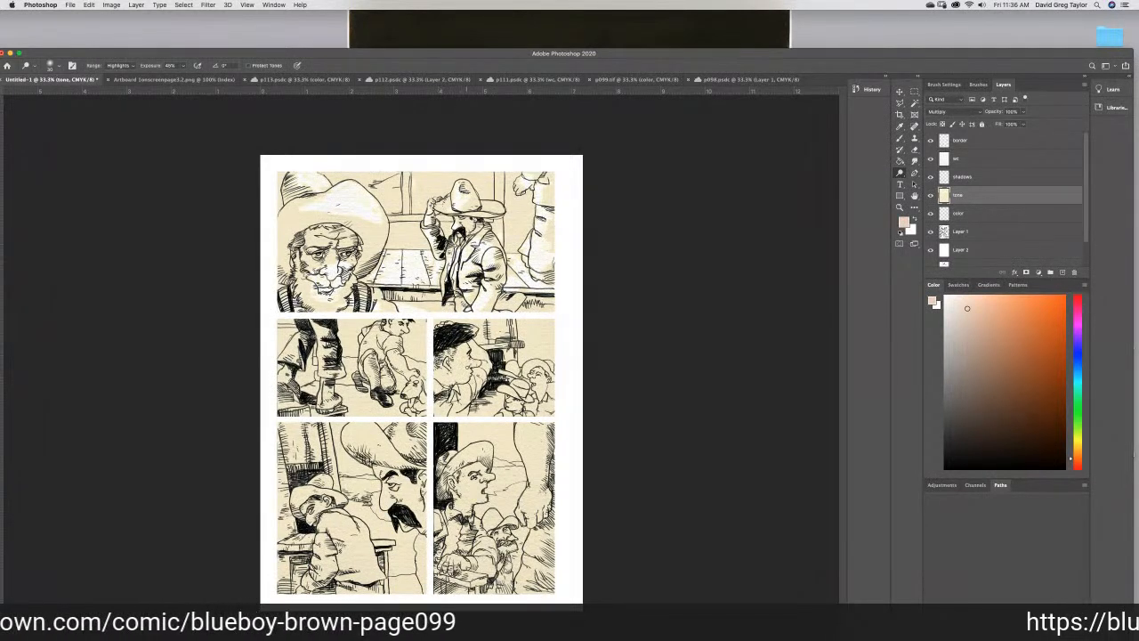
- Reselect the tone layer and dodge highlights over the figures and ground in the two second-row panels
{"action": "left_click", "coordinate": [986, 232]}
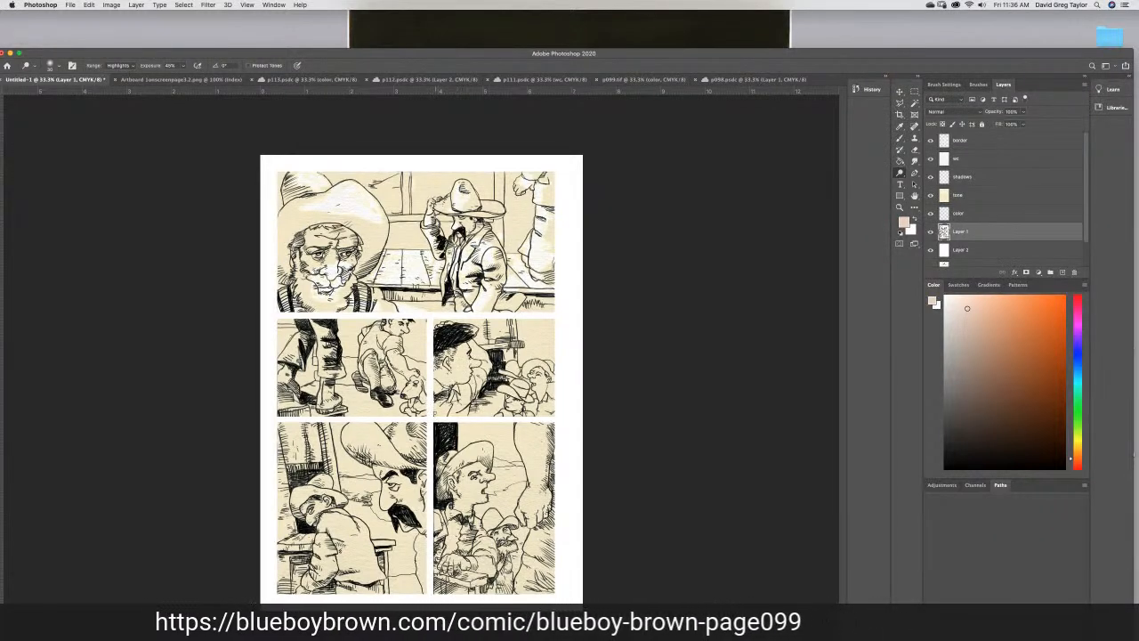
{"action": "left_click", "coordinate": [980, 215]}
{"action": "left_click", "coordinate": [976, 196]}
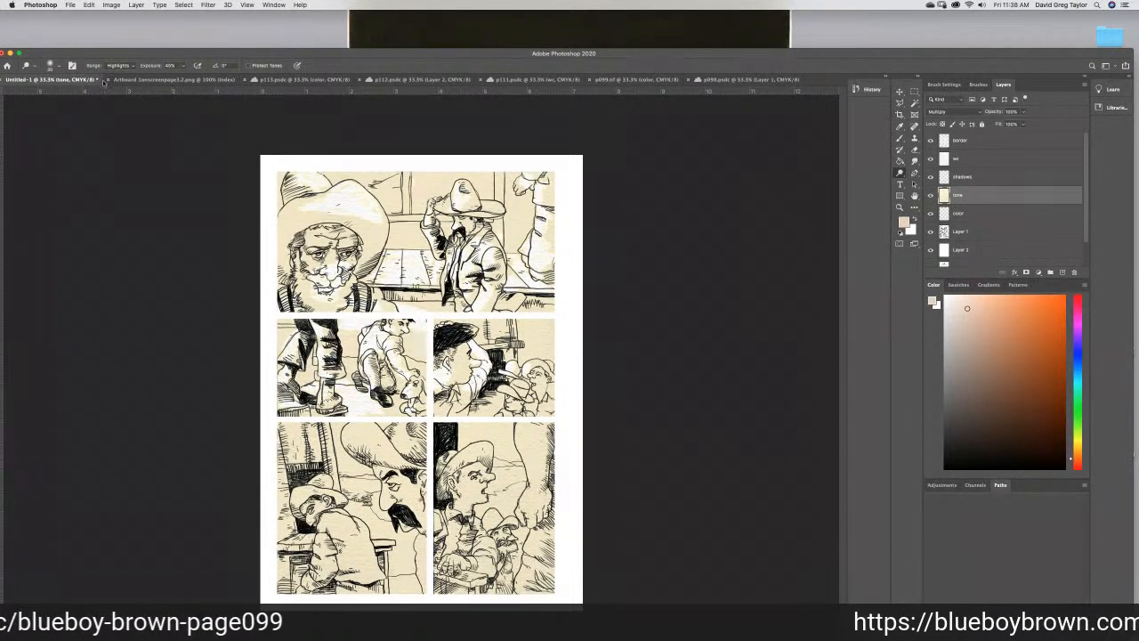
- Create a blank grayscale document from the Clipboard preset, 1875 pixels wide at 300 pixels/inch
{"action": "left_click", "coordinate": [70, 4]}
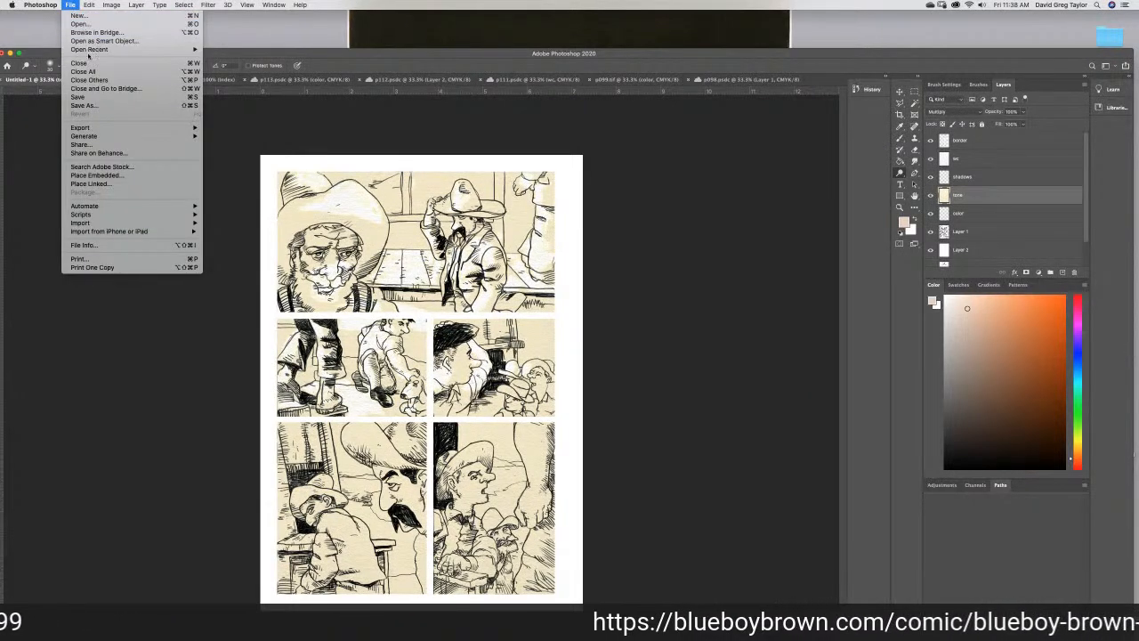
{"action": "left_click", "coordinate": [86, 16]}
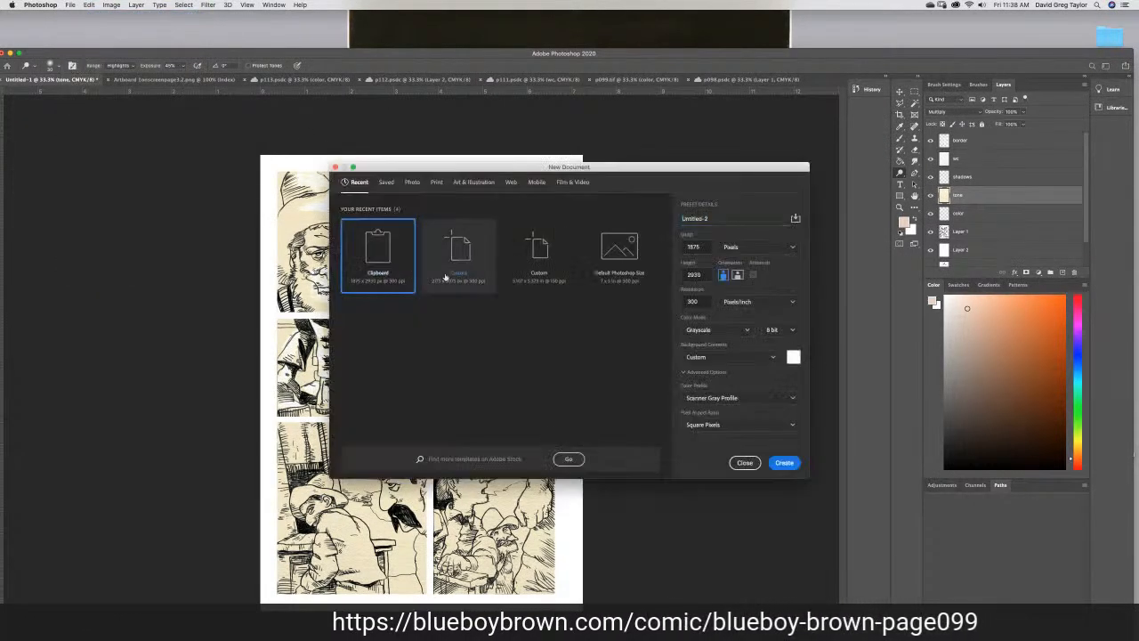
{"action": "left_click", "coordinate": [784, 463]}
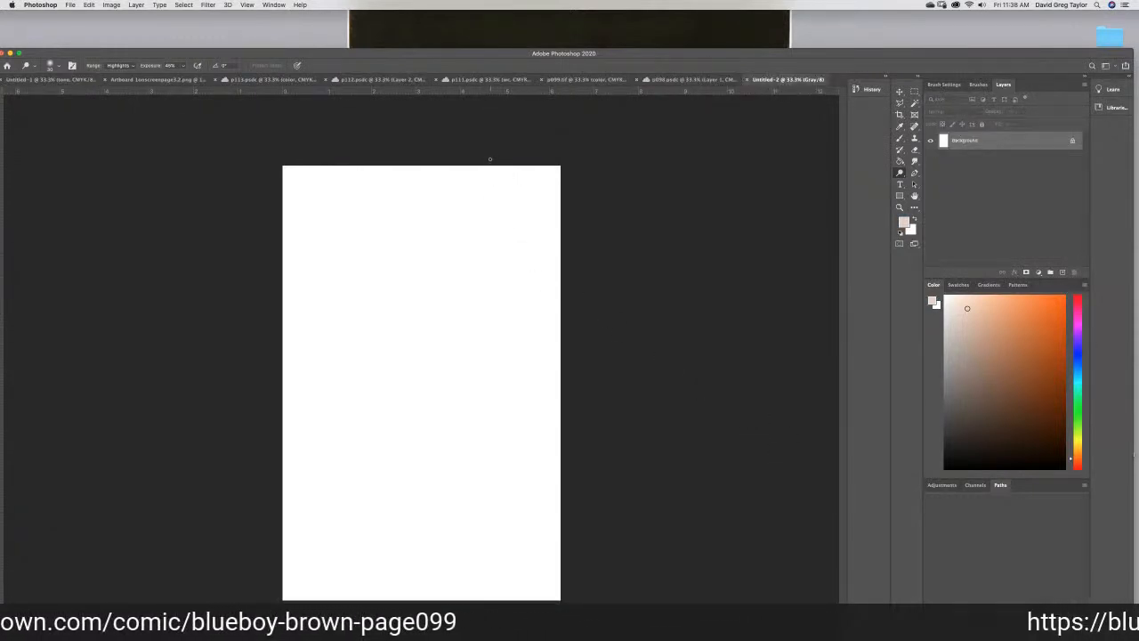
- Brush a rule-of-thirds grid on the blank canvas with two vertical and two horizontal light grey lines
{"action": "left_click", "coordinate": [899, 138]}
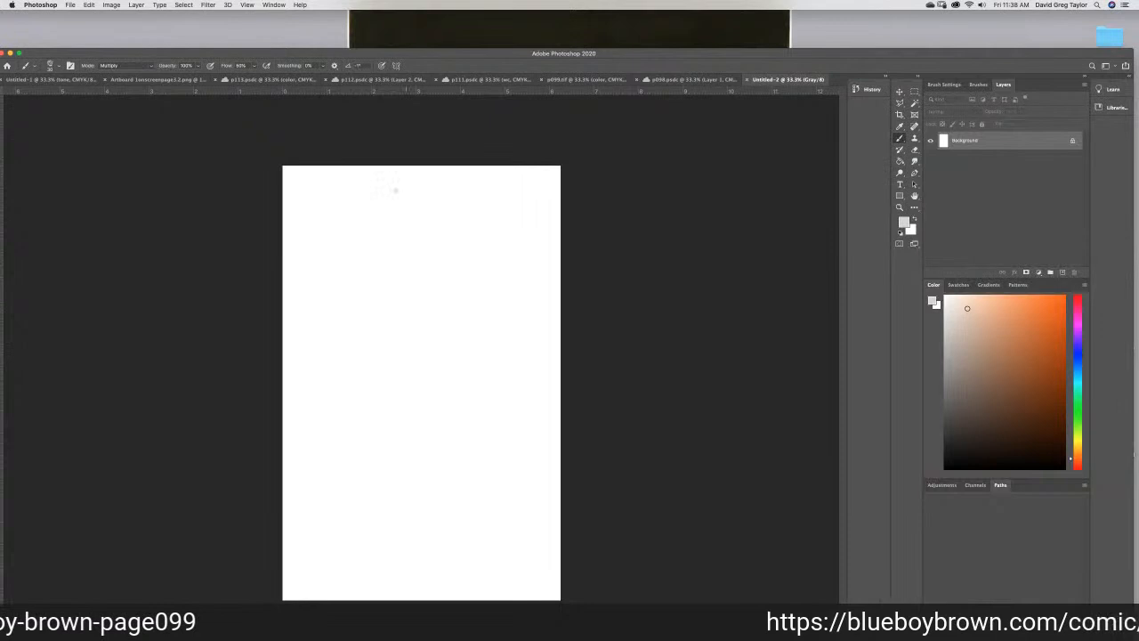
{"action": "mouse_move", "coordinate": [494, 159]}
{"action": "left_mouse_down"}
{"action": "mouse_move", "coordinate": [467, 324]}
{"action": "mouse_move", "coordinate": [480, 444]}
{"action": "mouse_move", "coordinate": [475, 598]}
{"action": "left_mouse_up"}
{"action": "mouse_move", "coordinate": [338, 174]}
{"action": "left_mouse_down"}
{"action": "mouse_move", "coordinate": [367, 335]}
{"action": "mouse_move", "coordinate": [369, 598]}
{"action": "left_mouse_up"}
{"action": "left_click_drag", "start_coordinate": [269, 317], "coordinate": [566, 308]}
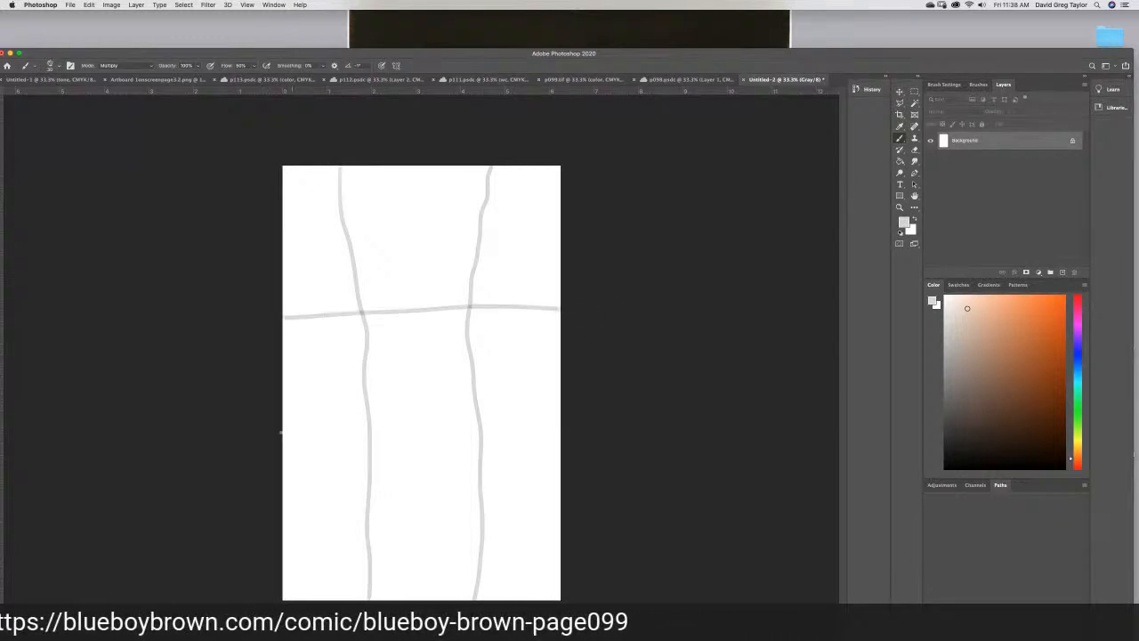
{"action": "left_click_drag", "start_coordinate": [249, 462], "coordinate": [628, 468]}
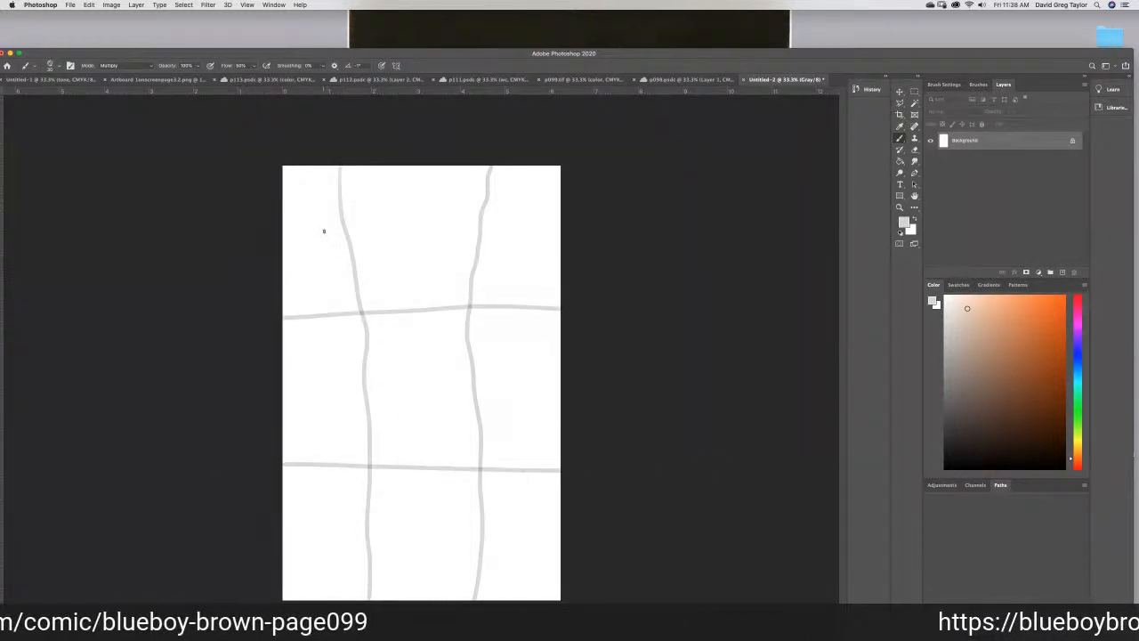
- Circle the four intersections of the thirds grid with the brush
{"action": "mouse_move", "coordinate": [337, 286]}
{"action": "left_mouse_down"}
{"action": "mouse_move", "coordinate": [368, 279]}
{"action": "mouse_move", "coordinate": [334, 356]}
{"action": "mouse_move", "coordinate": [319, 280]}
{"action": "left_mouse_up"}
{"action": "mouse_move", "coordinate": [344, 429]}
{"action": "left_mouse_down"}
{"action": "mouse_move", "coordinate": [326, 448]}
{"action": "mouse_move", "coordinate": [340, 429]}
{"action": "left_mouse_up"}
{"action": "mouse_move", "coordinate": [463, 434]}
{"action": "left_mouse_down"}
{"action": "mouse_move", "coordinate": [445, 446]}
{"action": "mouse_move", "coordinate": [454, 435]}
{"action": "left_mouse_up"}
{"action": "mouse_move", "coordinate": [447, 283]}
{"action": "left_mouse_down"}
{"action": "mouse_move", "coordinate": [427, 305]}
{"action": "mouse_move", "coordinate": [443, 283]}
{"action": "left_mouse_up"}
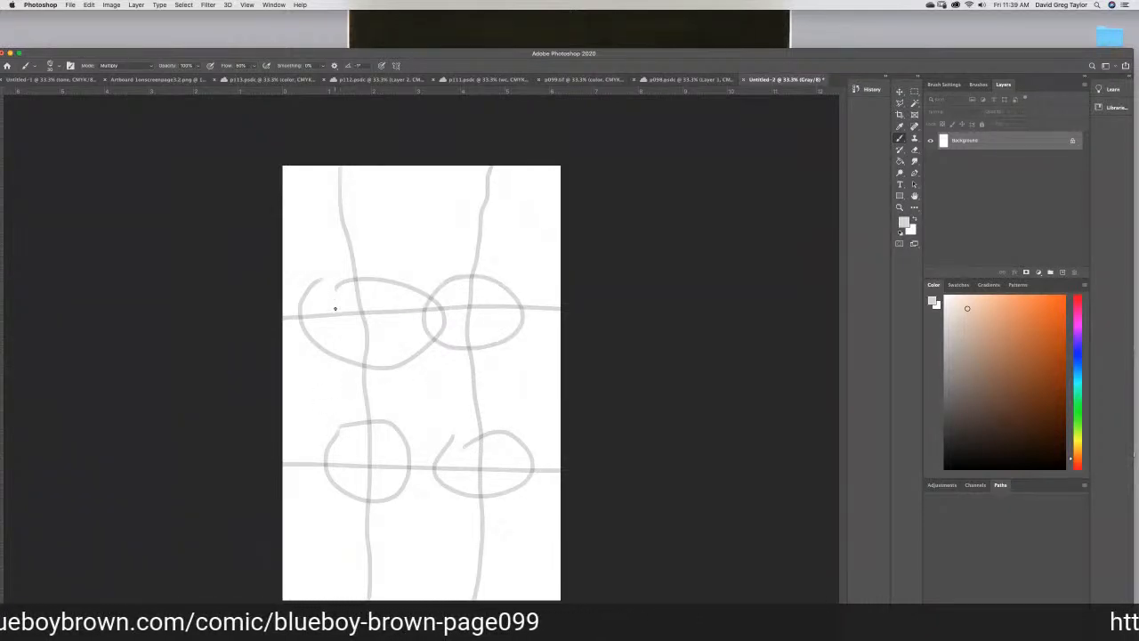
- Sketch a head-and-shoulders outline with rings around the upper-left grid intersection, and a rectangle around the upper-right one
{"action": "mouse_move", "coordinate": [296, 525]}
{"action": "left_mouse_down"}
{"action": "mouse_move", "coordinate": [287, 490]}
{"action": "mouse_move", "coordinate": [317, 425]}
{"action": "mouse_move", "coordinate": [328, 308]}
{"action": "mouse_move", "coordinate": [358, 253]}
{"action": "mouse_move", "coordinate": [426, 286]}
{"action": "mouse_move", "coordinate": [385, 370]}
{"action": "mouse_move", "coordinate": [414, 400]}
{"action": "mouse_move", "coordinate": [431, 470]}
{"action": "mouse_move", "coordinate": [414, 584]}
{"action": "left_mouse_up"}
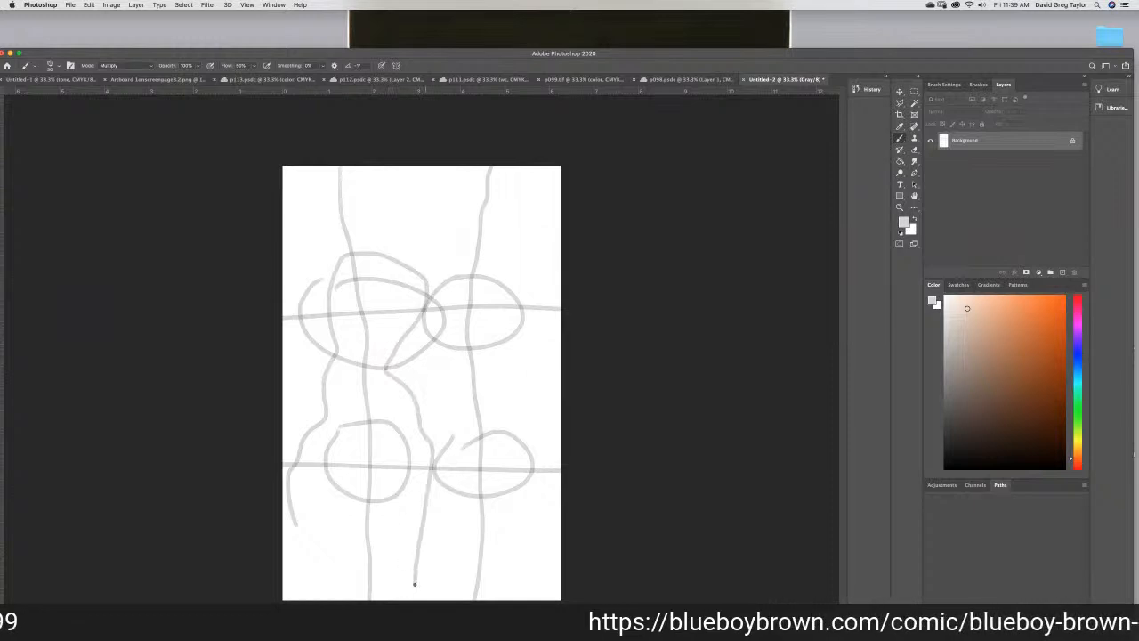
{"action": "mouse_move", "coordinate": [343, 289]}
{"action": "left_mouse_down"}
{"action": "mouse_move", "coordinate": [360, 313]}
{"action": "mouse_move", "coordinate": [357, 331]}
{"action": "left_mouse_up"}
{"action": "left_click_drag", "start_coordinate": [432, 221], "coordinate": [561, 213]}
{"action": "mouse_move", "coordinate": [561, 366]}
{"action": "left_mouse_down"}
{"action": "mouse_move", "coordinate": [439, 347]}
{"action": "mouse_move", "coordinate": [445, 329]}
{"action": "left_mouse_up"}
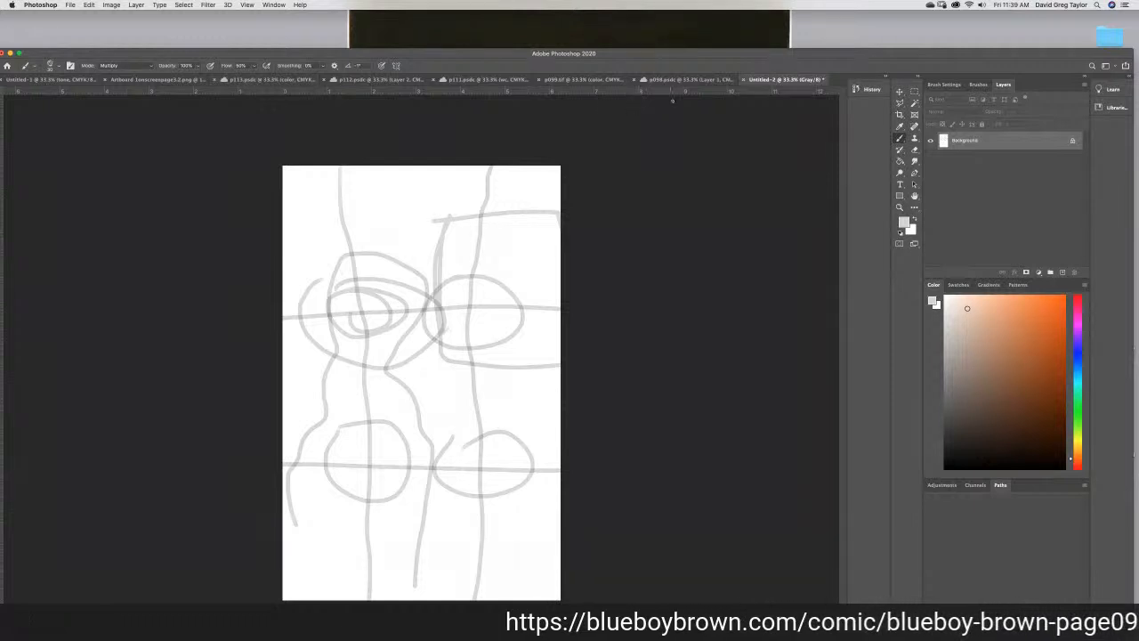
- Return to the untitled comic page and dodge highlights onto the hats, mustached face and seated figure in the fourth panel's tone layer
{"action": "left_click", "coordinate": [53, 80]}
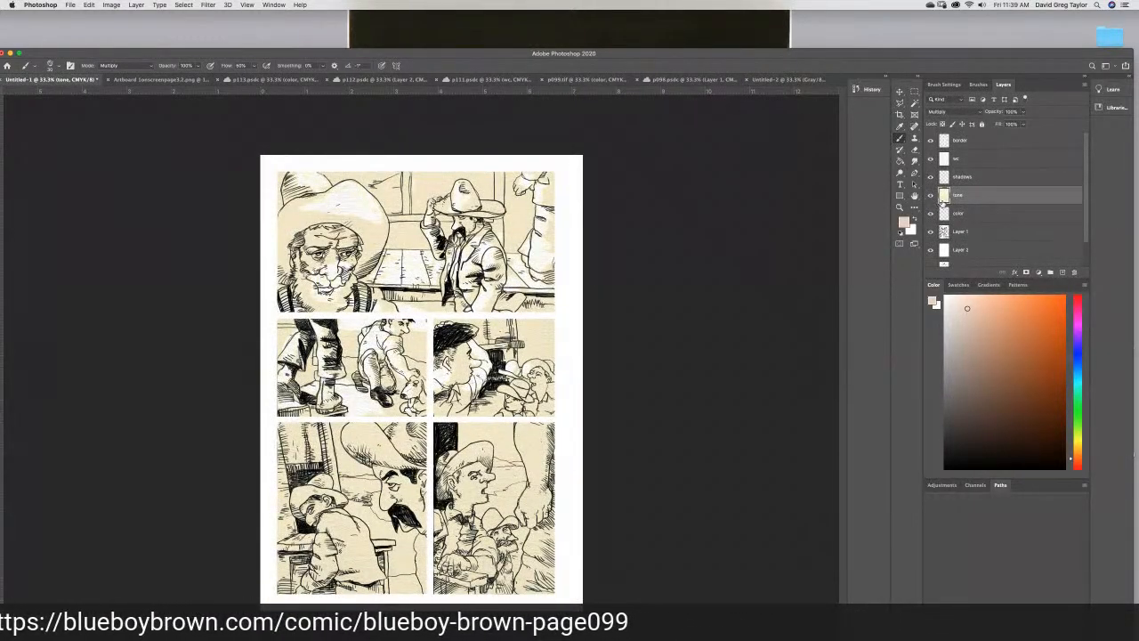
{"action": "left_click", "coordinate": [899, 172]}
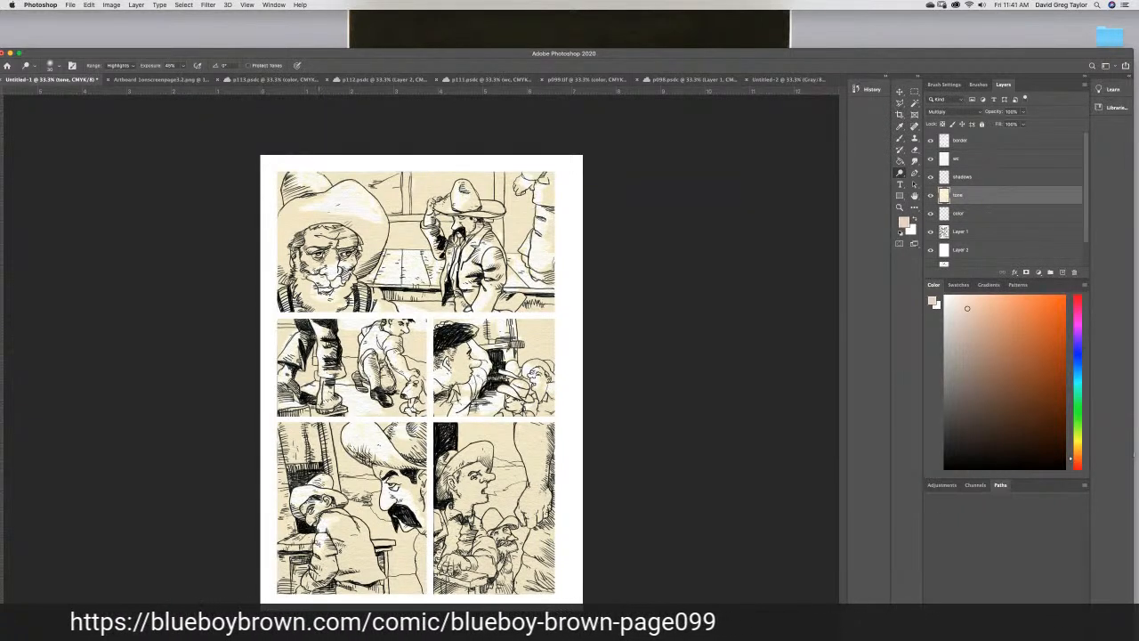
{"action": "left_click_drag", "start_coordinate": [323, 545], "coordinate": [316, 561]}
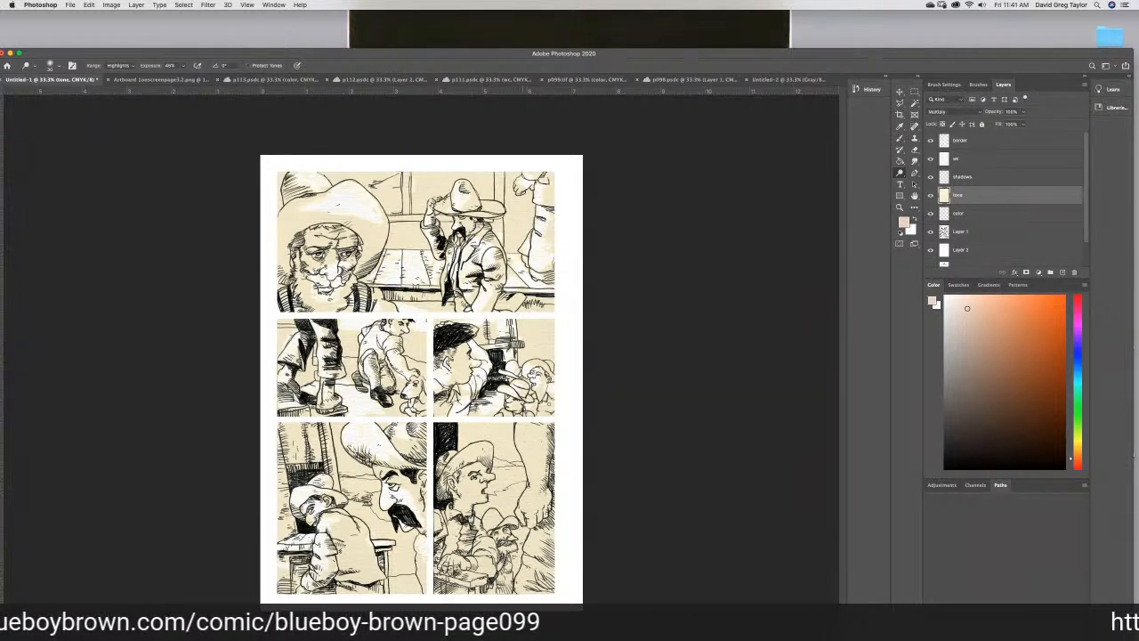
- Examine the panel compositions on pages p098, p099, p111 and p112, and compare them with the rule-of-thirds sketch
{"action": "left_click", "coordinate": [713, 79]}
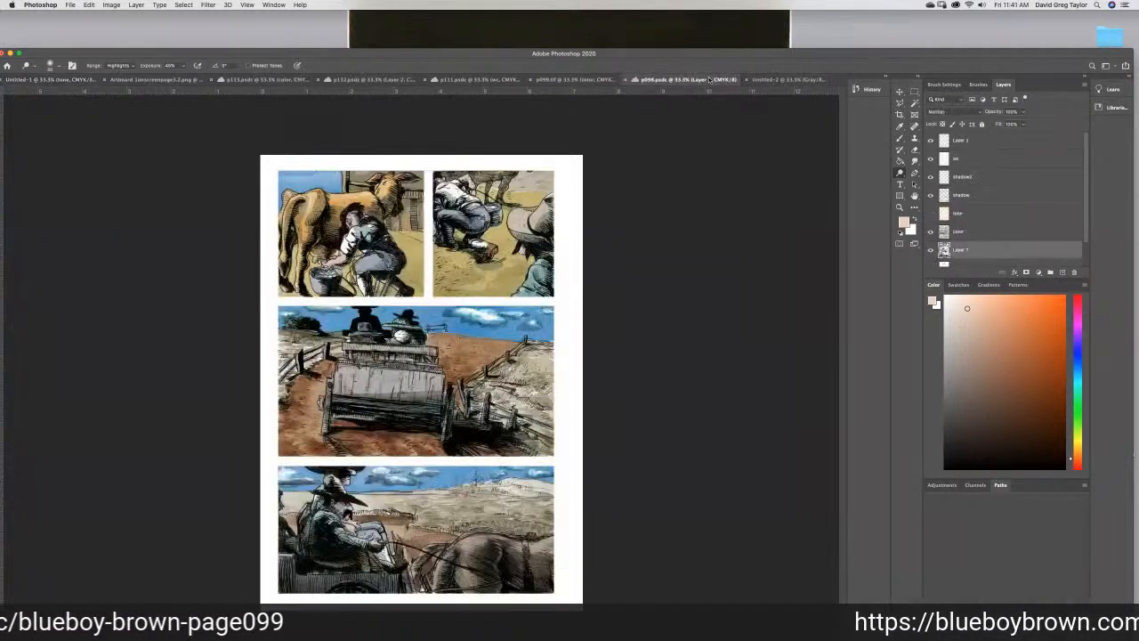
{"action": "left_click", "coordinate": [554, 79]}
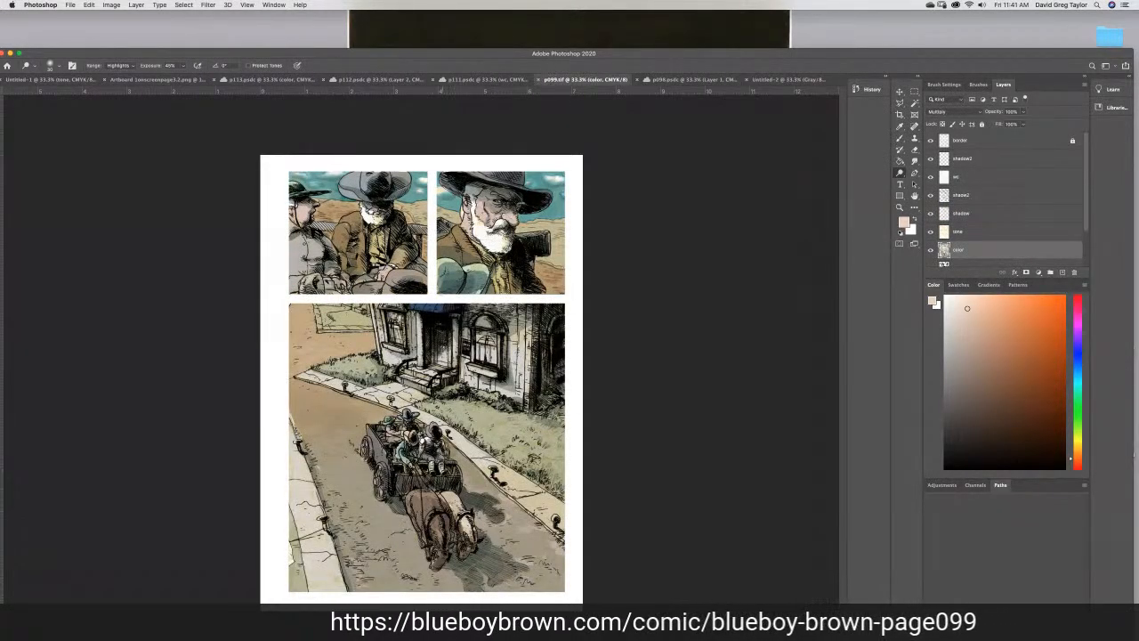
{"action": "left_click", "coordinate": [485, 80]}
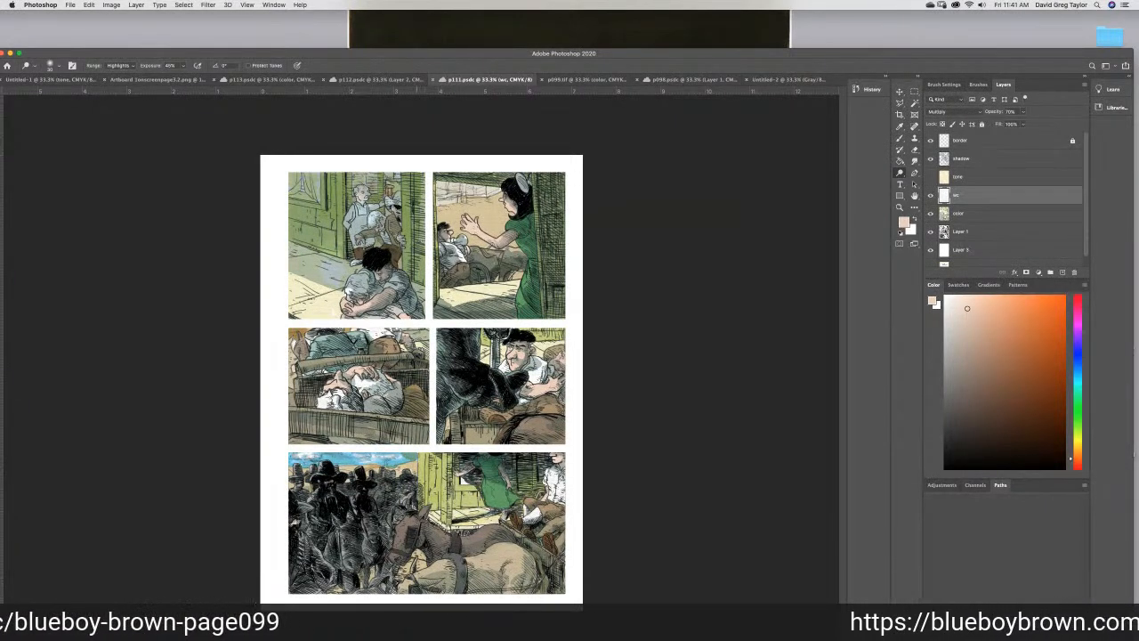
{"action": "left_click", "coordinate": [365, 80]}
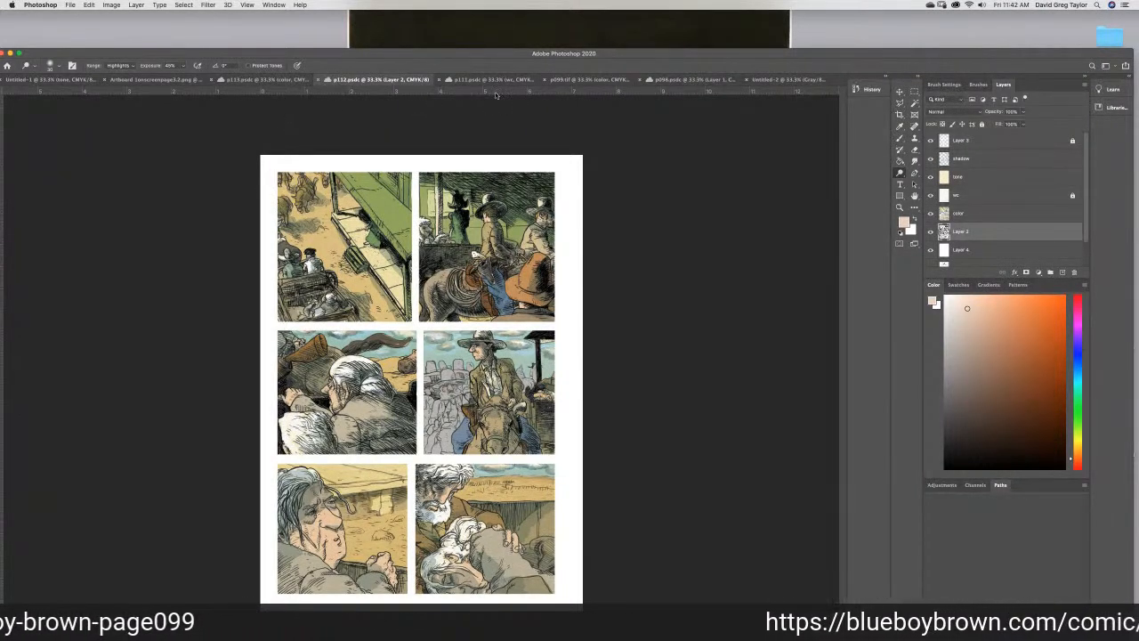
{"action": "left_click", "coordinate": [773, 79]}
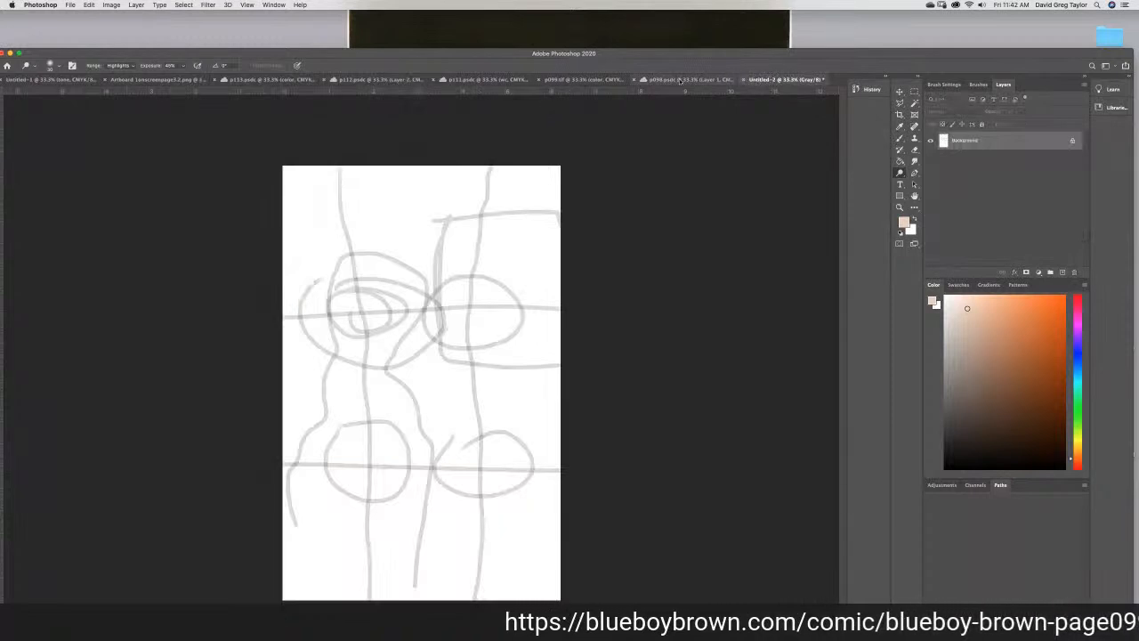
- Return to the untitled comic page and dodge highlights onto the faces, clothing, large standing figure and background in the fifth panel's tone layer
{"action": "left_click", "coordinate": [52, 80]}
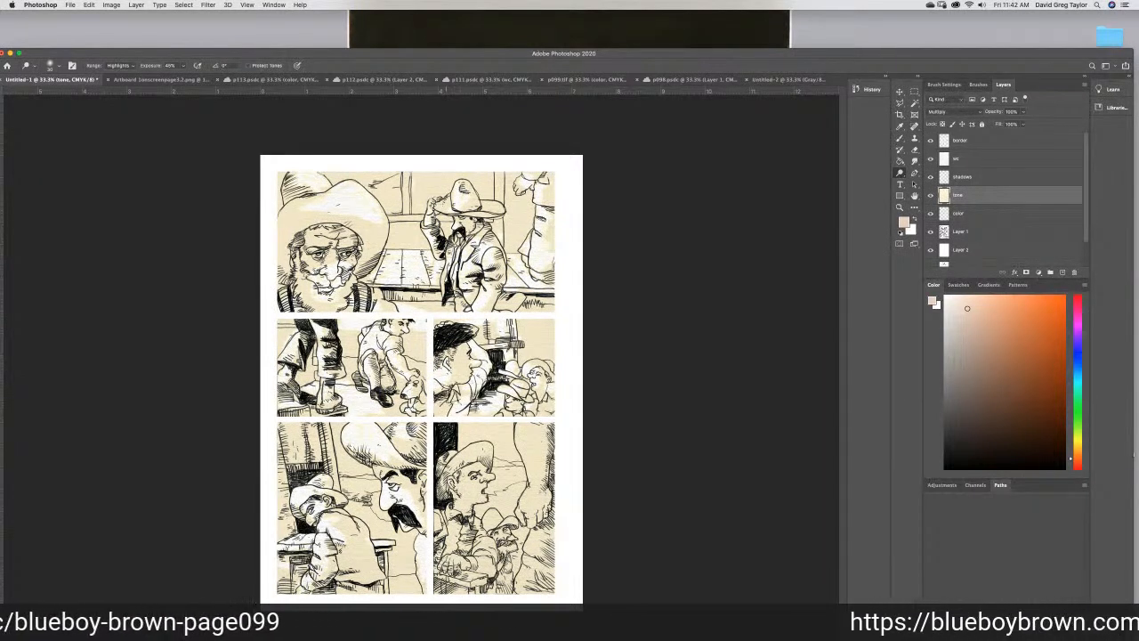
{"action": "mouse_move", "coordinate": [460, 486]}
{"action": "left_mouse_down"}
{"action": "mouse_move", "coordinate": [478, 493]}
{"action": "mouse_move", "coordinate": [456, 519]}
{"action": "mouse_move", "coordinate": [479, 527]}
{"action": "mouse_move", "coordinate": [438, 514]}
{"action": "left_mouse_up"}
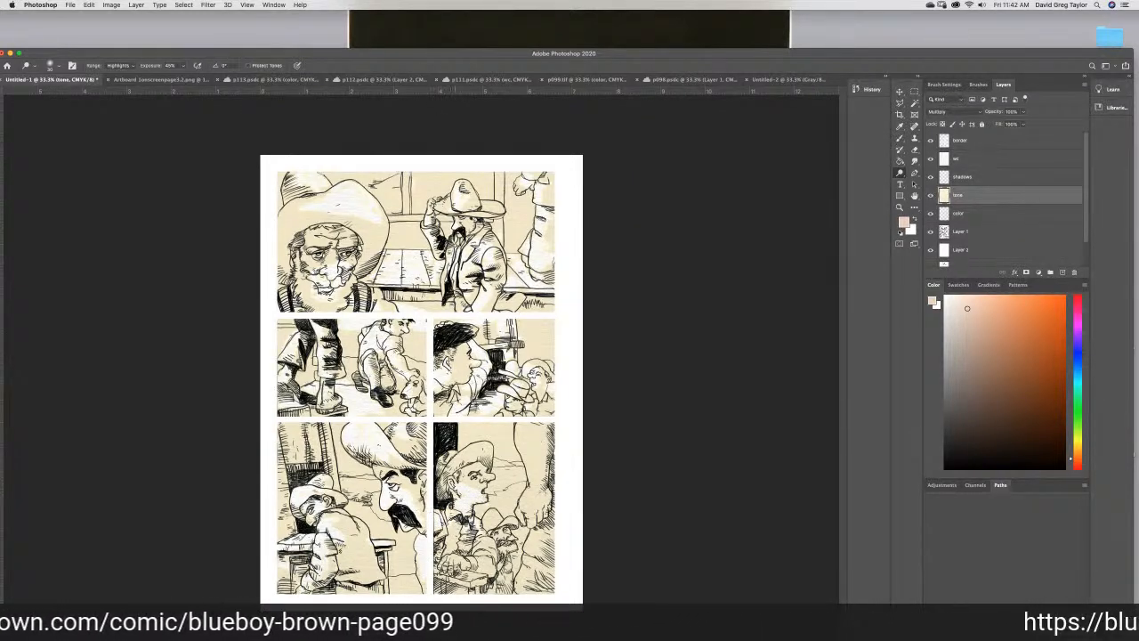
{"action": "left_click_drag", "start_coordinate": [446, 467], "coordinate": [446, 467]}
{"action": "mouse_move", "coordinate": [522, 438]}
{"action": "left_mouse_down"}
{"action": "mouse_move", "coordinate": [537, 432]}
{"action": "mouse_move", "coordinate": [527, 452]}
{"action": "mouse_move", "coordinate": [520, 439]}
{"action": "mouse_move", "coordinate": [539, 484]}
{"action": "mouse_move", "coordinate": [538, 459]}
{"action": "mouse_move", "coordinate": [532, 512]}
{"action": "mouse_move", "coordinate": [486, 516]}
{"action": "left_mouse_up"}
{"action": "mouse_move", "coordinate": [538, 547]}
{"action": "left_mouse_down"}
{"action": "mouse_move", "coordinate": [539, 535]}
{"action": "mouse_move", "coordinate": [533, 559]}
{"action": "mouse_move", "coordinate": [560, 547]}
{"action": "left_mouse_up"}
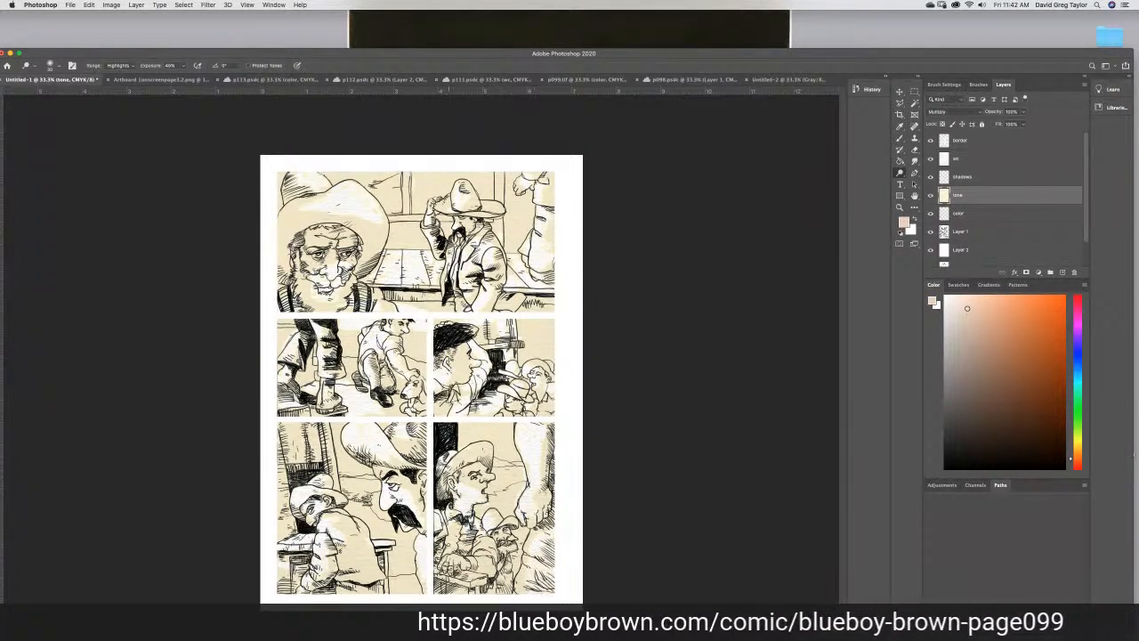
{"action": "left_click_drag", "start_coordinate": [445, 561], "coordinate": [470, 564]}
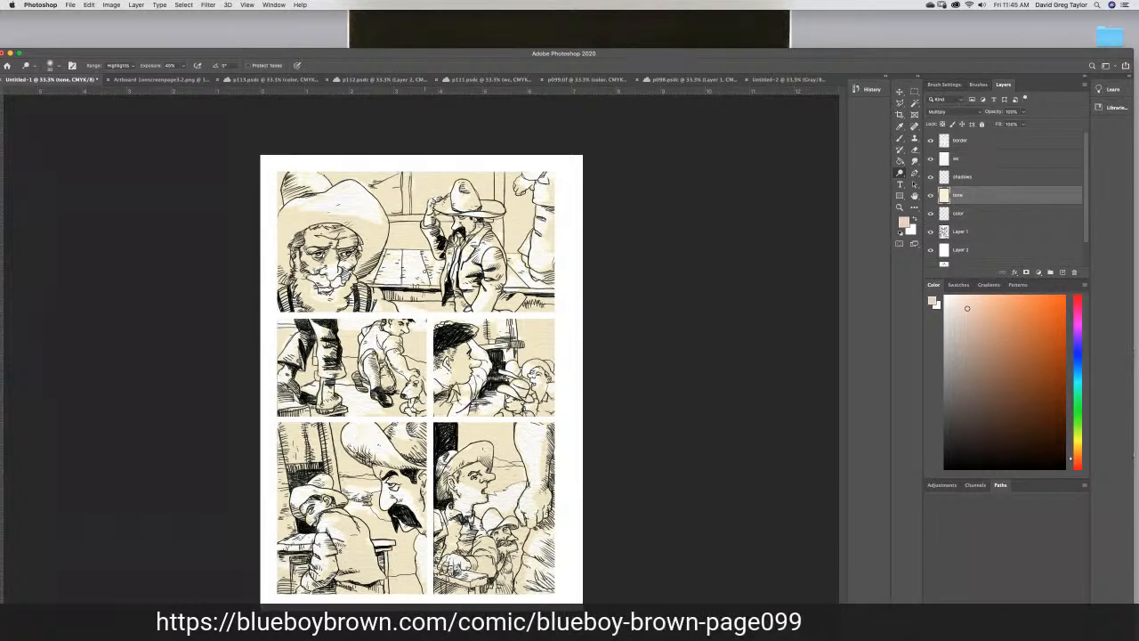
- Save the comic page to cloud documents as p102, and bring up the Blueboy Brown title artboard
{"action": "key", "text": "super+s"}
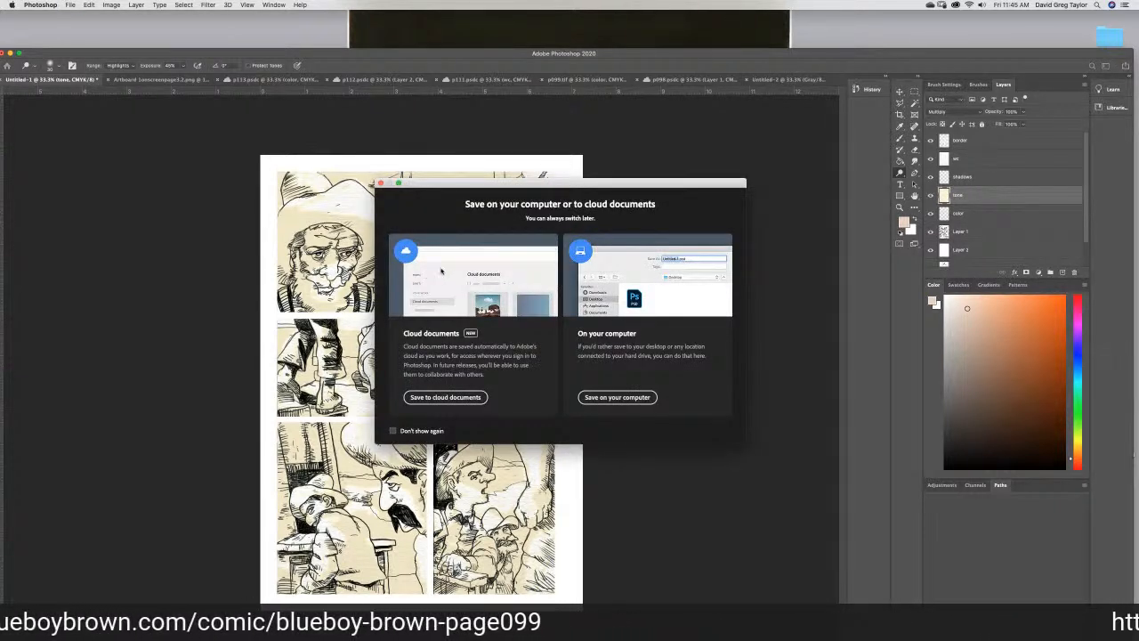
{"action": "left_click", "coordinate": [445, 397]}
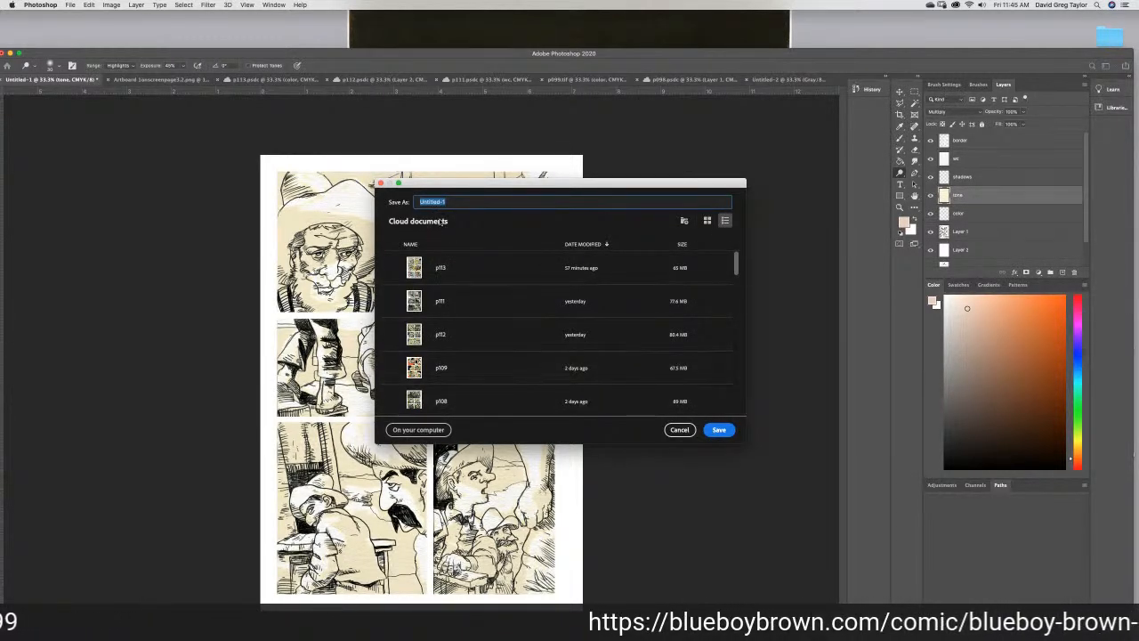
{"action": "type", "text": "p10"}
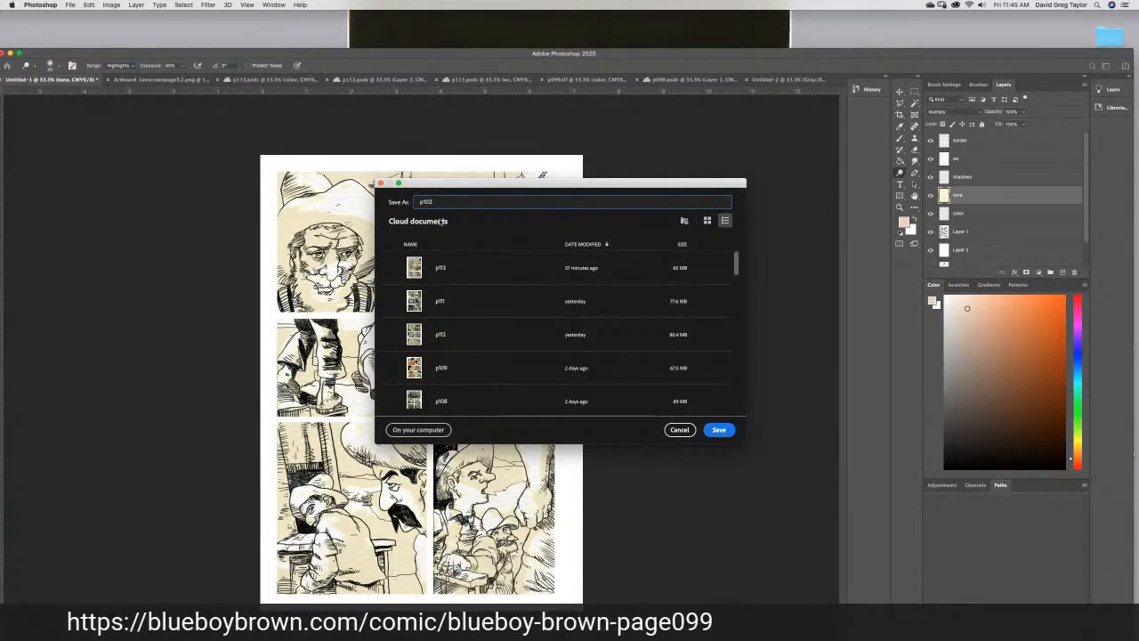
{"action": "type", "text": "2"}
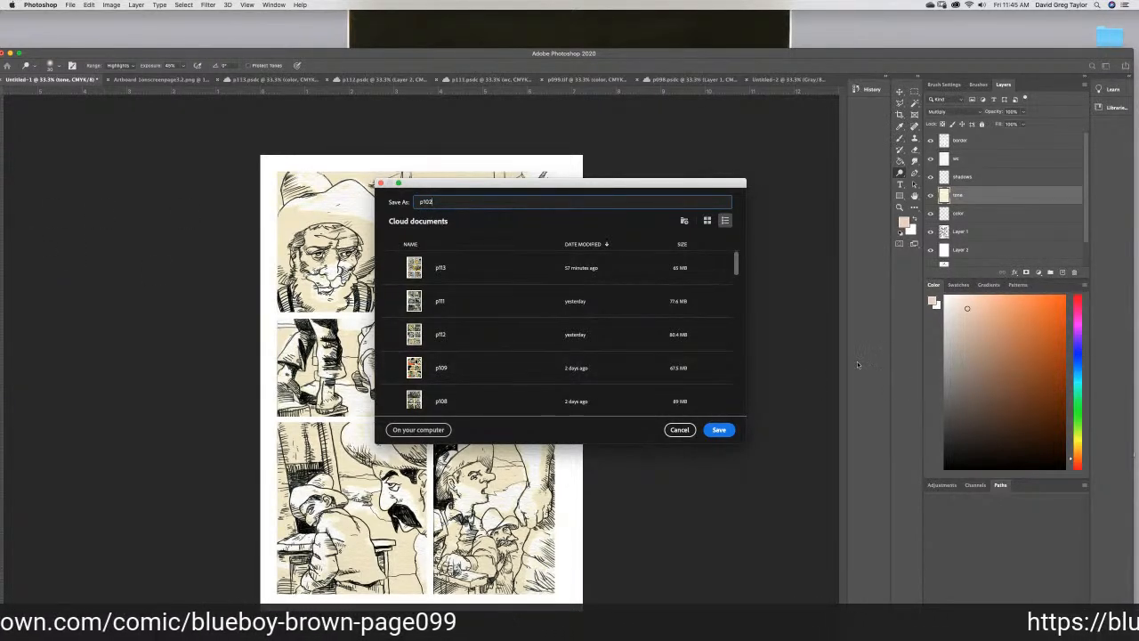
{"action": "left_click", "coordinate": [722, 430]}
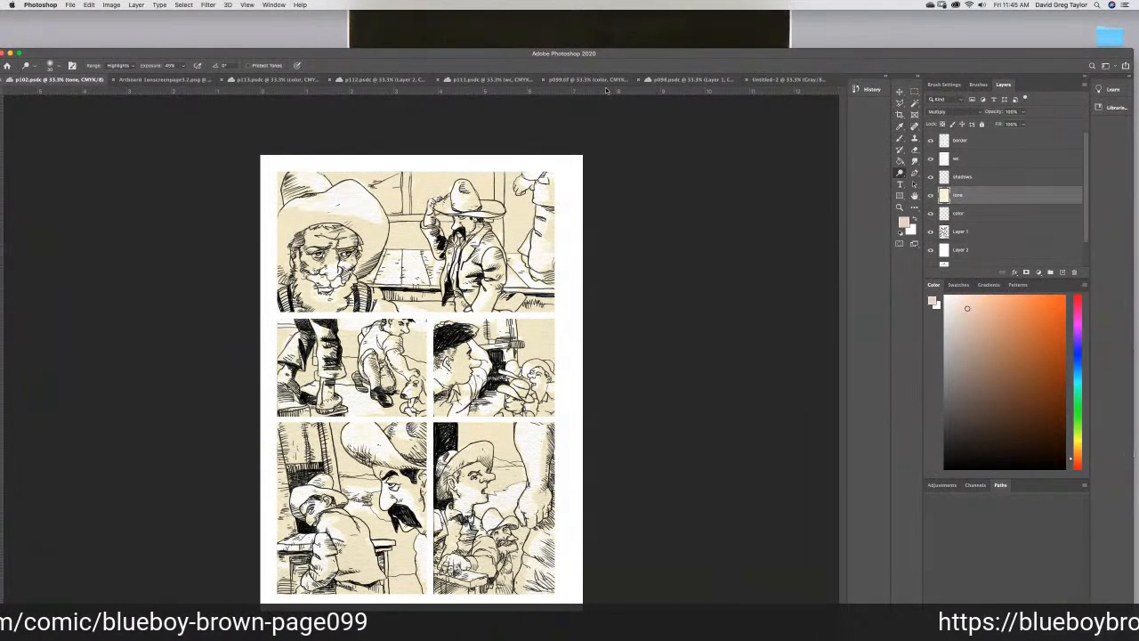
{"action": "left_click", "coordinate": [169, 81]}
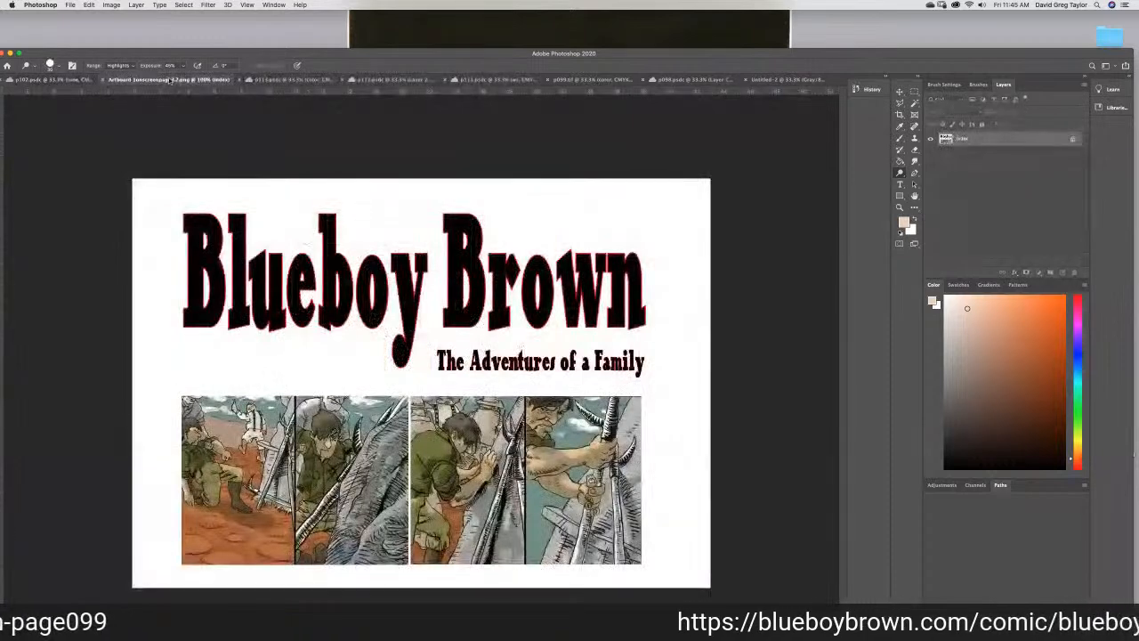